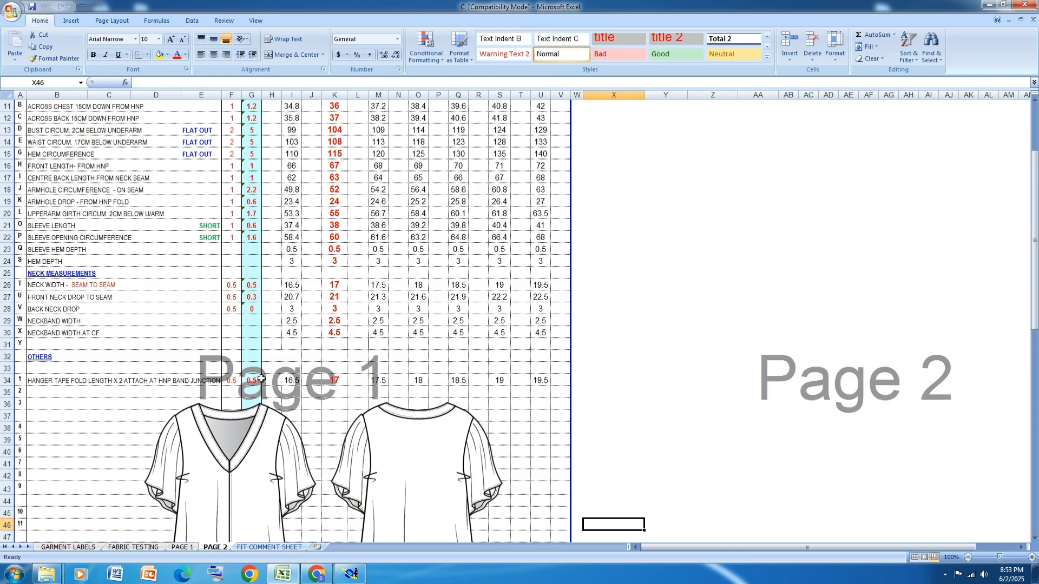
- Fill rows 10 to 19 of the measurement sheet, from shoulder width to armhole drop, with yellow
{"action": "scroll", "coordinate": [261, 379], "scroll_direction": "up", "scroll_amount": 4}
{"action": "scroll", "coordinate": [261, 379], "scroll_direction": "down", "scroll_amount": 9}
{"action": "scroll", "coordinate": [262, 382], "scroll_direction": "up", "scroll_amount": 8}
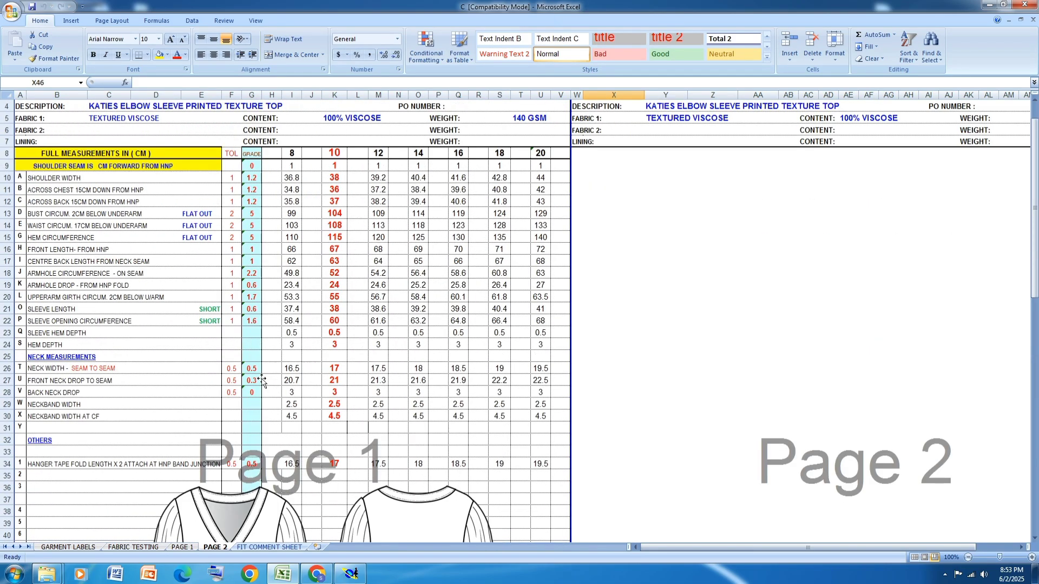
{"action": "left_click", "coordinate": [8, 178]}
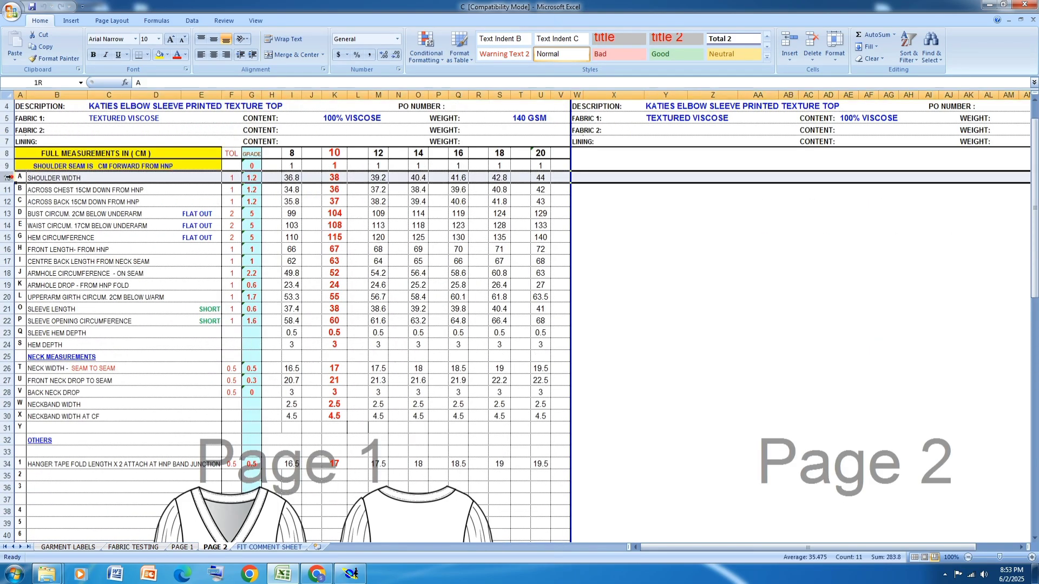
{"action": "left_click_drag", "start_coordinate": [8, 177], "coordinate": [46, 286]}
{"action": "left_click", "coordinate": [161, 56]}
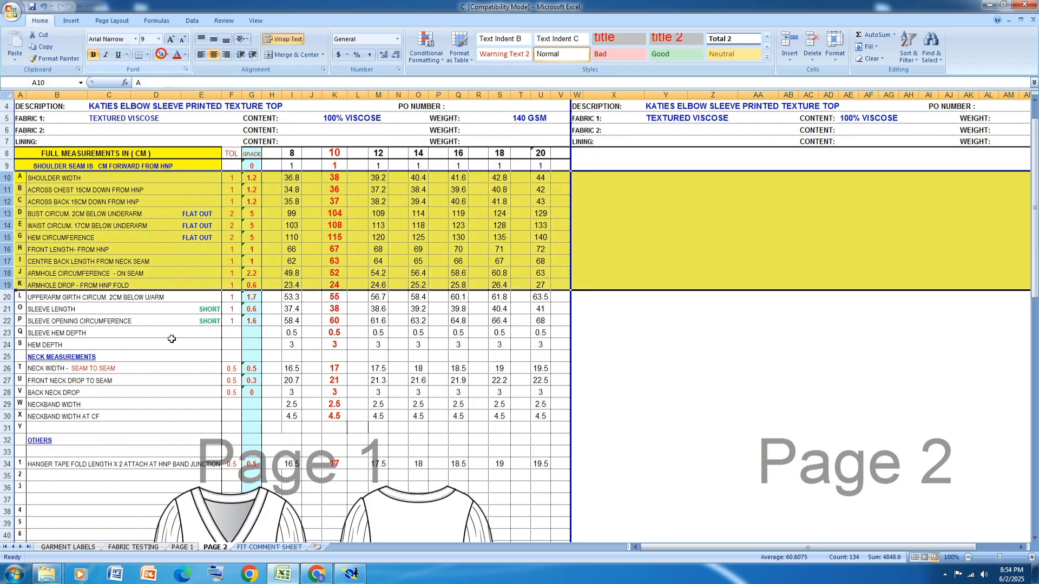
- Fill rows 20 to 22, upperarm girth to sleeve opening, and rows 26 to 29, neck width to neckband width, with yellow
{"action": "left_click", "coordinate": [73, 355]}
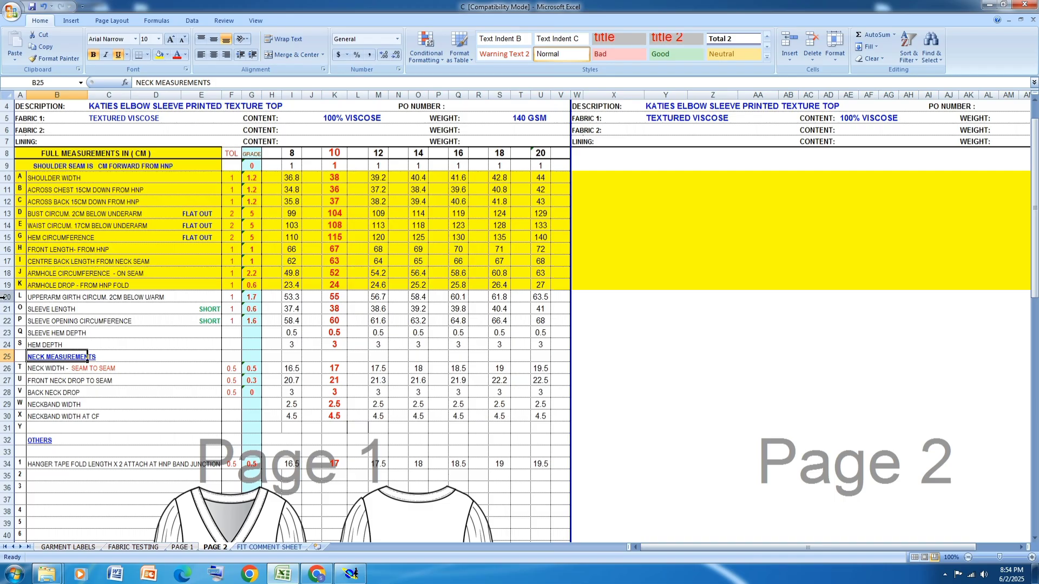
{"action": "left_click_drag", "start_coordinate": [2, 297], "coordinate": [9, 321]}
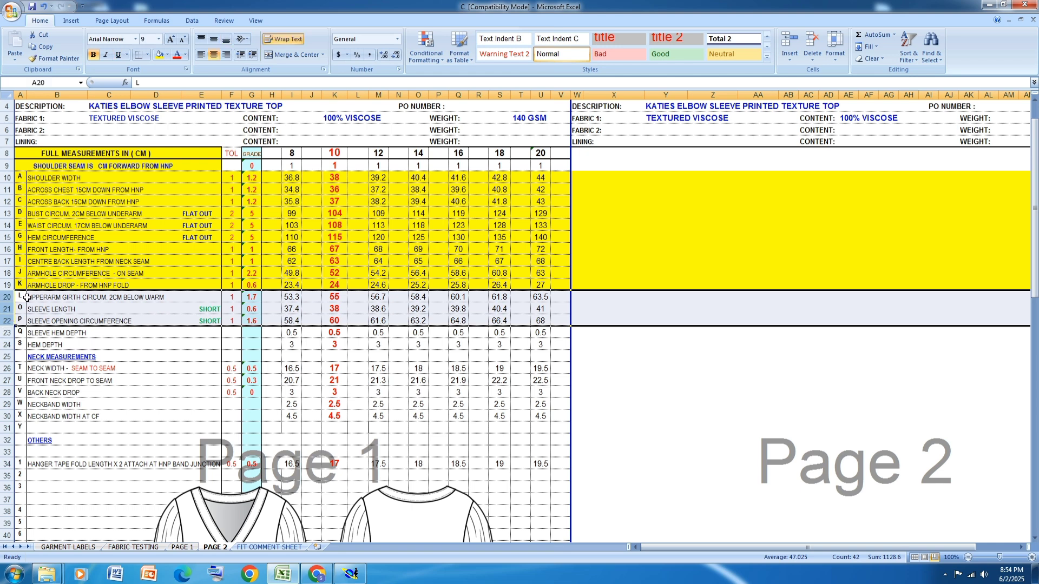
{"action": "left_click", "coordinate": [160, 55]}
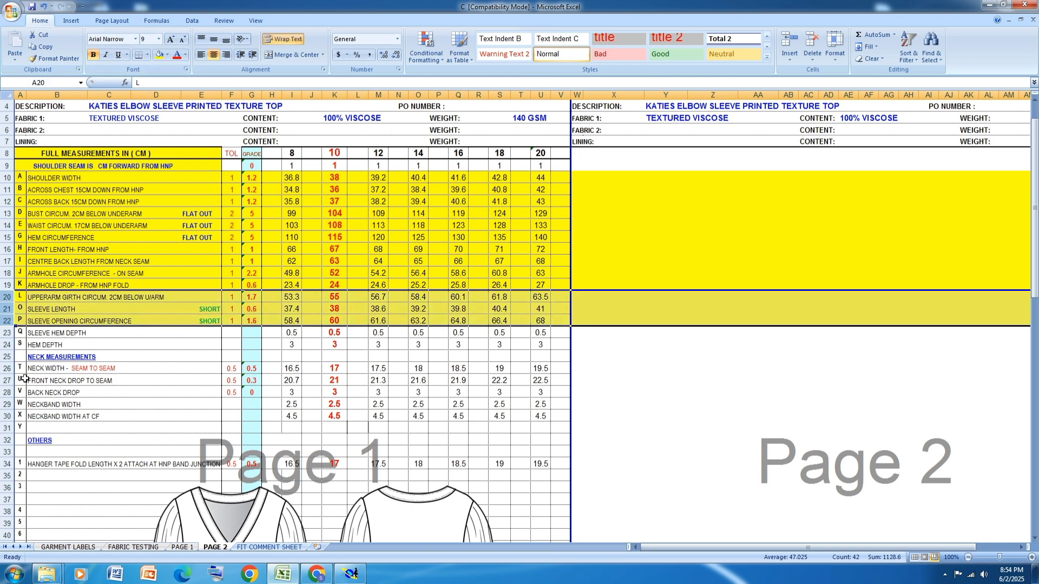
{"action": "left_click_drag", "start_coordinate": [8, 368], "coordinate": [14, 404]}
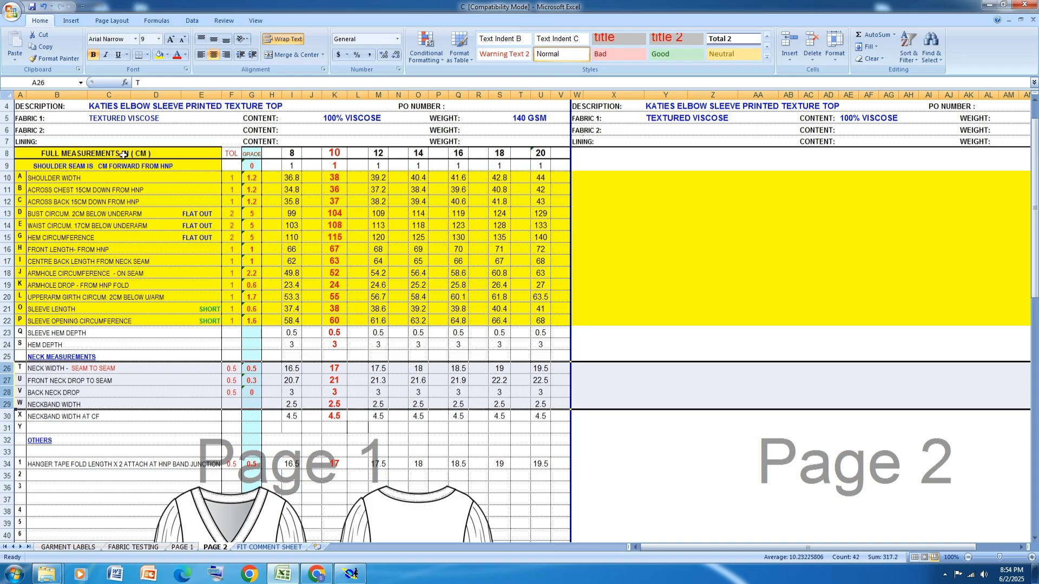
{"action": "left_click", "coordinate": [160, 55]}
{"action": "left_click", "coordinate": [561, 476]}
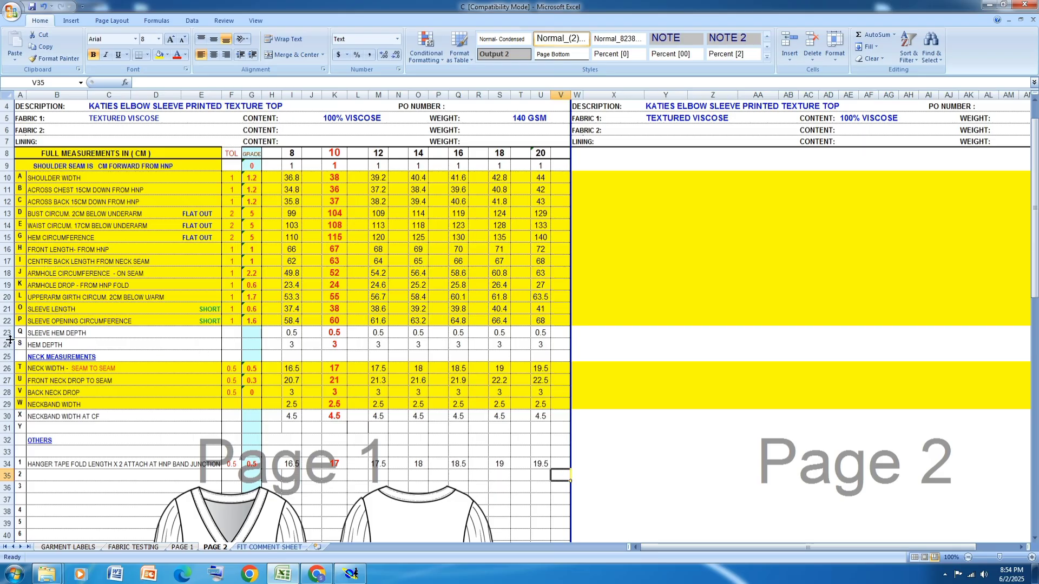
- Switch to Modaris and create a parallel of the sleeve's curved opening edge at a distance of -0.5 cm
{"action": "left_click", "coordinate": [351, 574]}
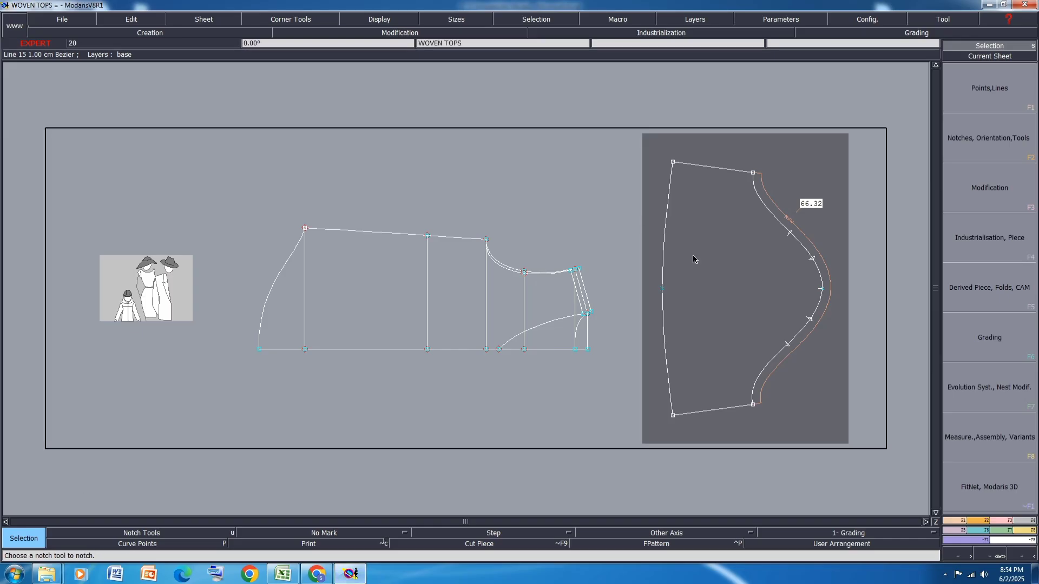
{"action": "left_click", "coordinate": [961, 522]}
{"action": "left_click", "coordinate": [1001, 314]}
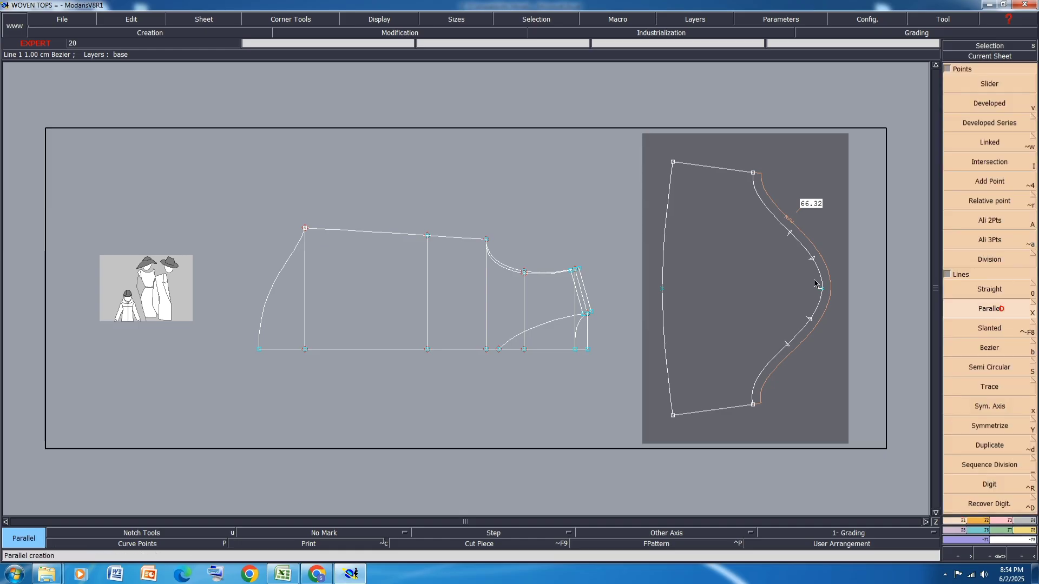
{"action": "left_click", "coordinate": [664, 274]}
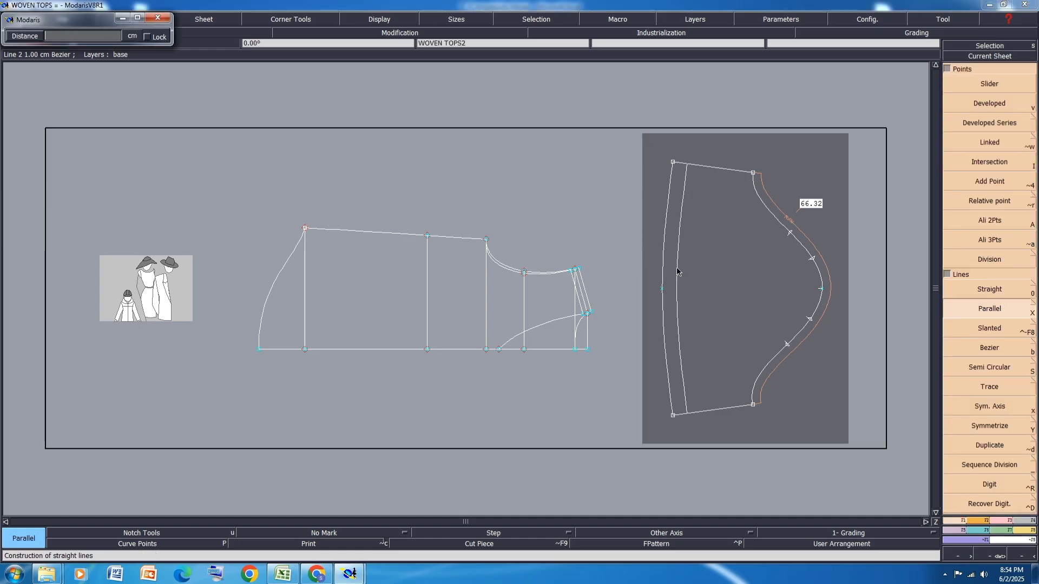
{"action": "type", "text": "-.5"}
{"action": "key", "text": "Return"}
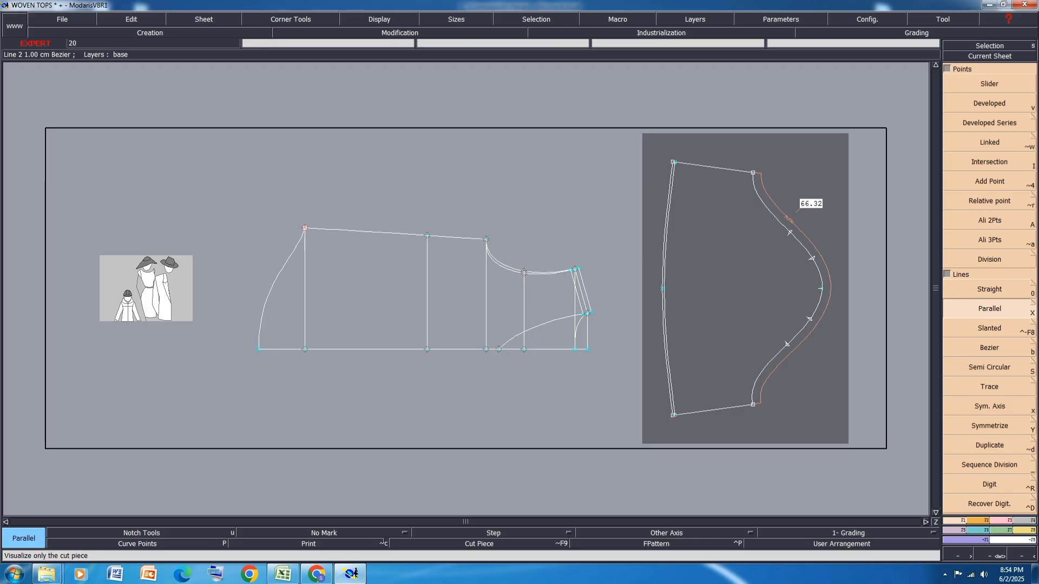
- Switch to the Excel measurement sheet and fill the sleeve hem depth and hem depth rows with yellow
{"action": "left_click", "coordinate": [283, 574]}
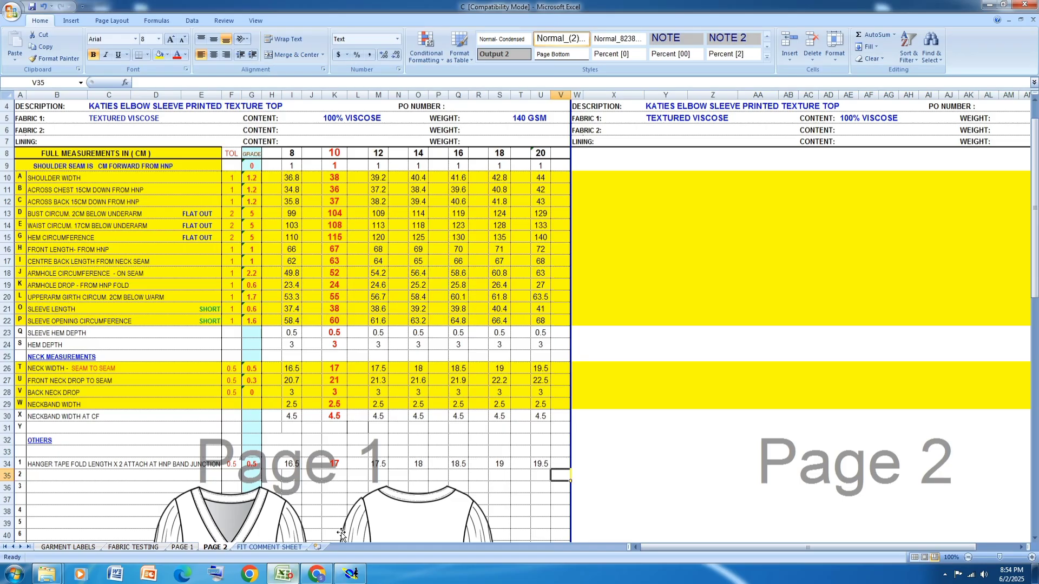
{"action": "left_click", "coordinate": [7, 344]}
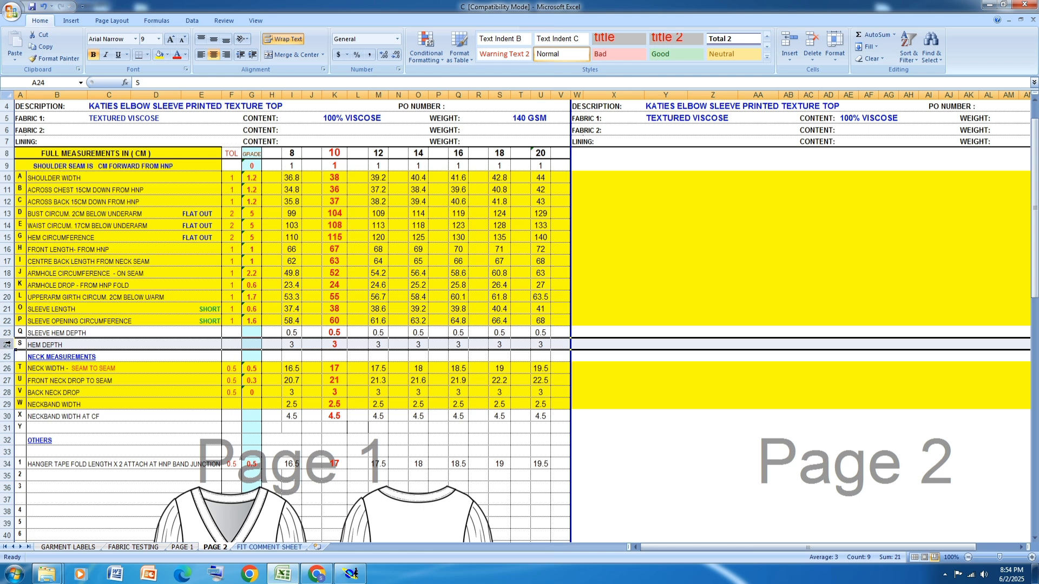
{"action": "left_click", "coordinate": [7, 332]}
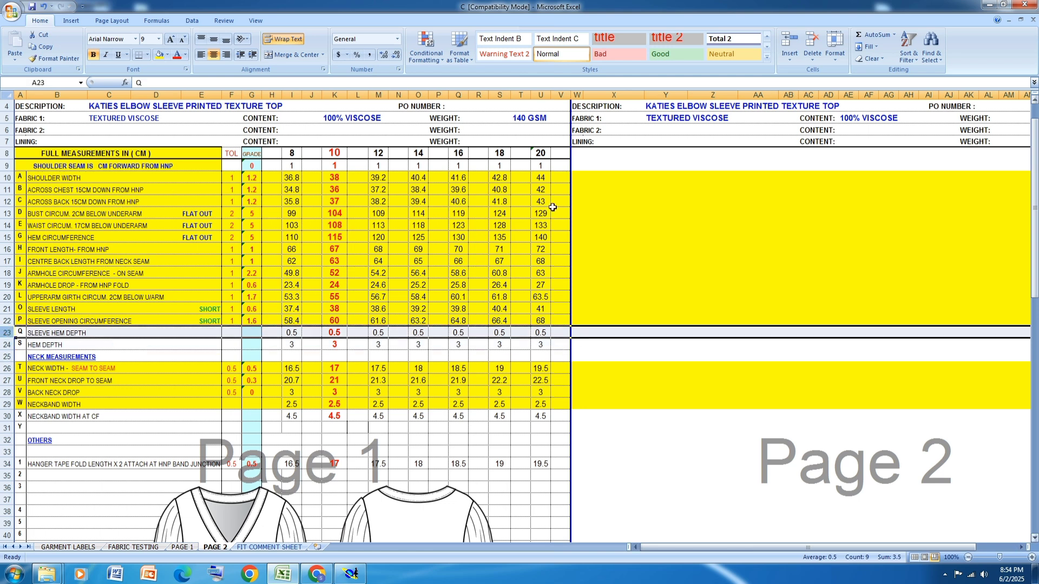
{"action": "left_click", "coordinate": [158, 54]}
{"action": "left_click", "coordinate": [8, 344]}
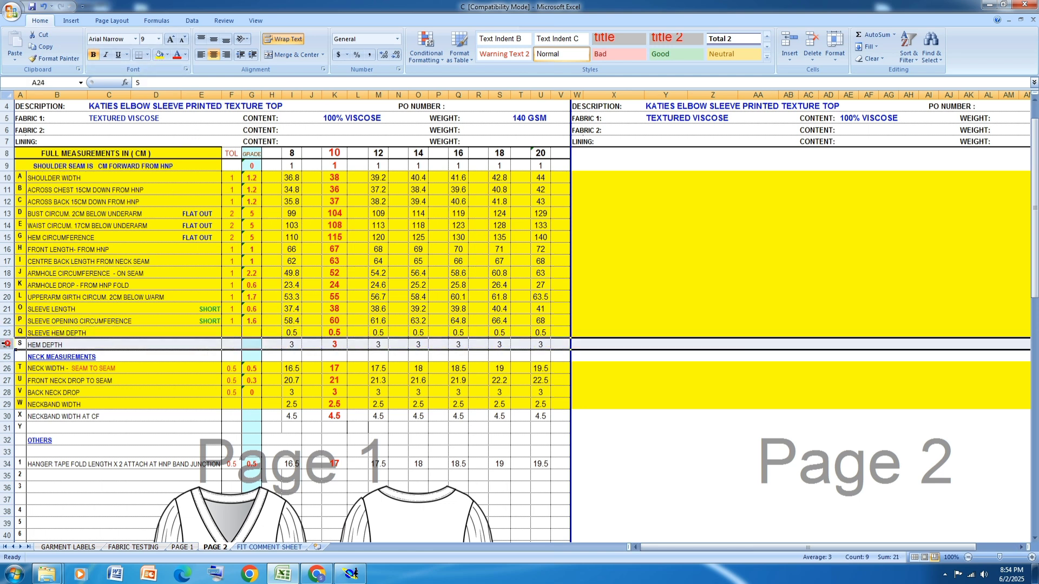
{"action": "left_click", "coordinate": [160, 55]}
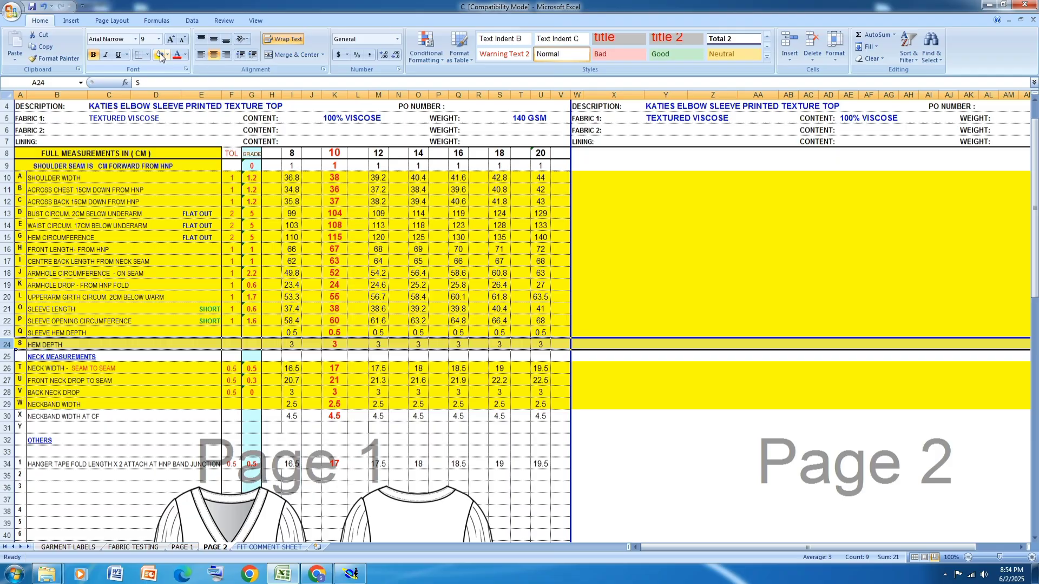
- Switch to Modaris and create a parallel of the bodice's curved hem line at a distance of -3 cm
{"action": "left_click", "coordinate": [350, 574]}
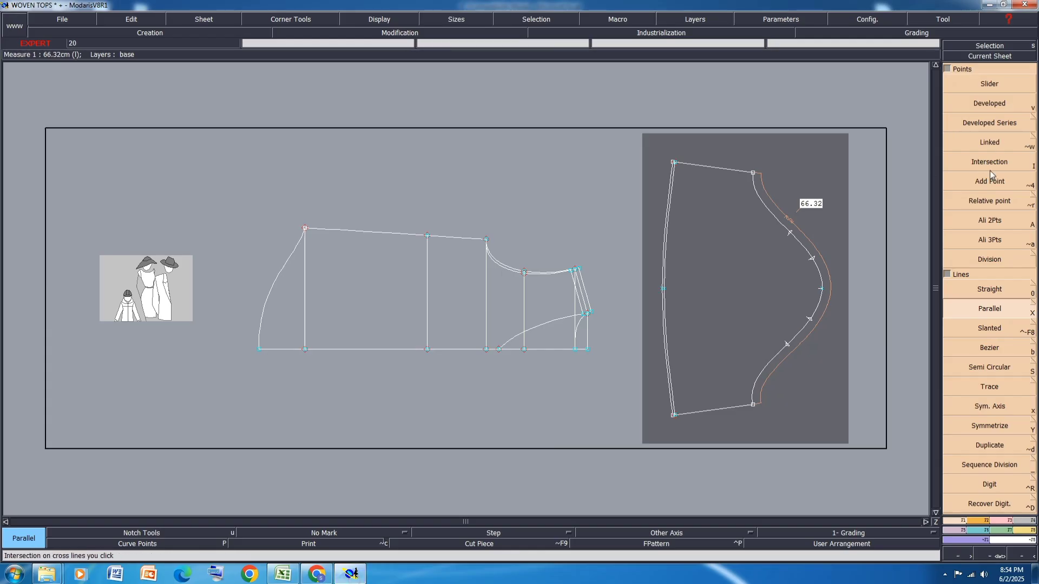
{"action": "left_click", "coordinate": [268, 305]}
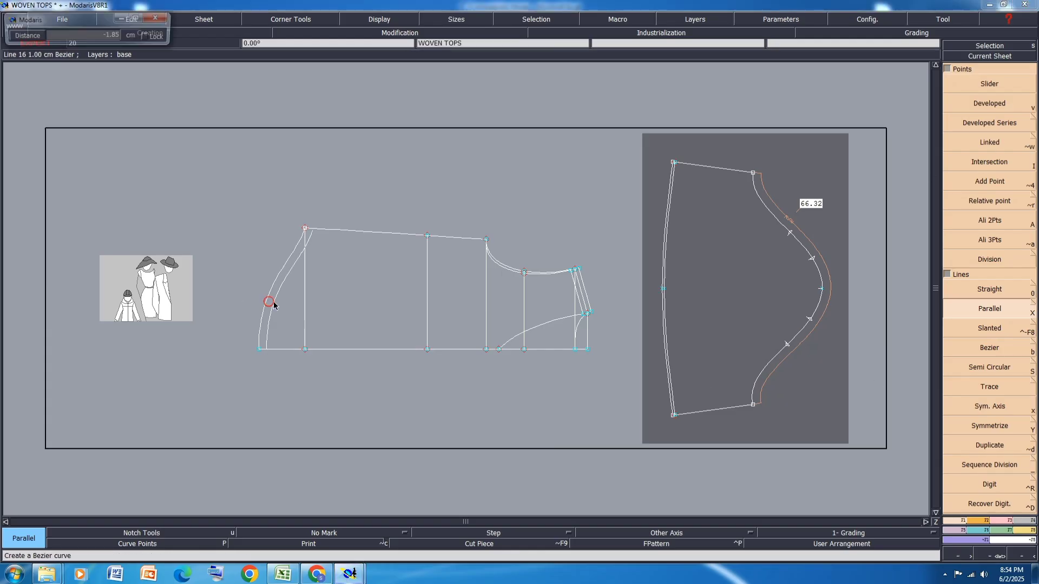
{"action": "key", "text": "Down"}
{"action": "type", "text": "-"}
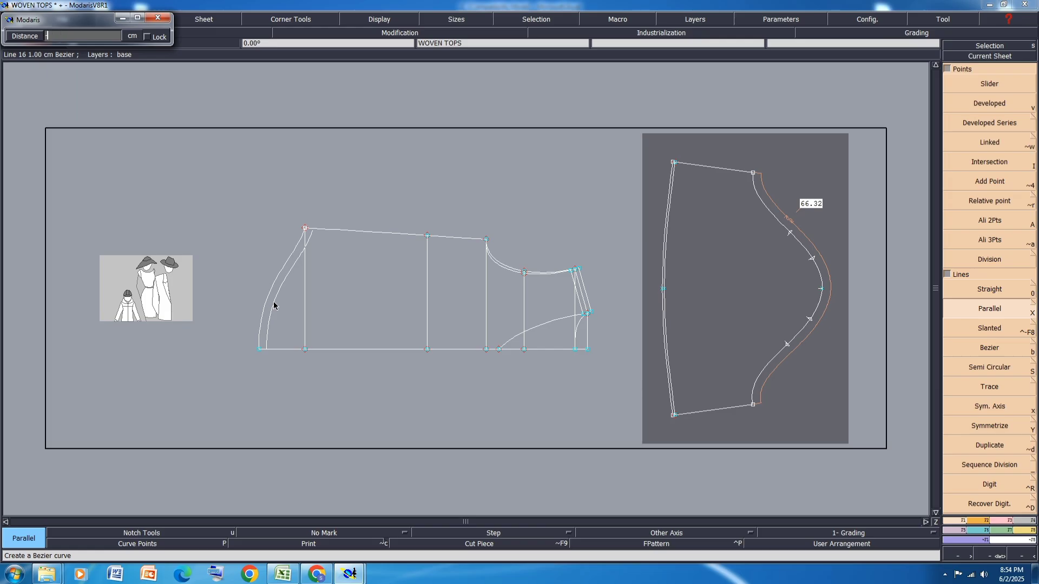
{"action": "type", "text": "3"}
{"action": "key", "text": "Return"}
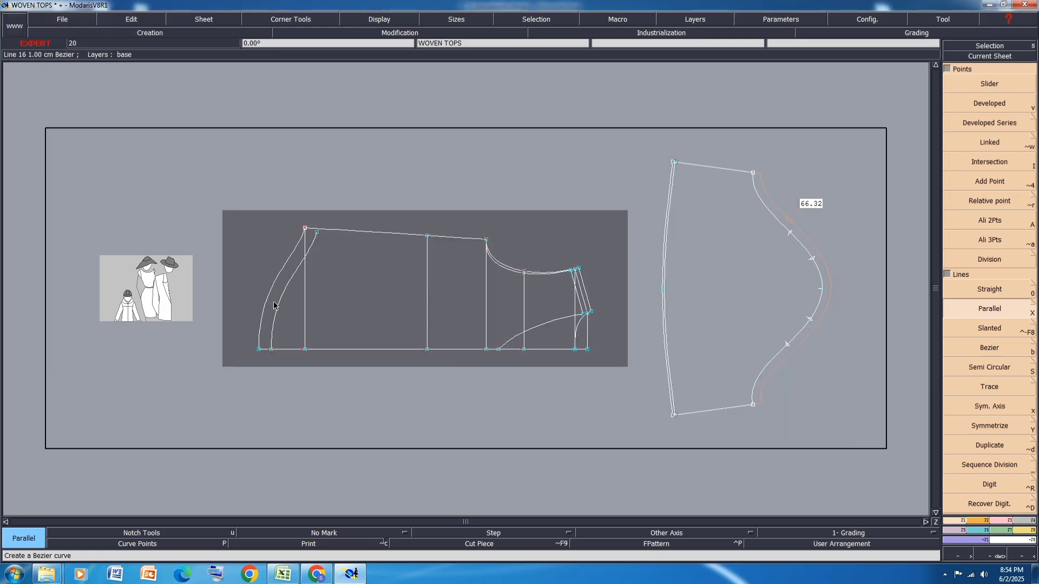
- Create a parallel of the bodice's straight hem line at a distance of -3 cm
{"action": "left_click", "coordinate": [305, 290]}
{"action": "key", "text": "Down"}
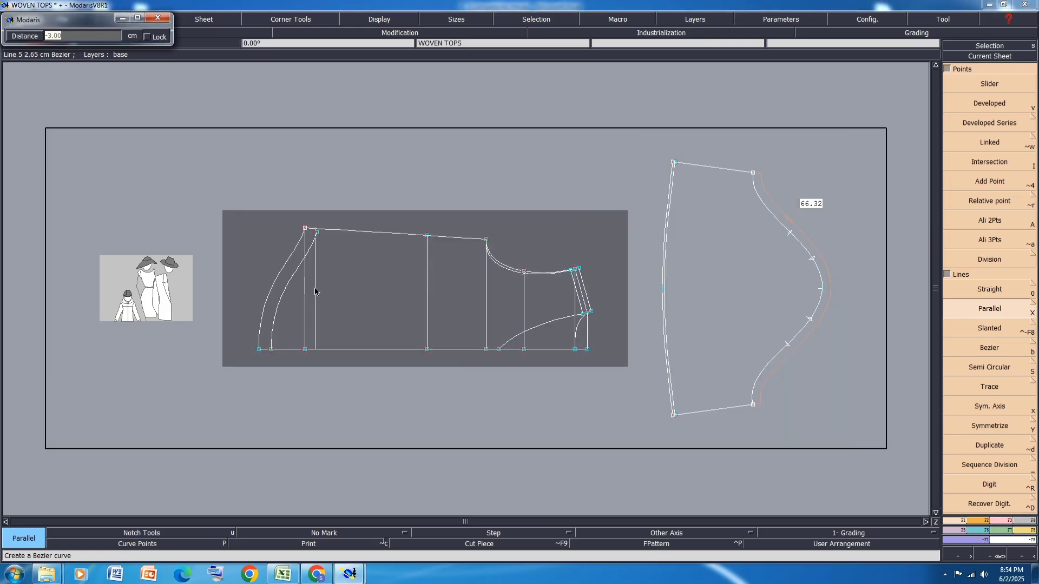
{"action": "key", "text": "Return"}
- Reshape the side-seam end of the curved hem parallel to meet the end of the straight hem parallel
{"action": "scroll", "coordinate": [323, 246], "scroll_direction": "up", "scroll_amount": 5}
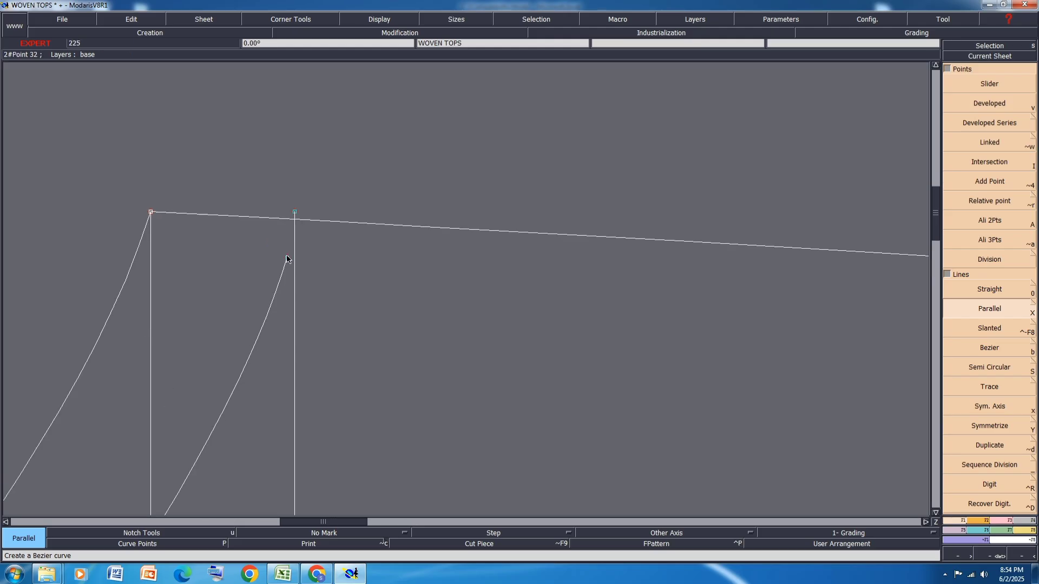
{"action": "left_click", "coordinate": [1008, 521]}
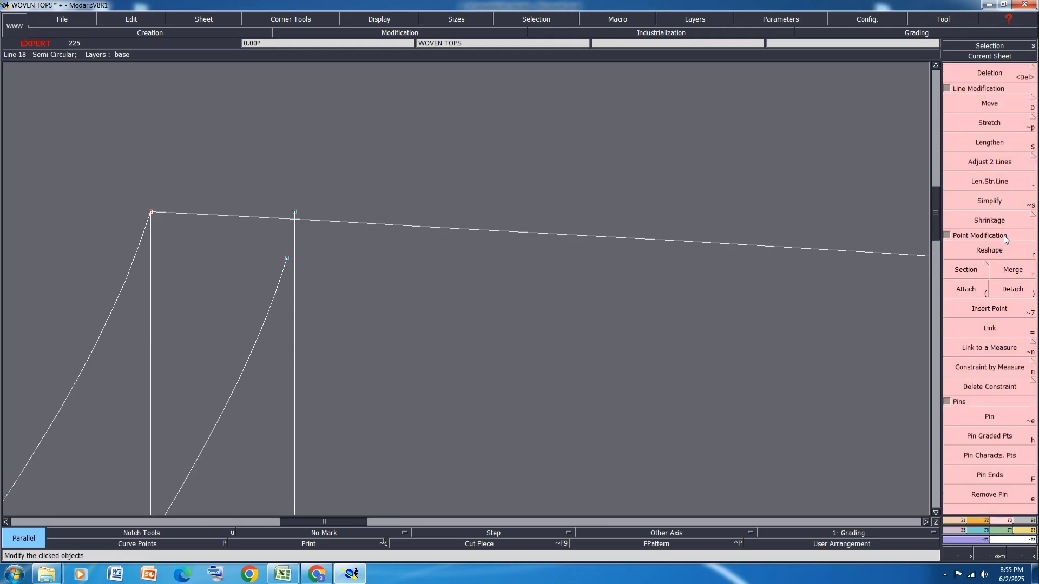
{"action": "left_click", "coordinate": [1001, 250]}
{"action": "left_click", "coordinate": [287, 257]}
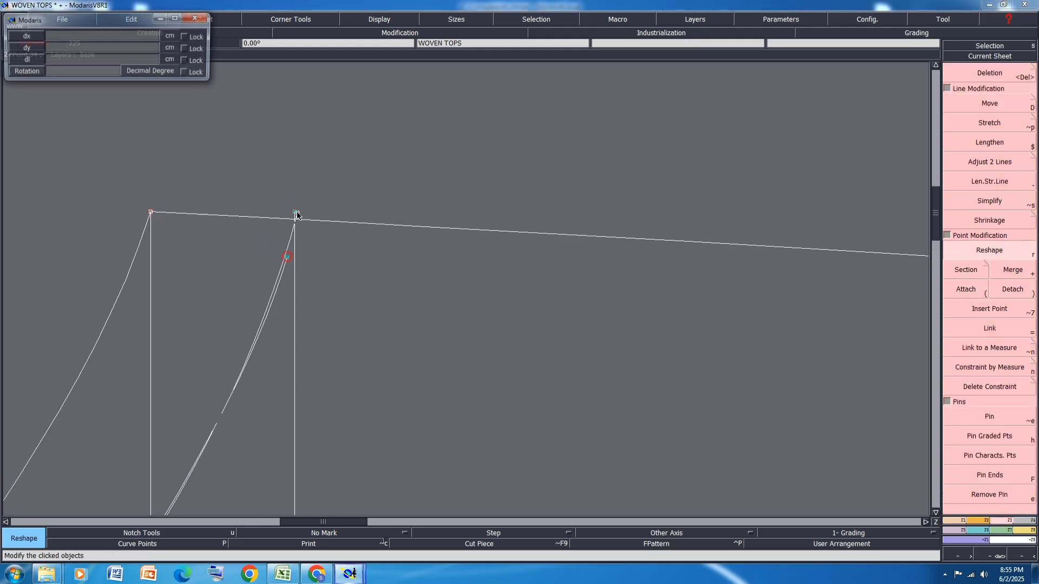
{"action": "left_click", "coordinate": [296, 216]}
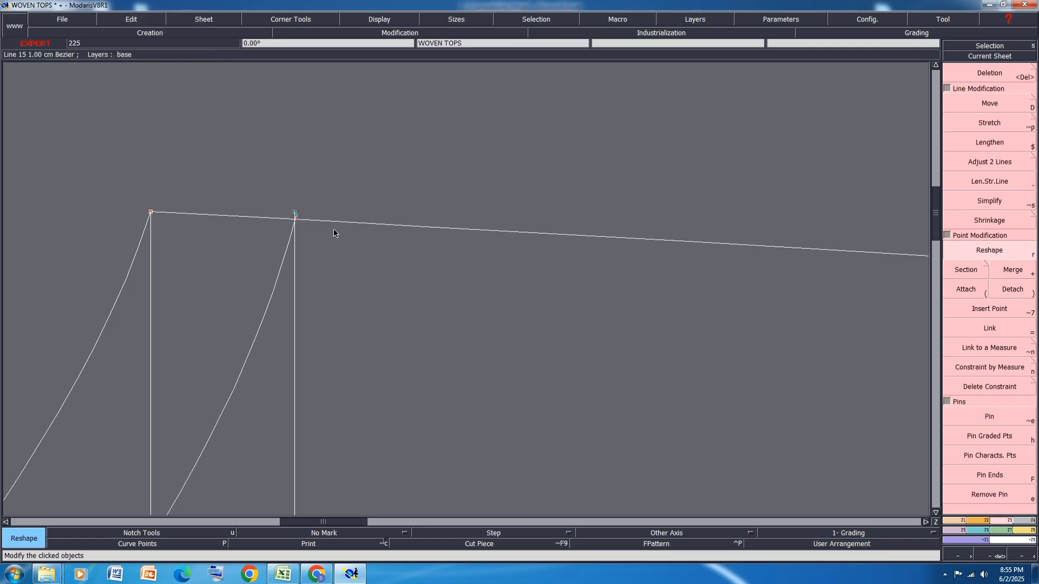
{"action": "scroll", "coordinate": [236, 204], "scroll_direction": "down", "scroll_amount": 8}
{"action": "scroll", "coordinate": [209, 220], "scroll_direction": "up", "scroll_amount": 8}
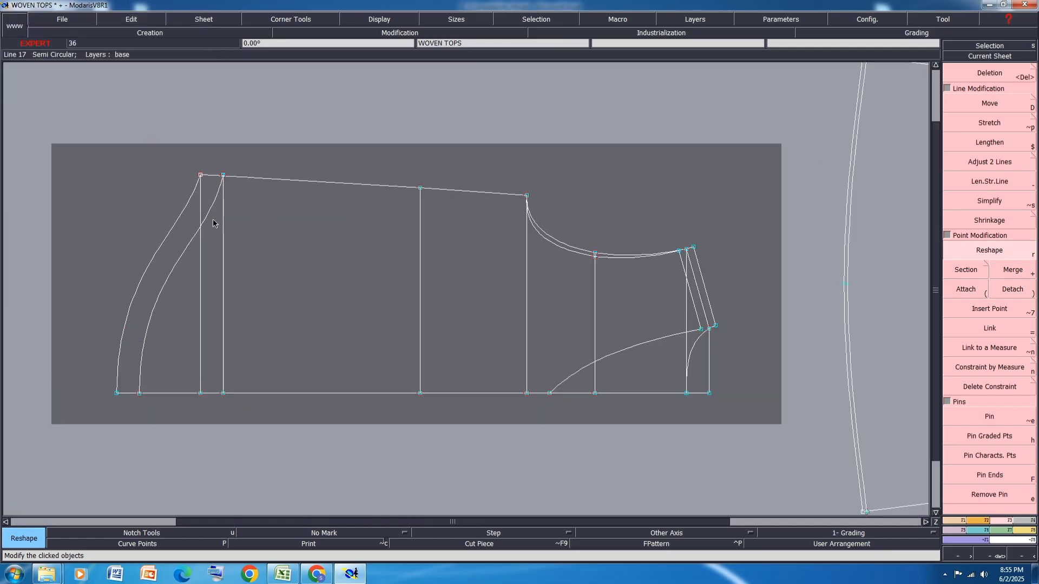
- Switch to the Excel measurement sheet and fill the neckband width at CF row with yellow
{"action": "left_click", "coordinate": [283, 574]}
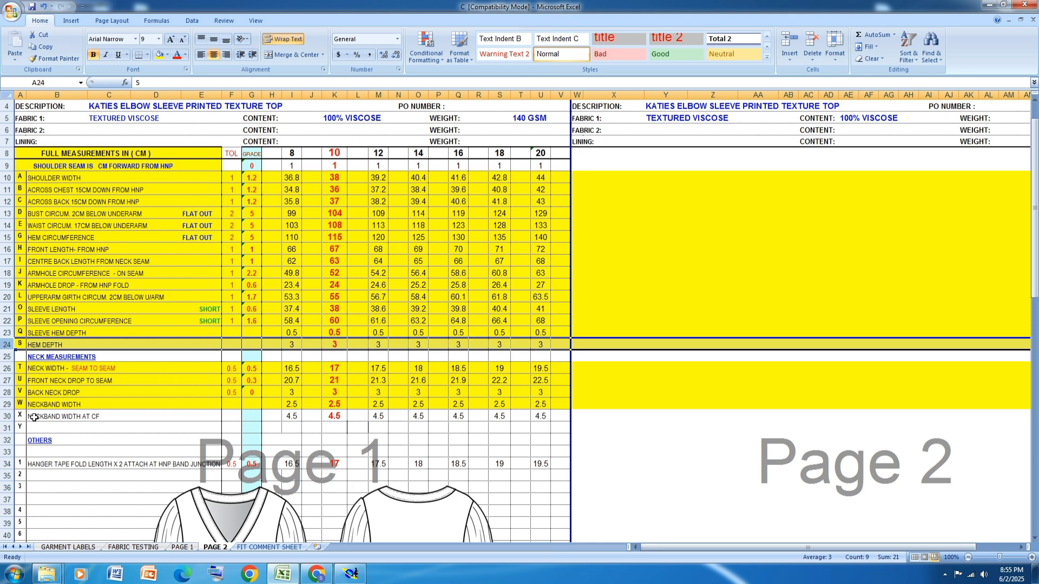
{"action": "left_click", "coordinate": [7, 418]}
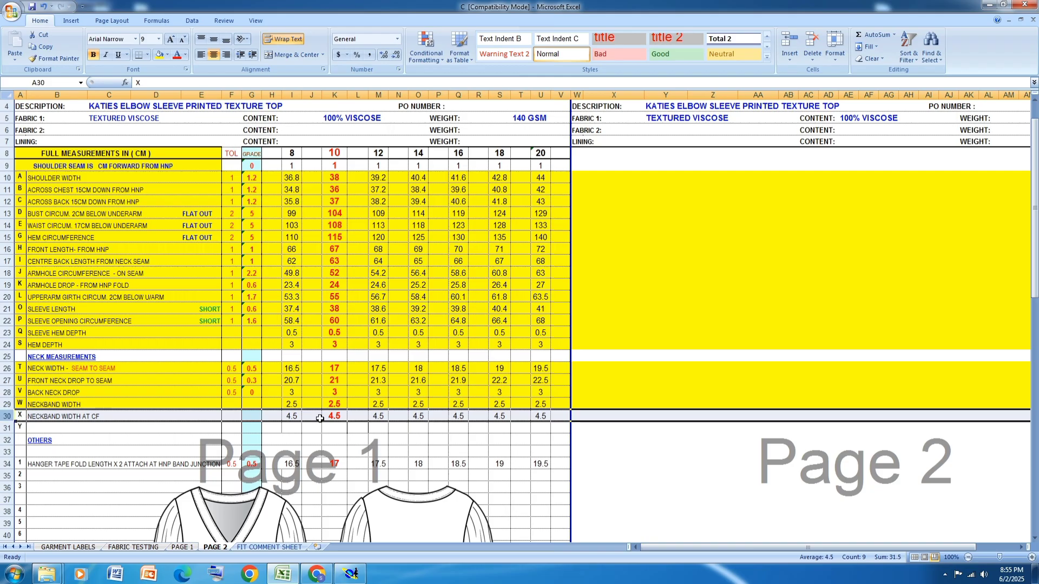
{"action": "left_click", "coordinate": [159, 55]}
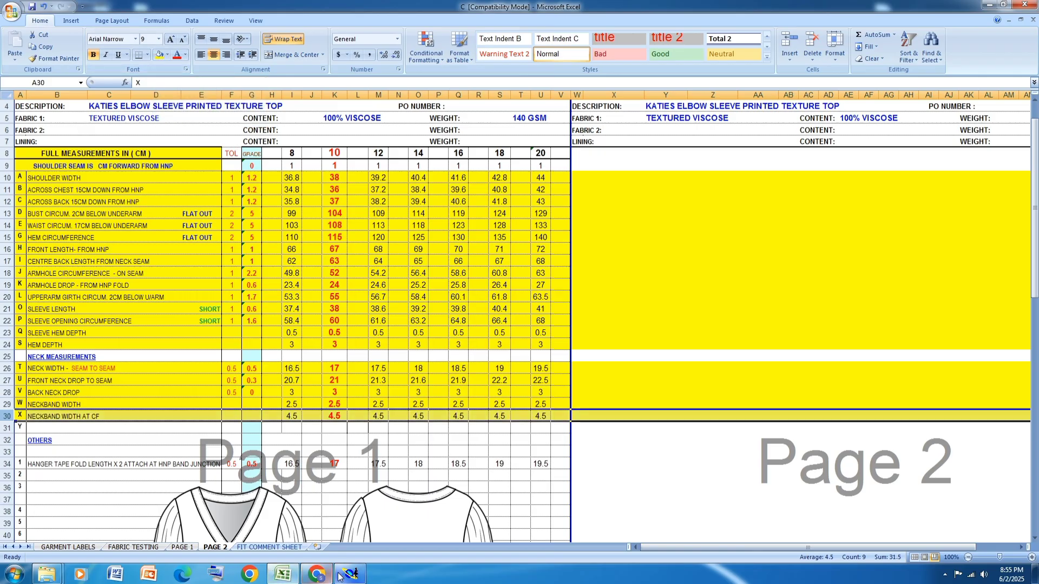
- Switch to Modaris and measure the bodice's back and front neckline lengths between the shoulder and centre points
{"action": "left_click", "coordinate": [355, 577]}
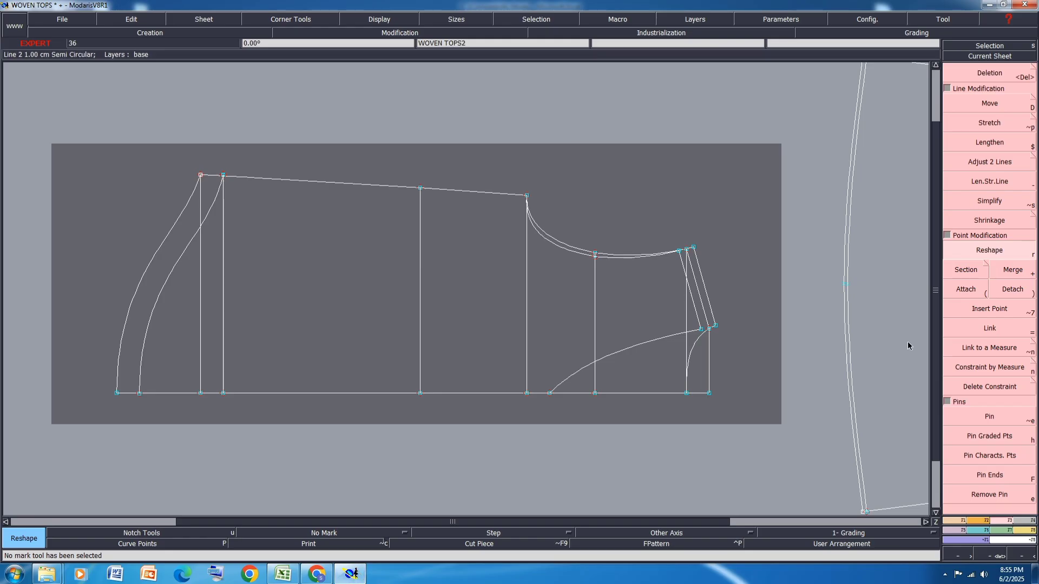
{"action": "key", "text": "shift+l"}
{"action": "scroll", "coordinate": [705, 420], "scroll_direction": "up", "scroll_amount": 1}
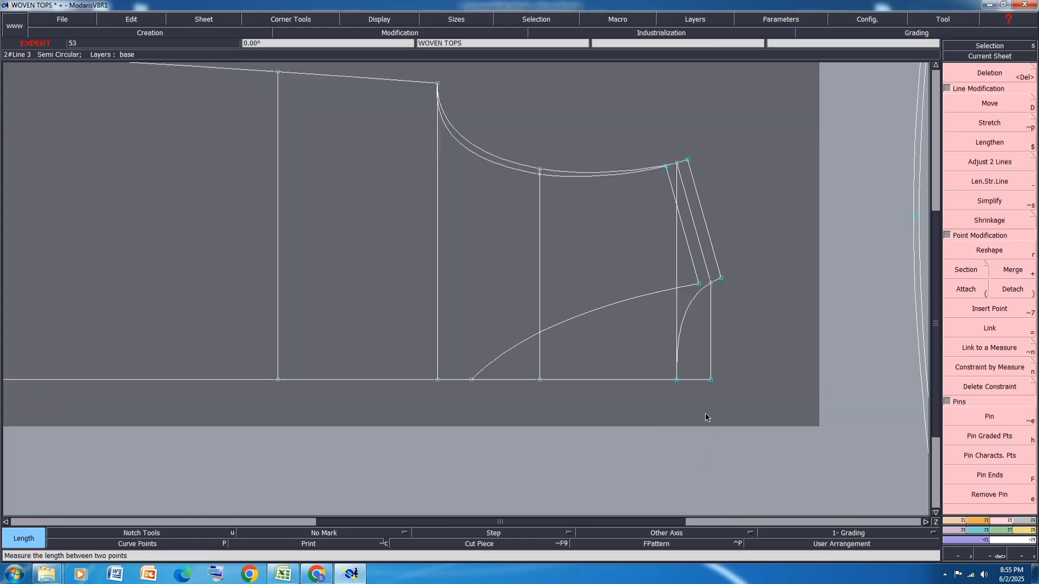
{"action": "left_click", "coordinate": [713, 286]}
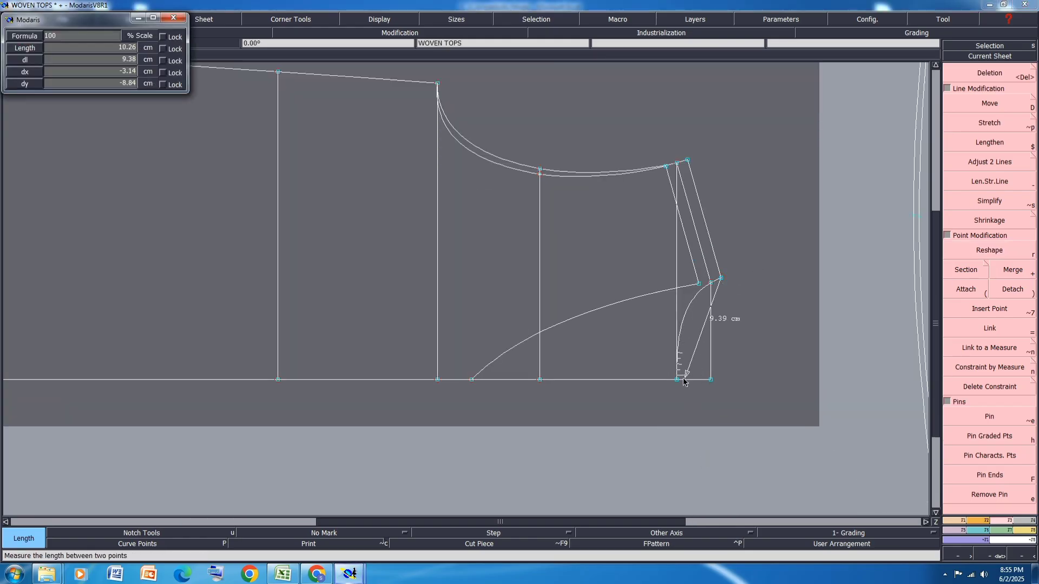
{"action": "left_click", "coordinate": [678, 381]}
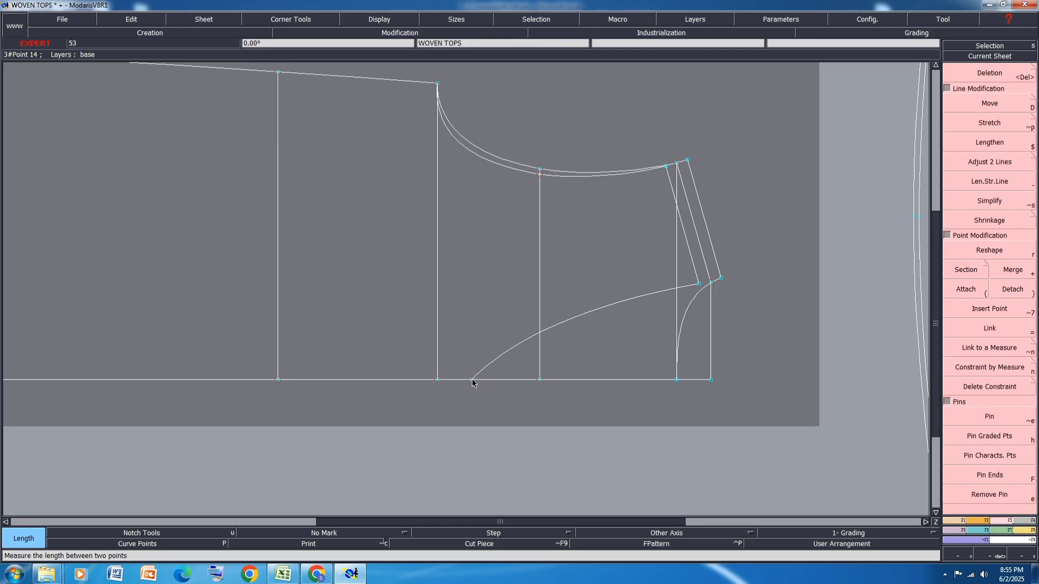
{"action": "left_click", "coordinate": [472, 380]}
{"action": "left_click", "coordinate": [699, 284]}
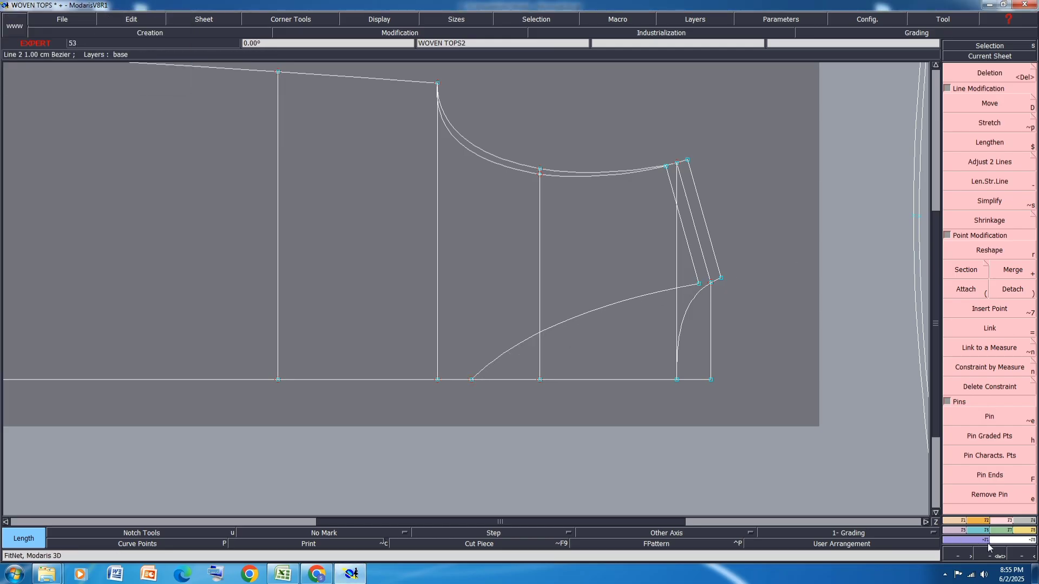
- Add up the measured back and front neckline lengths in the measurement spreadsheet, then empty the table and close it
{"action": "left_click", "coordinate": [1021, 532]}
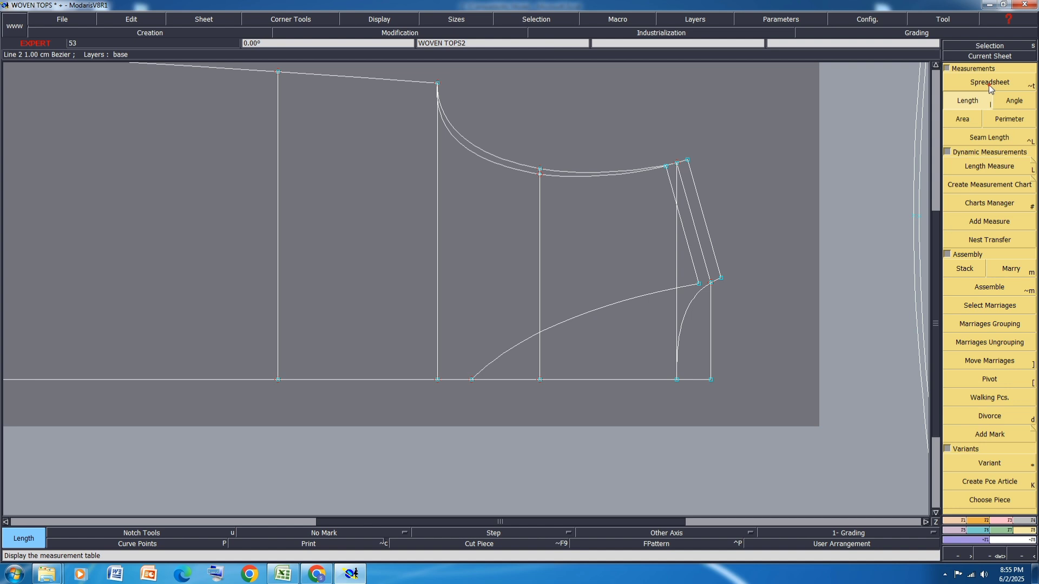
{"action": "left_click", "coordinate": [989, 85]}
{"action": "left_click", "coordinate": [320, 280]}
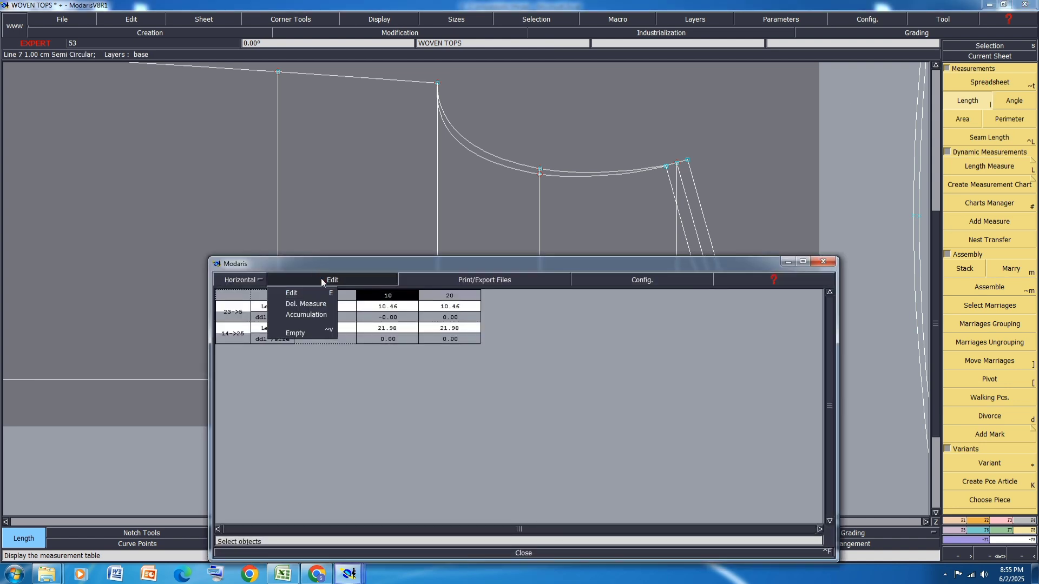
{"action": "left_click", "coordinate": [312, 316]}
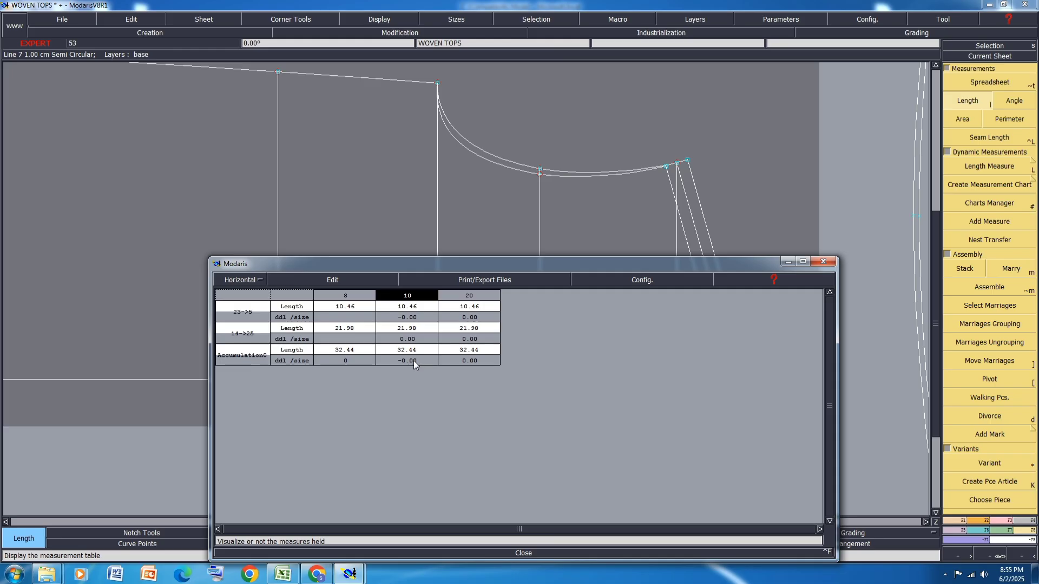
{"action": "left_click", "coordinate": [303, 276]}
{"action": "left_click", "coordinate": [304, 325]}
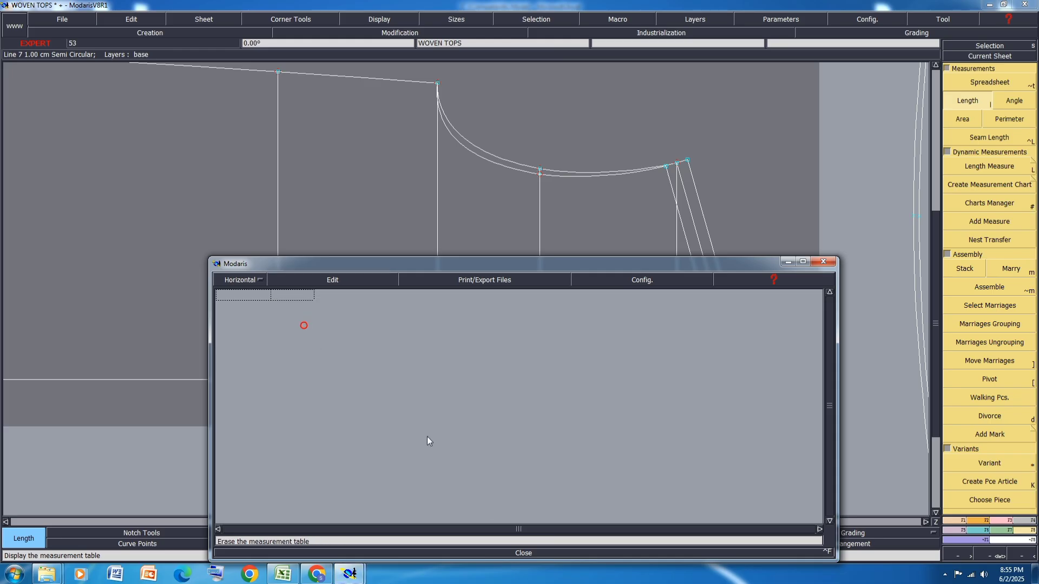
{"action": "left_click", "coordinate": [523, 553]}
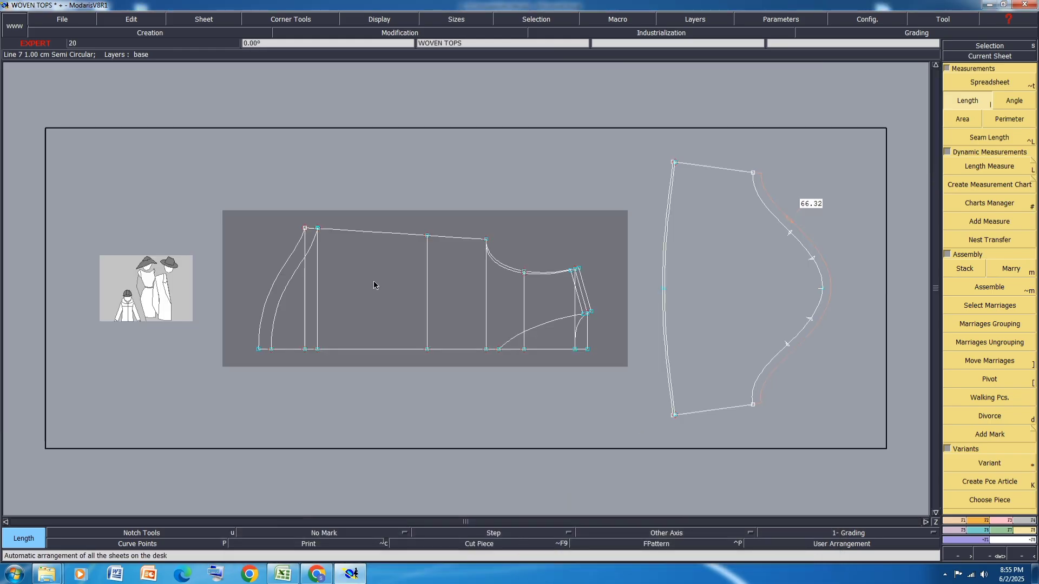
- Draw the neckband as a rectangle on a new blank sheet, with width -32.44 cm and height 2.5 cm, and rearrange the sheets
{"action": "left_click", "coordinate": [222, 20]}
{"action": "left_click", "coordinate": [203, 34]}
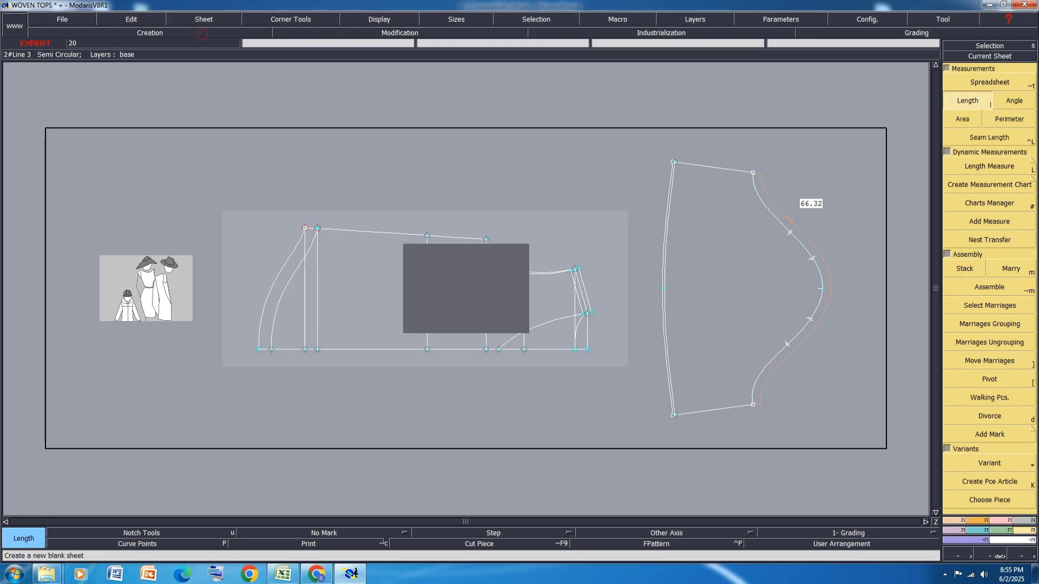
{"action": "left_click", "coordinate": [976, 521]}
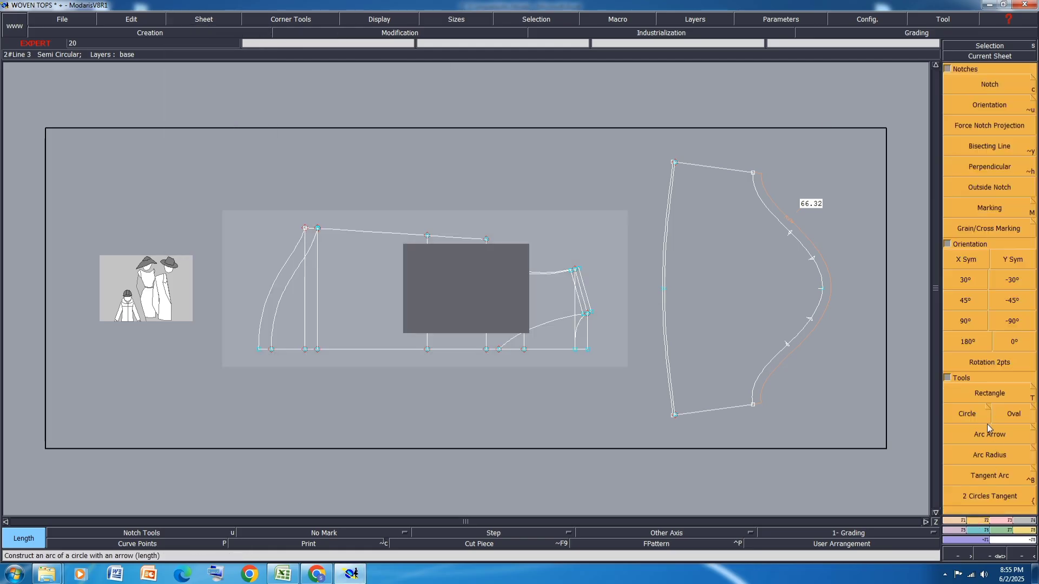
{"action": "left_click", "coordinate": [989, 393]}
{"action": "left_click", "coordinate": [516, 271]}
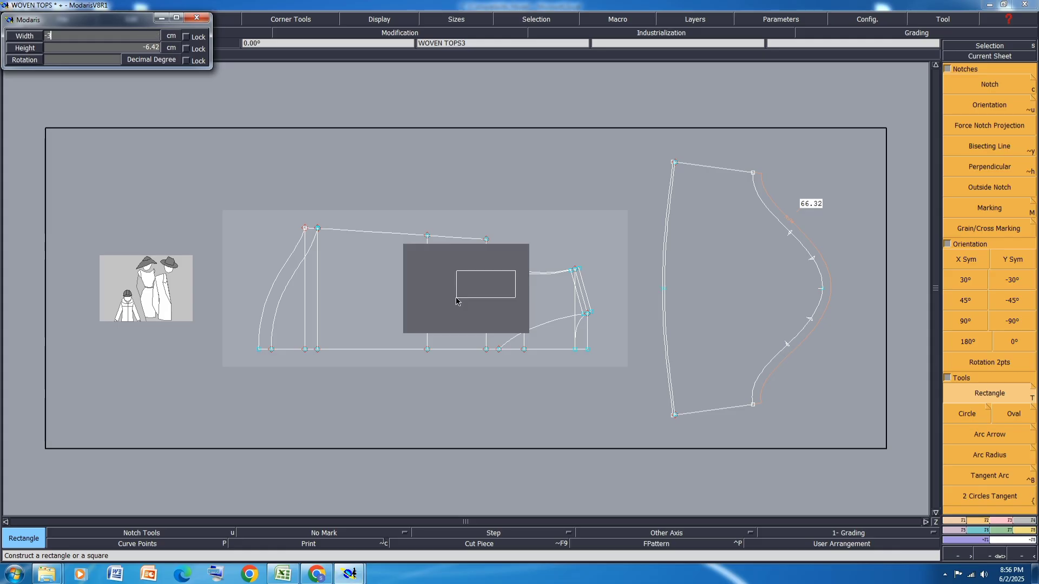
{"action": "type", "text": "-32.44"}
{"action": "key", "text": "Return"}
{"action": "type", "text": "2.5"}
{"action": "key", "text": "Return"}
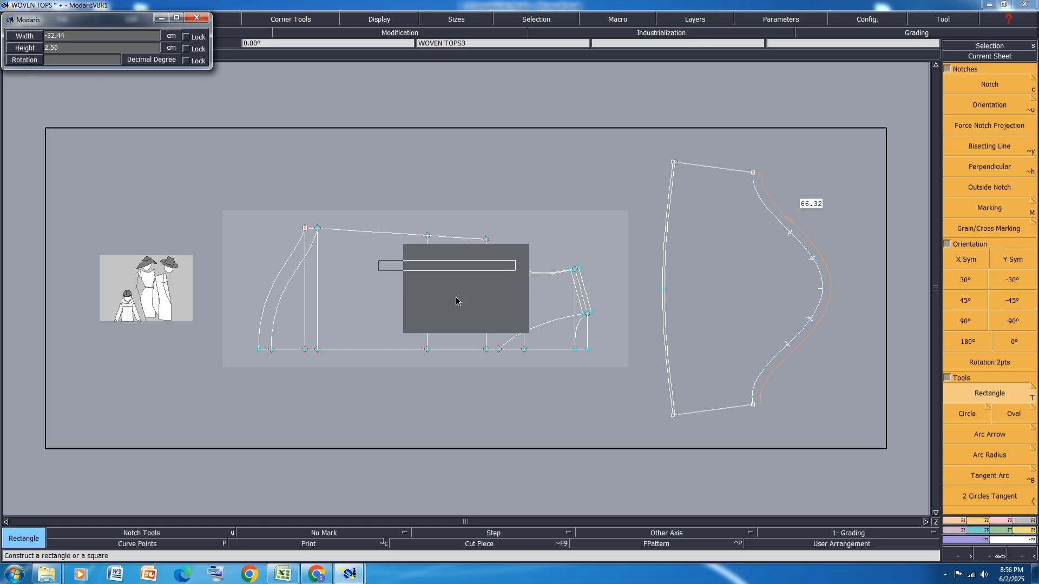
{"action": "key", "text": "Return"}
{"action": "key", "text": "j"}
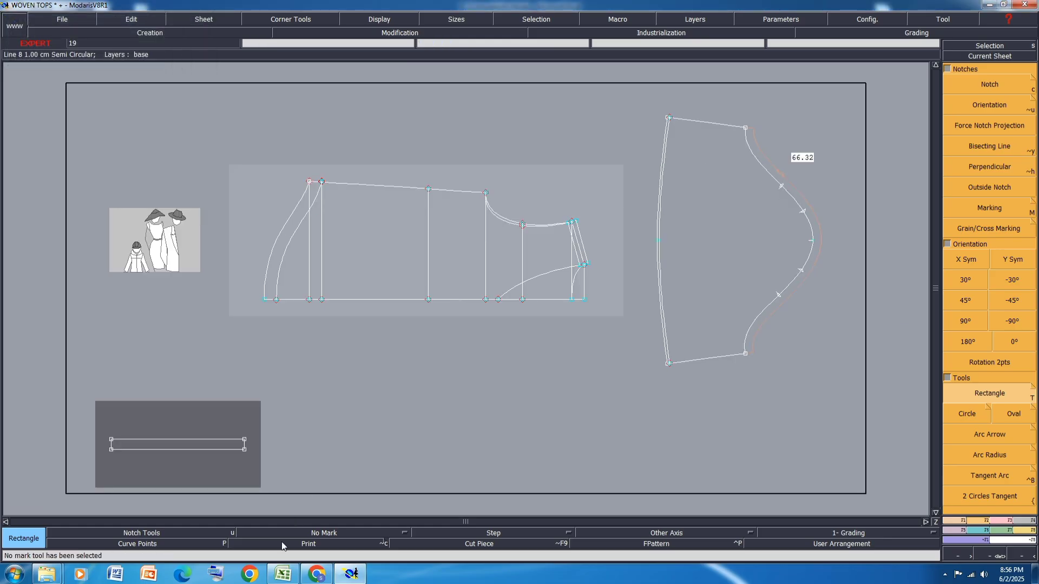
- Switch to the Excel spec file and review the neckband measurements, garment sketches and construction details on PAGE 1 and PAGE 2
{"action": "left_click", "coordinate": [283, 574]}
{"action": "scroll", "coordinate": [381, 384], "scroll_direction": "down", "scroll_amount": 5}
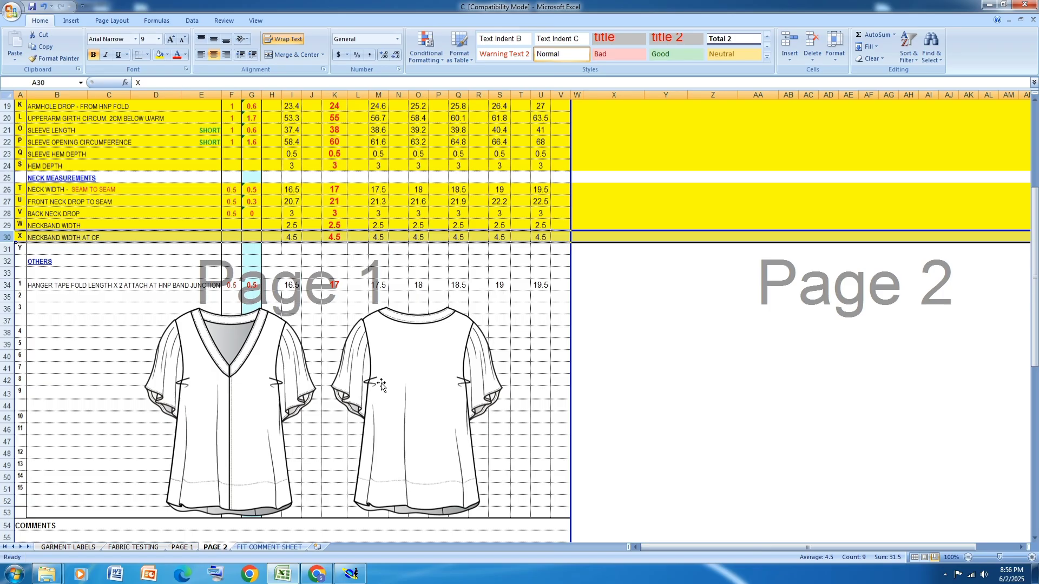
{"action": "scroll", "coordinate": [381, 385], "scroll_direction": "down", "scroll_amount": 2}
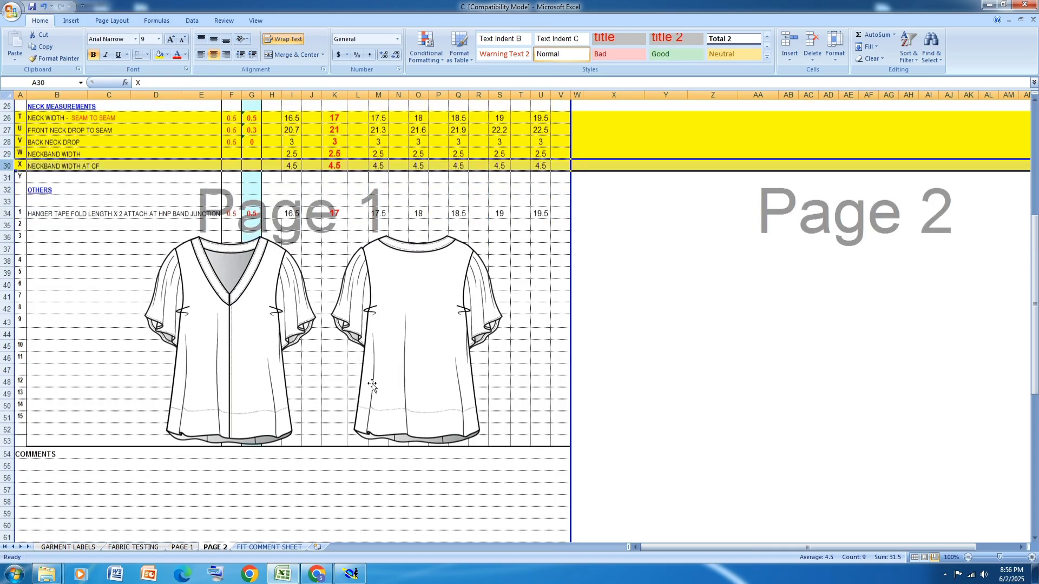
{"action": "scroll", "coordinate": [380, 386], "scroll_direction": "up", "scroll_amount": 1}
{"action": "left_click", "coordinate": [183, 547]}
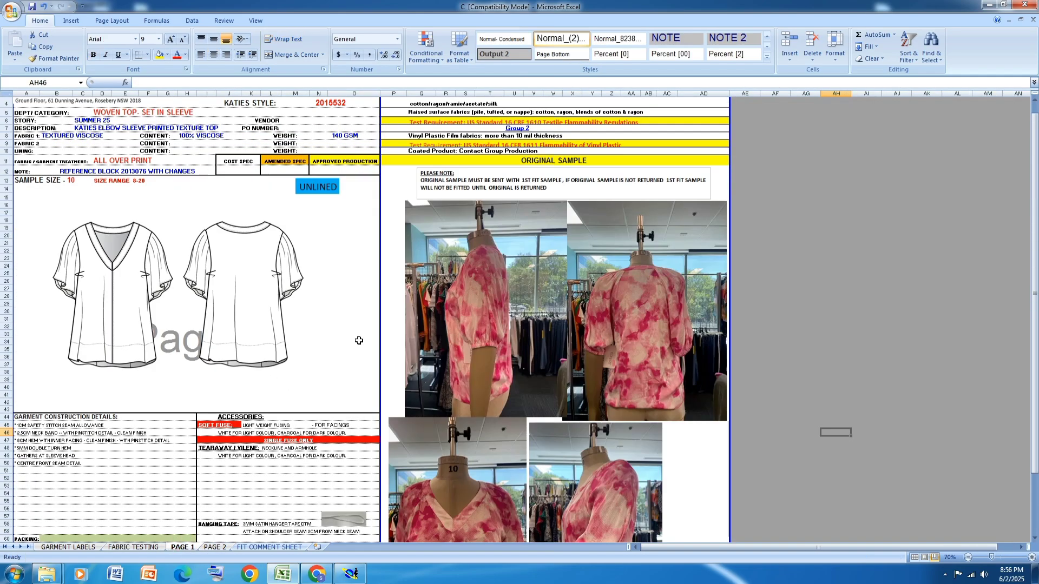
{"action": "scroll", "coordinate": [592, 356], "scroll_direction": "down", "scroll_amount": 4}
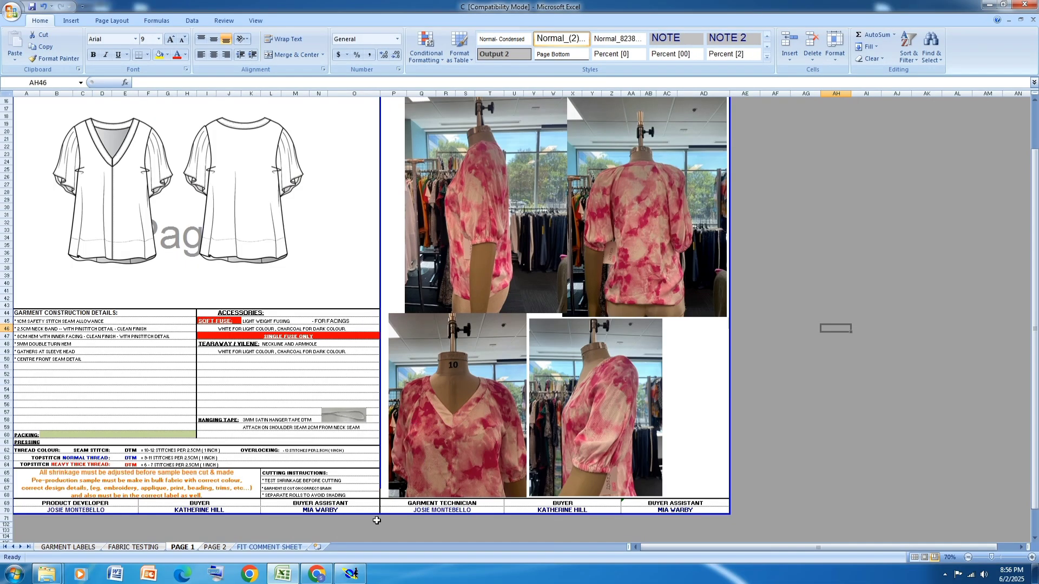
{"action": "scroll", "coordinate": [357, 389], "scroll_direction": "up", "scroll_amount": 1}
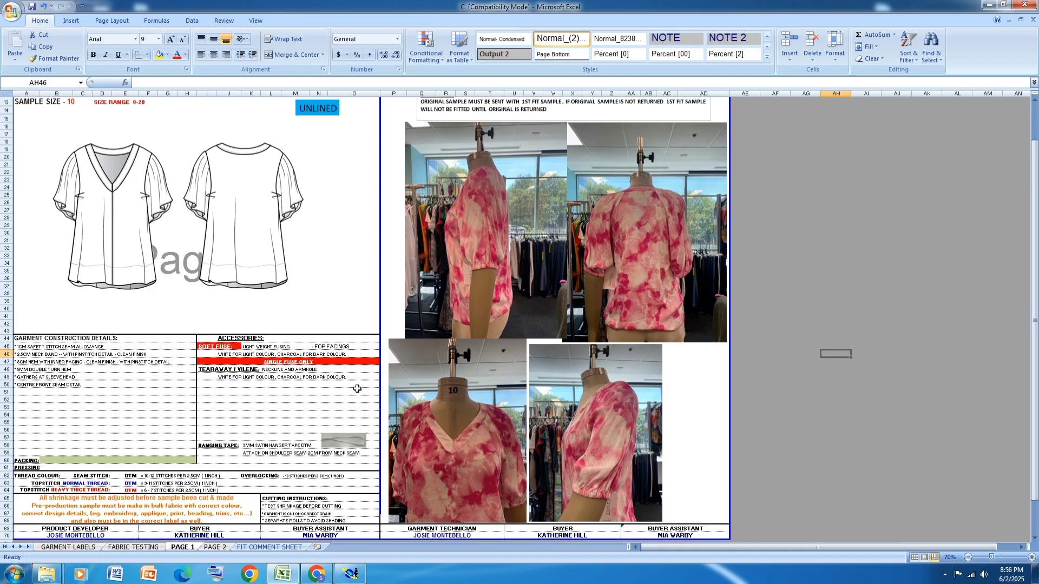
{"action": "left_click", "coordinate": [217, 548]}
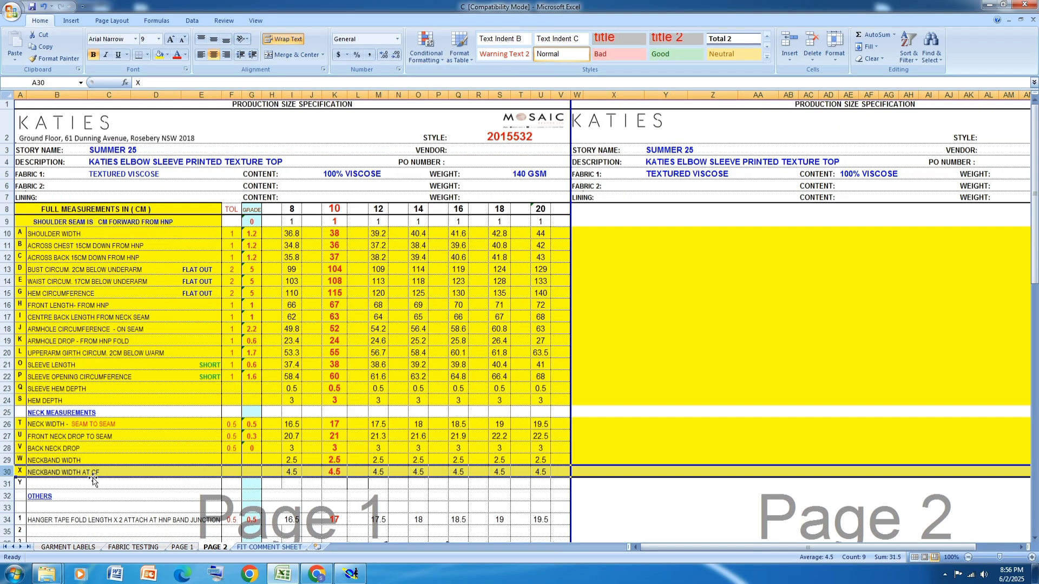
{"action": "left_click", "coordinate": [753, 405]}
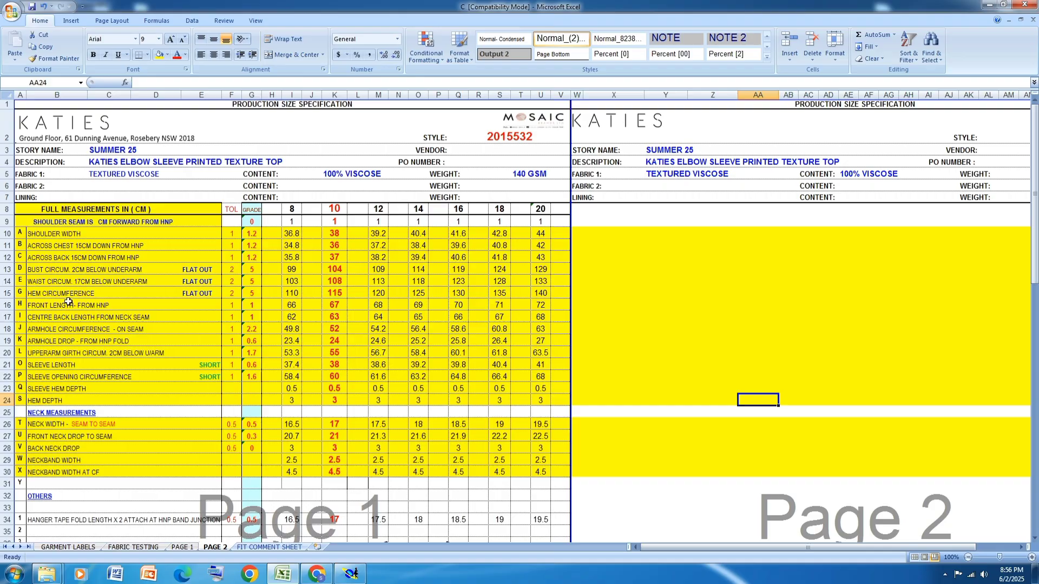
- Switch to Modaris and display the sizes and the title blocks on the pattern sheets
{"action": "left_click", "coordinate": [347, 577]}
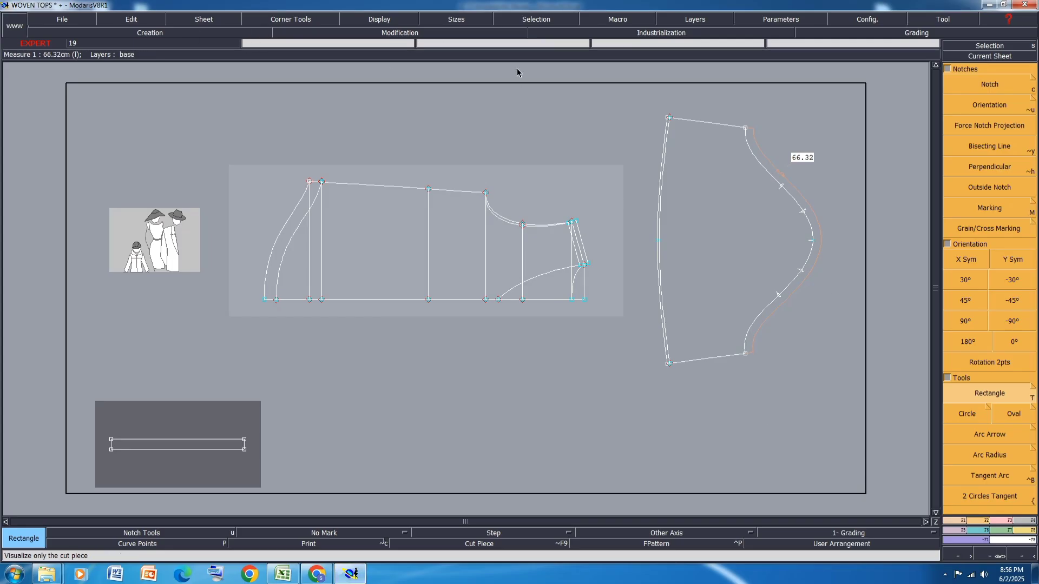
{"action": "left_click", "coordinate": [456, 21]}
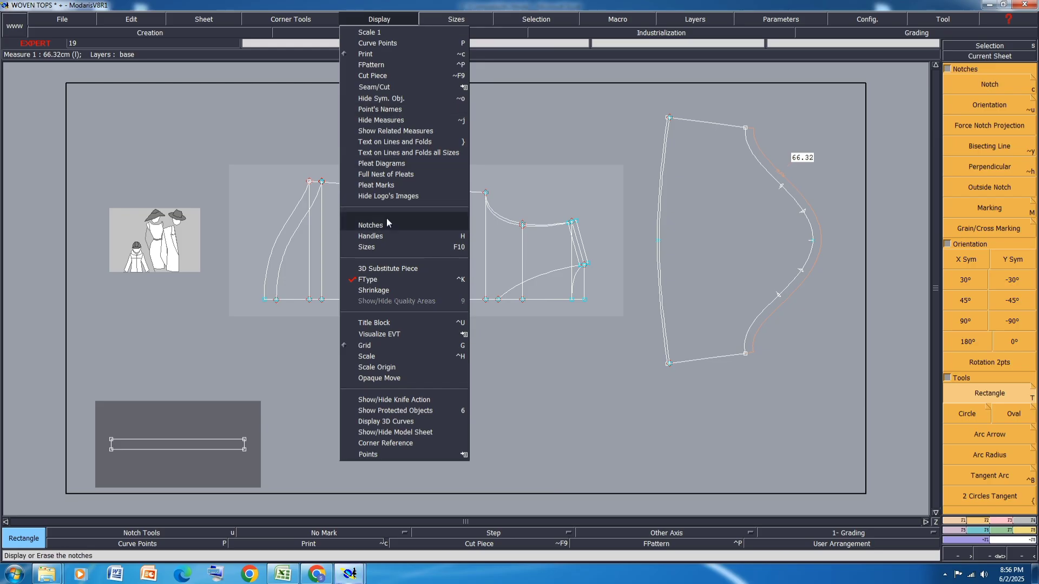
{"action": "left_click", "coordinate": [384, 246]}
{"action": "left_click", "coordinate": [394, 18]}
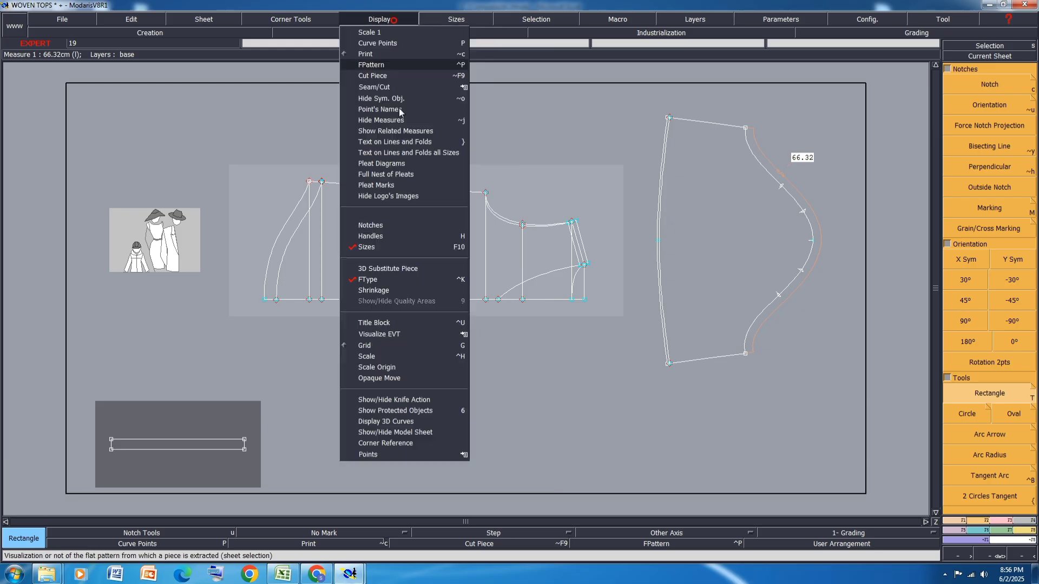
{"action": "left_click", "coordinate": [374, 322]}
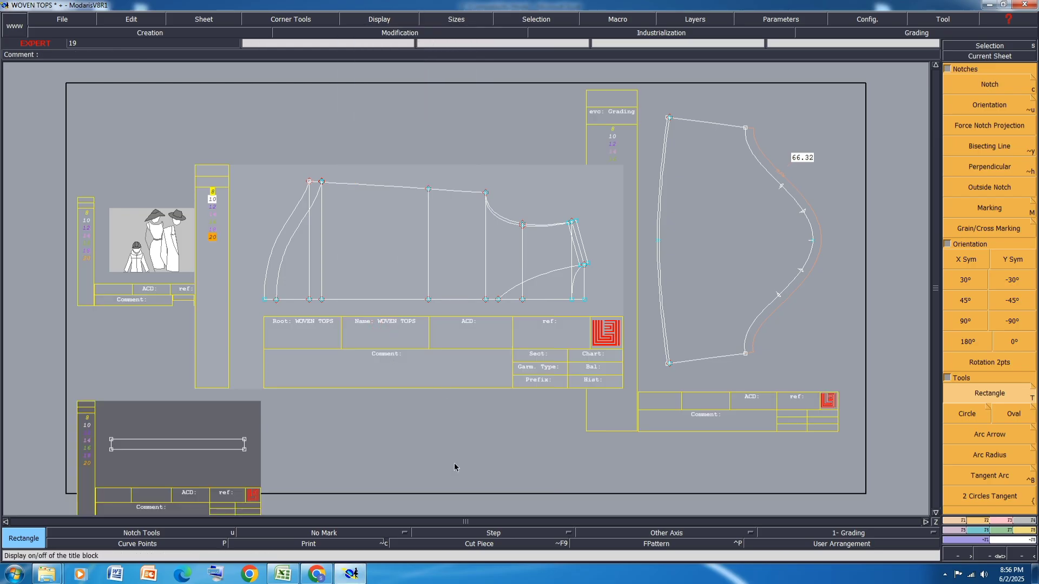
- Display the nest of the selected sizes for all sheets and start the grading Control tool
{"action": "left_click", "coordinate": [977, 533]}
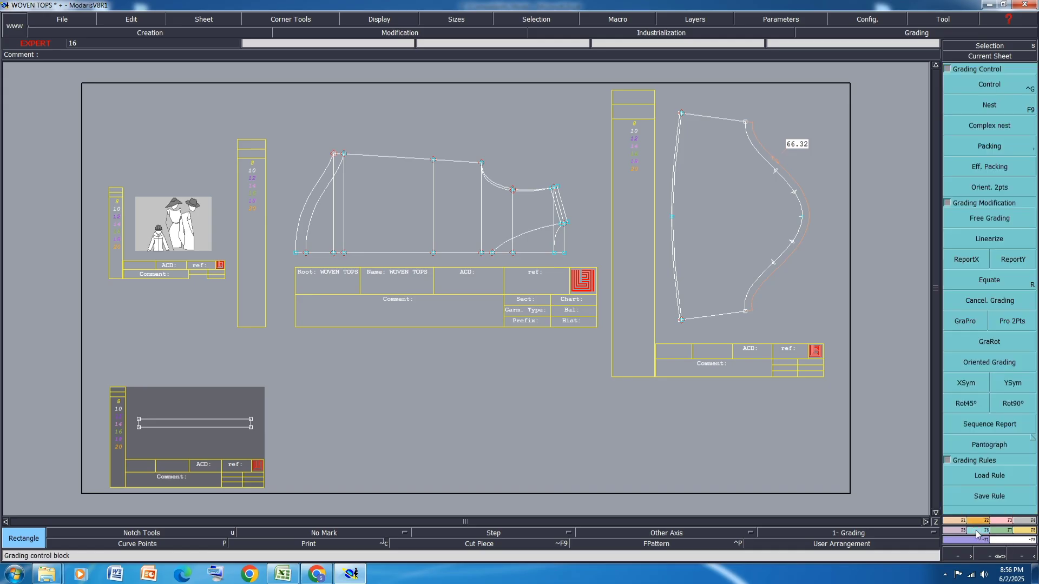
{"action": "left_click", "coordinate": [990, 85]}
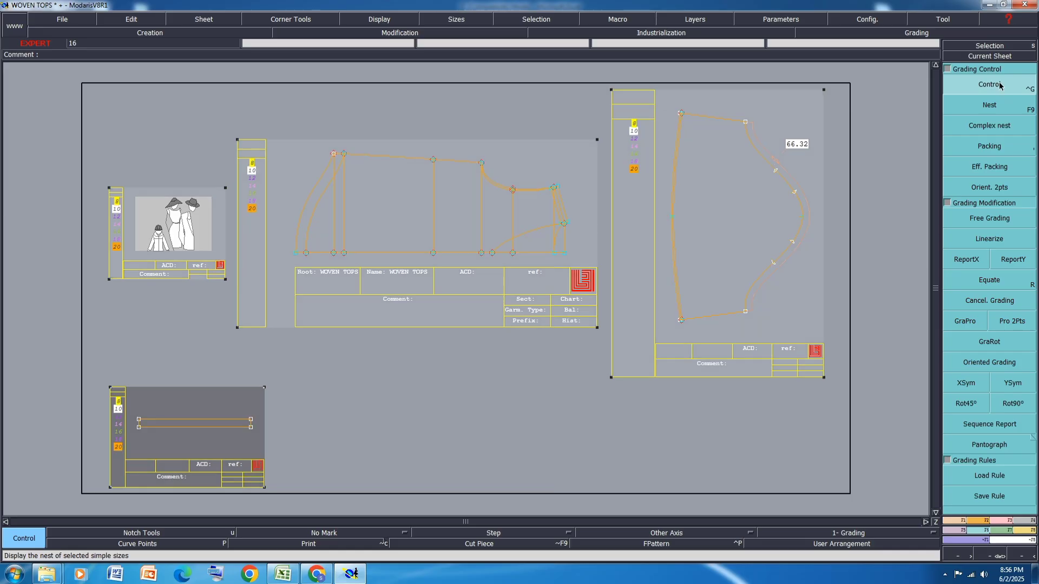
{"action": "left_click", "coordinate": [486, 396]}
{"action": "key", "text": "Home"}
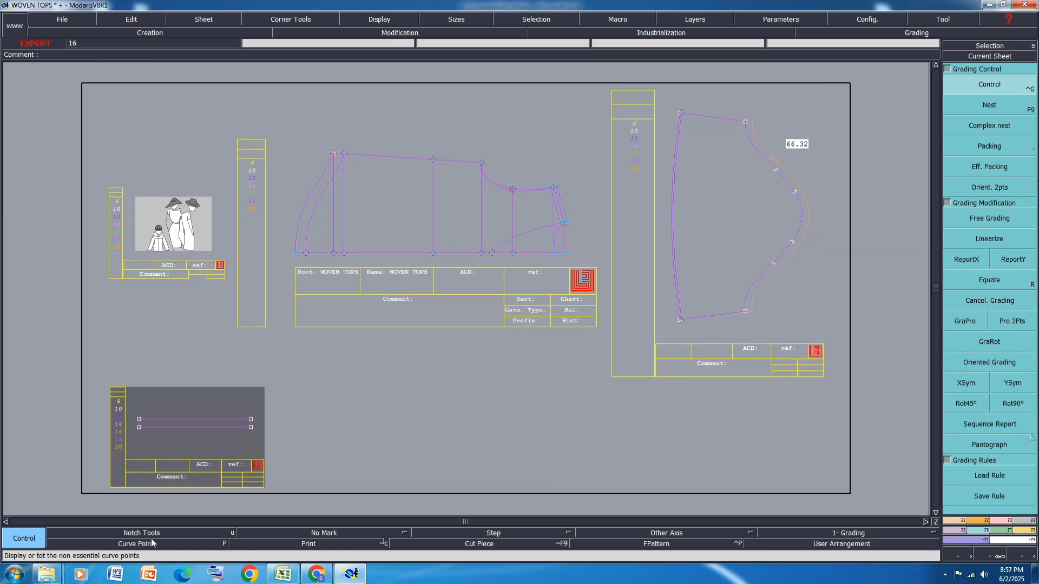
- Switch to the Excel measurement sheet and fill the shoulder width row with orange
{"action": "left_click", "coordinate": [283, 574]}
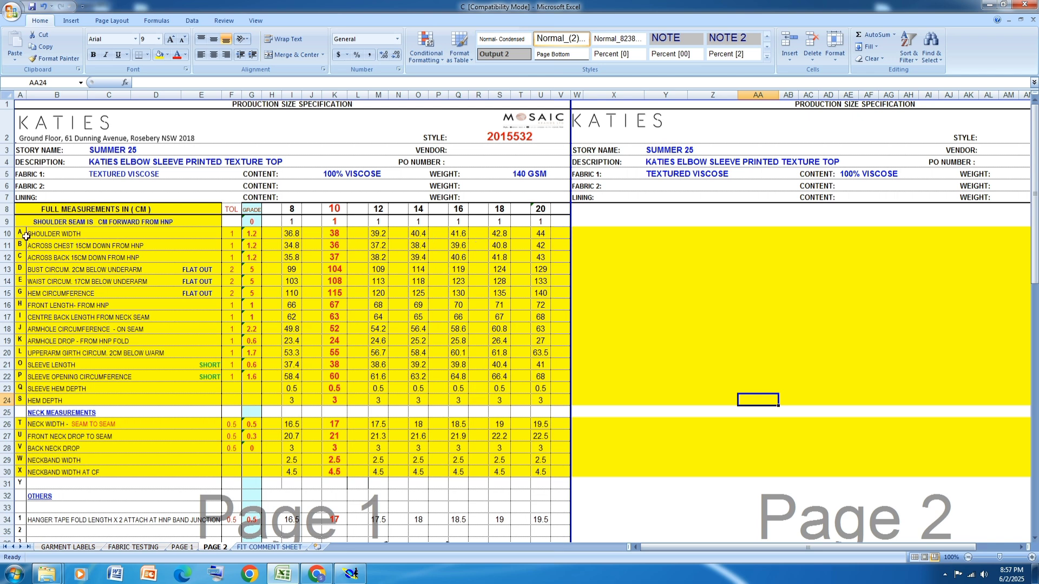
{"action": "left_click", "coordinate": [7, 233]}
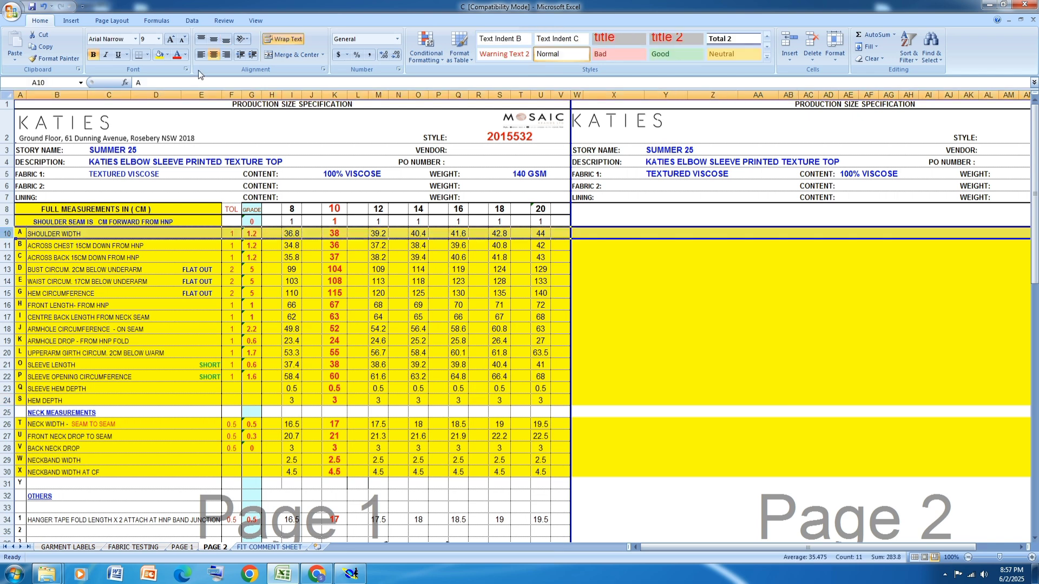
{"action": "left_click", "coordinate": [167, 54]}
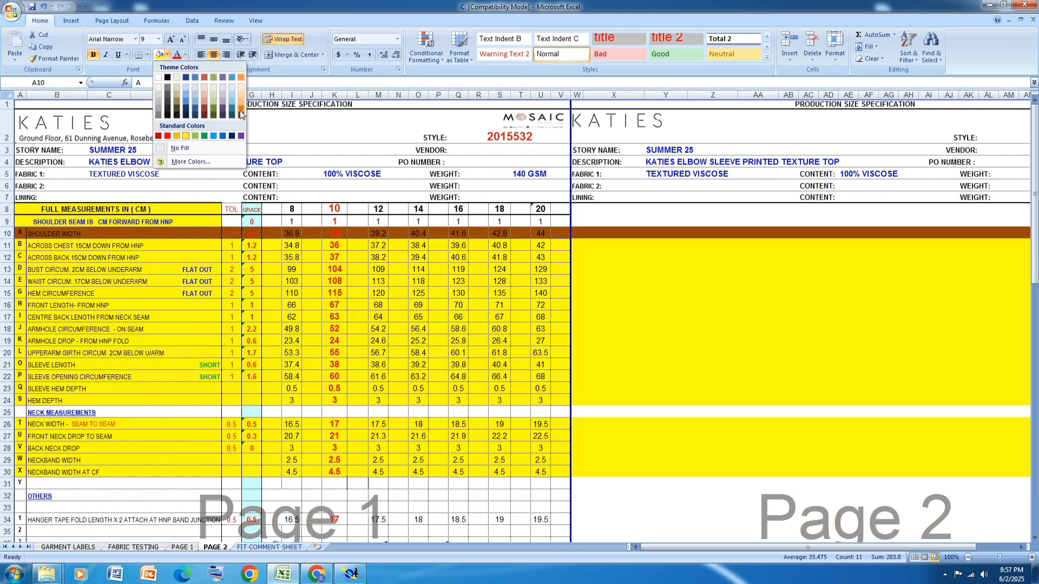
{"action": "left_click", "coordinate": [242, 77]}
{"action": "left_click", "coordinate": [665, 373]}
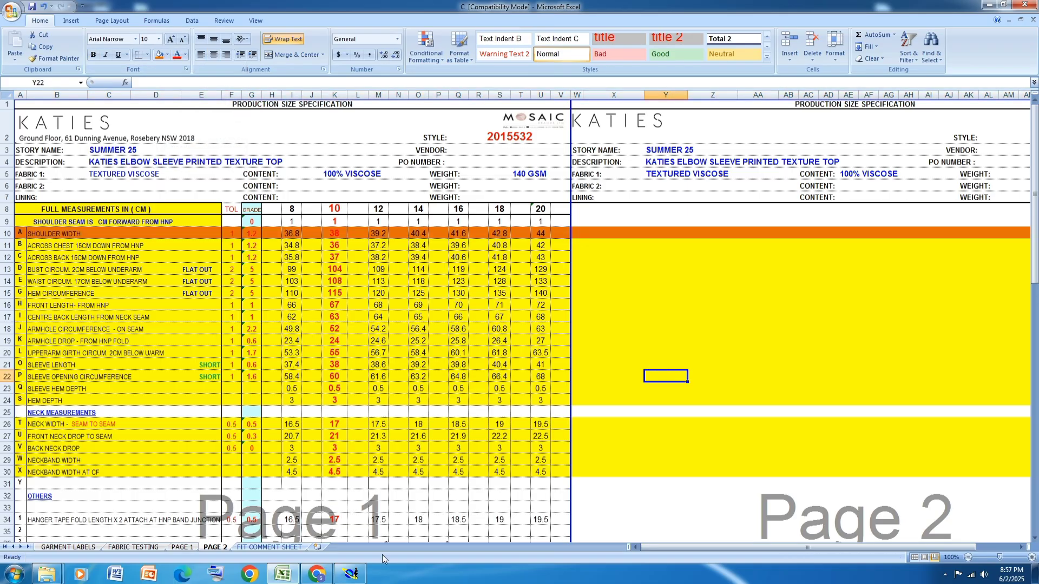
- Switch to Modaris and grade the armhole-side end of the bodice's outermost shoulder line with a ddy of 0.6 for all sizes
{"action": "left_click", "coordinate": [350, 574]}
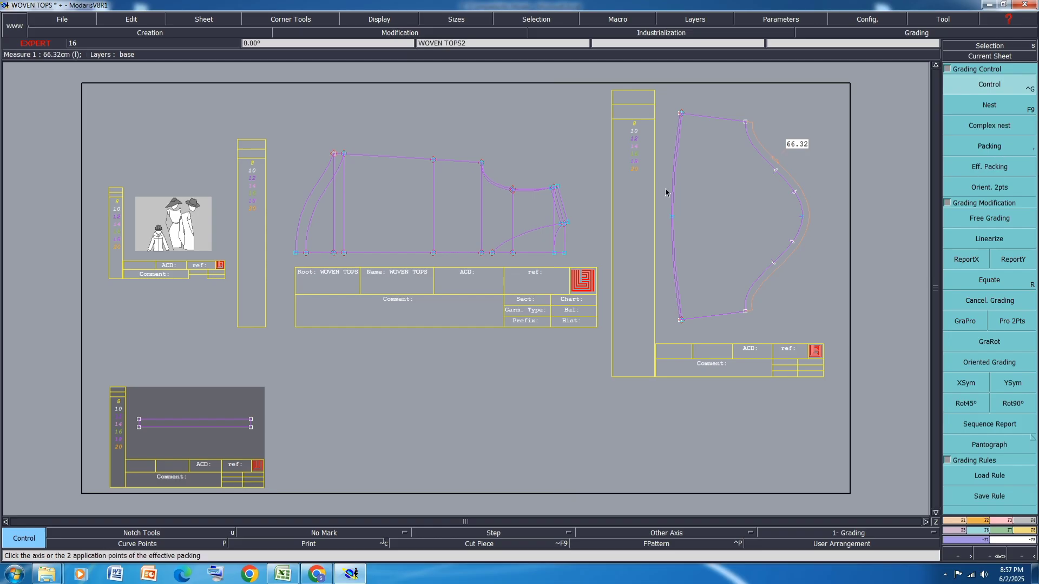
{"action": "scroll", "coordinate": [542, 186], "scroll_direction": "up", "scroll_amount": 5}
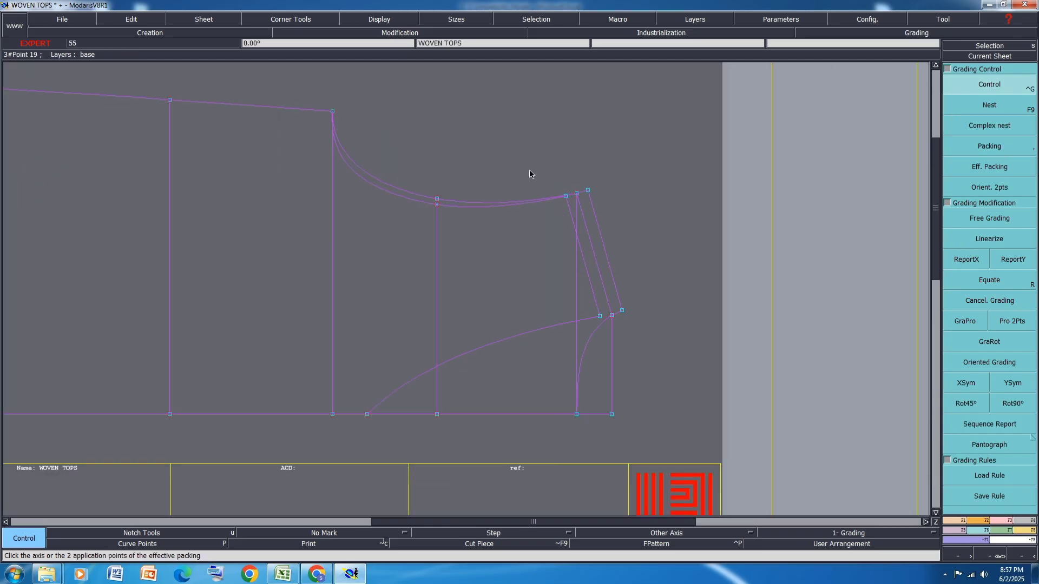
{"action": "left_click", "coordinate": [588, 191]}
{"action": "left_click_drag", "start_coordinate": [920, 60], "coordinate": [929, 108]}
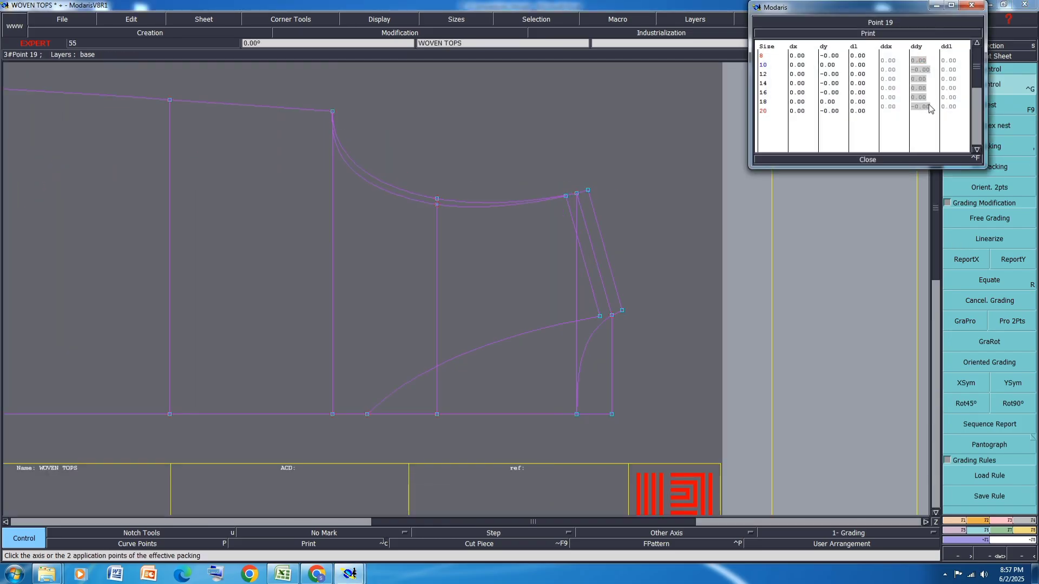
{"action": "type", "text": "0.6"}
{"action": "key", "text": "Return"}
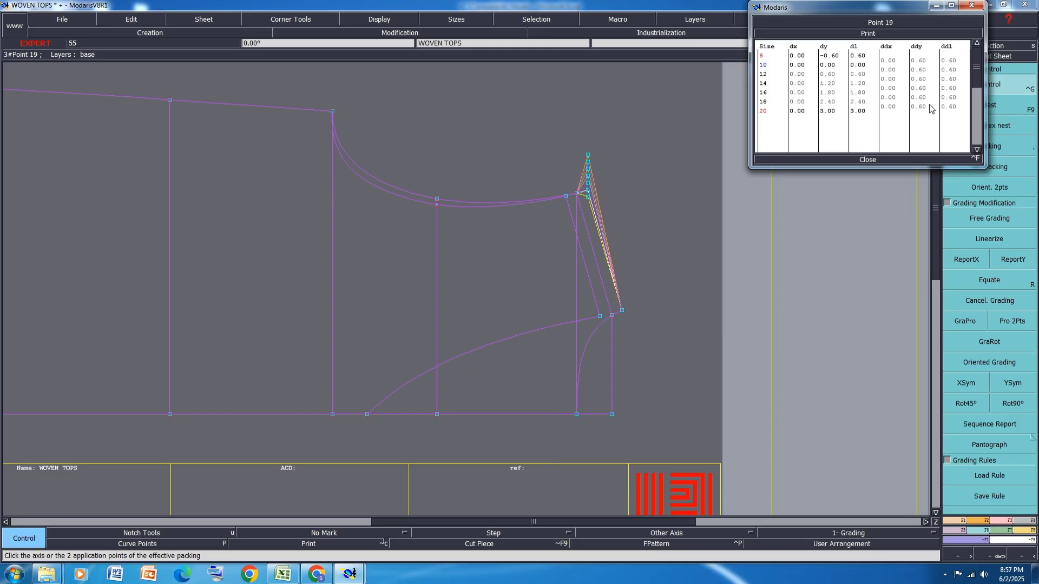
{"action": "left_click", "coordinate": [873, 161]}
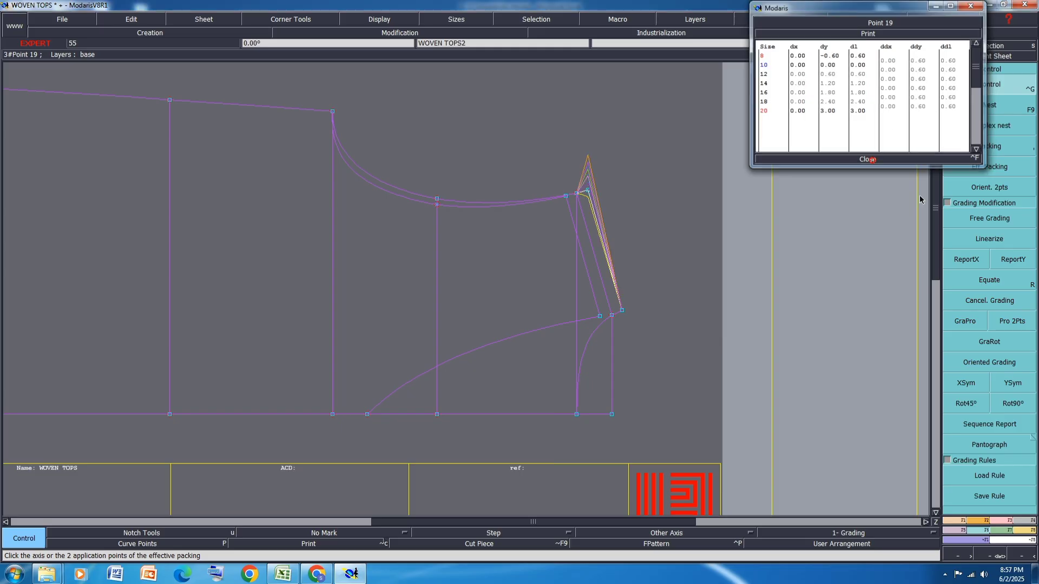
- Report the Y grading of the outermost shoulder tip point to the armhole-side ends of the other two shoulder lines
{"action": "left_click", "coordinate": [1013, 259]}
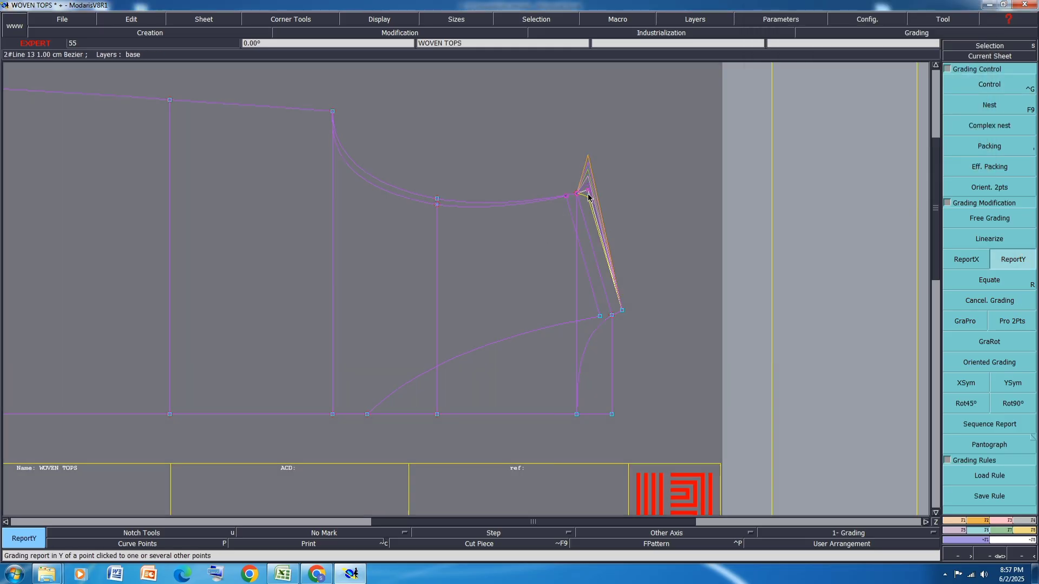
{"action": "left_click", "coordinate": [589, 190]}
{"action": "left_click", "coordinate": [629, 165]}
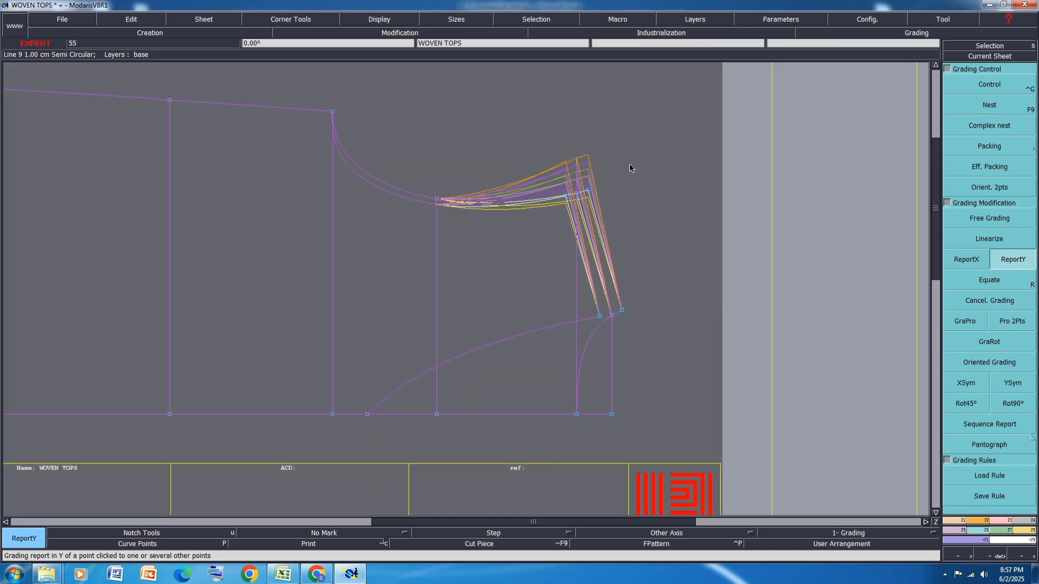
- Switch to the Excel measurement sheet and fill the across chest and across back rows with orange
{"action": "scroll", "coordinate": [629, 167], "scroll_direction": "down", "scroll_amount": 1}
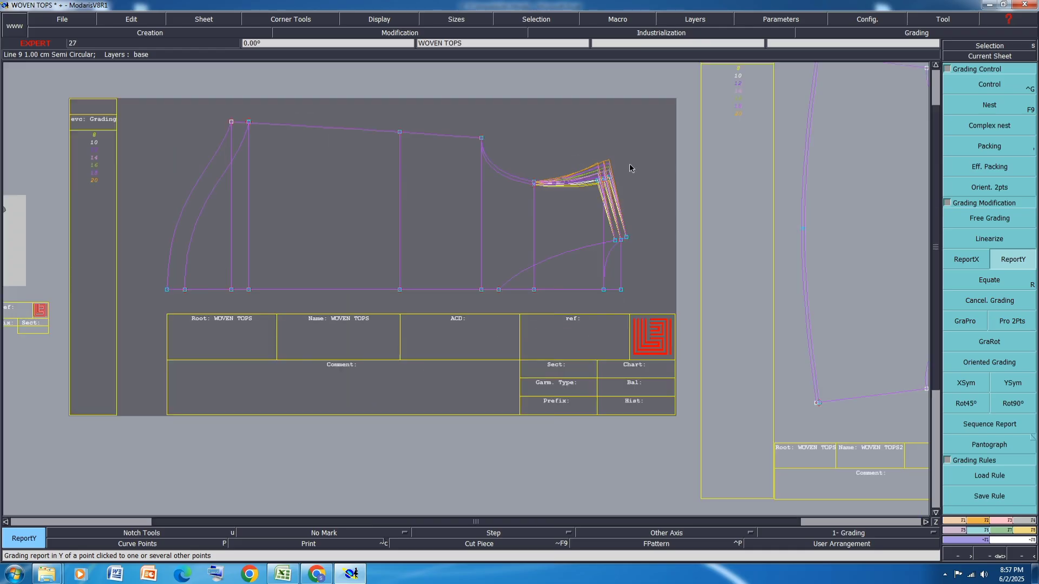
{"action": "left_click", "coordinate": [281, 575]}
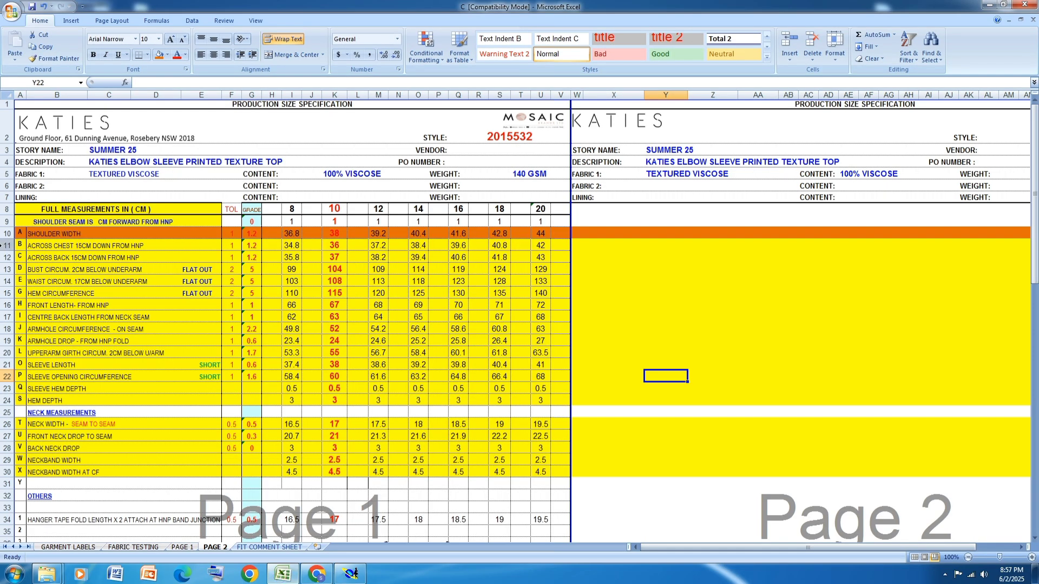
{"action": "left_click", "coordinate": [6, 245]}
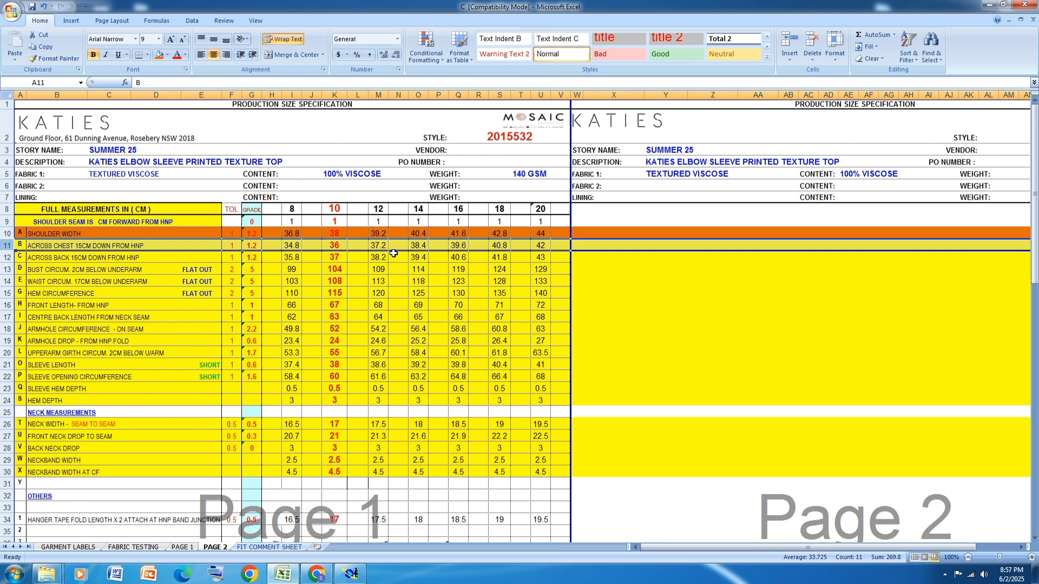
{"action": "left_click", "coordinate": [158, 54]}
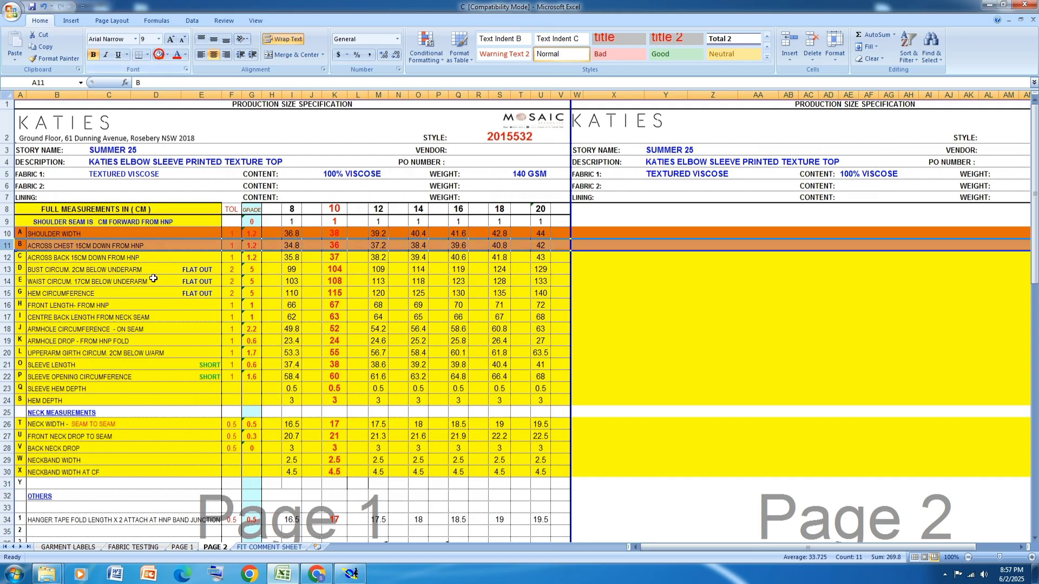
{"action": "left_click", "coordinate": [7, 257]}
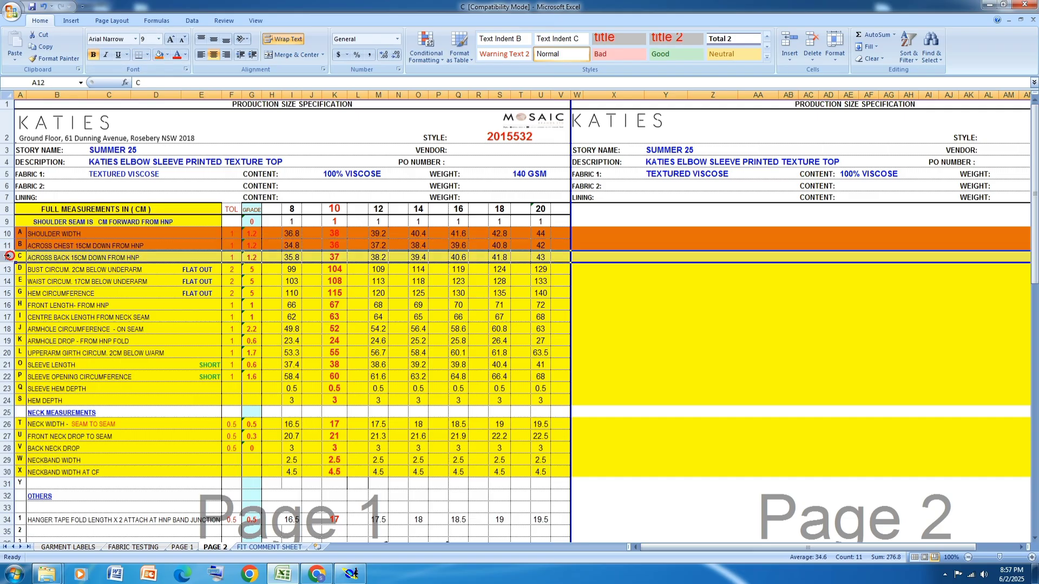
{"action": "left_click", "coordinate": [158, 54]}
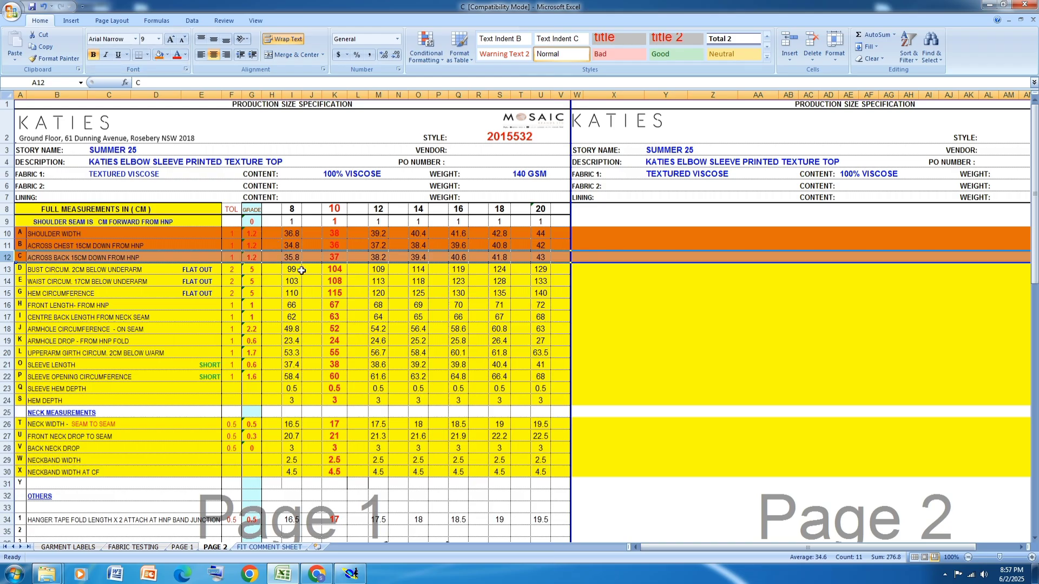
- Switch to Modaris and report the outermost shoulder tip's Y grading to the mid-armhole points on the bodice
{"action": "left_click", "coordinate": [351, 573]}
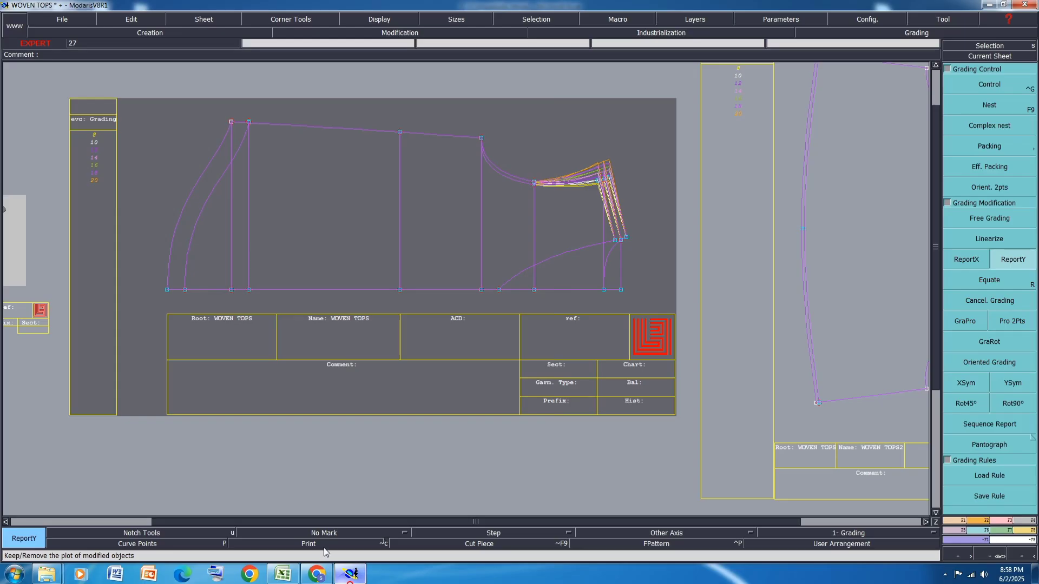
{"action": "scroll", "coordinate": [606, 150], "scroll_direction": "up", "scroll_amount": 1}
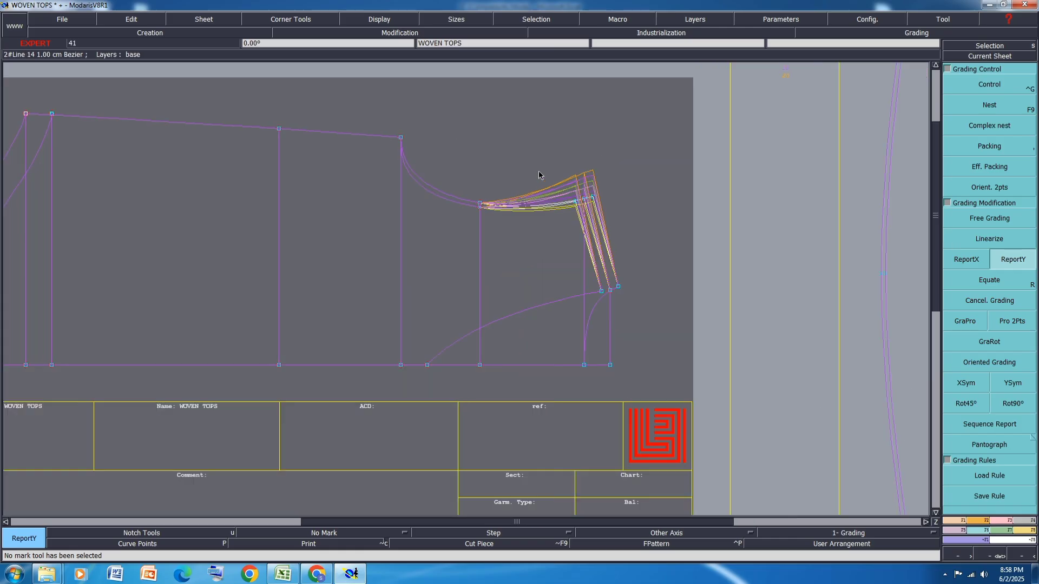
{"action": "left_click", "coordinate": [480, 204]}
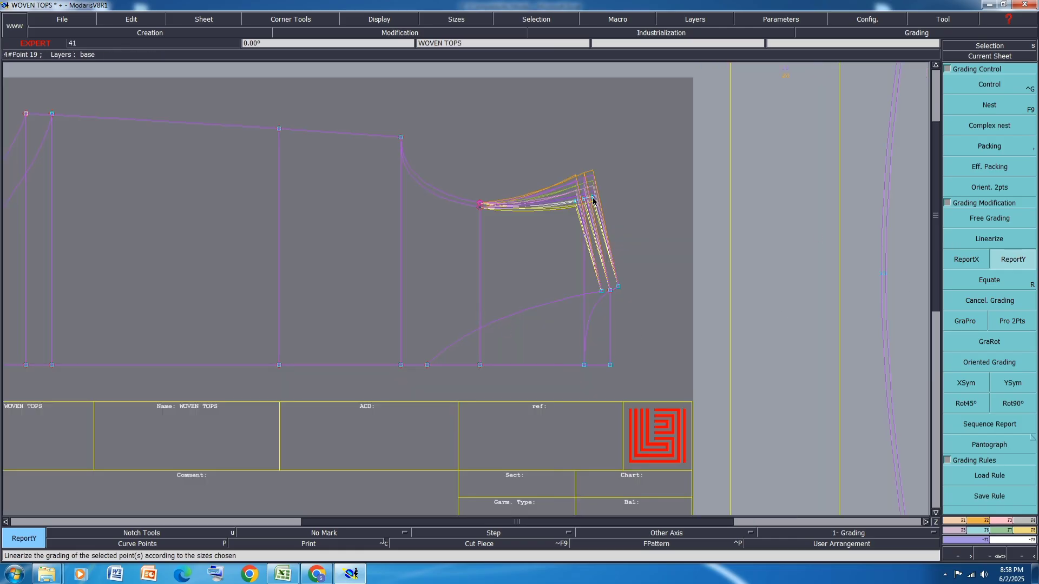
{"action": "scroll", "coordinate": [625, 194], "scroll_direction": "down", "scroll_amount": 2}
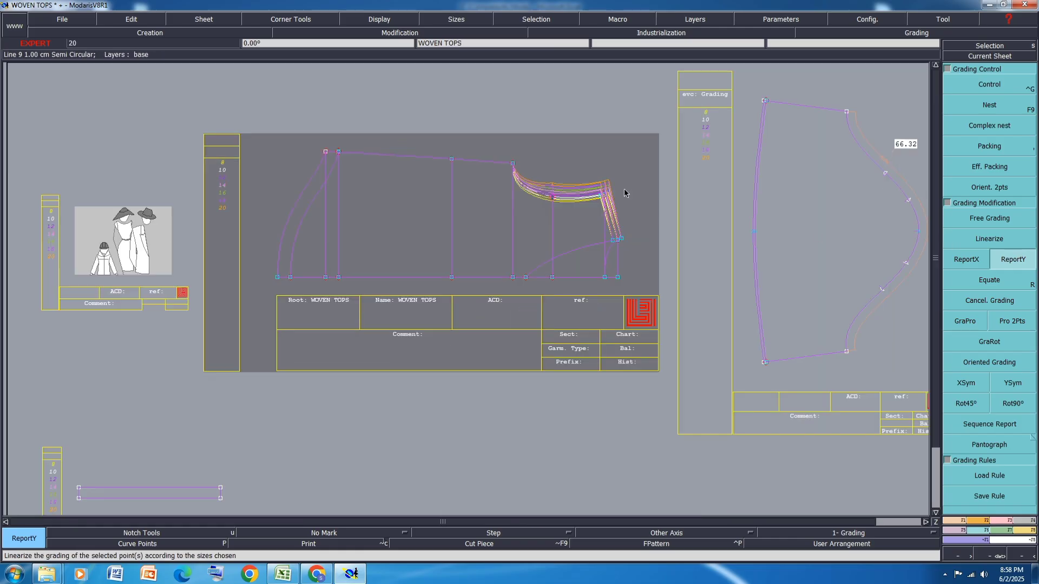
- Switch to the Excel measurement sheet and fill the bust circumference row with orange
{"action": "left_click", "coordinate": [283, 574]}
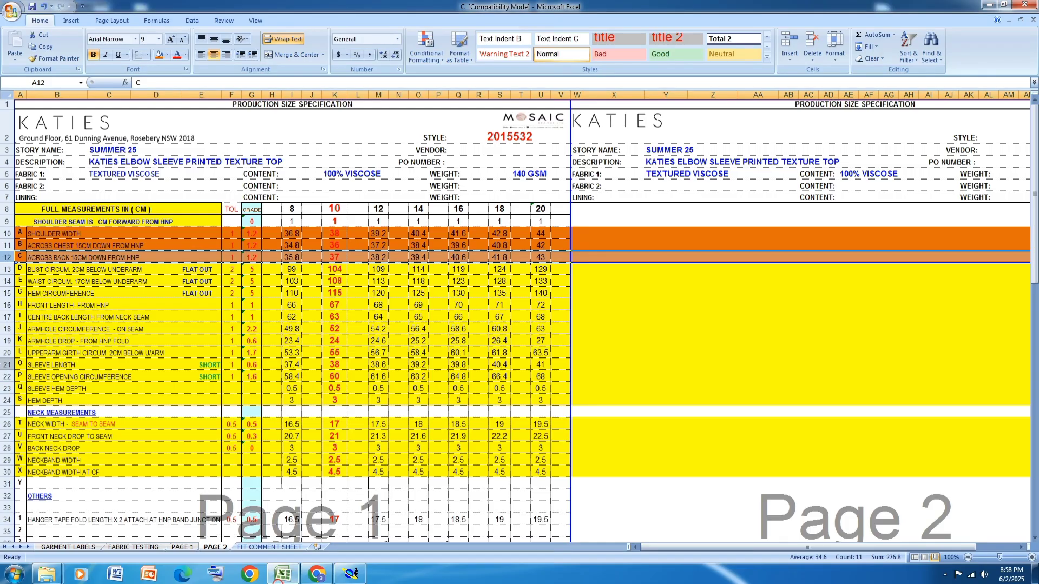
{"action": "left_click", "coordinate": [7, 268]}
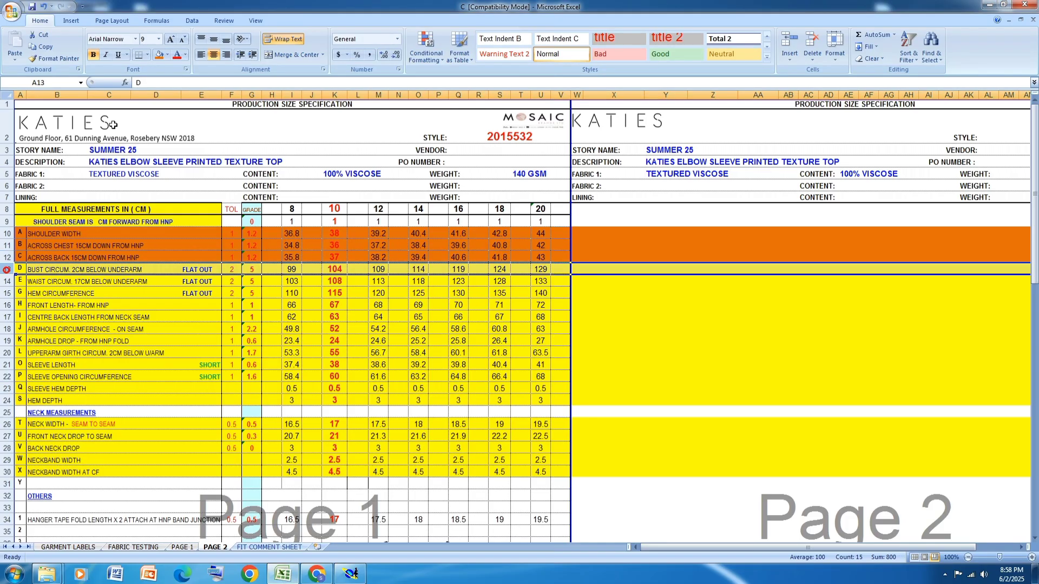
{"action": "left_click", "coordinate": [159, 55]}
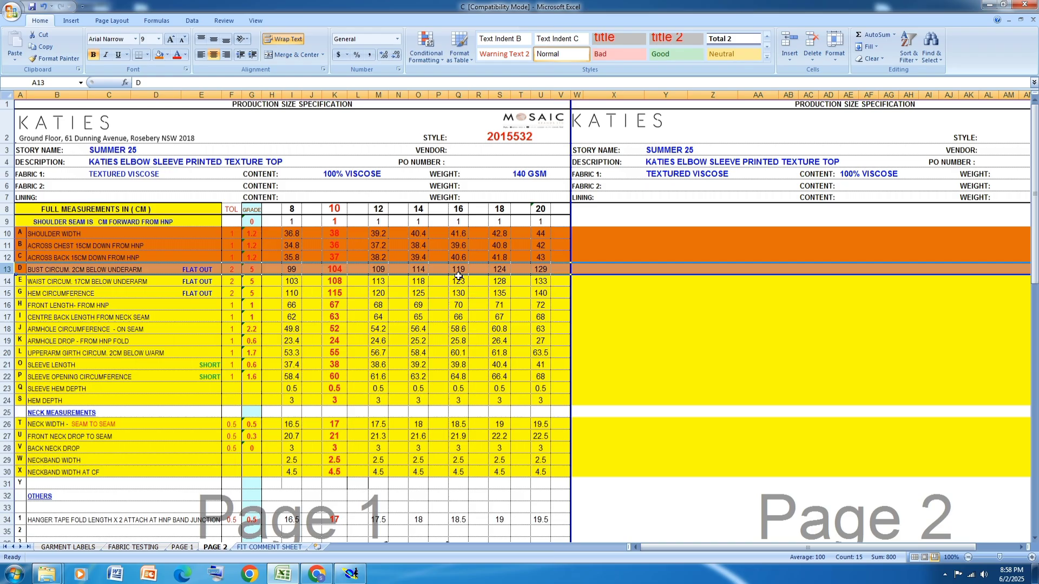
- Switch to Modaris and grade the bodice's underarm point with a ddy of 1.25 for all sizes
{"action": "left_click", "coordinate": [350, 574]}
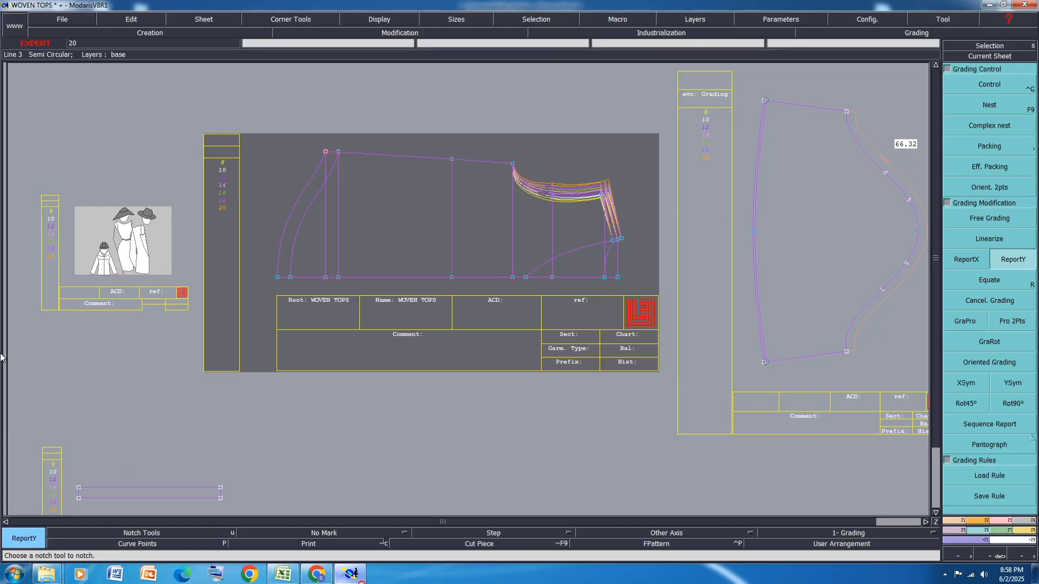
{"action": "left_click", "coordinate": [989, 85]}
{"action": "left_click", "coordinate": [512, 162]}
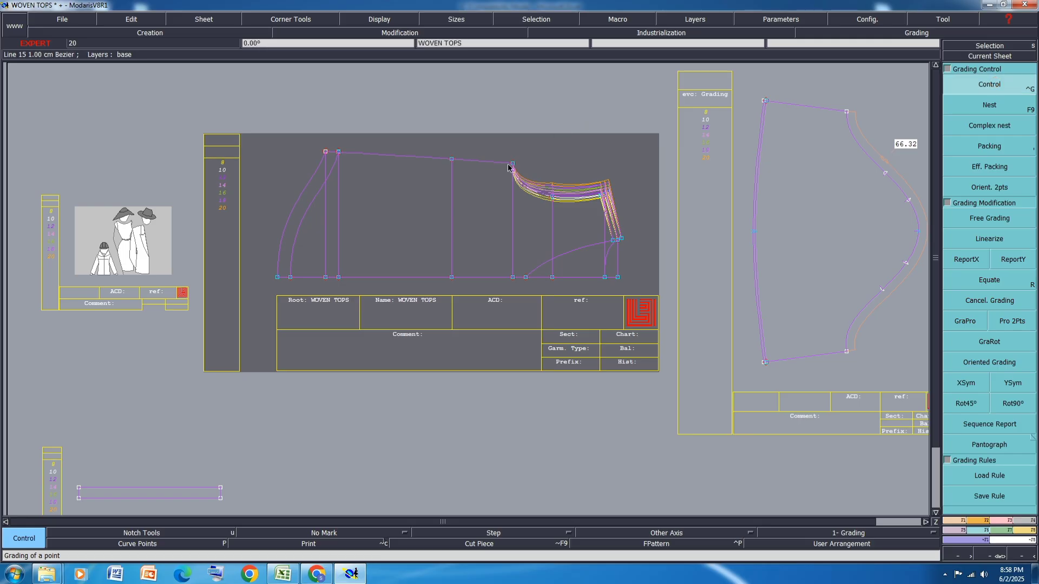
{"action": "left_click_drag", "start_coordinate": [919, 60], "coordinate": [924, 111]}
{"action": "type", "text": "1."}
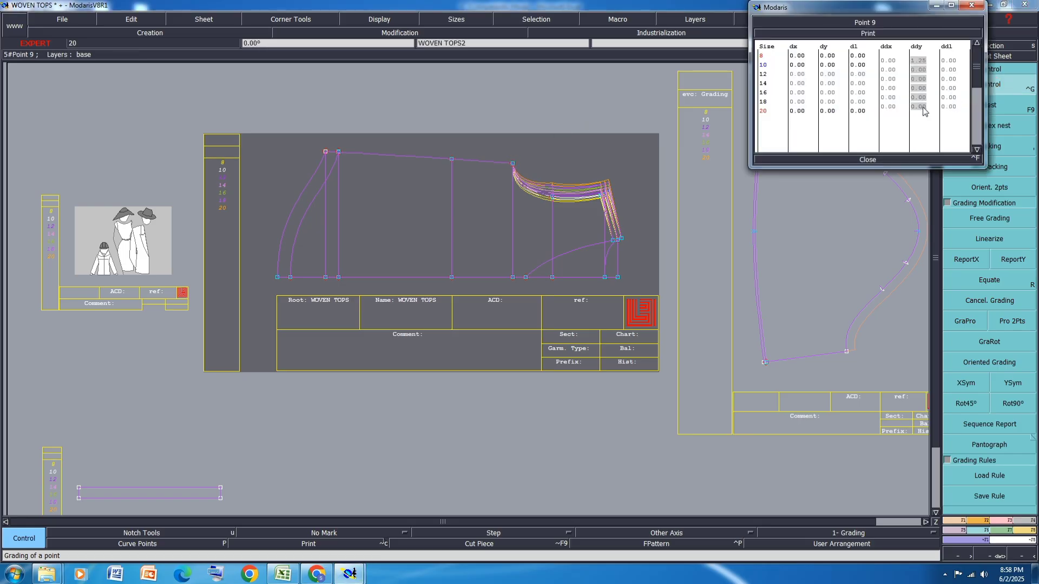
{"action": "type", "text": "25"}
{"action": "key", "text": "Return"}
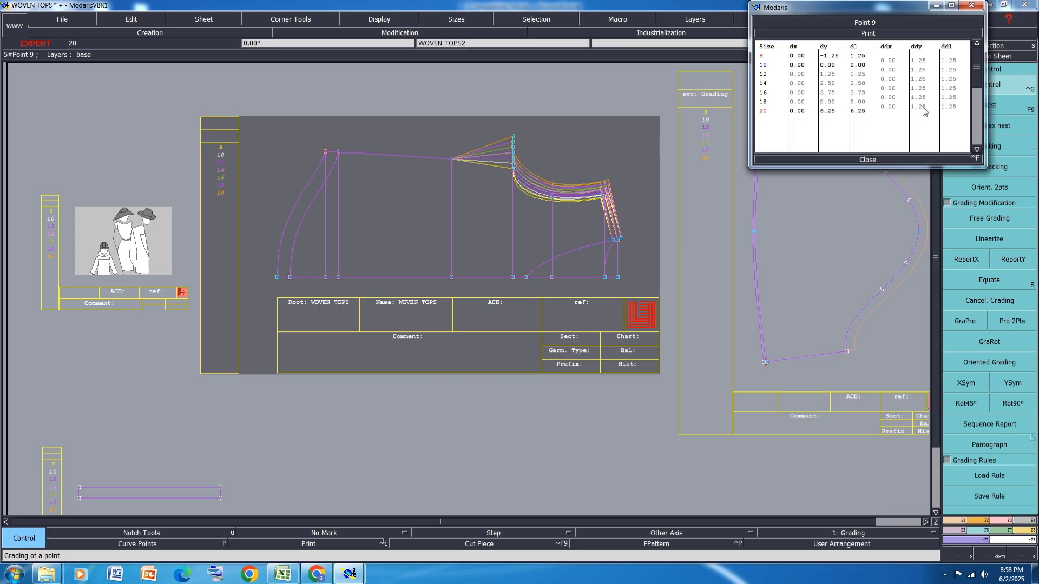
{"action": "left_click", "coordinate": [834, 225]}
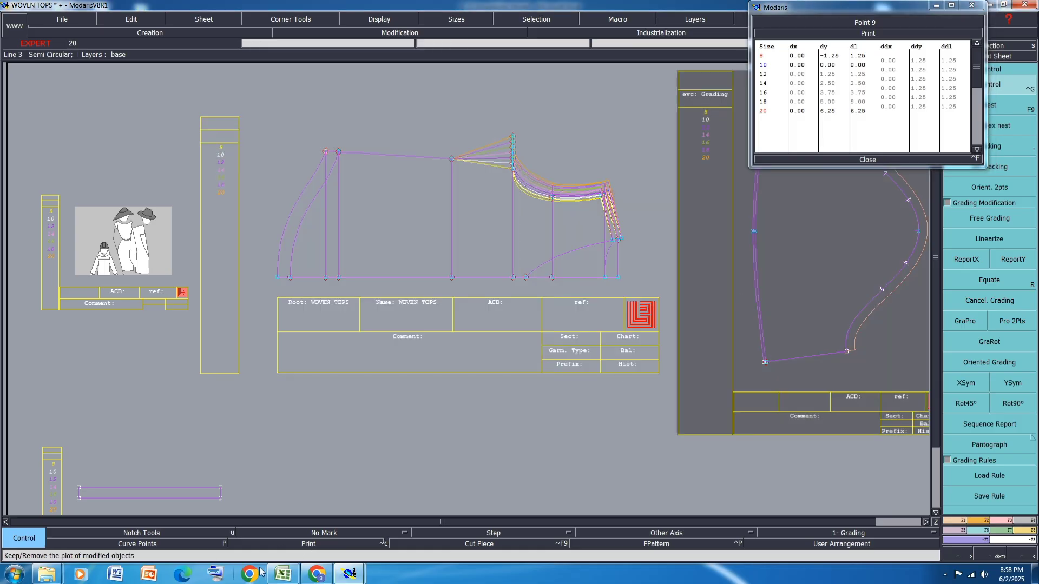
- Switch to the Excel measurement sheet and fill the waist circumference and hem circumference rows with orange
{"action": "left_click", "coordinate": [283, 574]}
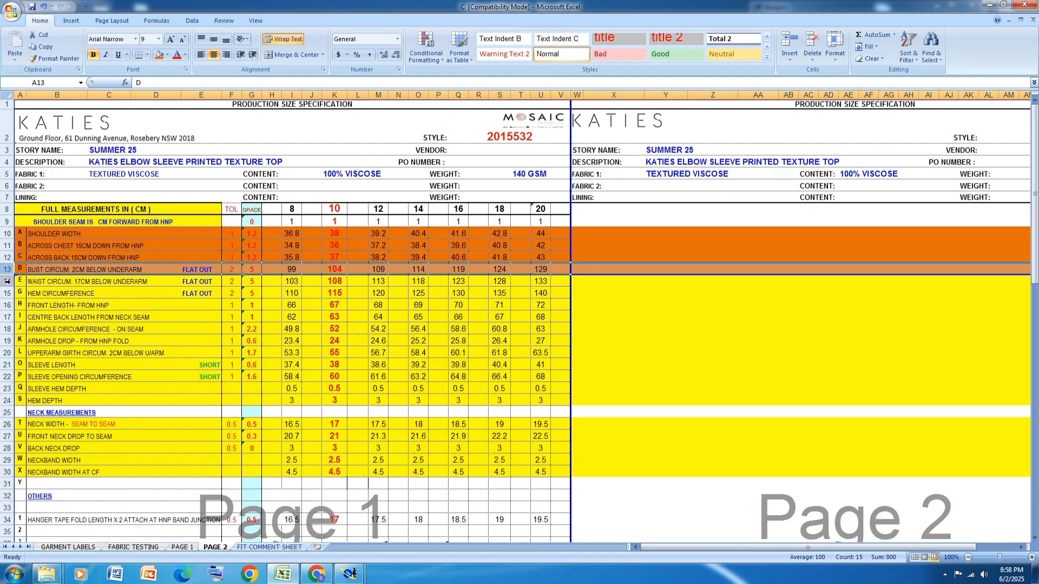
{"action": "left_click", "coordinate": [8, 281]}
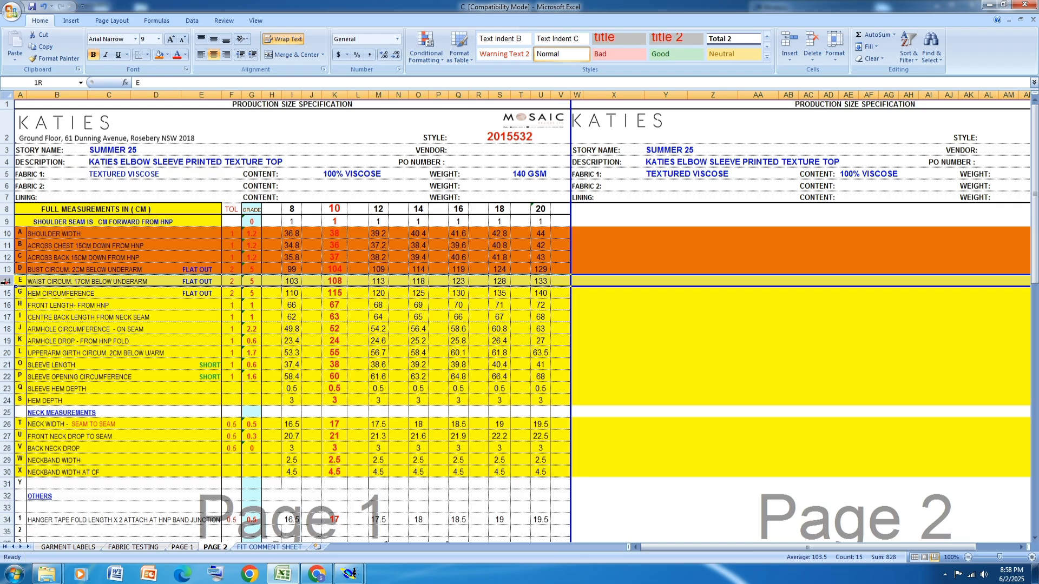
{"action": "left_click_drag", "start_coordinate": [6, 280], "coordinate": [6, 292]}
{"action": "left_click", "coordinate": [159, 54]}
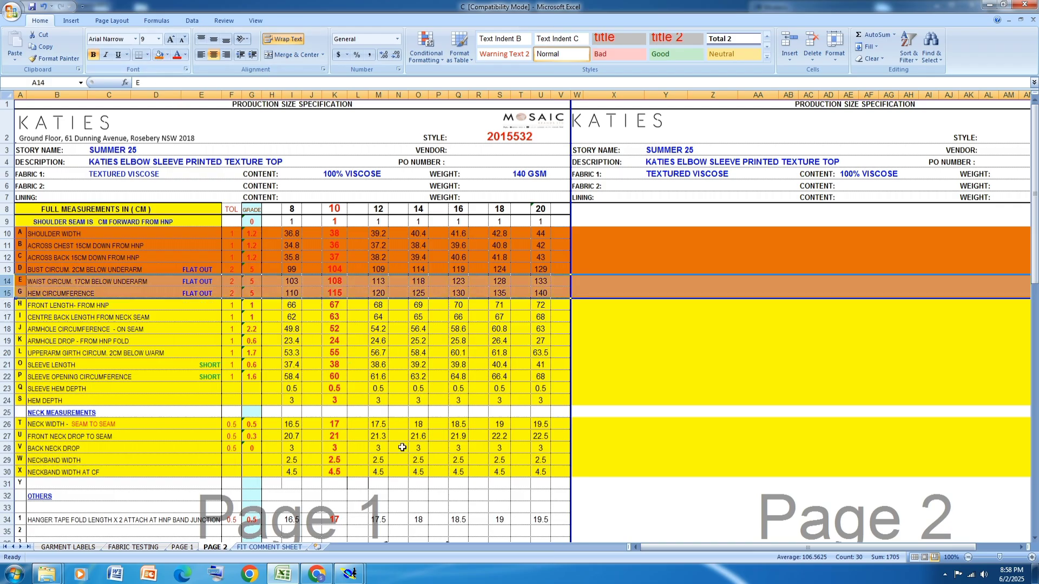
- Switch to Modaris and report the underarm point's Y grading to the side seam's waist point and both hem points
{"action": "left_click", "coordinate": [349, 574]}
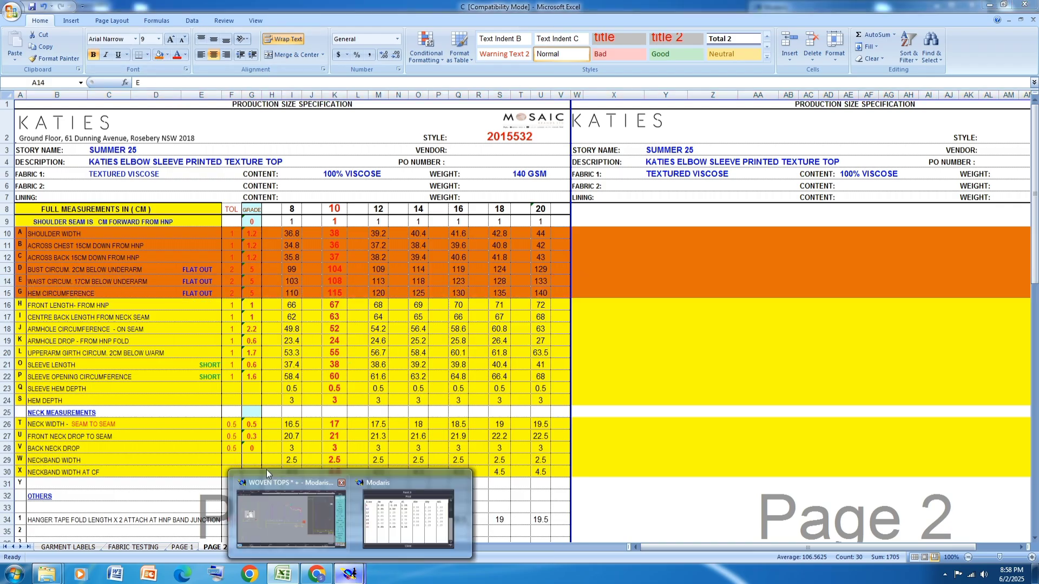
{"action": "left_click", "coordinate": [317, 534]}
{"action": "left_click", "coordinate": [1013, 260]}
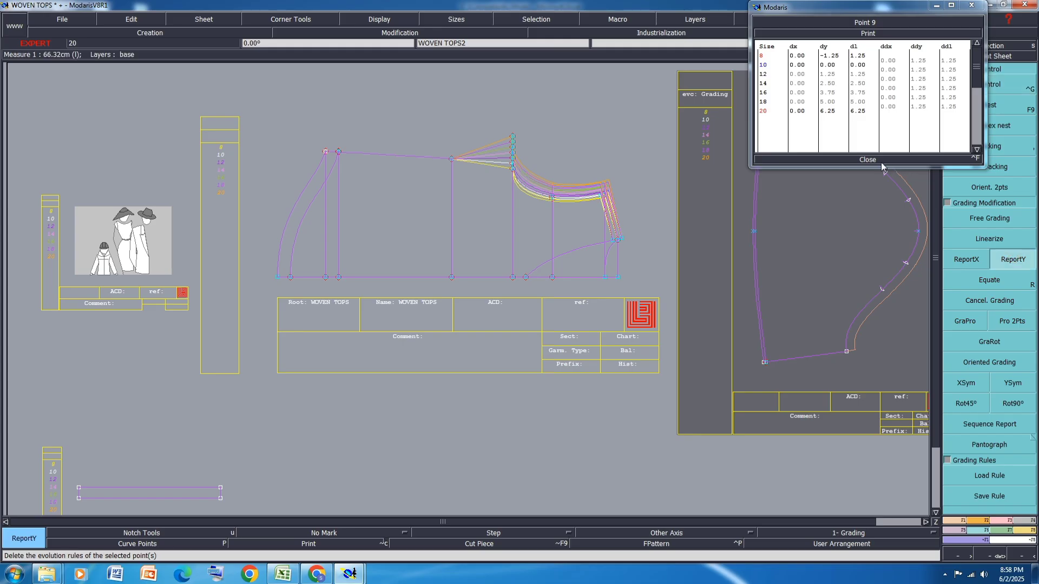
{"action": "left_click", "coordinate": [867, 159]}
{"action": "left_click_drag", "start_coordinate": [487, 121], "coordinate": [301, 190]}
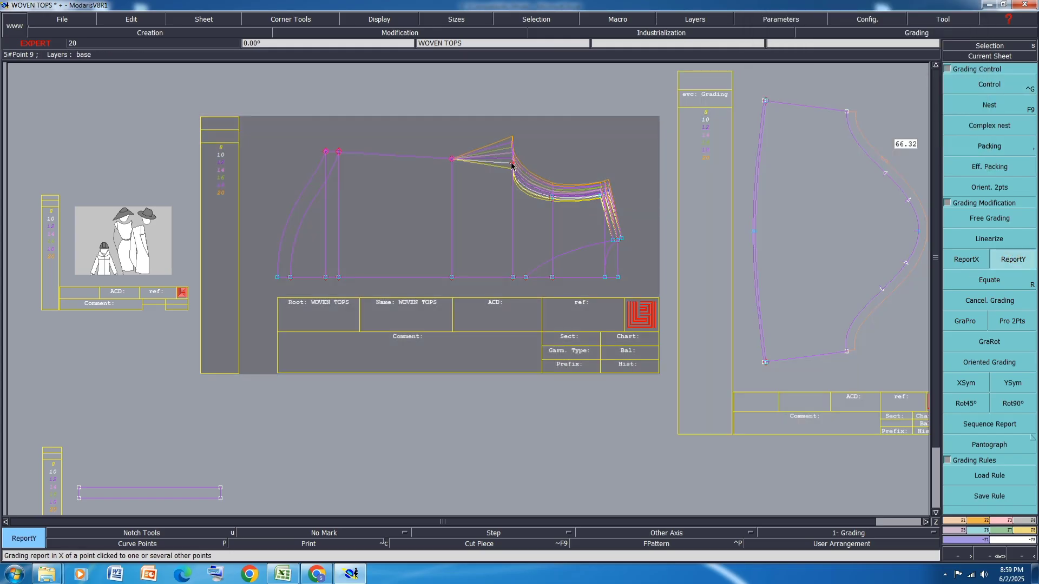
{"action": "left_click", "coordinate": [512, 163]}
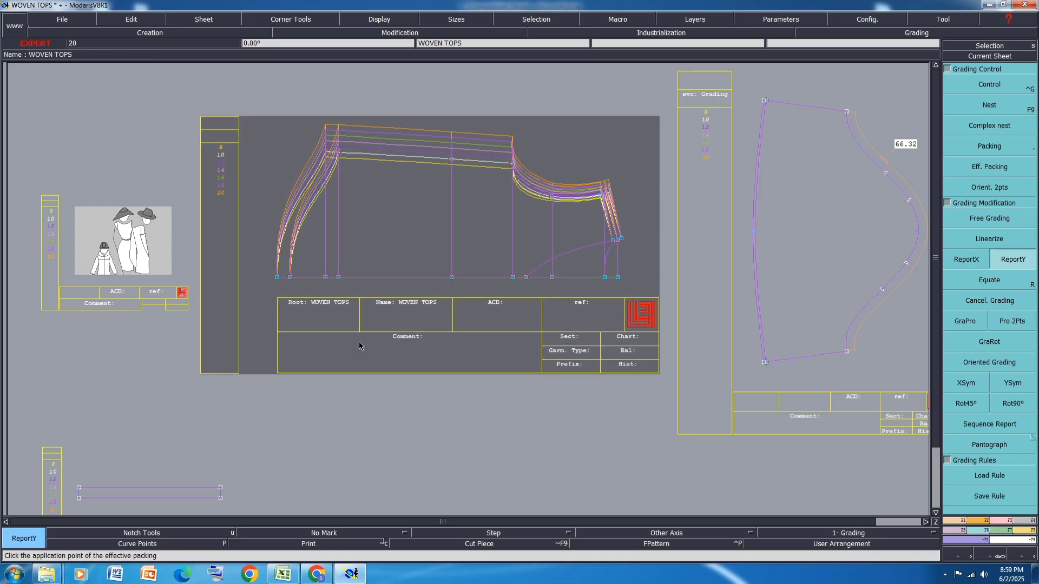
- Switch to the Excel measurement sheet and fill the front length and centre back length rows with orange
{"action": "left_click", "coordinate": [282, 574]}
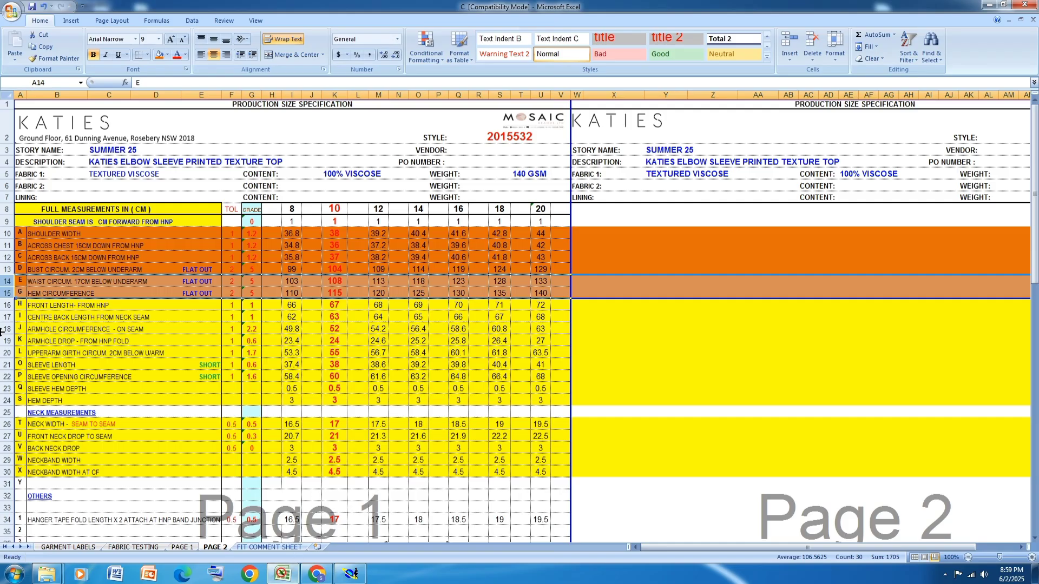
{"action": "left_click", "coordinate": [4, 305]}
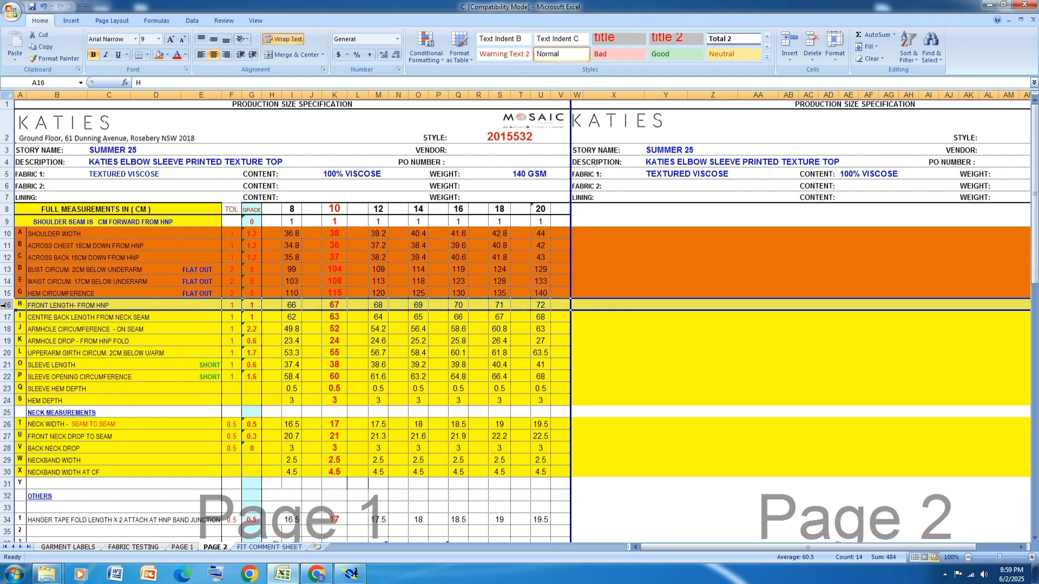
{"action": "left_click_drag", "start_coordinate": [5, 305], "coordinate": [4, 317]}
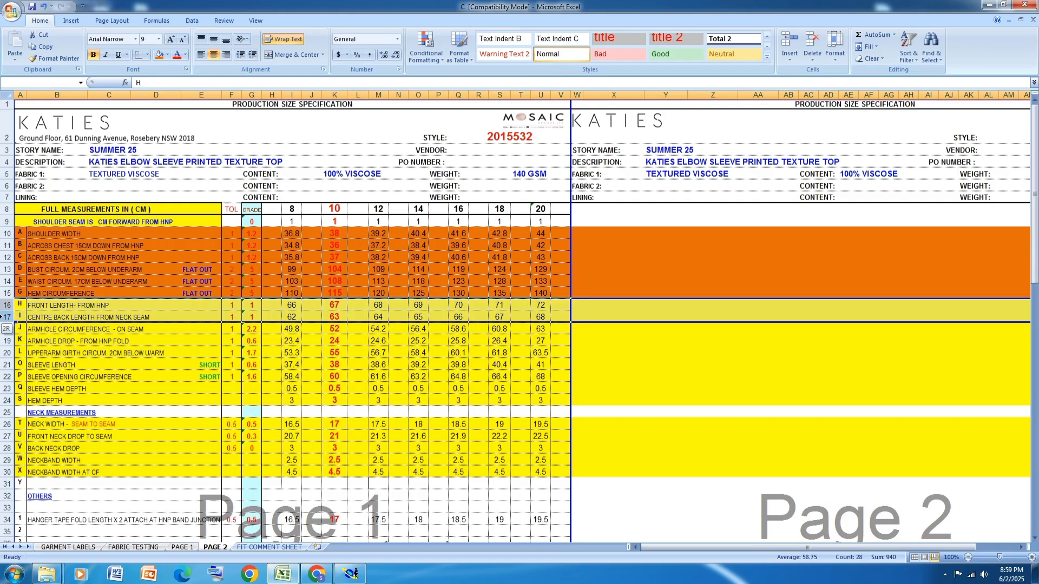
{"action": "left_click", "coordinate": [158, 54]}
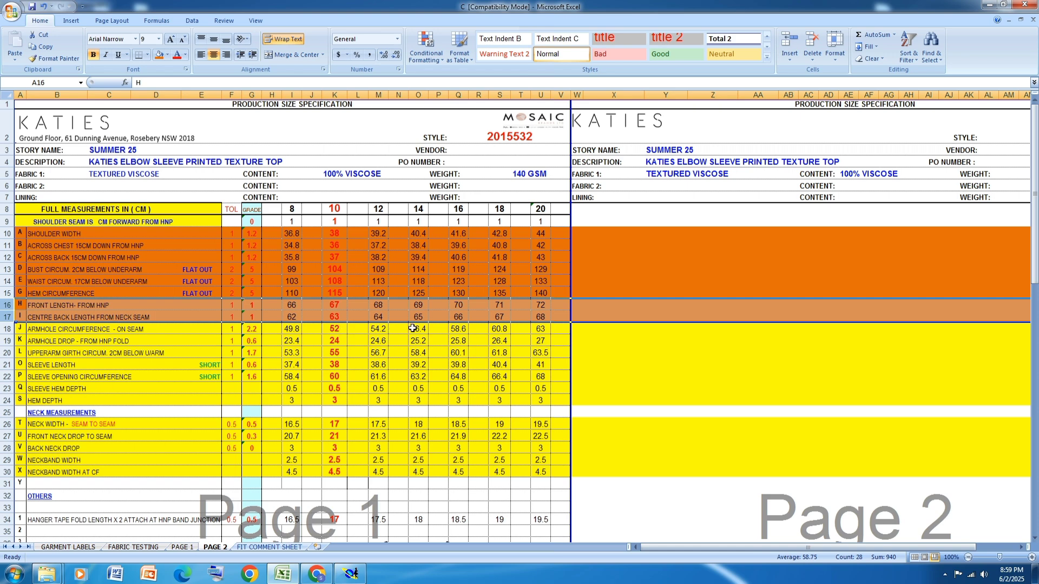
{"action": "left_click", "coordinate": [653, 377]}
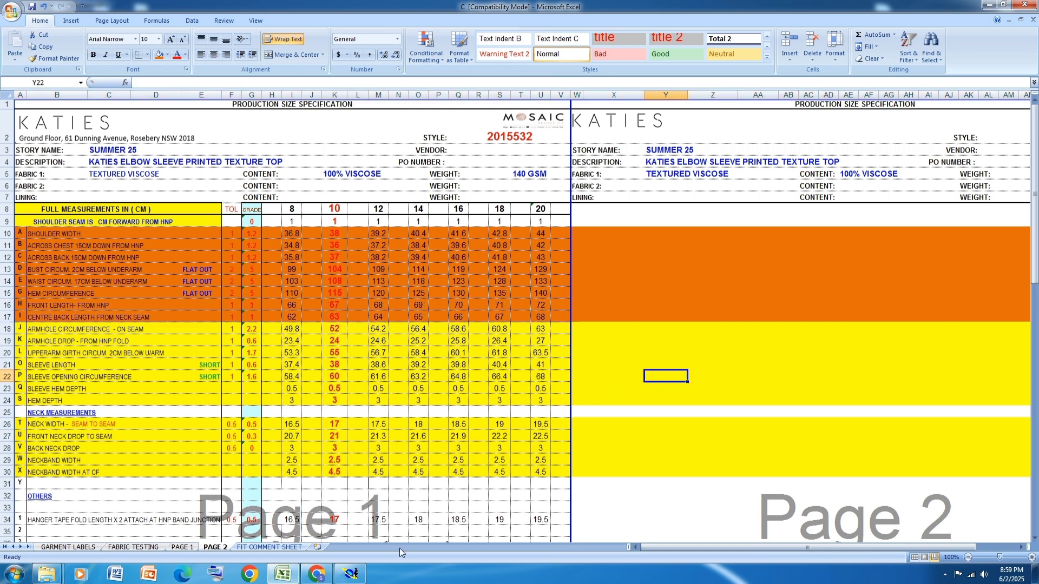
- Switch to Modaris and grade the outer hem curve's centre-line end with a ddx of -1 for all sizes
{"action": "left_click", "coordinate": [352, 575]}
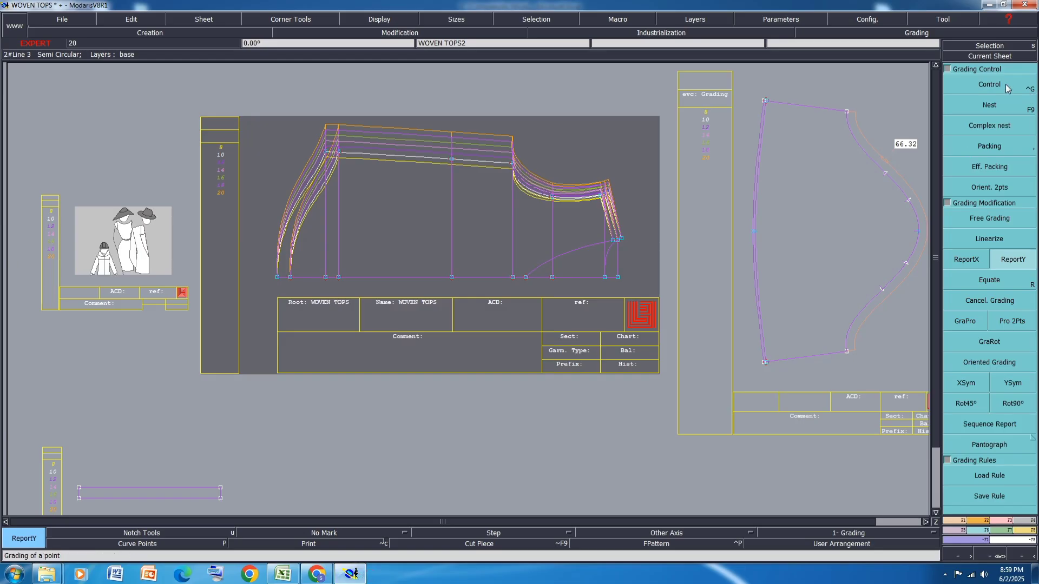
{"action": "left_click", "coordinate": [278, 278]}
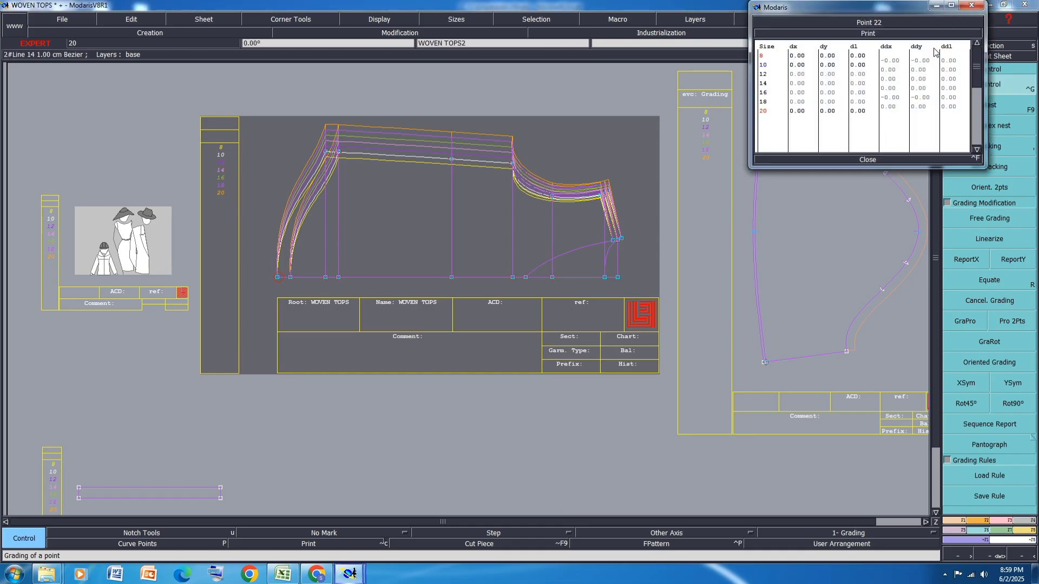
{"action": "left_click_drag", "start_coordinate": [893, 63], "coordinate": [892, 109]}
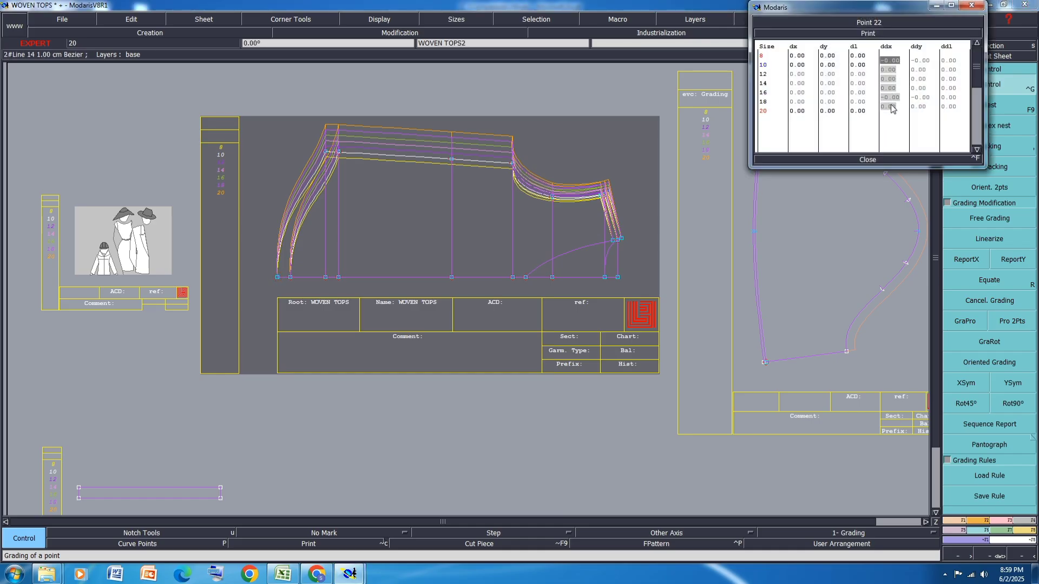
{"action": "type", "text": "-1"}
{"action": "key", "text": "Return"}
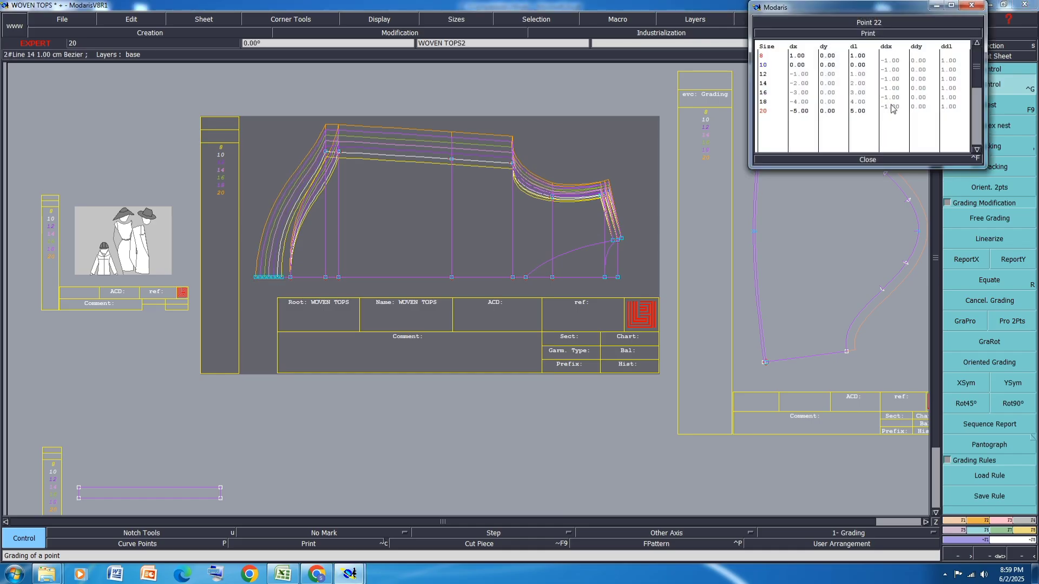
{"action": "left_click", "coordinate": [867, 160]}
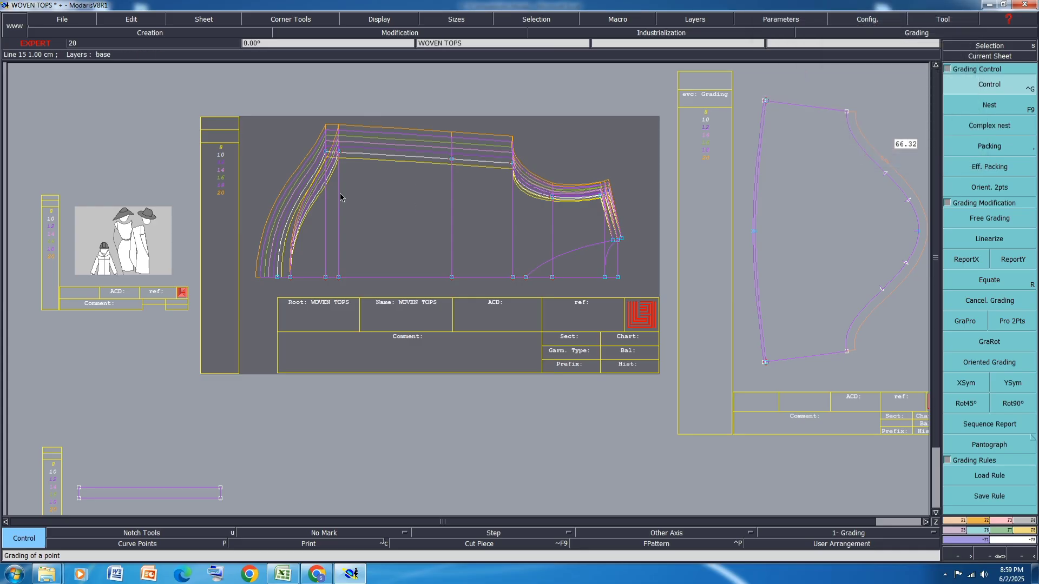
- Report the X grading of the outer hem curve's centre-line end to the body piece's other hem and hem-line points
{"action": "left_click_drag", "start_coordinate": [252, 303], "coordinate": [252, 300]}
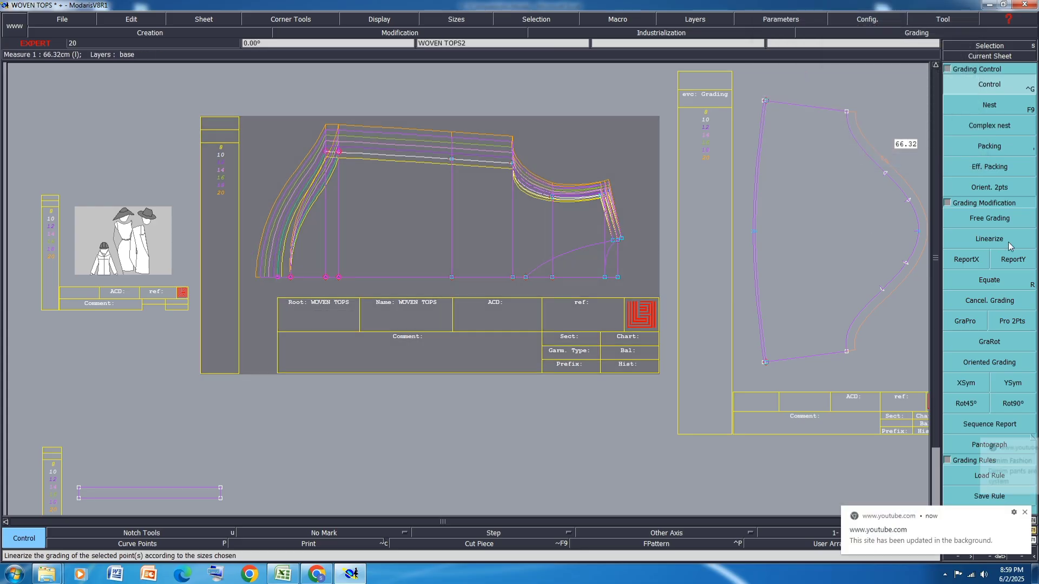
{"action": "left_click", "coordinate": [966, 260]}
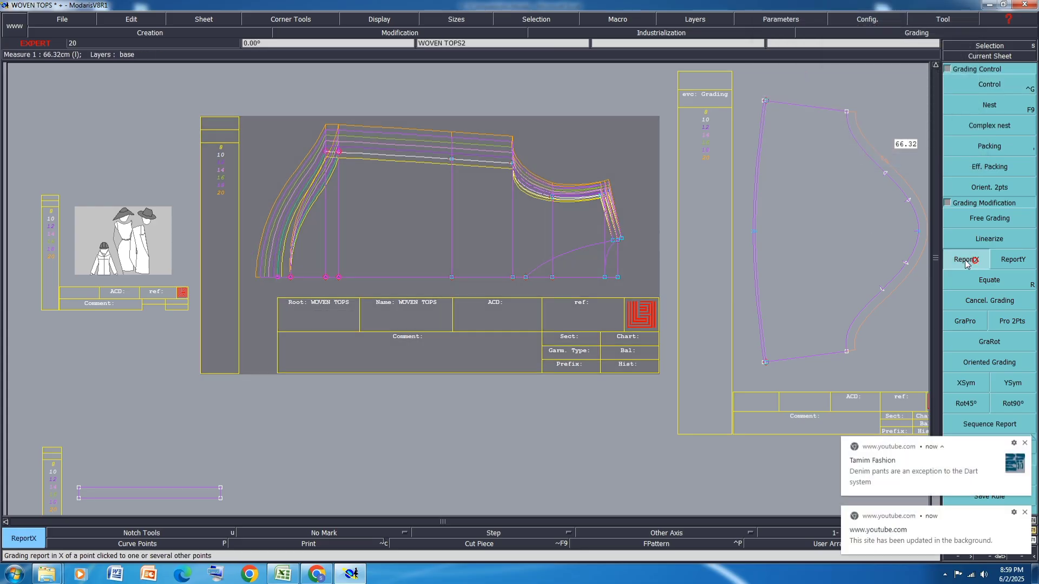
{"action": "left_click", "coordinate": [277, 278]}
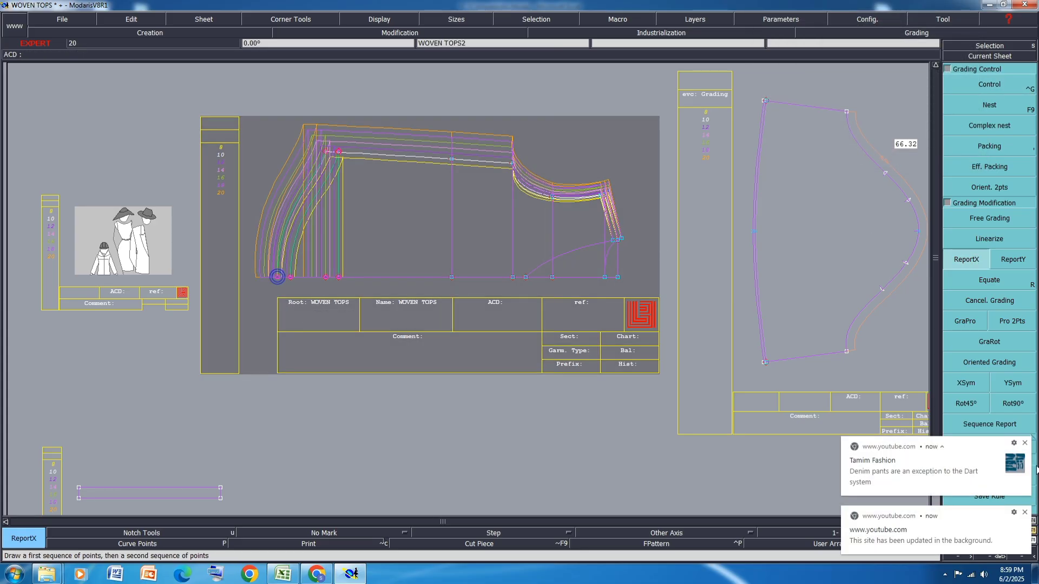
{"action": "left_click", "coordinate": [1025, 444]}
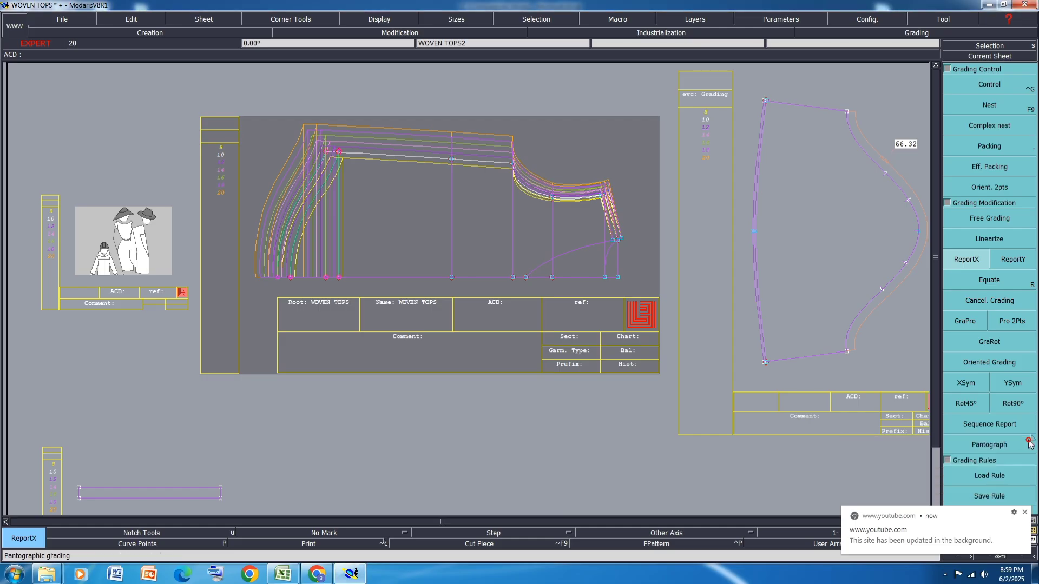
{"action": "left_click", "coordinate": [1025, 512]}
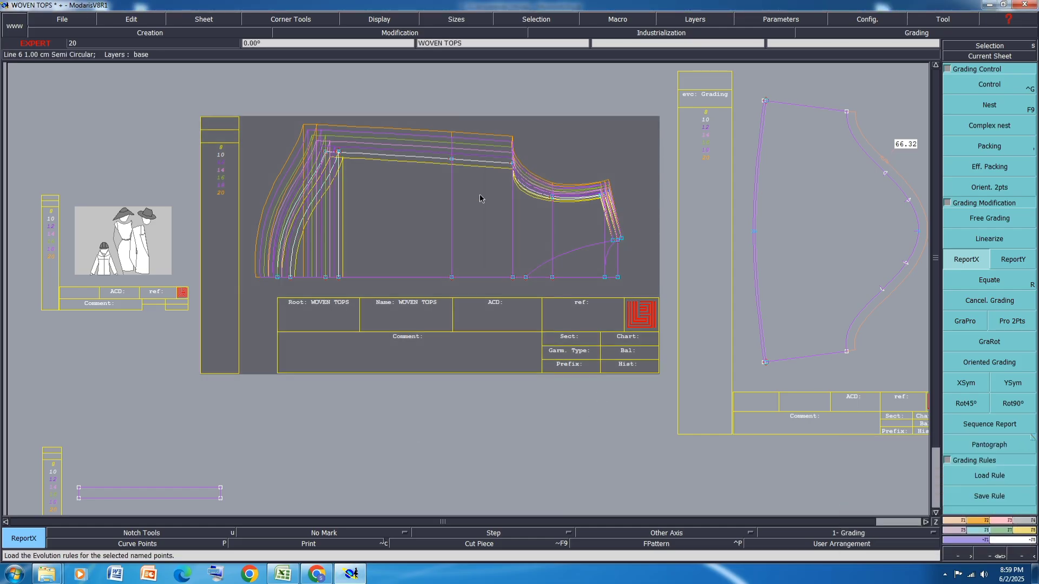
- Switch to the Excel measurement sheet and fill the armhole drop row with orange
{"action": "left_click", "coordinate": [283, 574]}
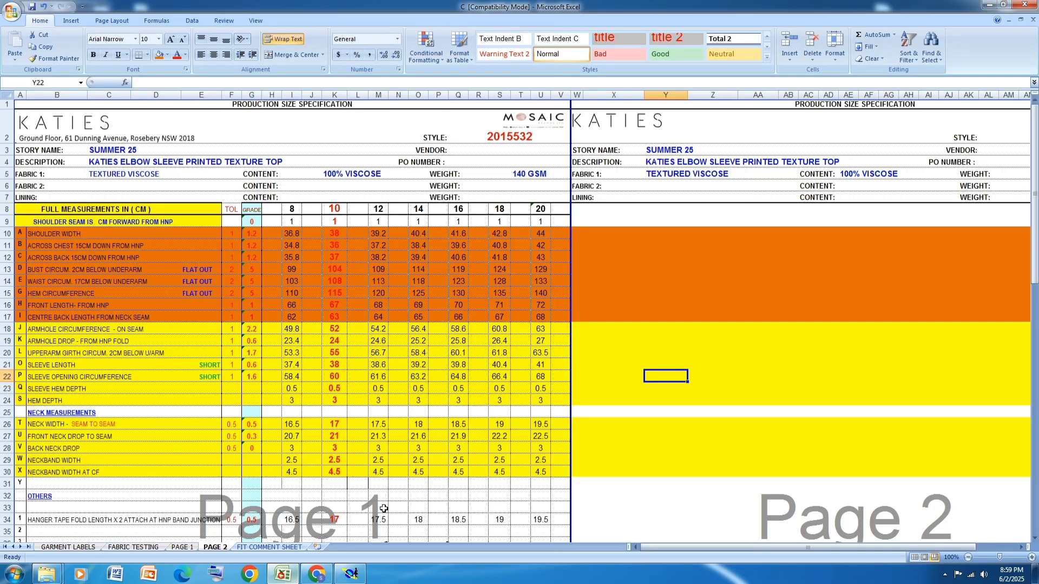
{"action": "left_click", "coordinate": [7, 340]}
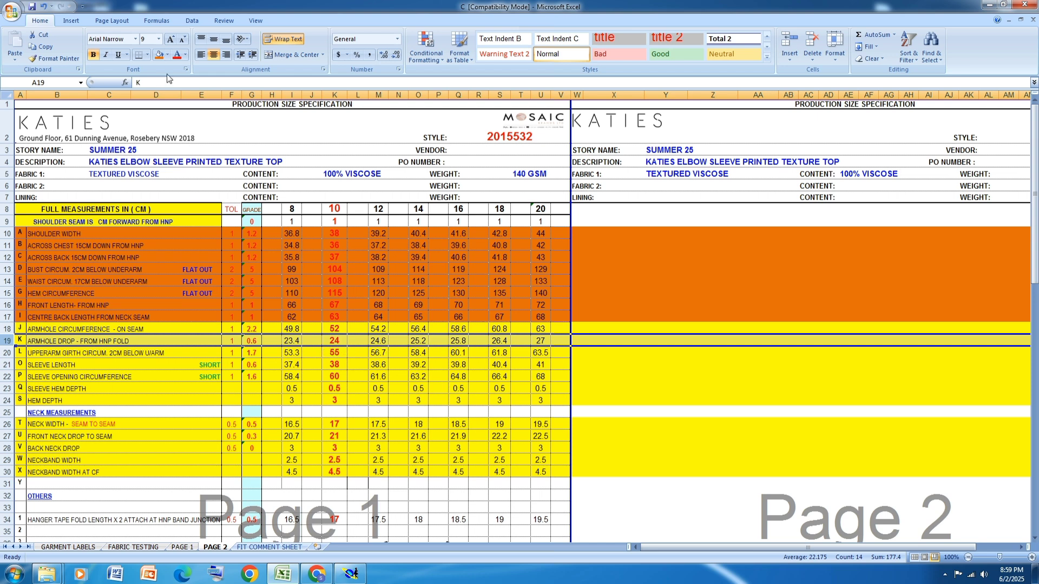
{"action": "left_click", "coordinate": [159, 55]}
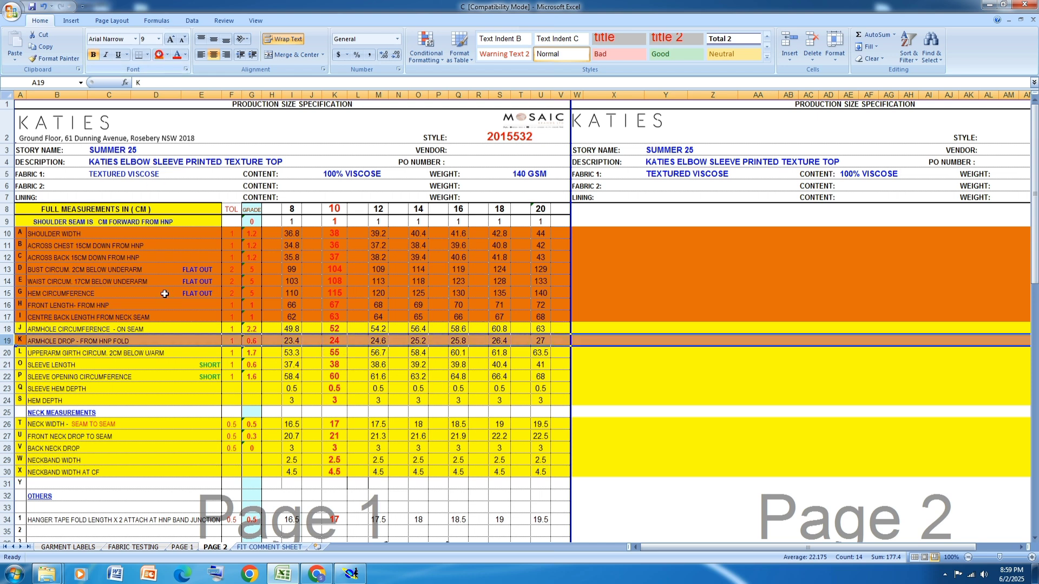
- Switch to Modaris and grade the body's underarm point with a ddx of -0.6 for all sizes
{"action": "left_click", "coordinate": [351, 574]}
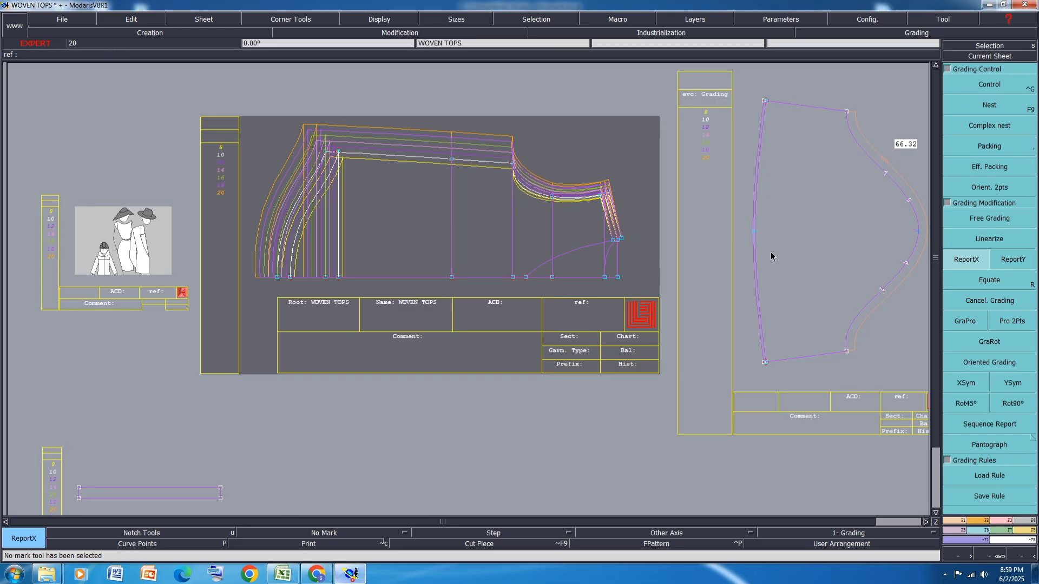
{"action": "left_click", "coordinate": [1017, 86]}
{"action": "left_click", "coordinate": [513, 164]}
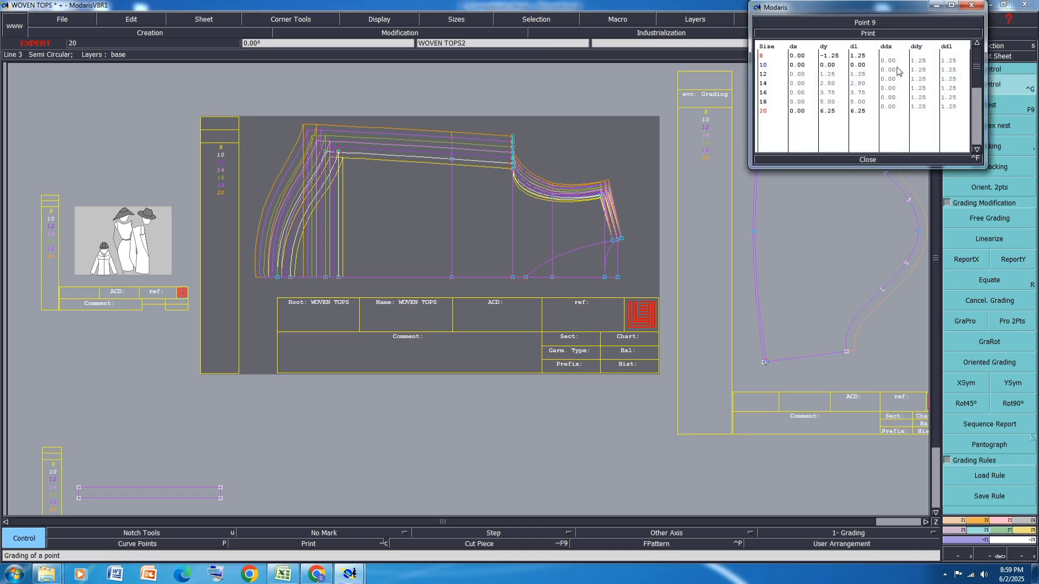
{"action": "left_click_drag", "start_coordinate": [895, 69], "coordinate": [892, 111]}
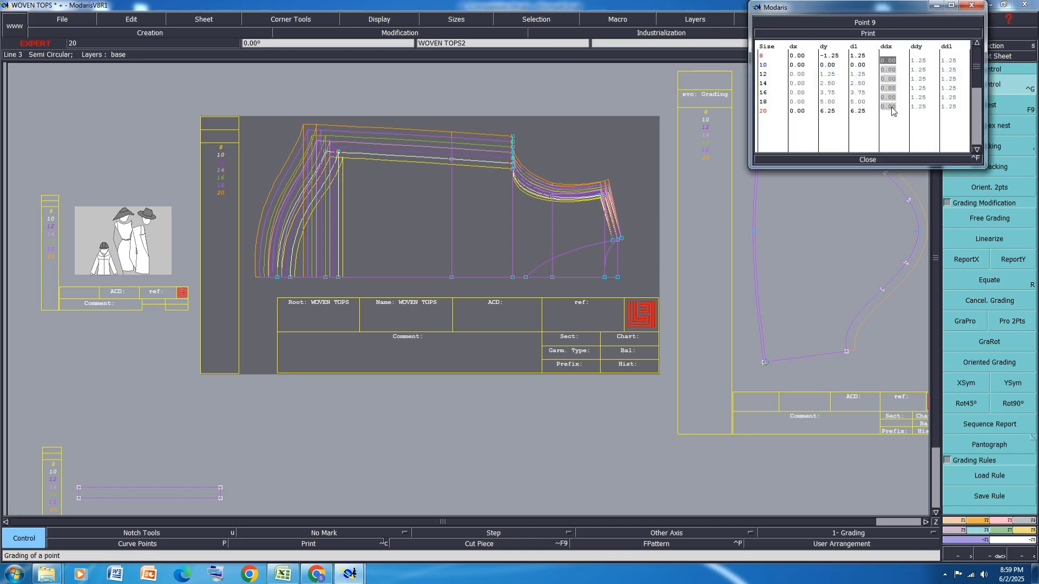
{"action": "type", "text": "-"}
{"action": "type", "text": "0.6"}
{"action": "key", "text": "Return"}
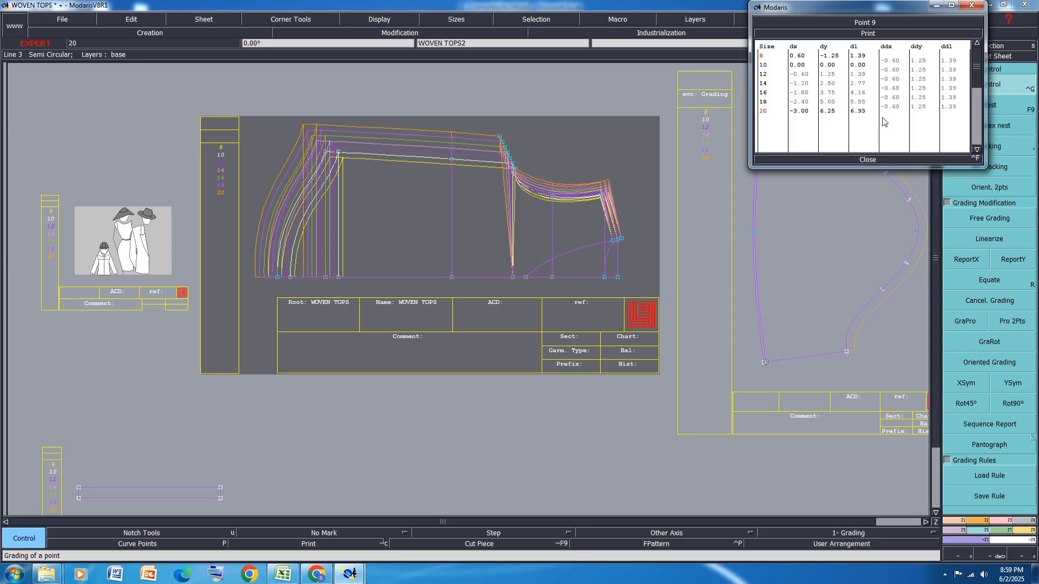
{"action": "left_click", "coordinate": [868, 160]}
- Report the underarm point's X grading to the lower end of the chest line on the centre line
{"action": "left_click", "coordinate": [966, 259]}
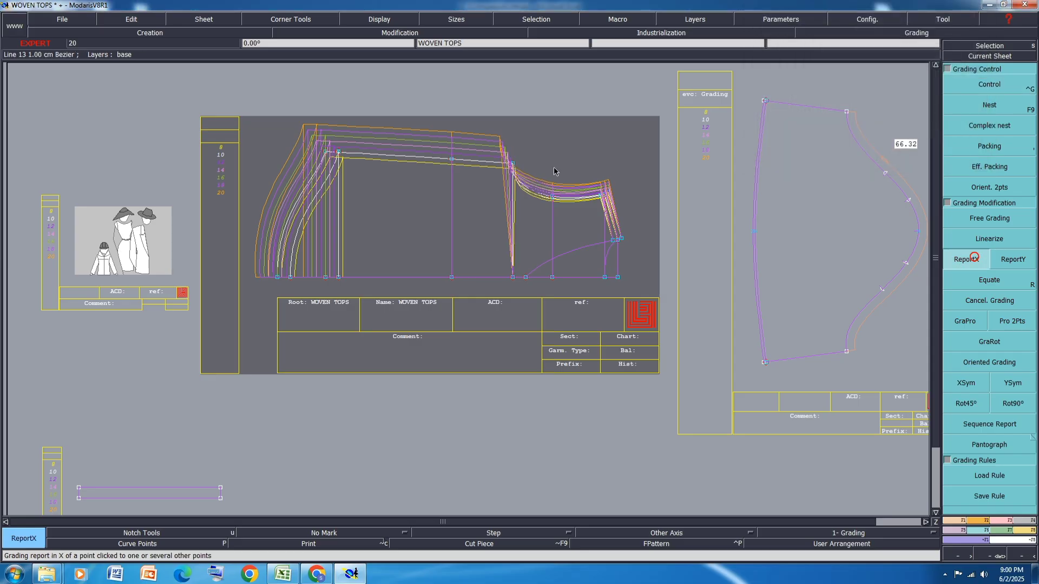
{"action": "left_click", "coordinate": [513, 163]}
{"action": "left_click_drag", "start_coordinate": [520, 144], "coordinate": [497, 308]}
{"action": "left_click", "coordinate": [514, 163]}
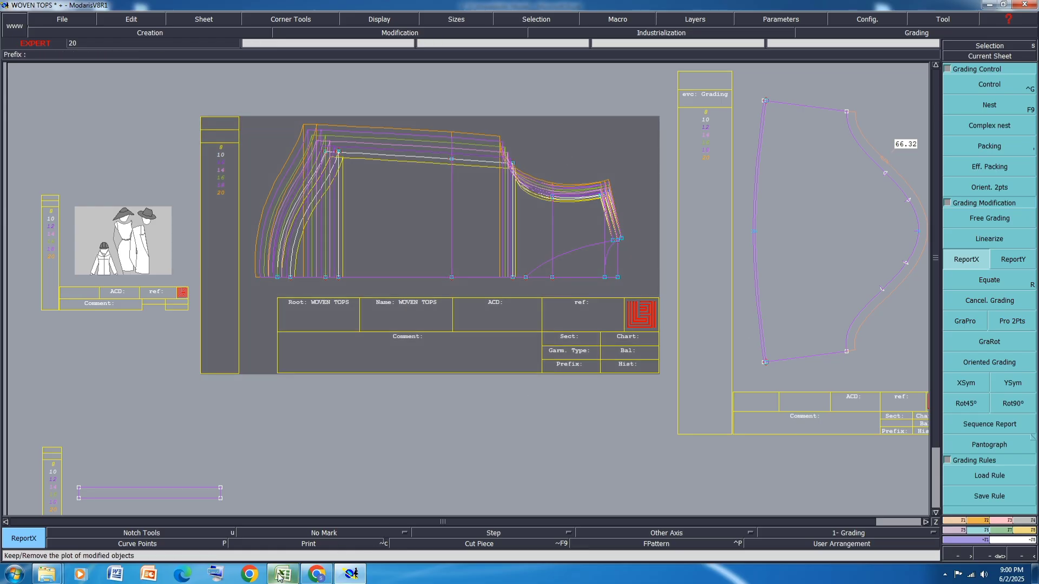
- Switch to the Excel measurement sheet and fill the upperarm girth circumference row with orange
{"action": "mouse_move", "coordinate": [279, 575]}
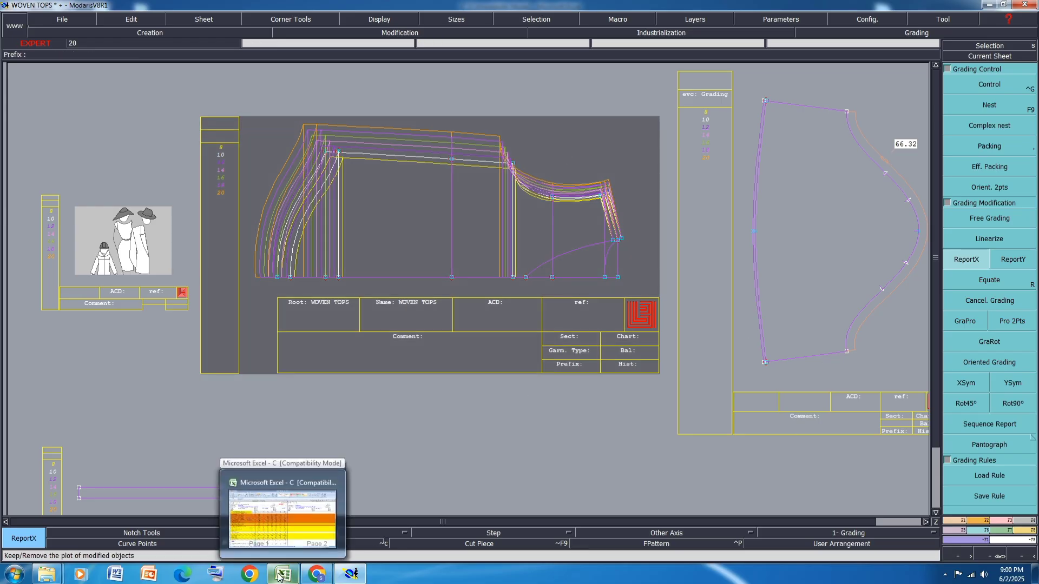
{"action": "left_click", "coordinate": [276, 558]}
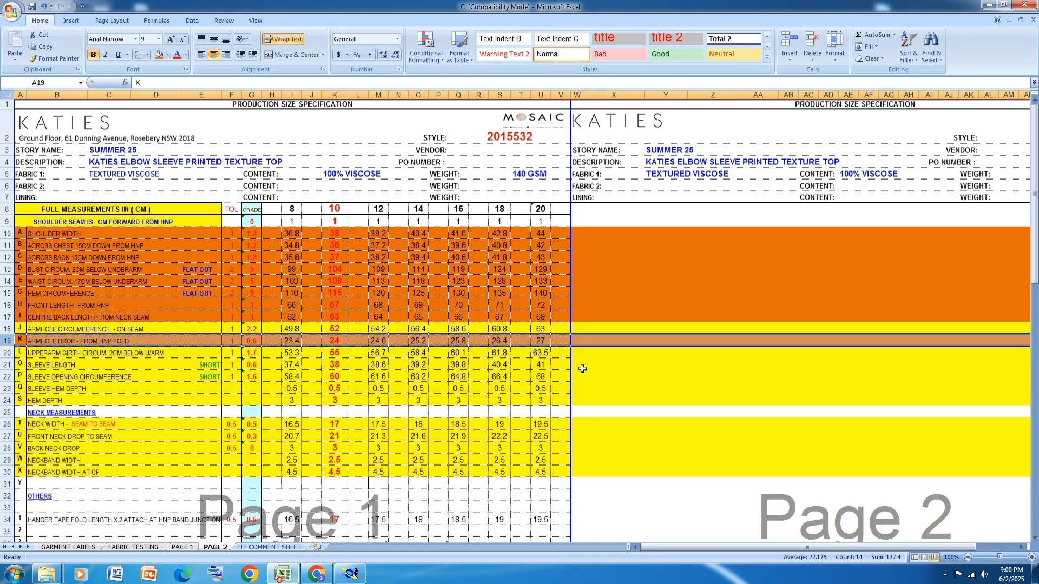
{"action": "left_click", "coordinate": [7, 352]}
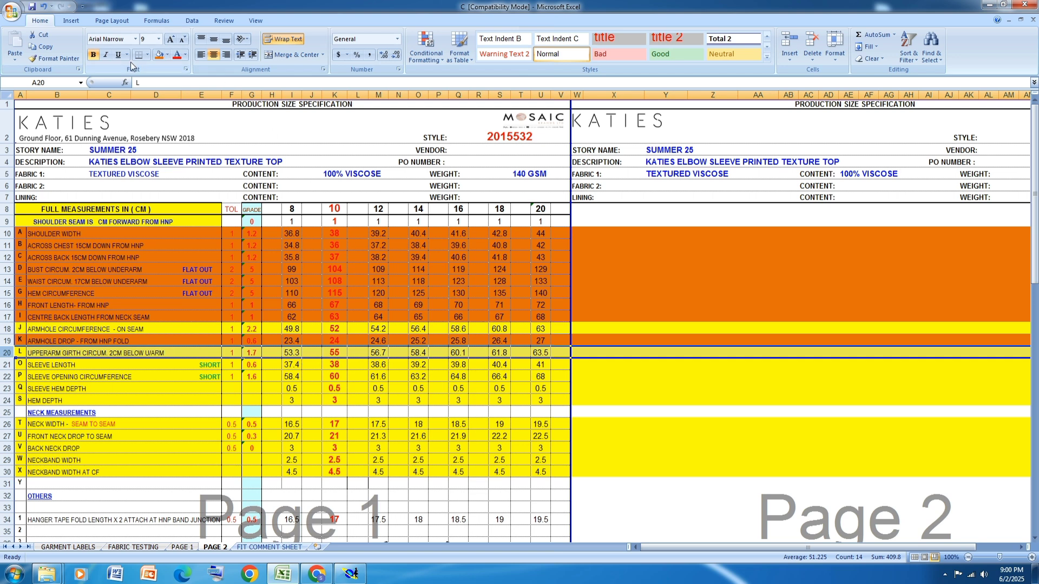
{"action": "left_click", "coordinate": [162, 58]}
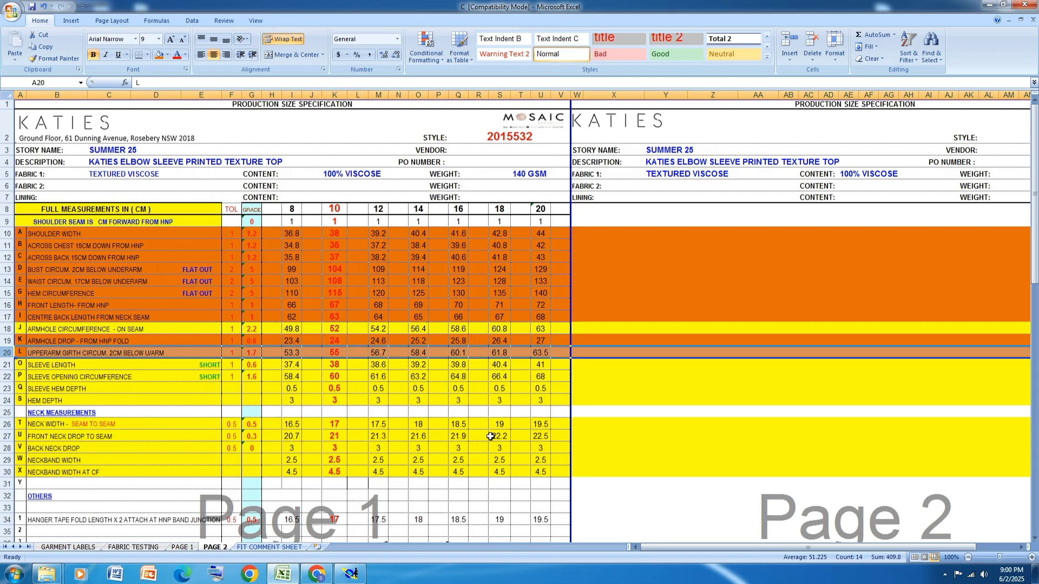
- Switch to Modaris and grade the sleeve's upper underarm point with a ddy of 0.85 for all sizes
{"action": "left_click", "coordinate": [350, 574]}
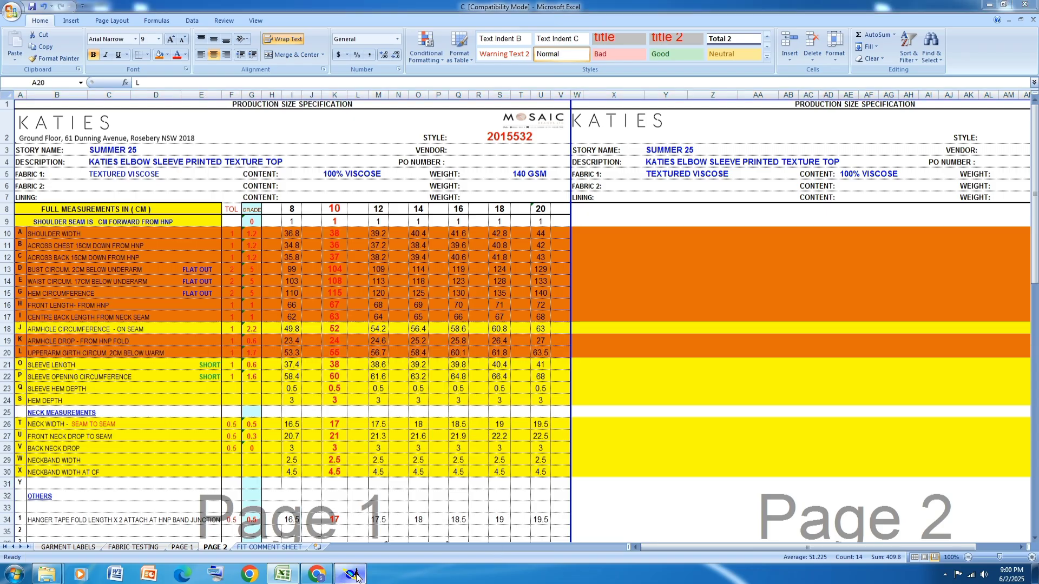
{"action": "scroll", "coordinate": [459, 287], "scroll_direction": "down", "scroll_amount": 3}
{"action": "scroll", "coordinate": [691, 193], "scroll_direction": "up", "scroll_amount": 3}
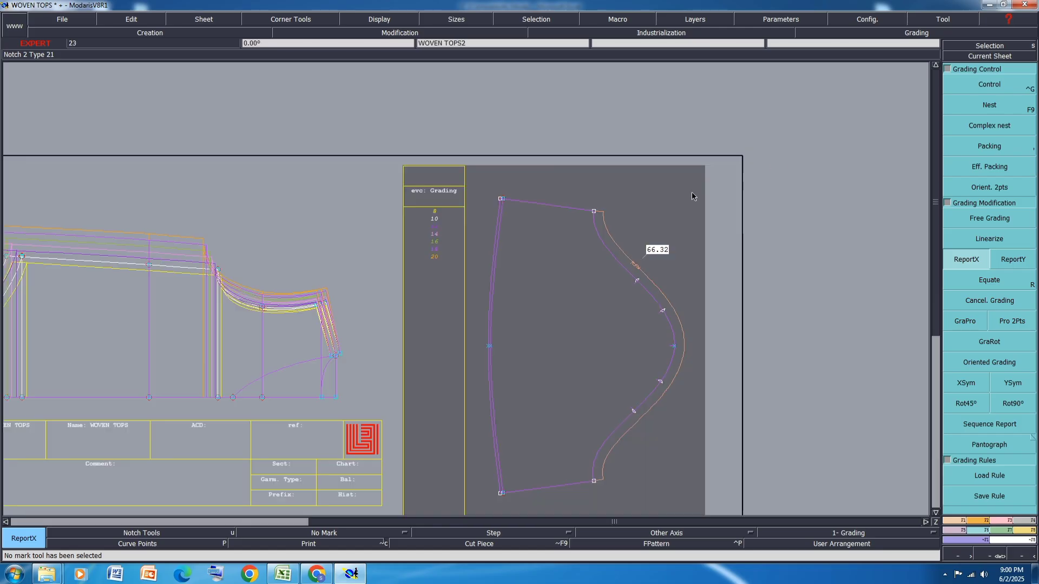
{"action": "left_click", "coordinate": [990, 85]}
{"action": "left_click", "coordinate": [593, 212]}
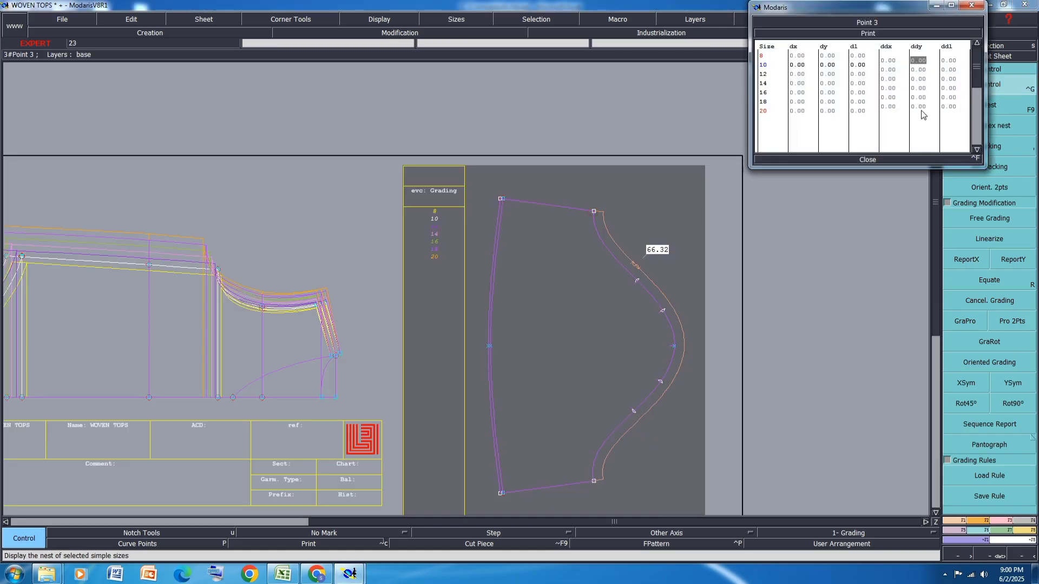
{"action": "type", "text": ".85"}
{"action": "key", "text": "Return"}
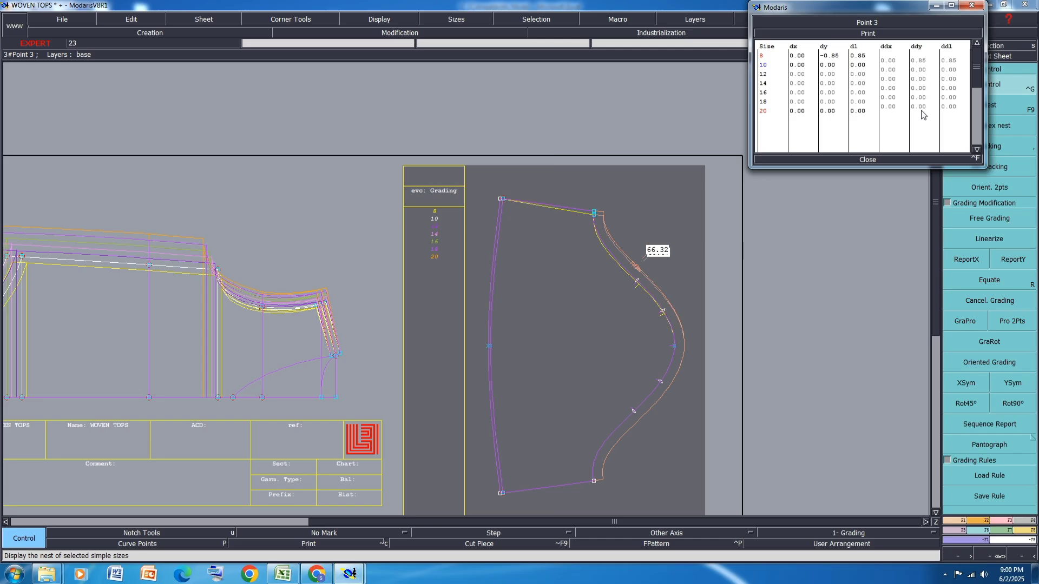
{"action": "left_click_drag", "start_coordinate": [923, 114], "coordinate": [918, 60]}
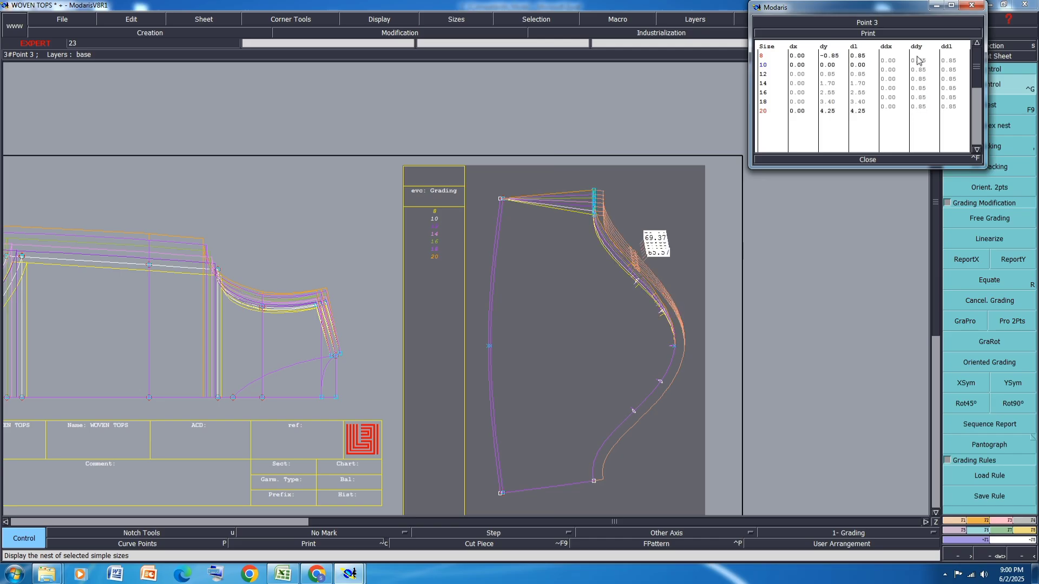
{"action": "left_click", "coordinate": [868, 159]}
- Report the sleeve's upper underarm Y grading to the lower underarm point and mirror that rule about the X axis
{"action": "left_click", "coordinate": [1010, 259]}
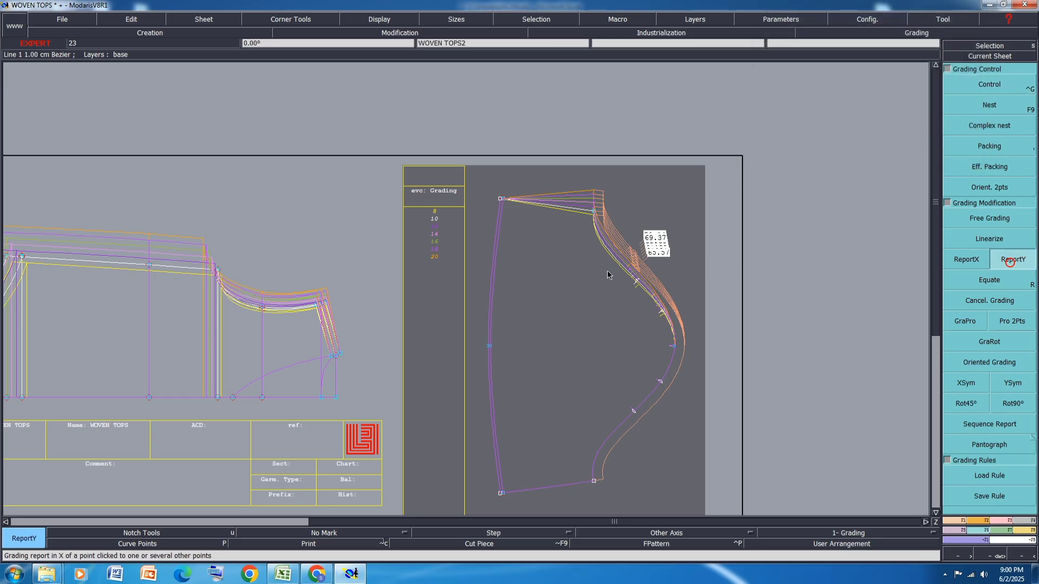
{"action": "scroll", "coordinate": [607, 271], "scroll_direction": "down", "scroll_amount": 2}
{"action": "left_click", "coordinate": [595, 224]}
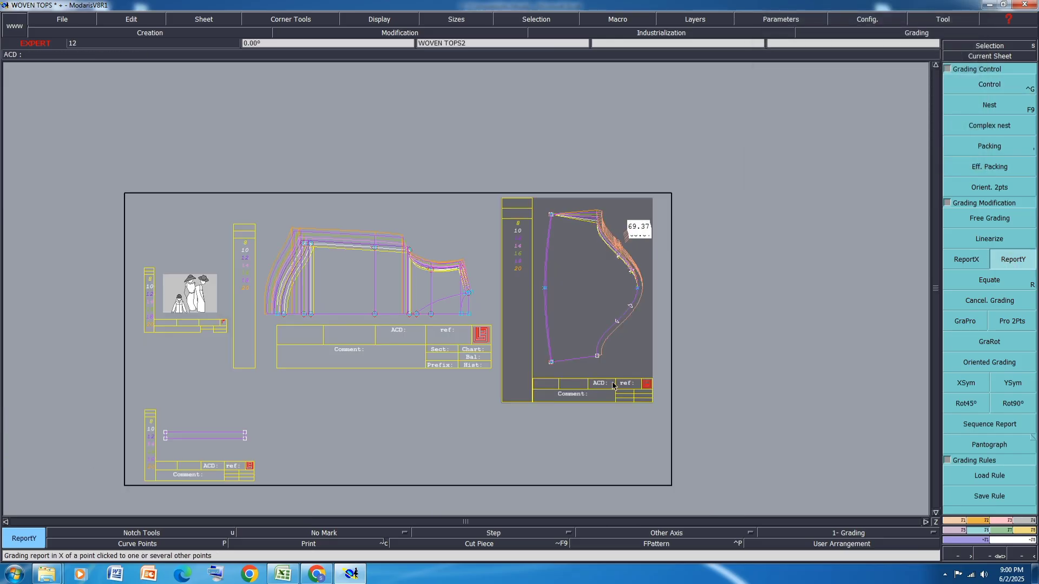
{"action": "left_click", "coordinate": [597, 356]}
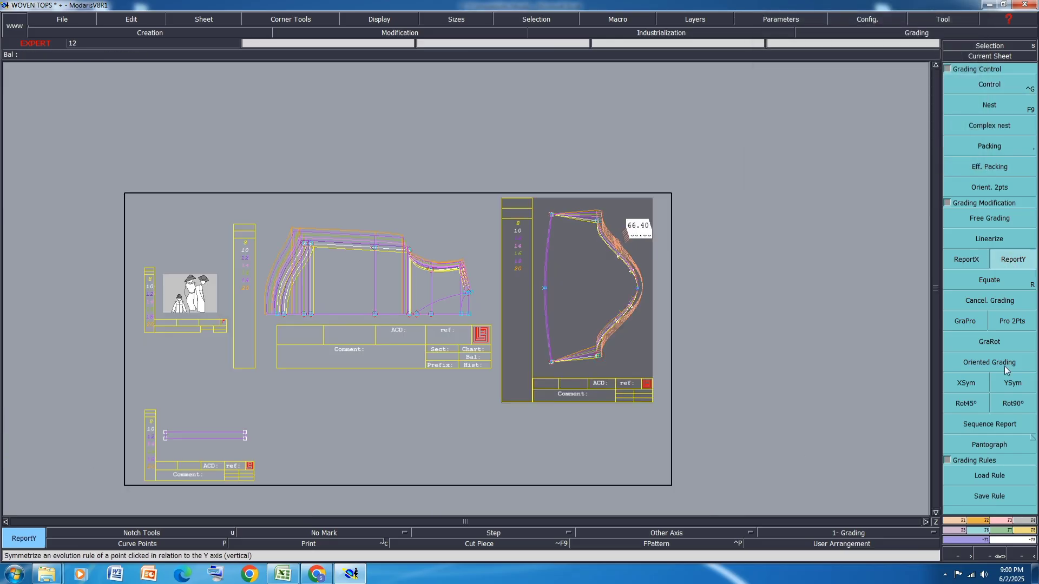
{"action": "left_click", "coordinate": [966, 382]}
{"action": "left_click", "coordinate": [599, 357]}
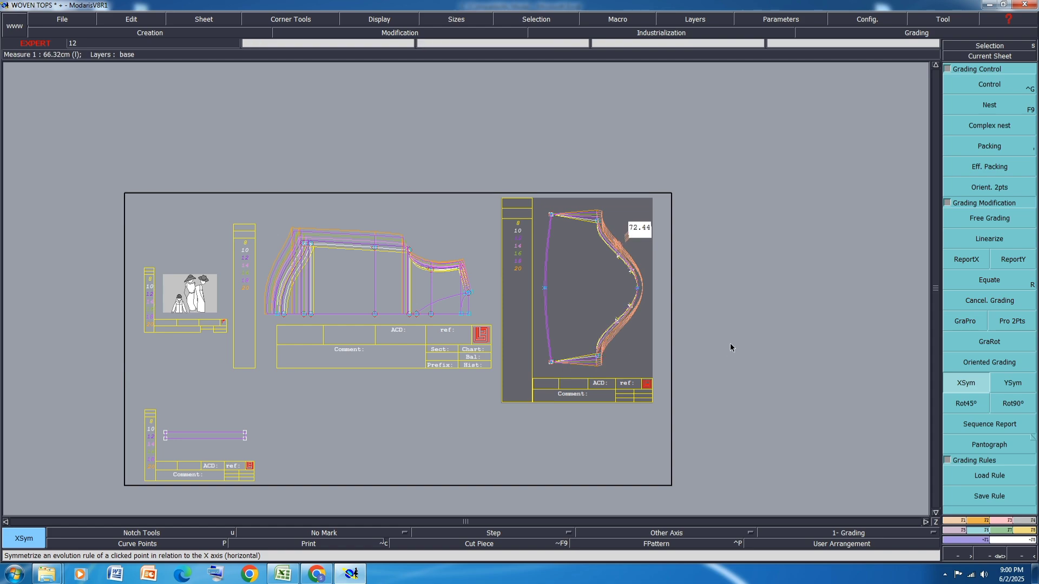
- Switch to the Excel measurement sheet and fill the sleeve length row with orange
{"action": "left_click", "coordinate": [290, 575]}
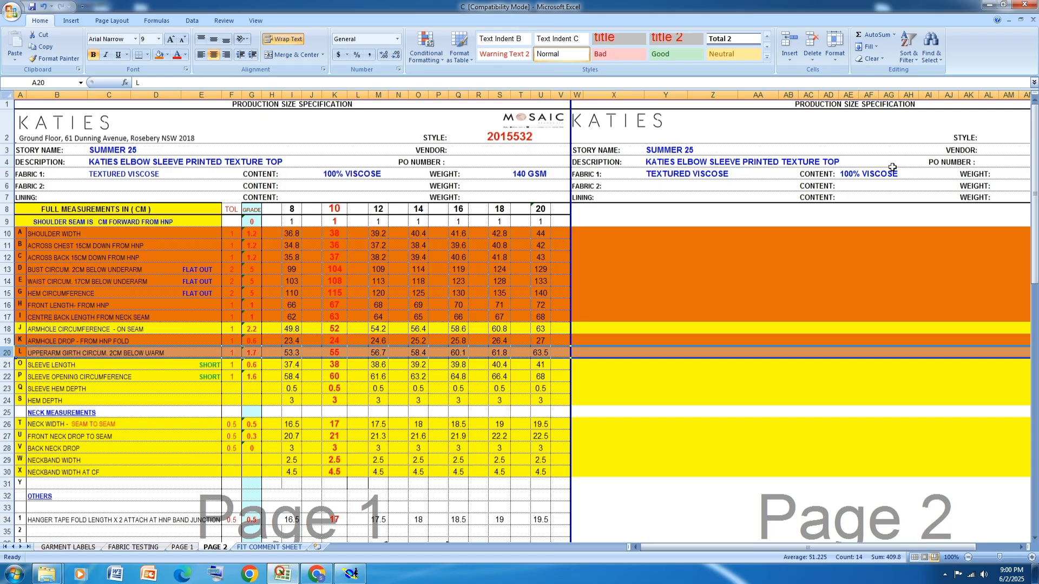
{"action": "left_click", "coordinate": [7, 366]}
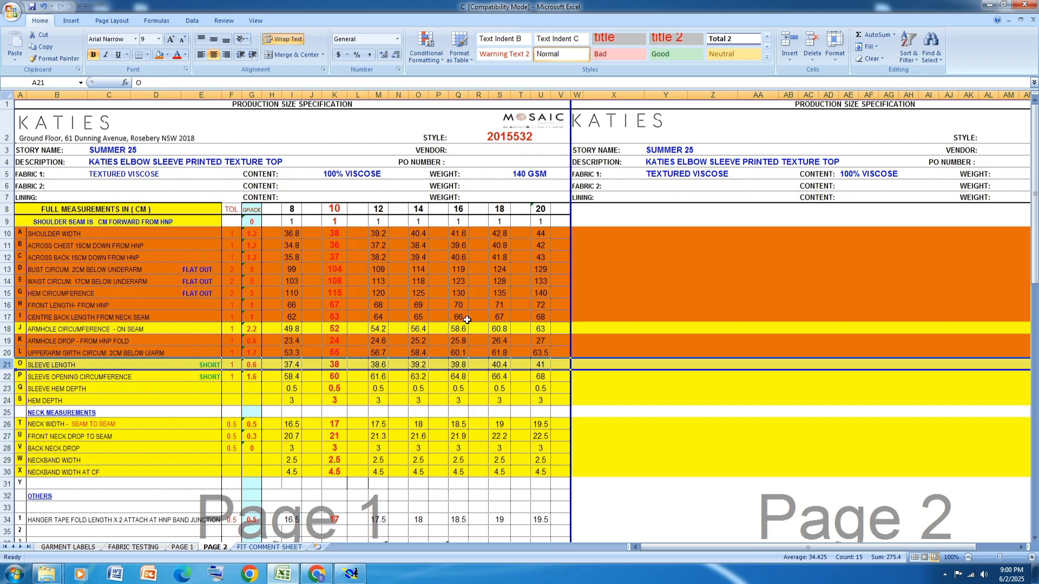
{"action": "left_click", "coordinate": [158, 55]}
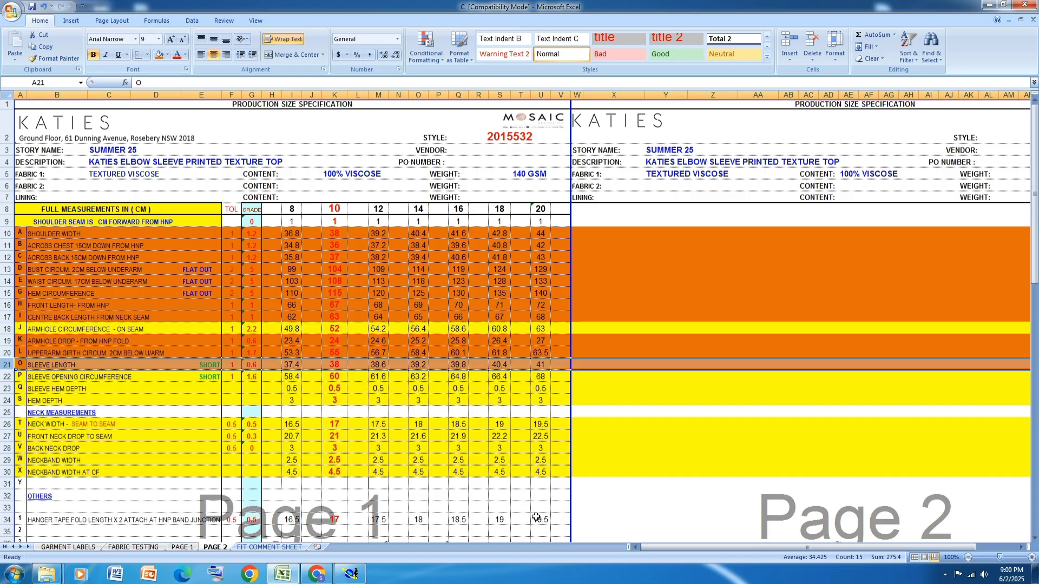
- Switch to Modaris and grade the midpoint of the sleeve hem with a ddx of -0.60 for all sizes
{"action": "left_click", "coordinate": [353, 575]}
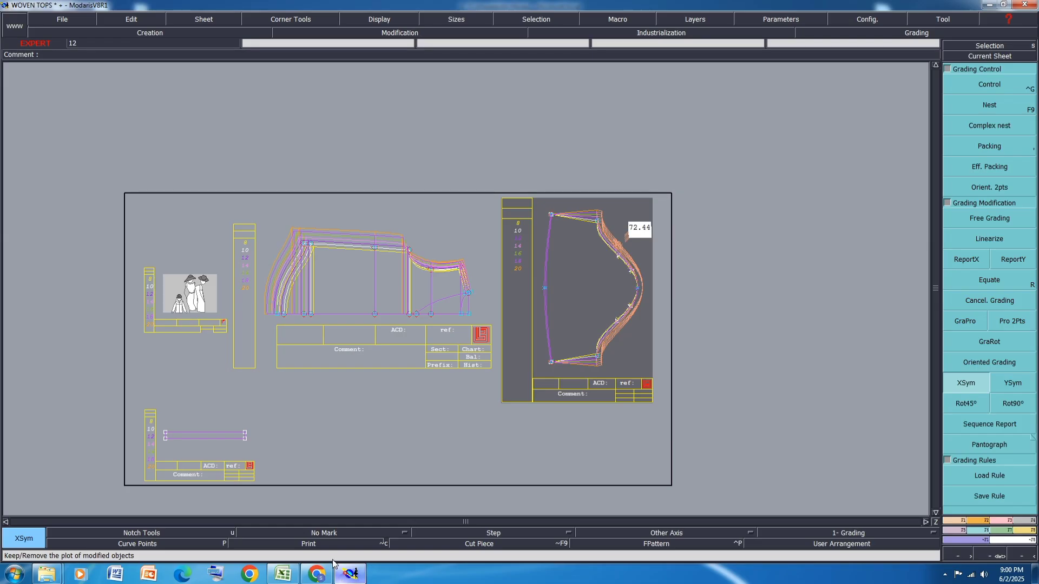
{"action": "left_click", "coordinate": [989, 89]}
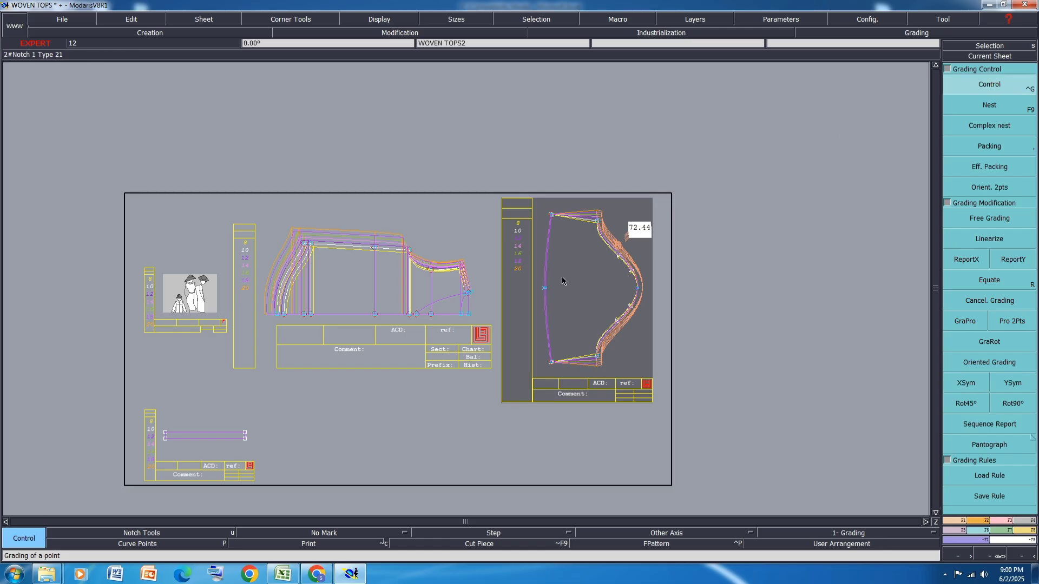
{"action": "scroll", "coordinate": [561, 291], "scroll_direction": "up", "scroll_amount": 3}
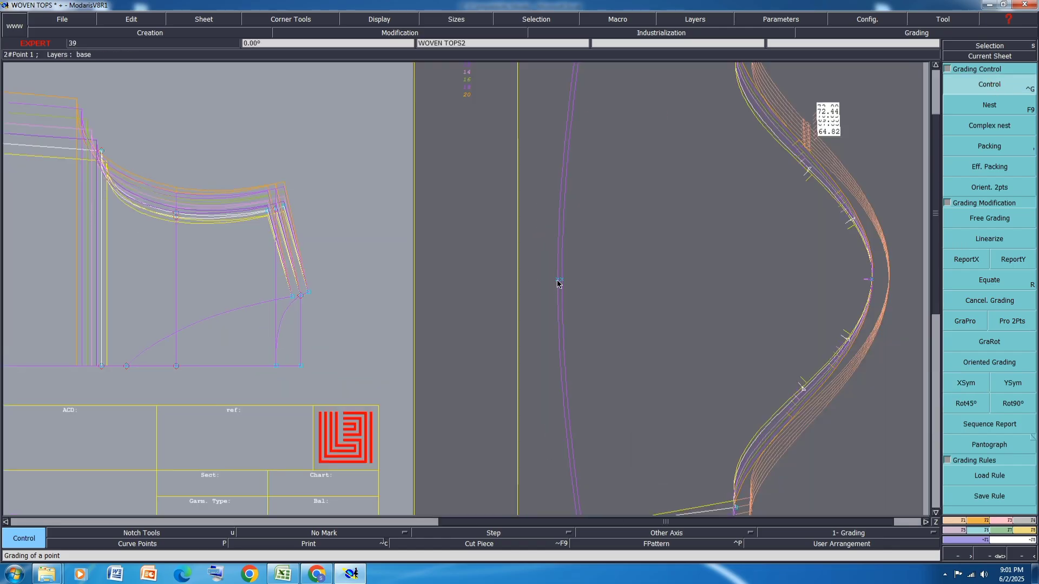
{"action": "scroll", "coordinate": [560, 280], "scroll_direction": "up", "scroll_amount": 1}
{"action": "left_click", "coordinate": [560, 279]}
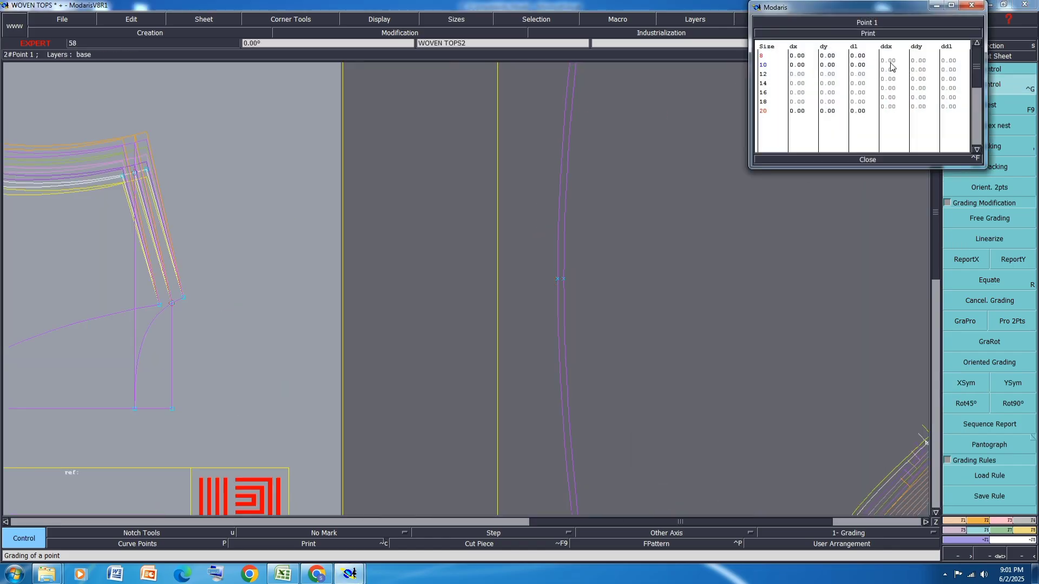
{"action": "left_click_drag", "start_coordinate": [891, 63], "coordinate": [890, 108]}
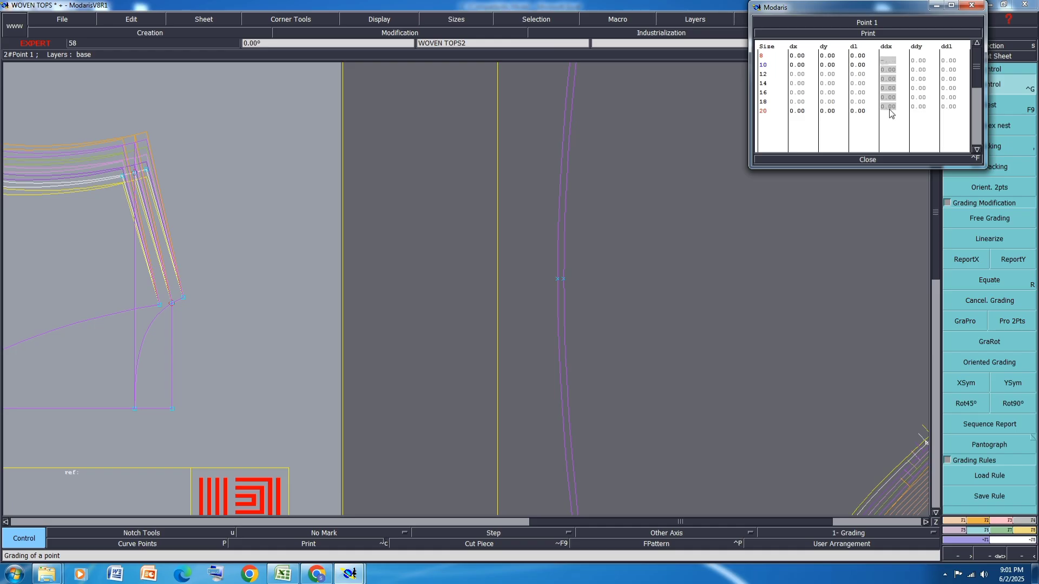
{"action": "key", "text": "Return"}
{"action": "left_click", "coordinate": [867, 160]}
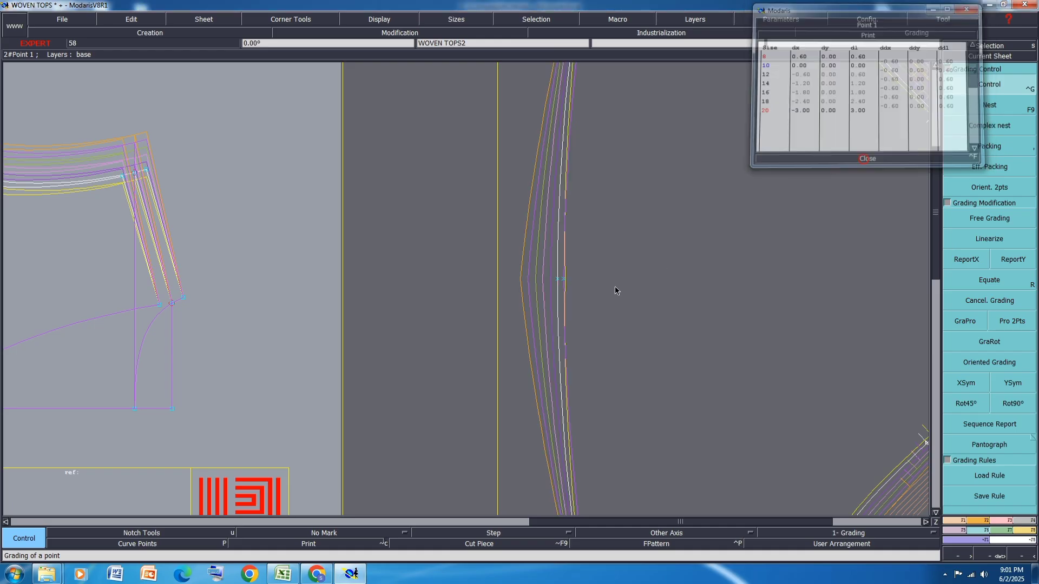
- Report the X grading of the sleeve hem's midpoint to both hem corner points
{"action": "left_click", "coordinate": [558, 280]}
{"action": "left_click", "coordinate": [559, 280]}
{"action": "scroll", "coordinate": [558, 266], "scroll_direction": "down", "scroll_amount": 1}
{"action": "scroll", "coordinate": [558, 269], "scroll_direction": "down", "scroll_amount": 1}
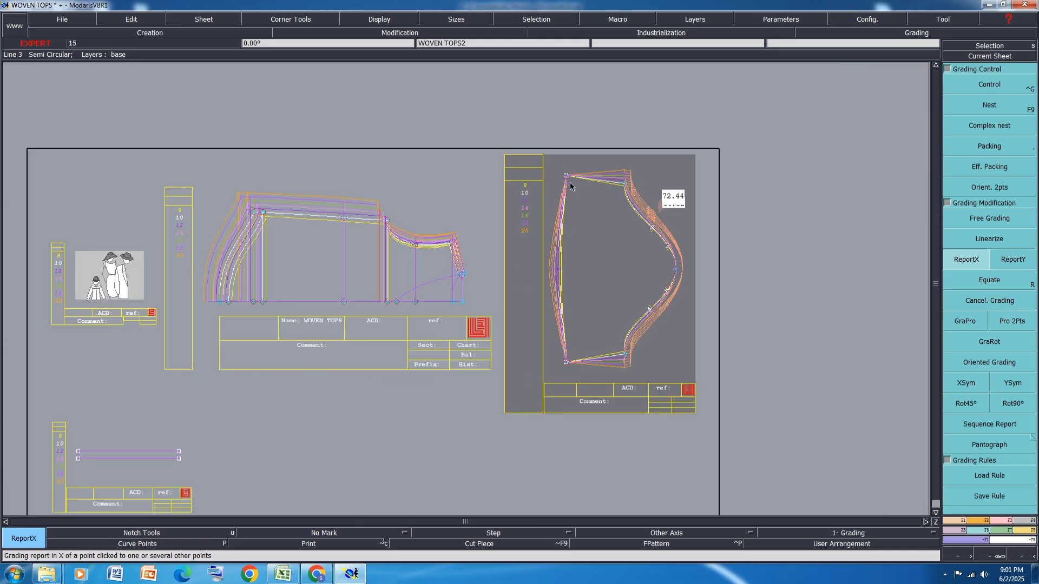
{"action": "left_click", "coordinate": [559, 272]}
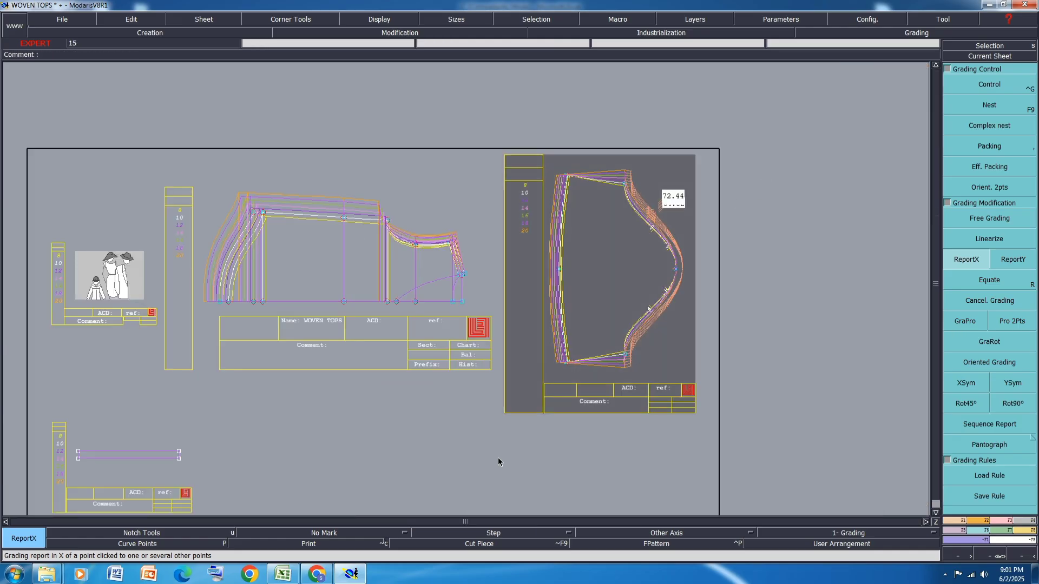
- Switch to the Excel measurement sheet and fill the sleeve opening circumference row with orange
{"action": "left_click", "coordinate": [292, 577]}
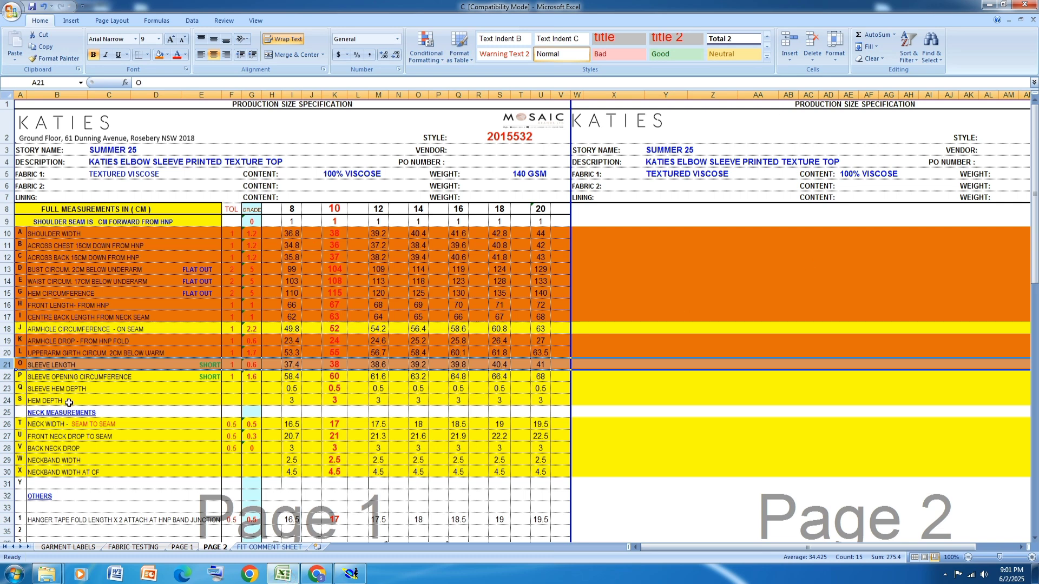
{"action": "left_click", "coordinate": [8, 375]}
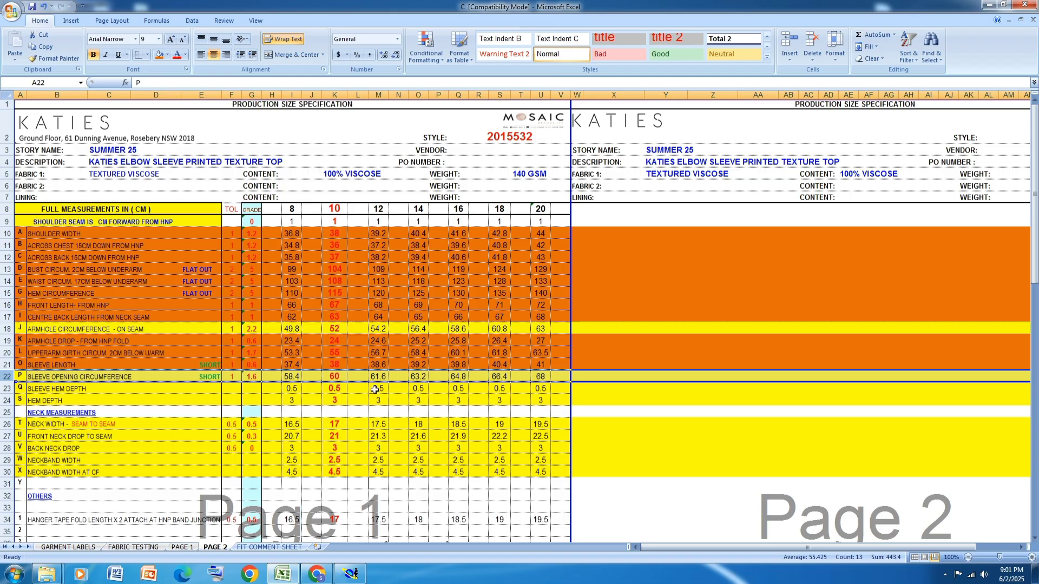
{"action": "left_click", "coordinate": [158, 54]}
- Switch to Modaris, grade the sleeve's upper hem corner with a ddy of 0.8 for all sizes, and report its Y grading to the adjacent hem points
{"action": "left_click", "coordinate": [350, 573]}
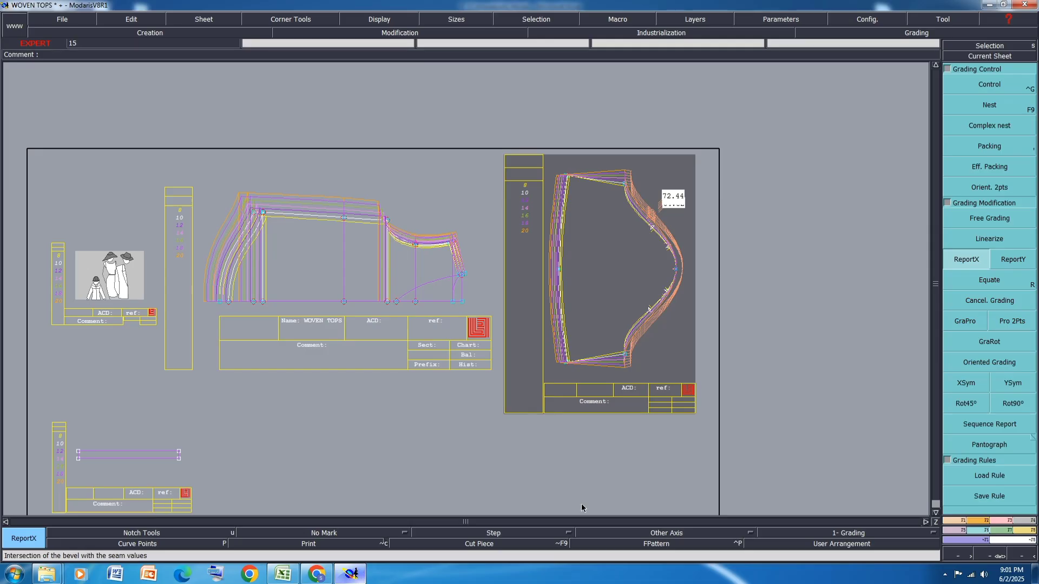
{"action": "scroll", "coordinate": [593, 170], "scroll_direction": "up", "scroll_amount": 5}
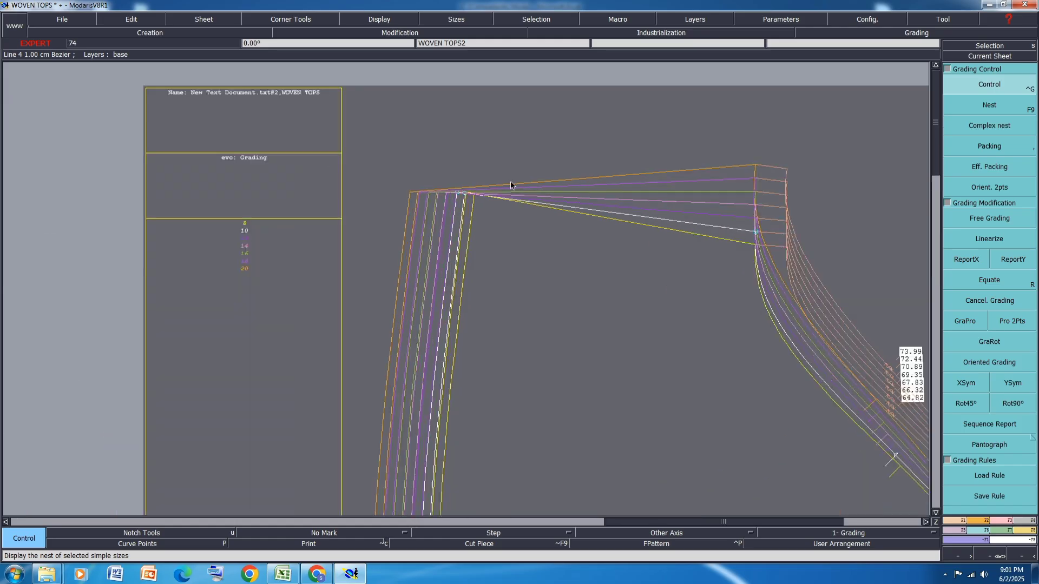
{"action": "left_click", "coordinate": [458, 193]}
{"action": "left_click_drag", "start_coordinate": [919, 60], "coordinate": [923, 110]}
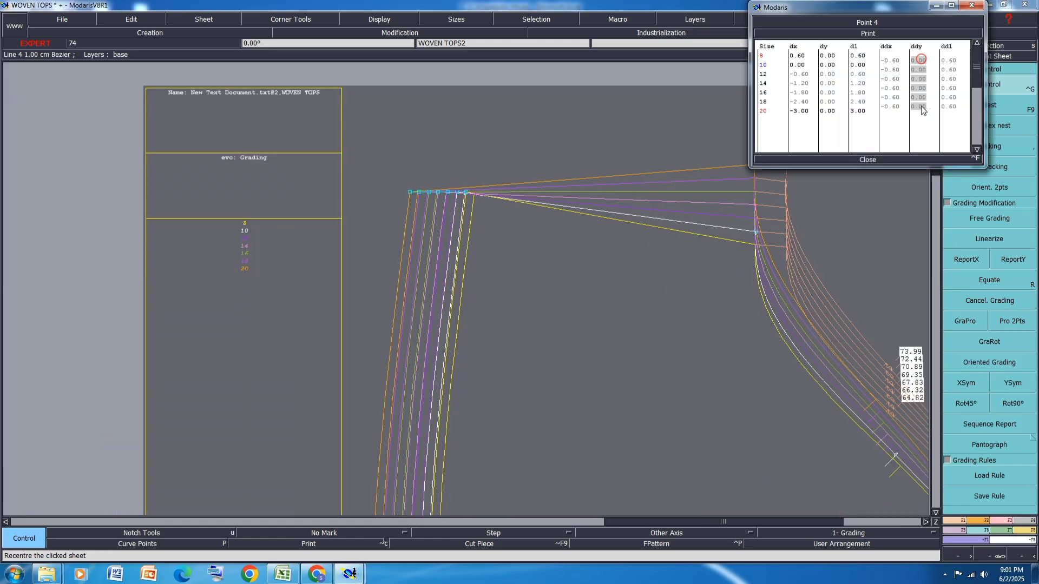
{"action": "type", "text": "0.8"}
{"action": "key", "text": "Return"}
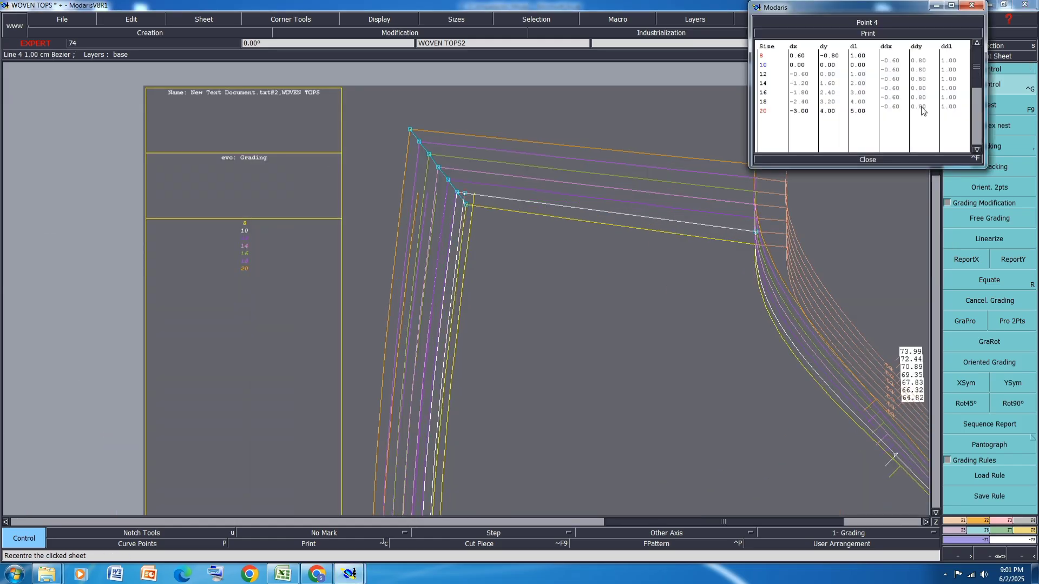
{"action": "left_click", "coordinate": [886, 161]}
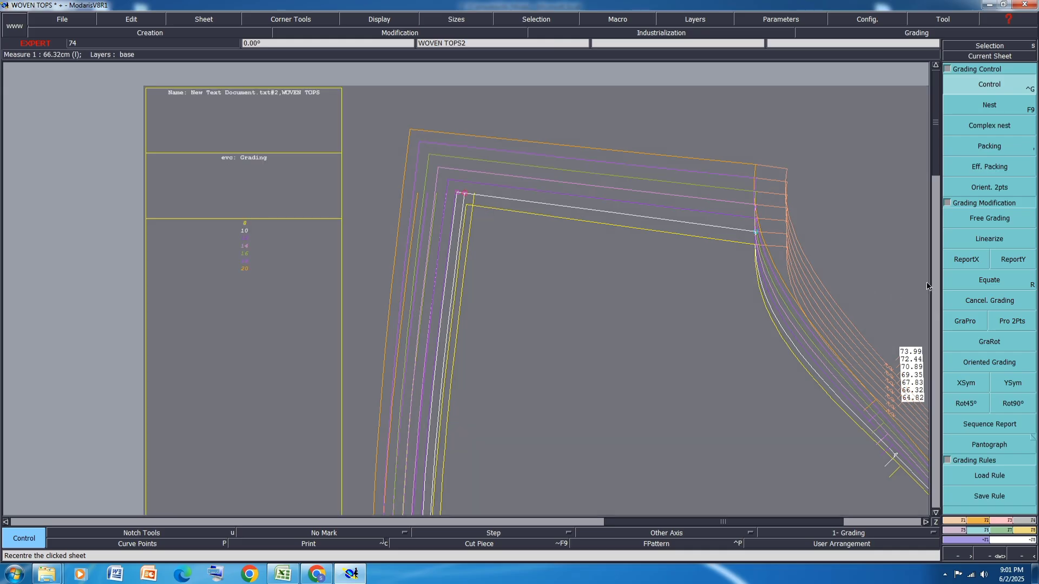
{"action": "left_click", "coordinate": [1010, 261]}
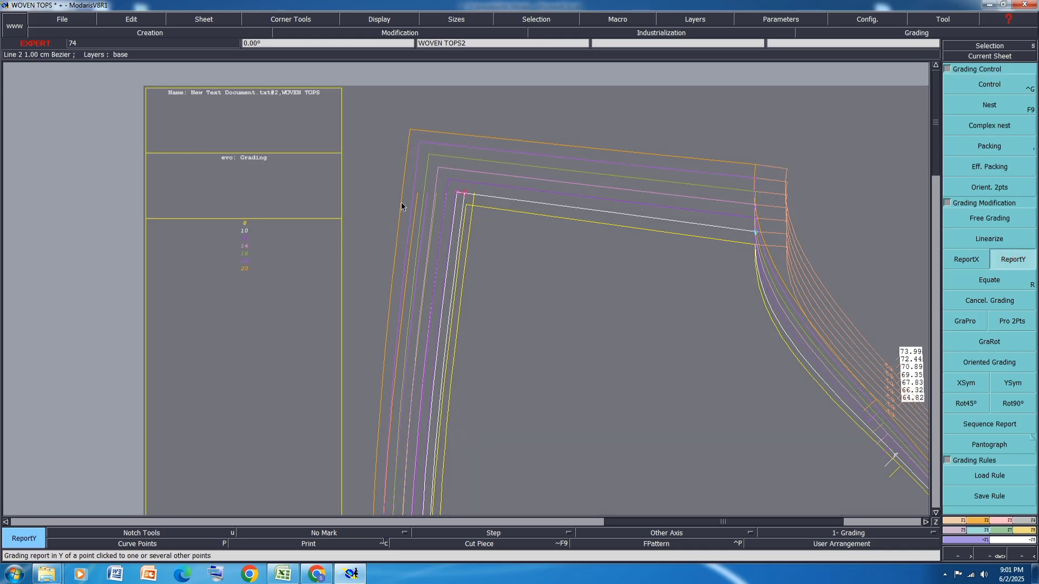
{"action": "left_click", "coordinate": [456, 194]}
- Grade the sleeve's lower hem corner with a ddy of -0.8 for all sizes and report its Y grading to the adjacent hem points
{"action": "scroll", "coordinate": [492, 139], "scroll_direction": "down", "scroll_amount": 5}
{"action": "scroll", "coordinate": [475, 361], "scroll_direction": "up", "scroll_amount": 3}
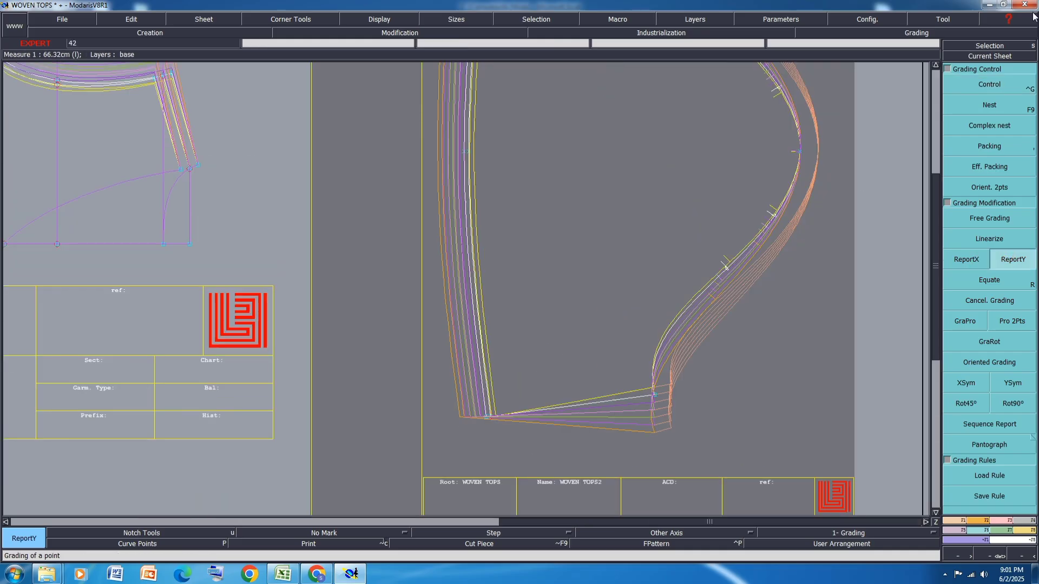
{"action": "left_click", "coordinate": [997, 87]}
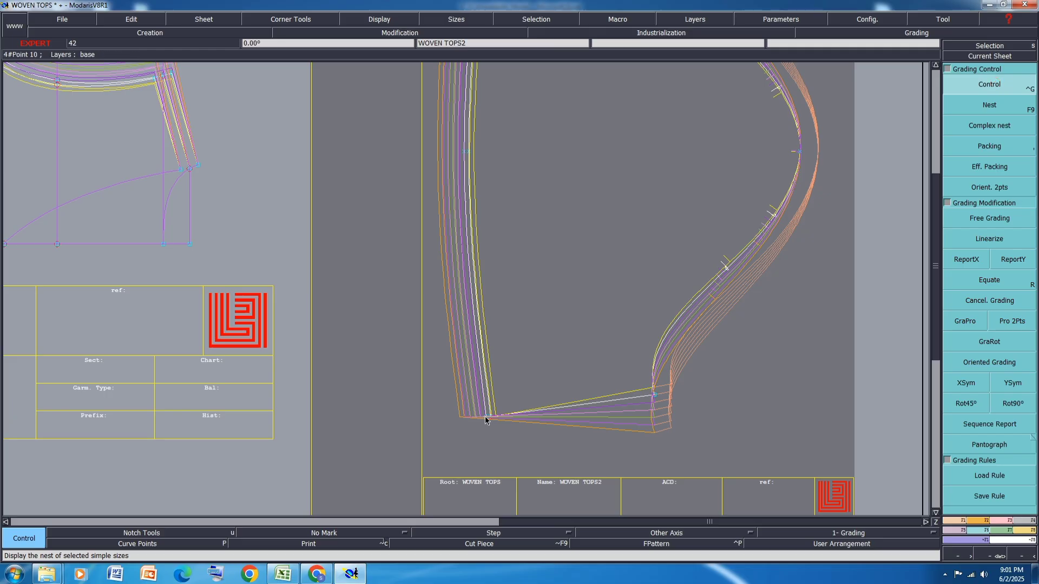
{"action": "left_click", "coordinate": [488, 418]}
{"action": "left_click_drag", "start_coordinate": [918, 60], "coordinate": [925, 112]}
{"action": "type", "text": "-0.8"}
{"action": "key", "text": "Return"}
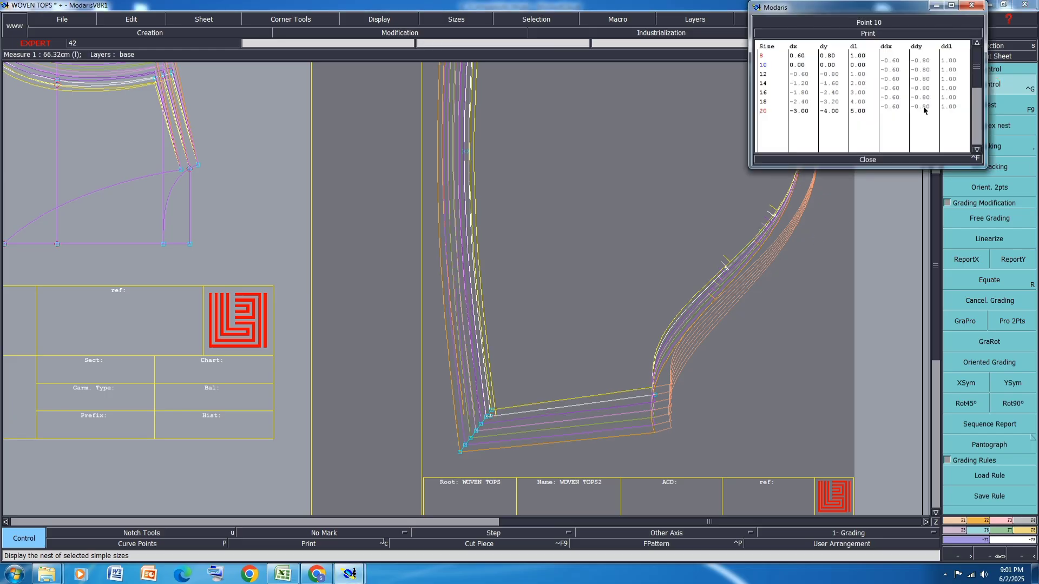
{"action": "left_click", "coordinate": [873, 159]}
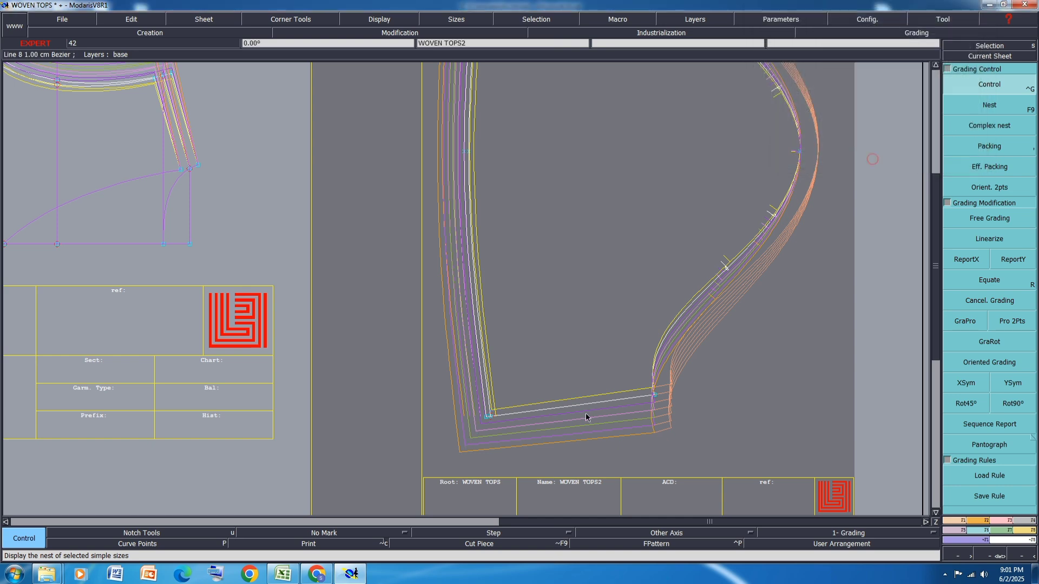
{"action": "left_click", "coordinate": [1016, 261]}
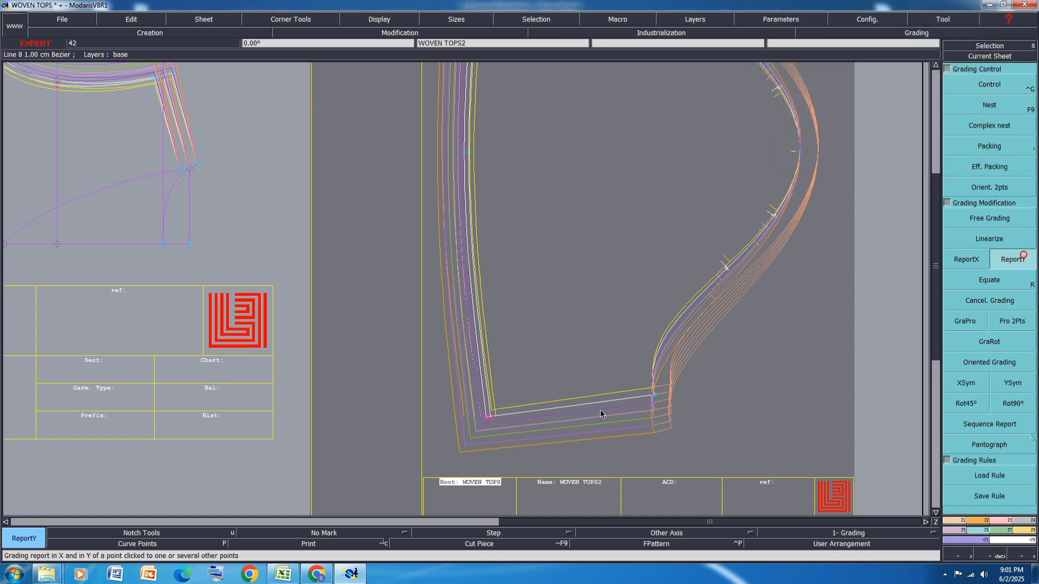
{"action": "left_click", "coordinate": [486, 418]}
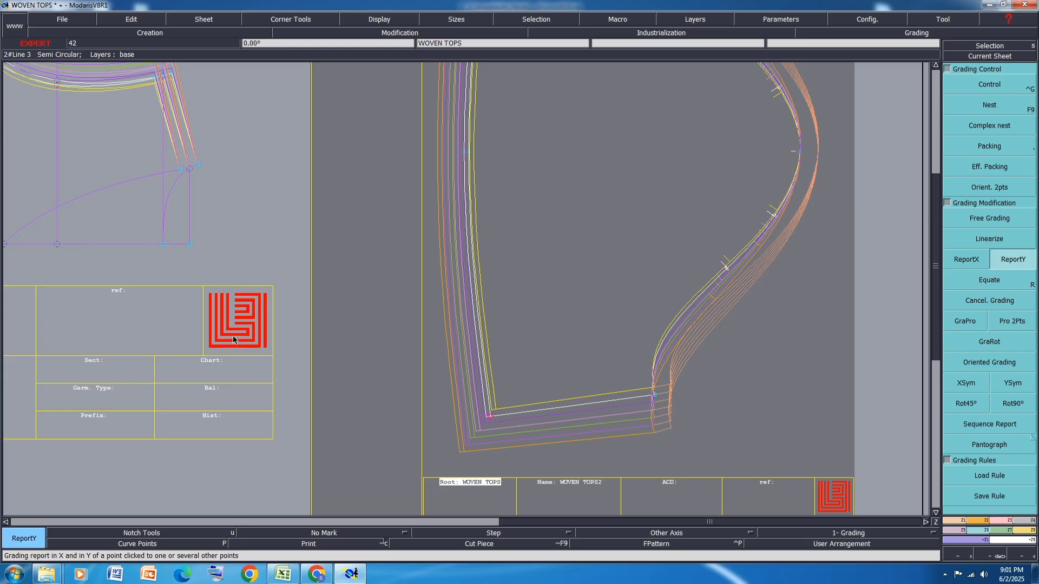
- Switch to the Excel measurement sheet and fill the sleeve hem depth and hem depth rows with orange
{"action": "scroll", "coordinate": [505, 255], "scroll_direction": "down", "scroll_amount": 2}
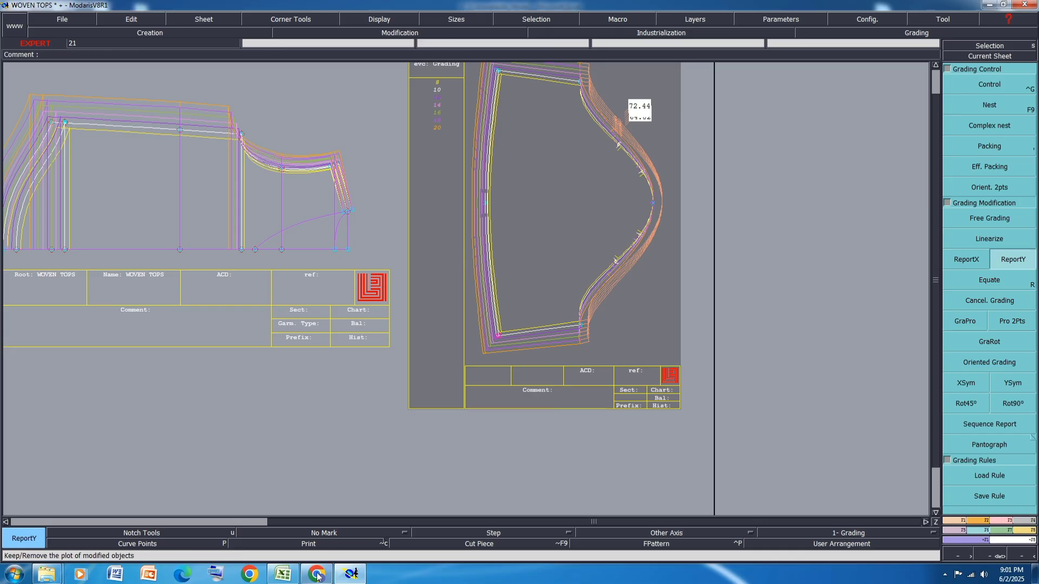
{"action": "left_click", "coordinate": [283, 575]}
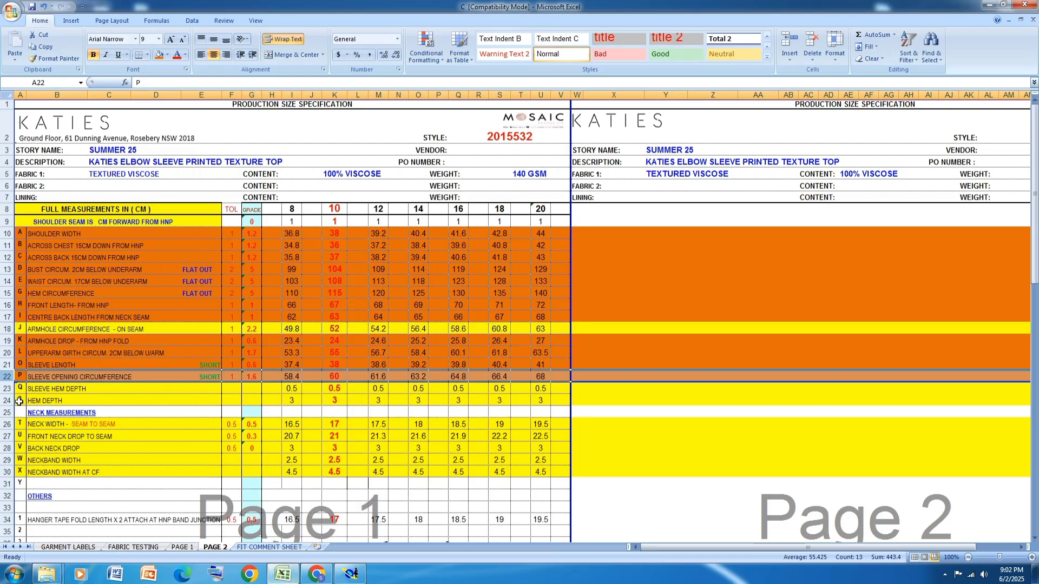
{"action": "left_click", "coordinate": [7, 388]}
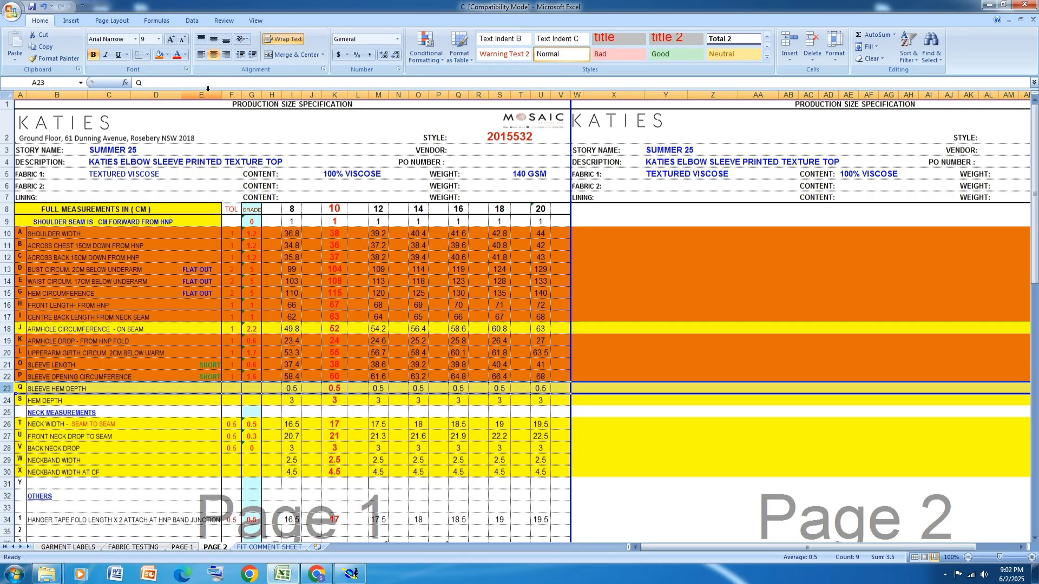
{"action": "left_click", "coordinate": [159, 55]}
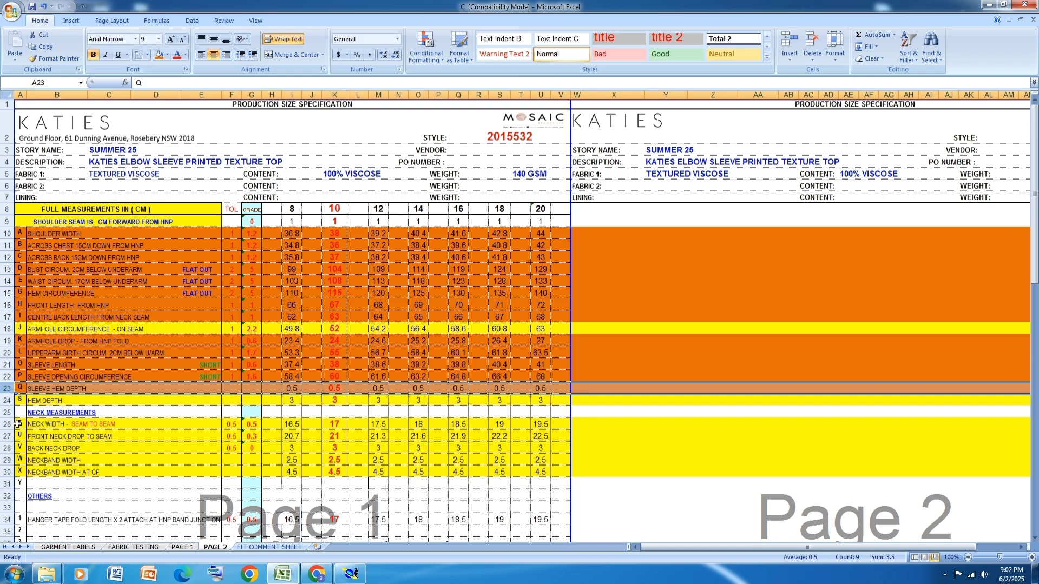
{"action": "left_click_drag", "start_coordinate": [7, 400], "coordinate": [7, 389]}
{"action": "left_click", "coordinate": [163, 56]}
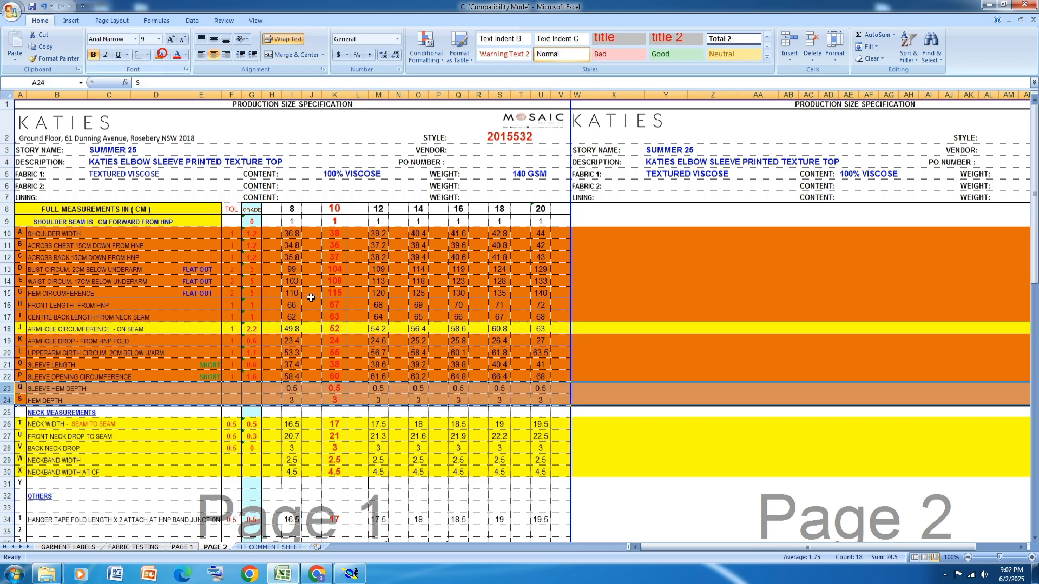
- Fill the neck width row under the neck measurements with orange
{"action": "scroll", "coordinate": [312, 296], "scroll_direction": "down", "scroll_amount": 2}
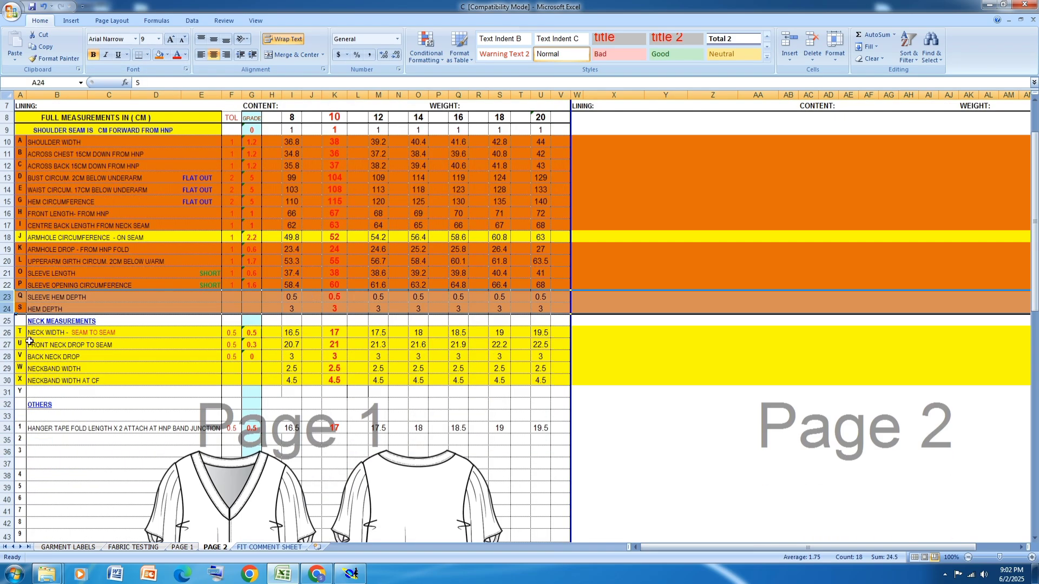
{"action": "left_click", "coordinate": [7, 332]}
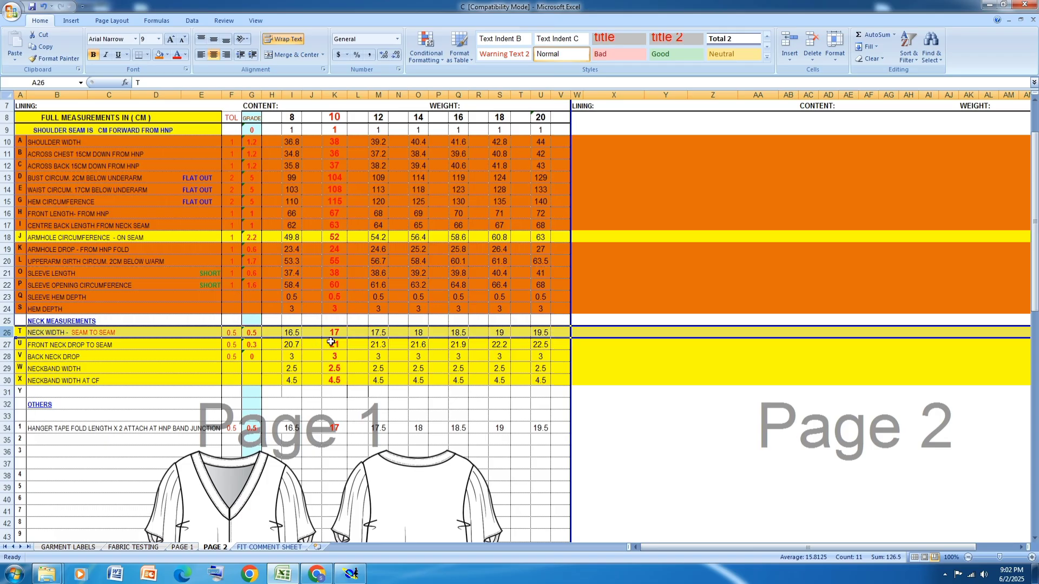
{"action": "left_click", "coordinate": [160, 54]}
- Switch to Modaris and grade the body's high neck point with a ddy of 0.25 for all sizes
{"action": "left_click", "coordinate": [353, 575]}
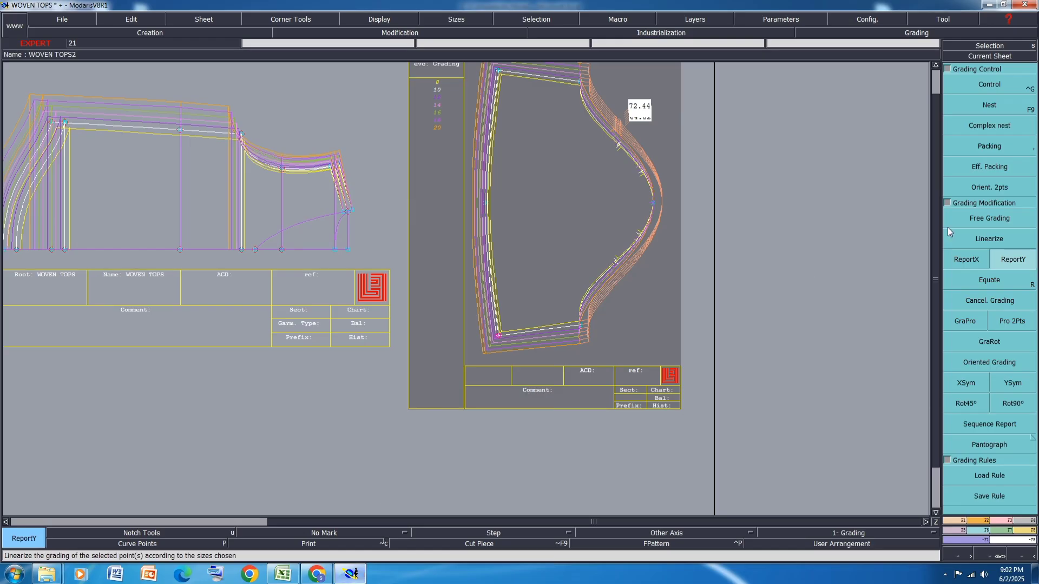
{"action": "left_click", "coordinate": [1006, 82]}
{"action": "scroll", "coordinate": [347, 216], "scroll_direction": "up", "scroll_amount": 2}
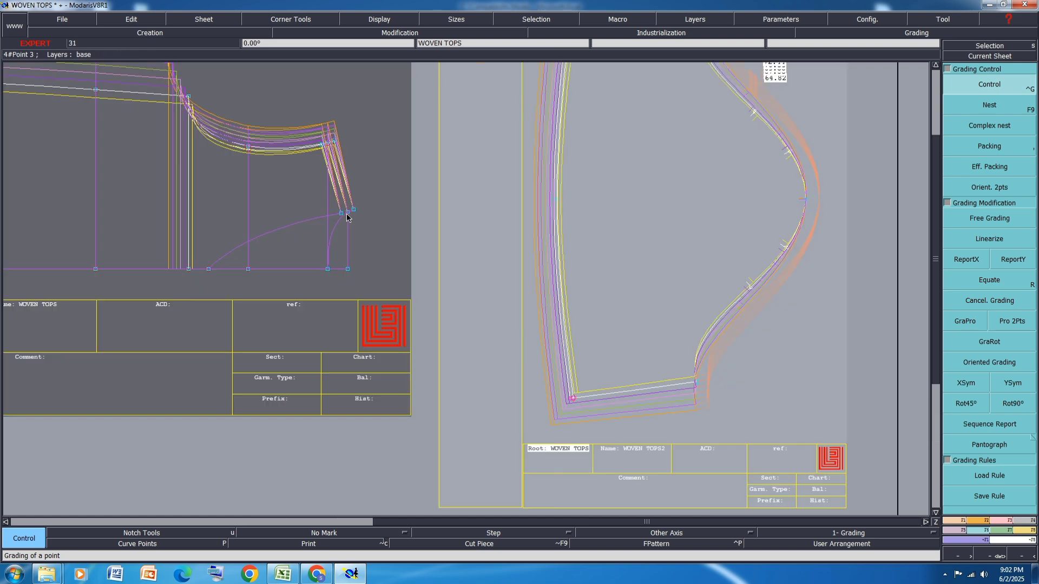
{"action": "left_click", "coordinate": [346, 214]}
{"action": "left_click_drag", "start_coordinate": [925, 63], "coordinate": [925, 109]}
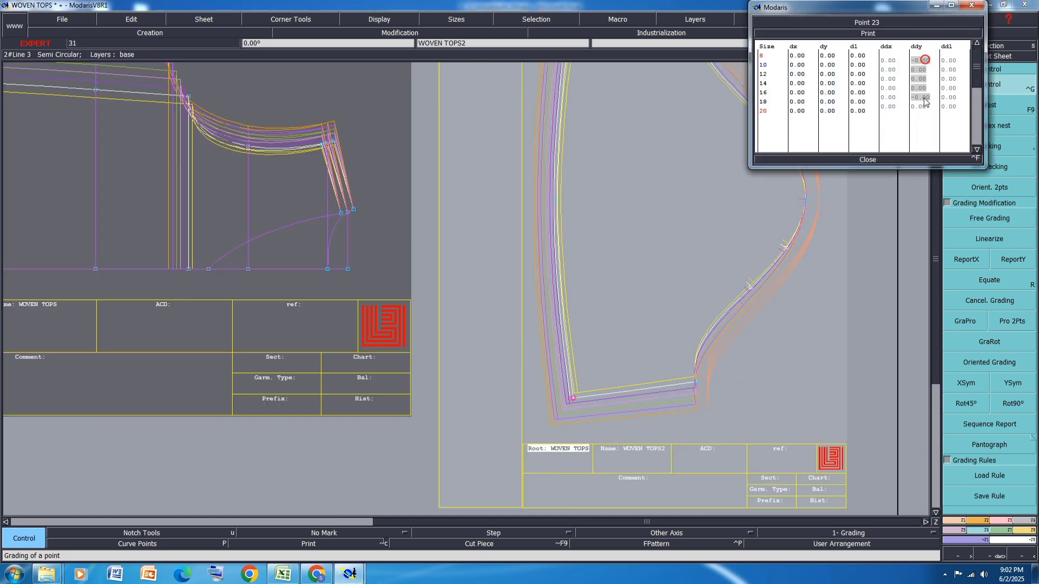
{"action": "key", "text": "Return"}
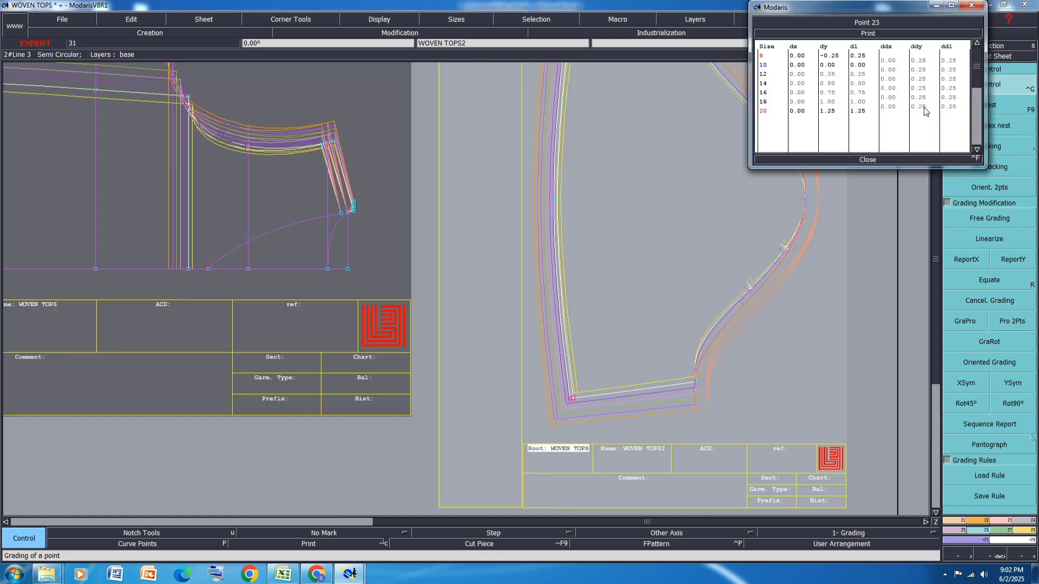
{"action": "left_click", "coordinate": [868, 160]}
- Report the high neck point's Y grading to the neighbouring neck and shoulder points on the body
{"action": "left_click", "coordinate": [1013, 259]}
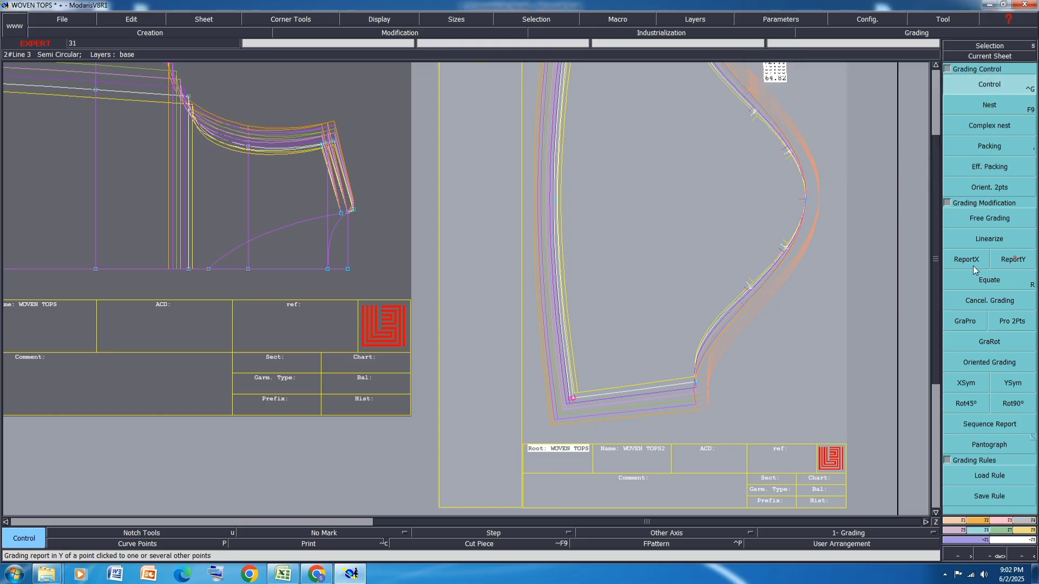
{"action": "left_click_drag", "start_coordinate": [386, 185], "coordinate": [318, 253]}
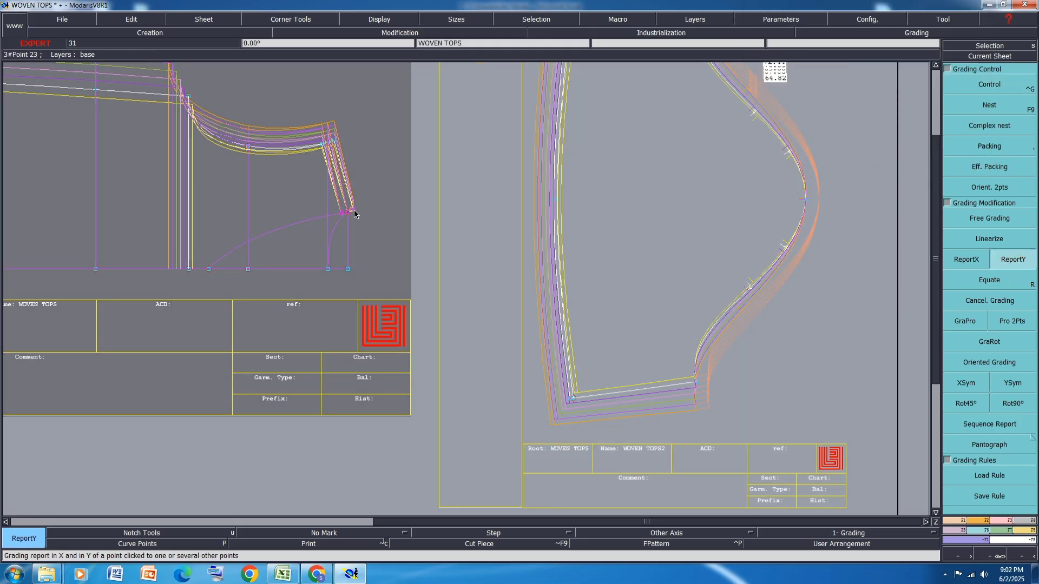
{"action": "left_click", "coordinate": [354, 212]}
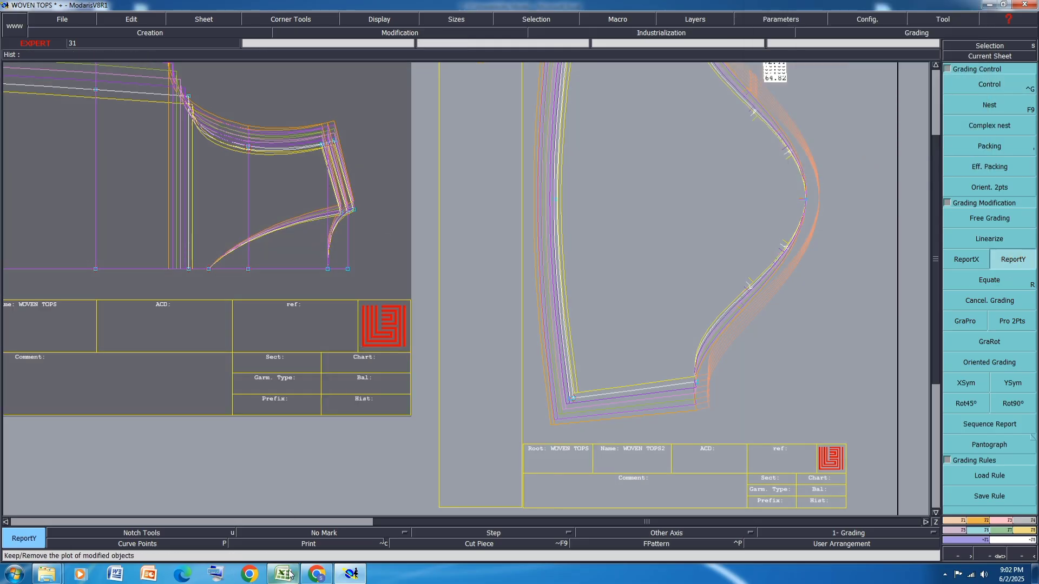
- Switch to the Excel measurement sheet and fill the front neck drop, back neck drop and both neckband width rows with orange
{"action": "left_click", "coordinate": [283, 574]}
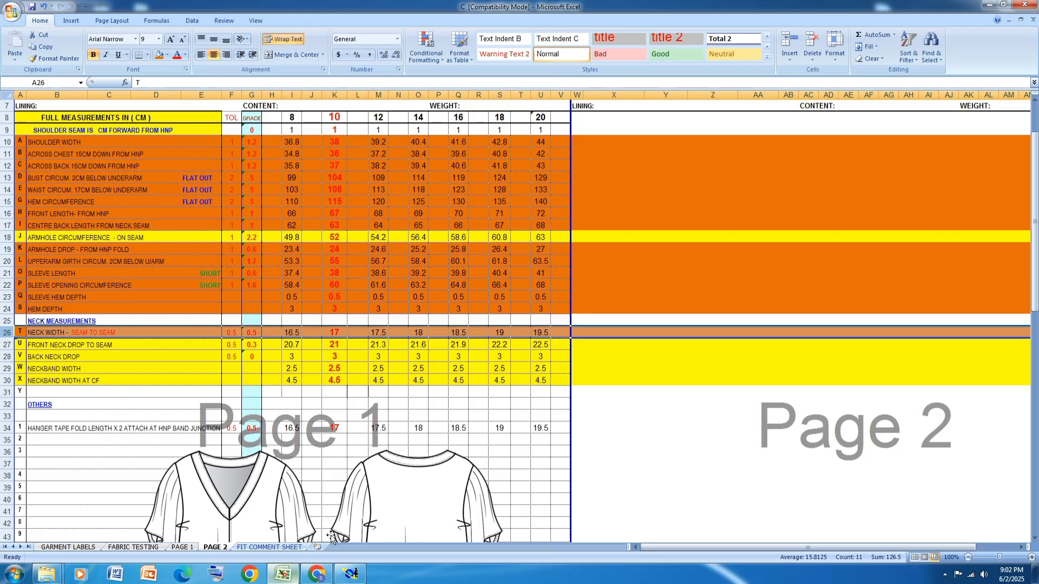
{"action": "left_click", "coordinate": [8, 345]}
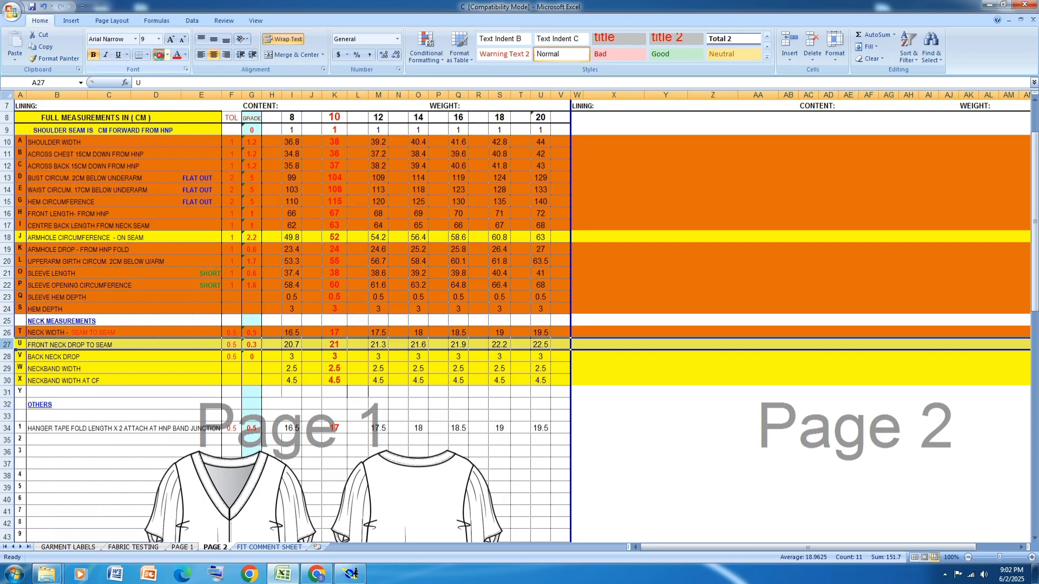
{"action": "left_click", "coordinate": [159, 55]}
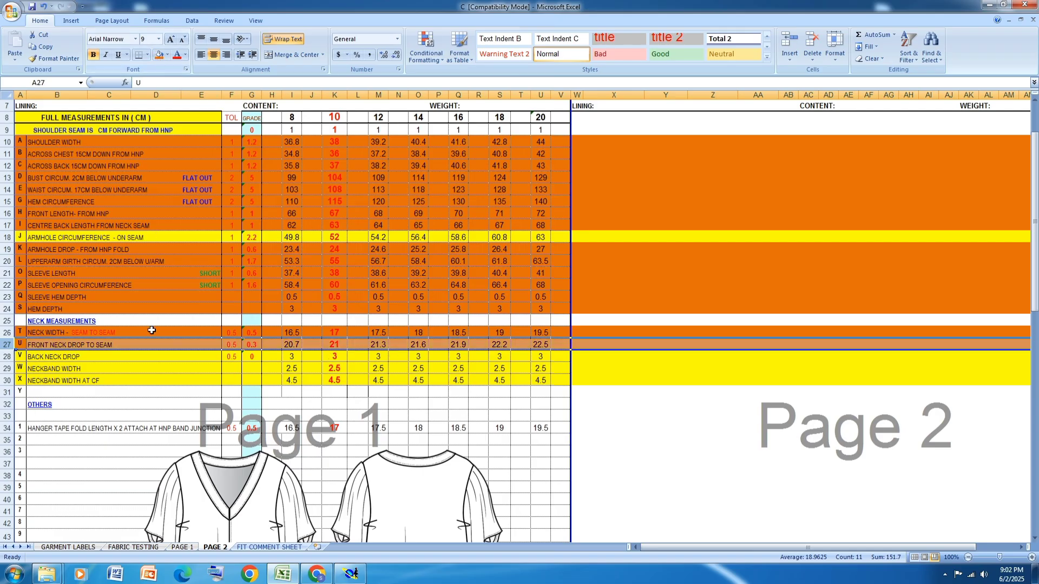
{"action": "left_click", "coordinate": [8, 357]}
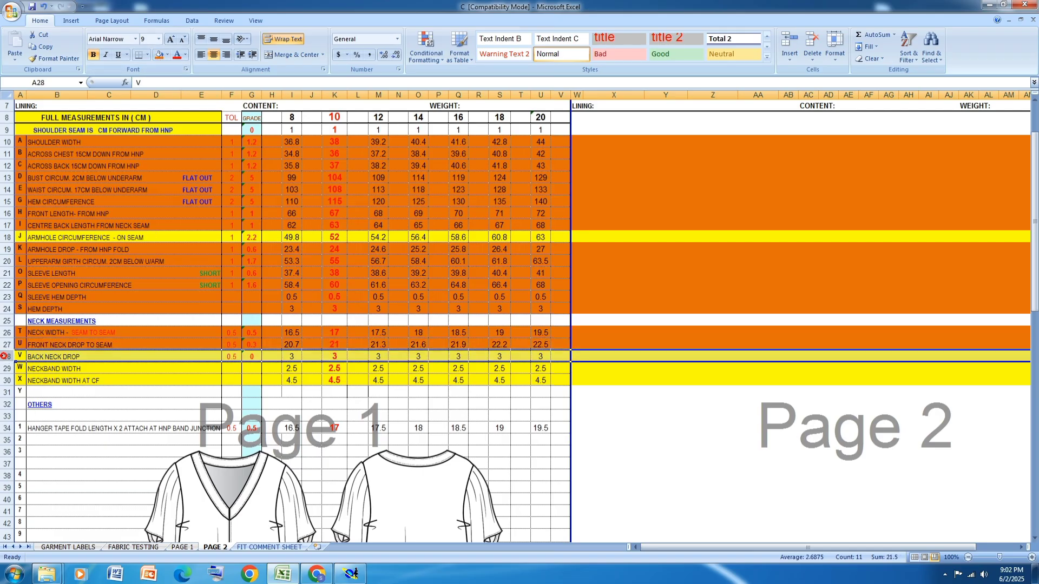
{"action": "left_click", "coordinate": [158, 54]}
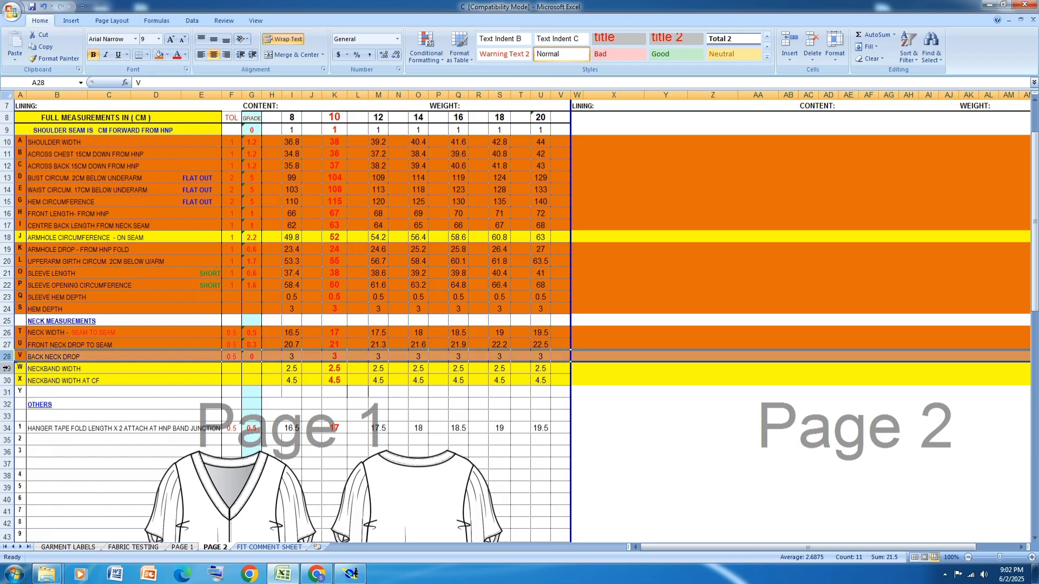
{"action": "left_click_drag", "start_coordinate": [16, 369], "coordinate": [16, 379]}
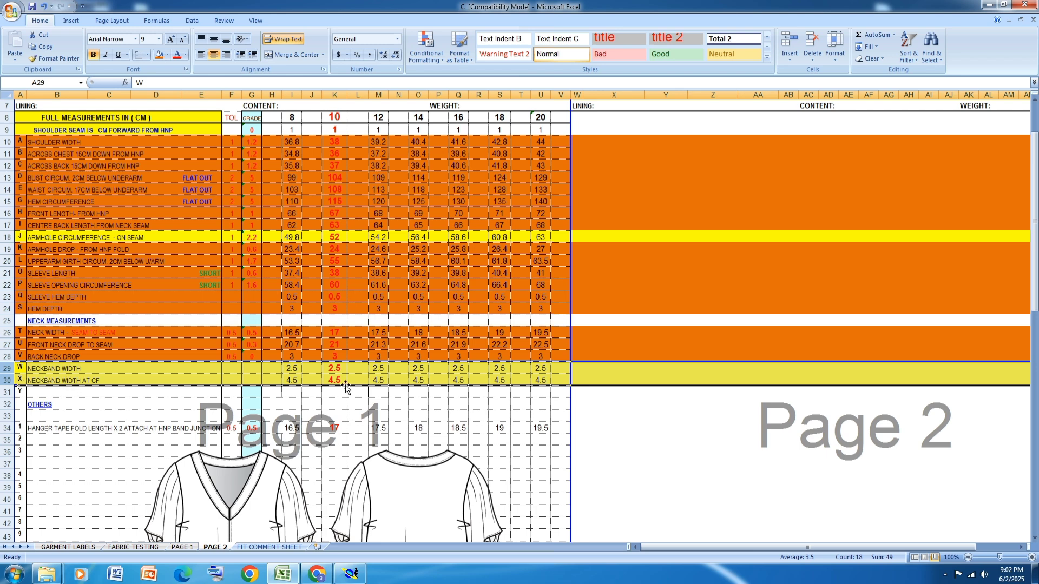
{"action": "left_click", "coordinate": [159, 55]}
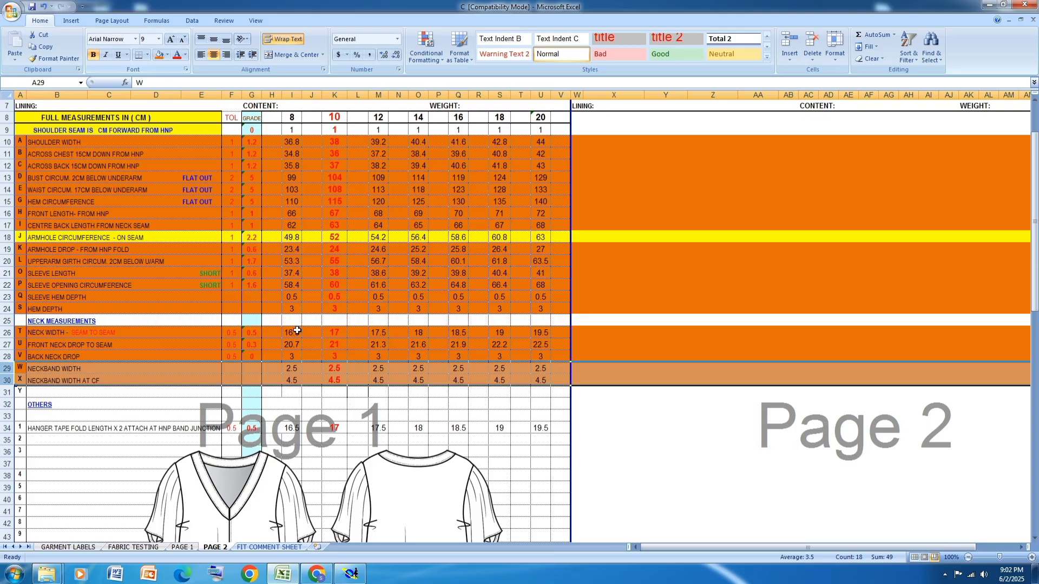
- Switch to Modaris and grade the body's front neck drop point with a ddx of -0.3 for all sizes
{"action": "left_click", "coordinate": [350, 574]}
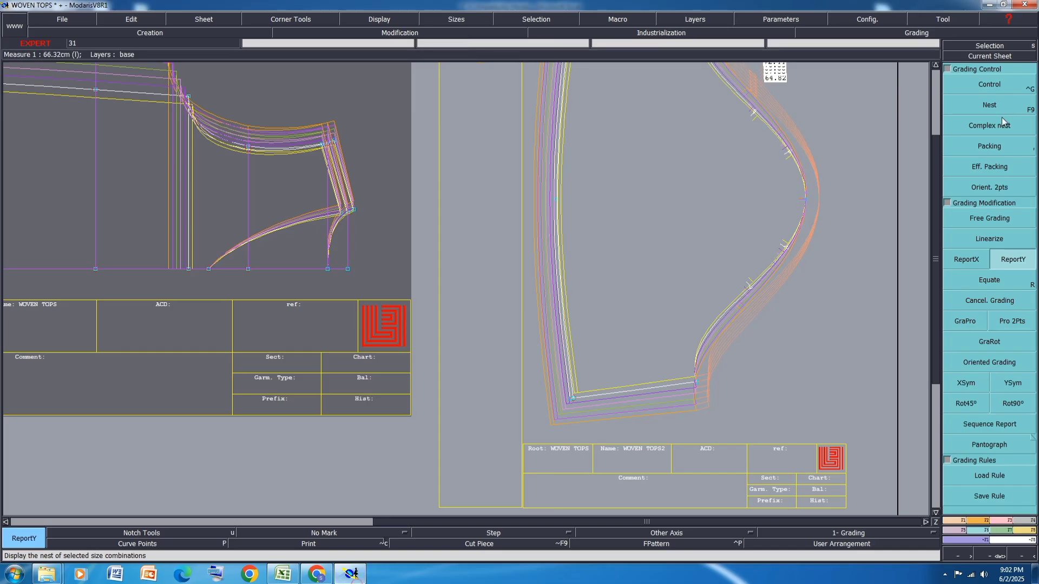
{"action": "left_click", "coordinate": [999, 89]}
{"action": "left_click", "coordinate": [209, 269]}
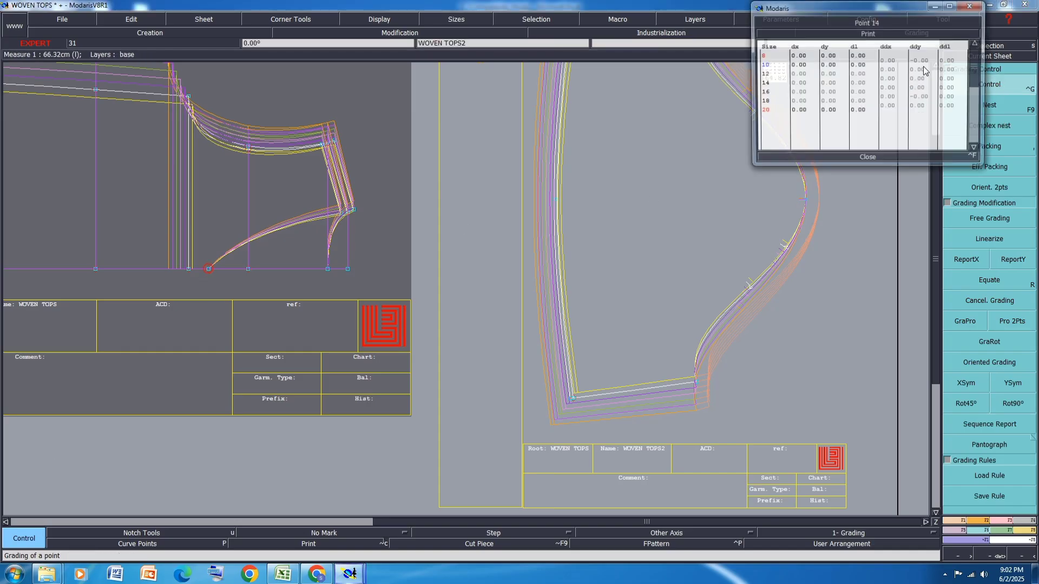
{"action": "left_click_drag", "start_coordinate": [887, 61], "coordinate": [892, 107]}
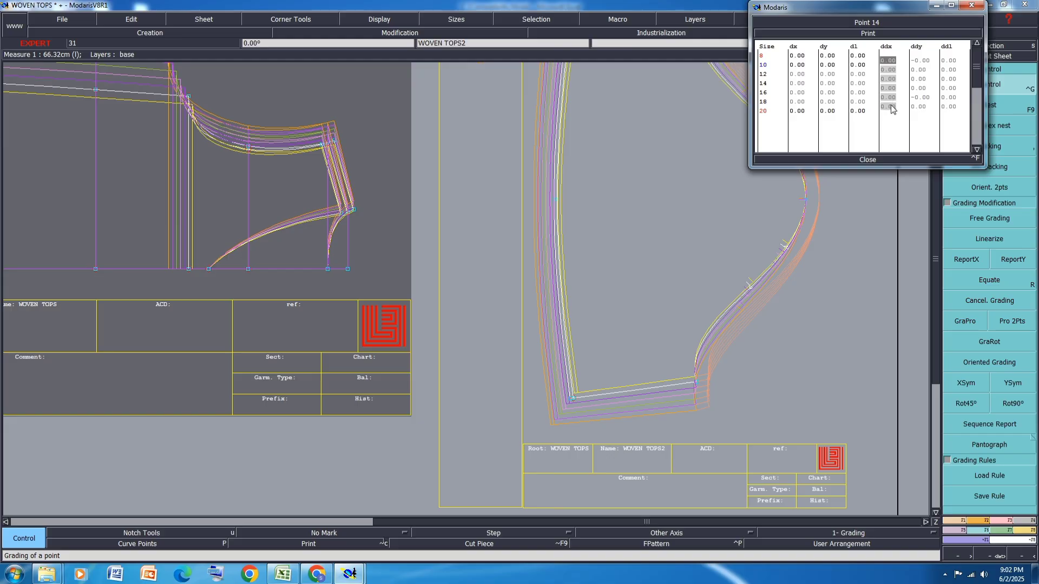
{"action": "type", "text": "-0.3"}
{"action": "key", "text": "Return"}
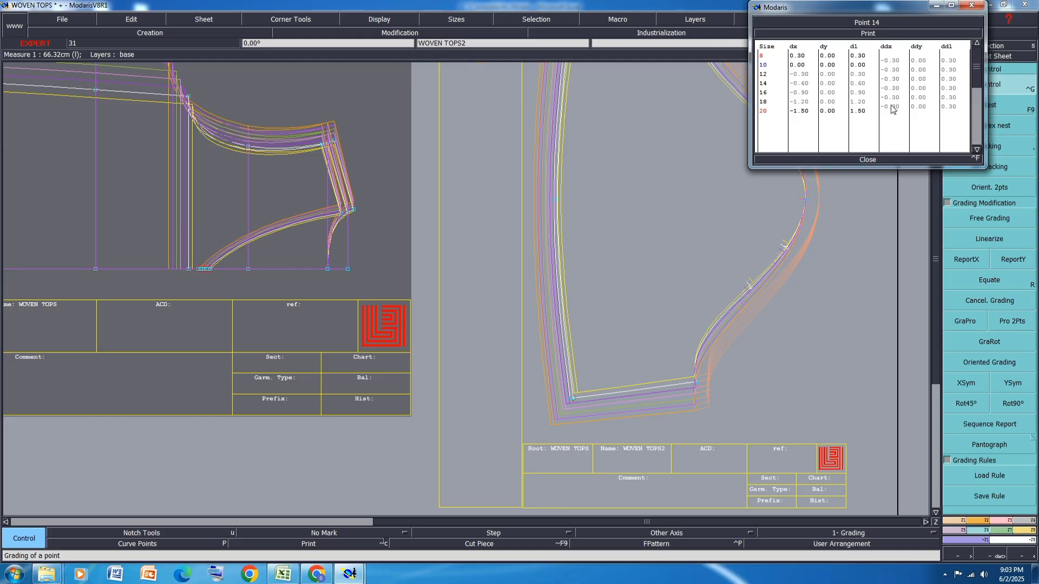
{"action": "left_click", "coordinate": [874, 159]}
- Measure the body's back neck and front neckline curves for all sizes and show their accumulated length in the measurement table
{"action": "key", "text": "j"}
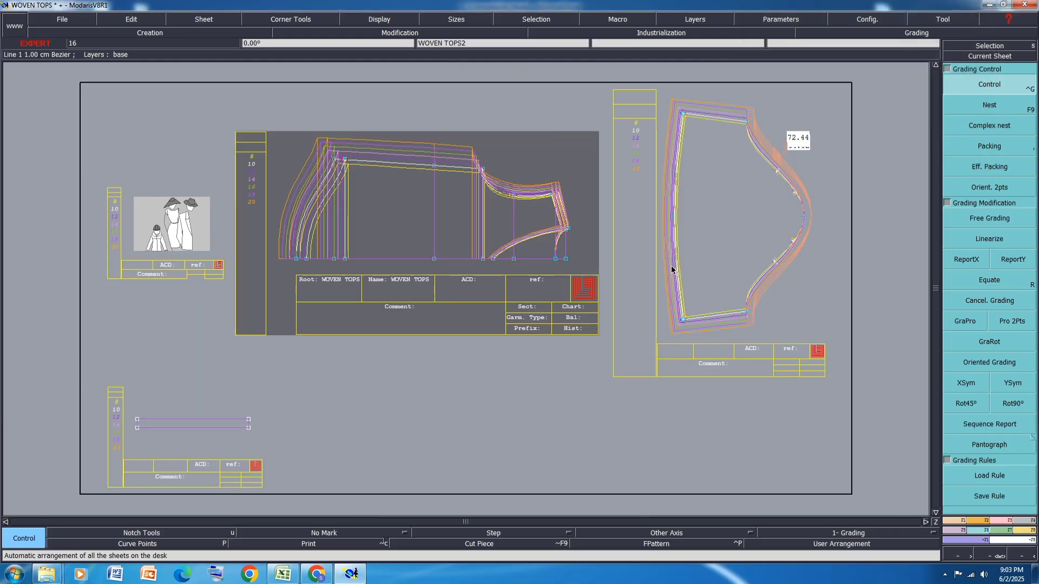
{"action": "scroll", "coordinate": [562, 246], "scroll_direction": "up", "scroll_amount": 3}
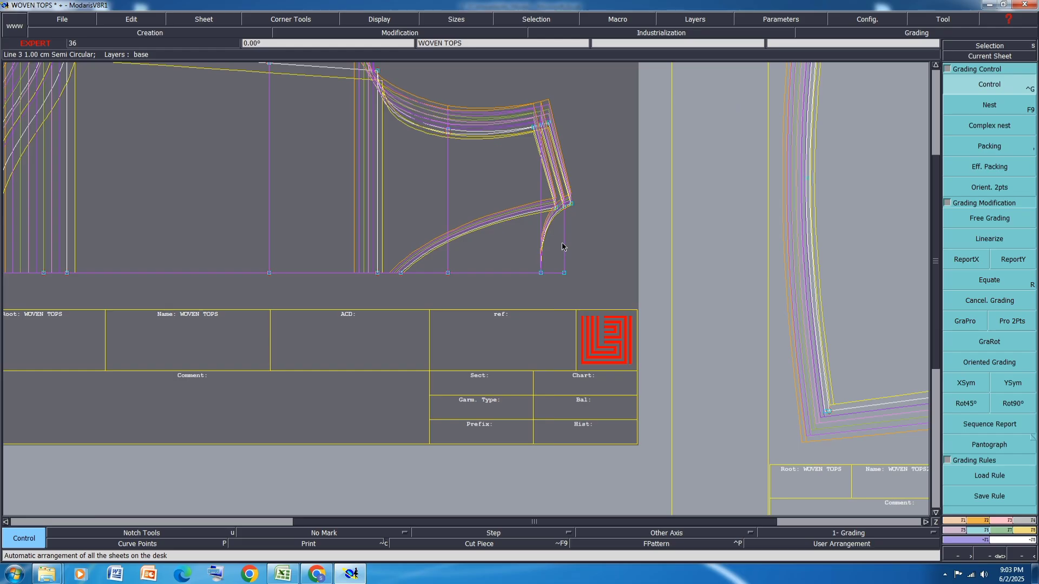
{"action": "key", "text": "ctrl+a"}
{"action": "key", "text": "F11"}
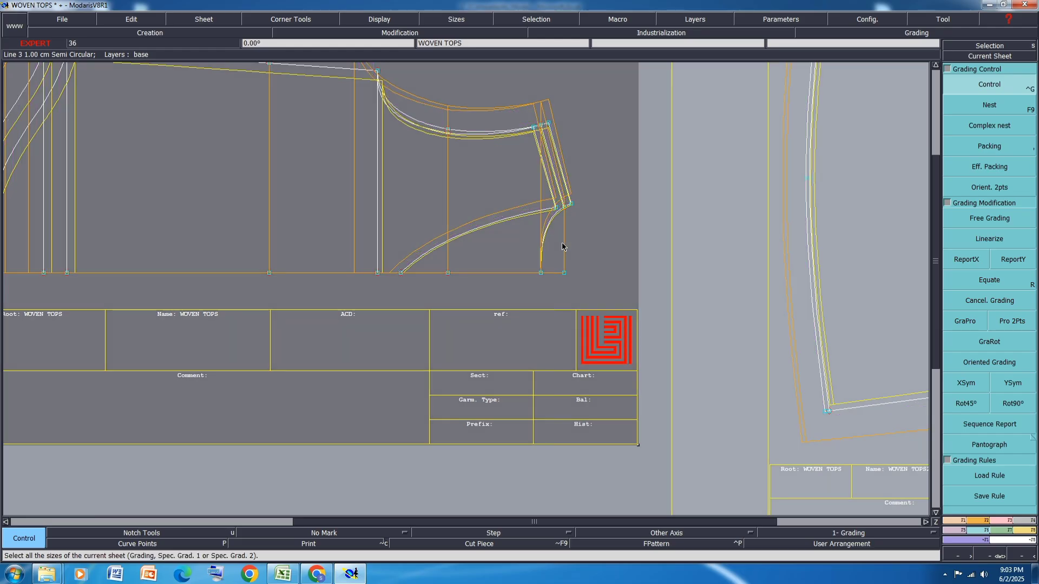
{"action": "key", "text": "F12"}
{"action": "key", "text": "F12"}
{"action": "key", "text": "l"}
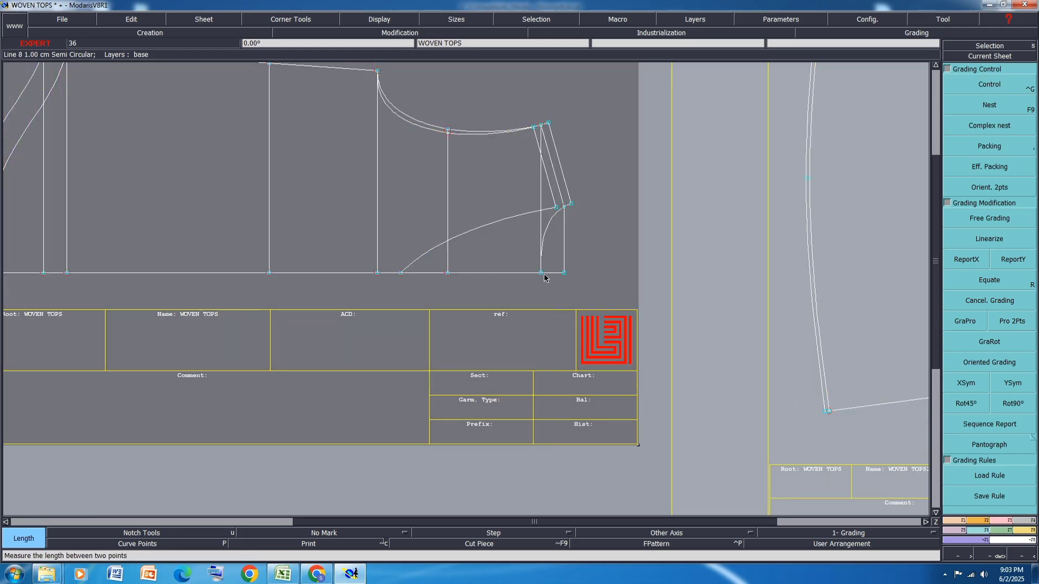
{"action": "left_click", "coordinate": [541, 273]}
{"action": "left_click", "coordinate": [566, 207]}
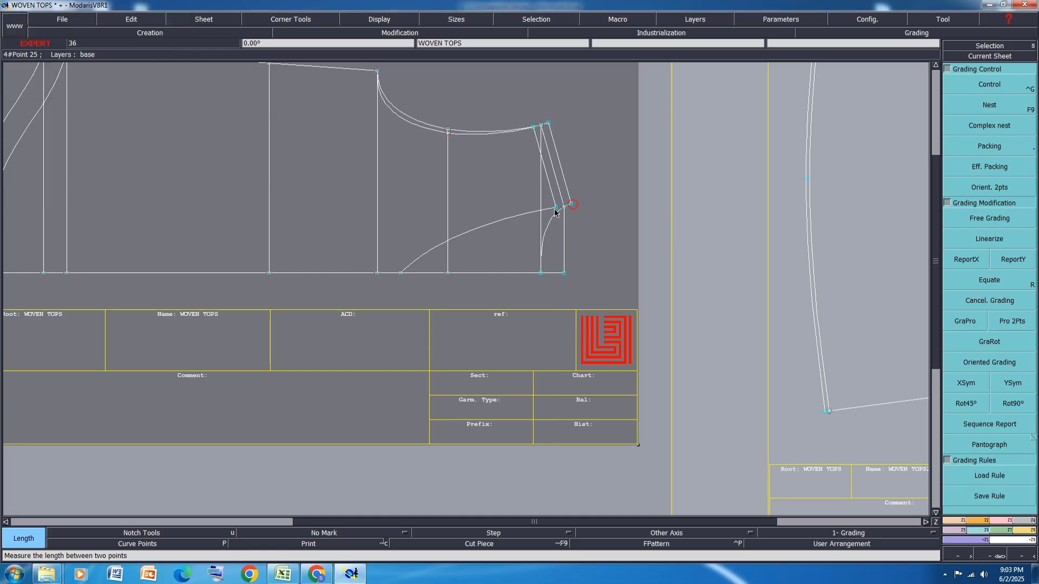
{"action": "left_click", "coordinate": [401, 273]}
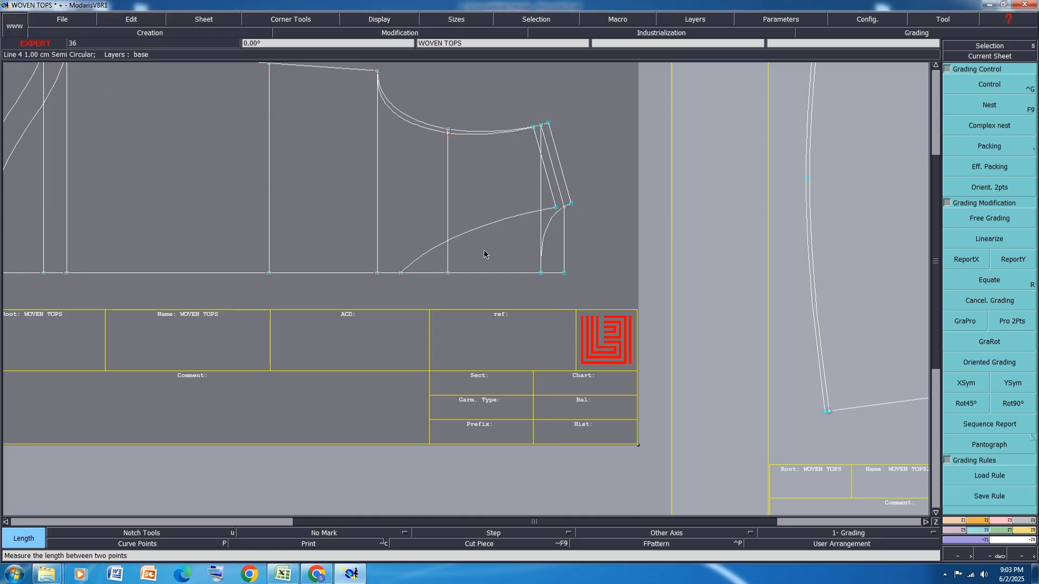
{"action": "key", "text": "m"}
{"action": "left_click", "coordinate": [330, 276]}
{"action": "left_click", "coordinate": [316, 316]}
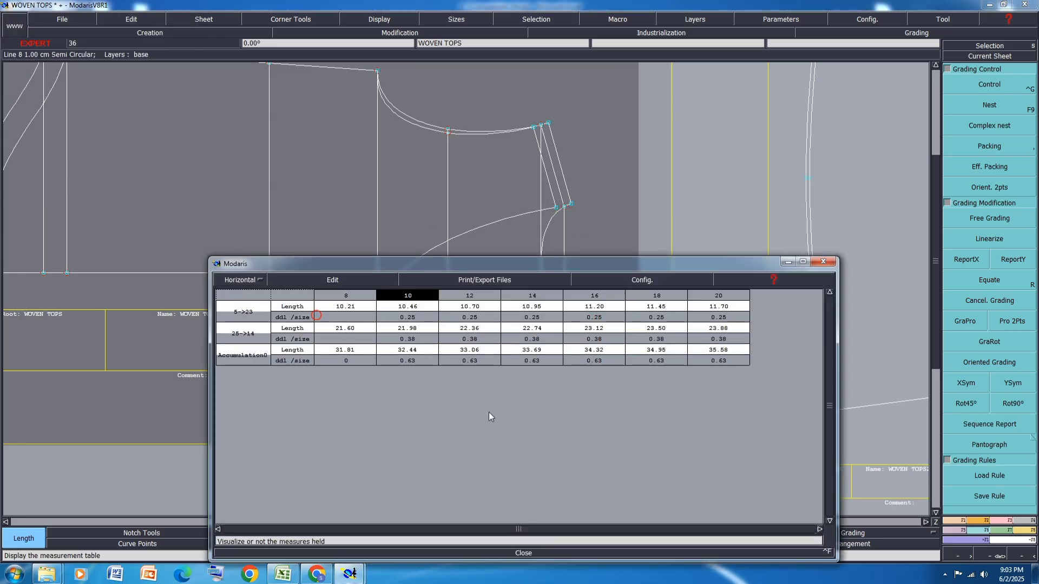
- Erase the neckline measurements from the measurement table and close it
{"action": "left_click", "coordinate": [335, 281]}
{"action": "left_click", "coordinate": [303, 340]}
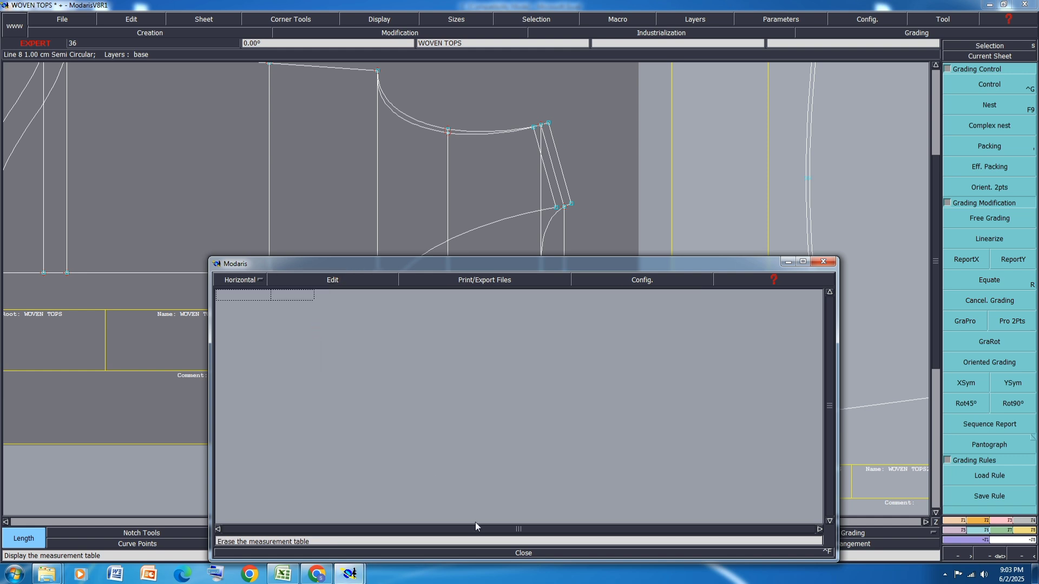
{"action": "left_click", "coordinate": [523, 552]}
- Display the nest of sizes and grade the neckband's upper right corner with a ddx of 0.63 for all sizes
{"action": "key", "text": "j"}
{"action": "scroll", "coordinate": [147, 456], "scroll_direction": "up", "scroll_amount": 2}
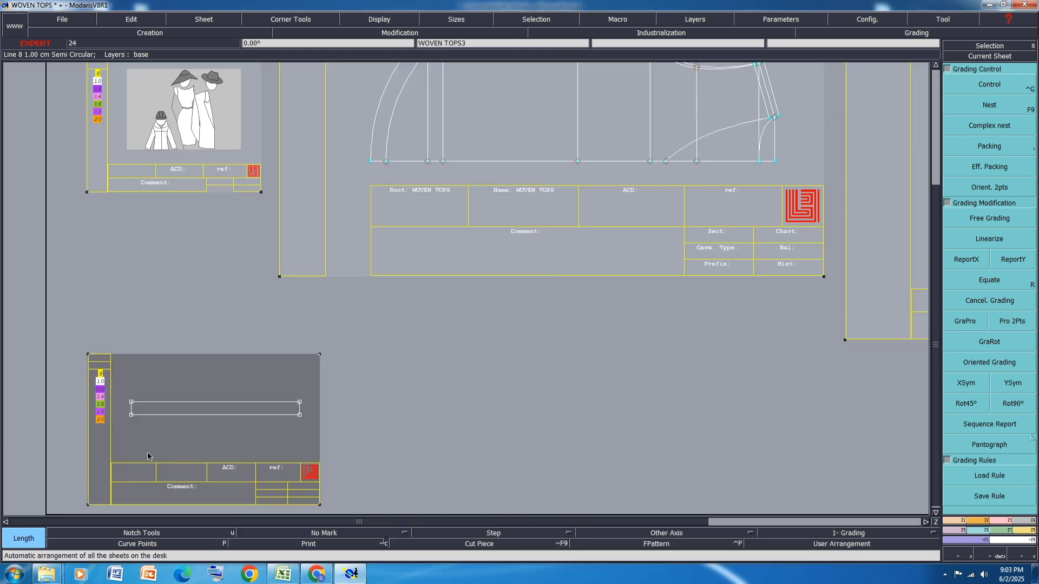
{"action": "key", "text": "F9"}
{"action": "left_click", "coordinate": [436, 433]}
{"action": "left_click", "coordinate": [1026, 76]}
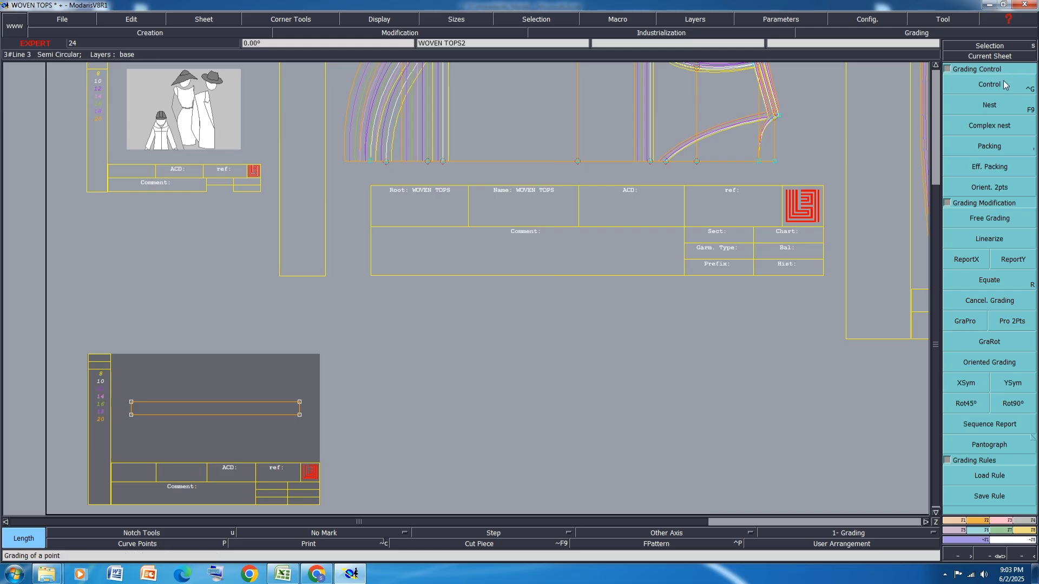
{"action": "left_click", "coordinate": [1005, 85]}
{"action": "left_click", "coordinate": [299, 402]}
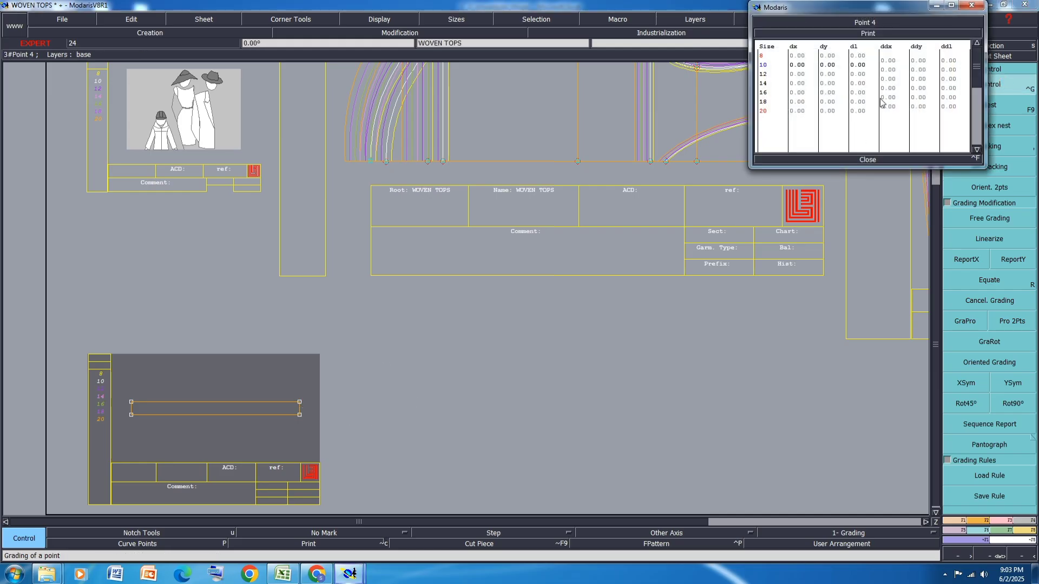
{"action": "left_click_drag", "start_coordinate": [890, 59], "coordinate": [891, 107]}
{"action": "type", "text": "0.63"}
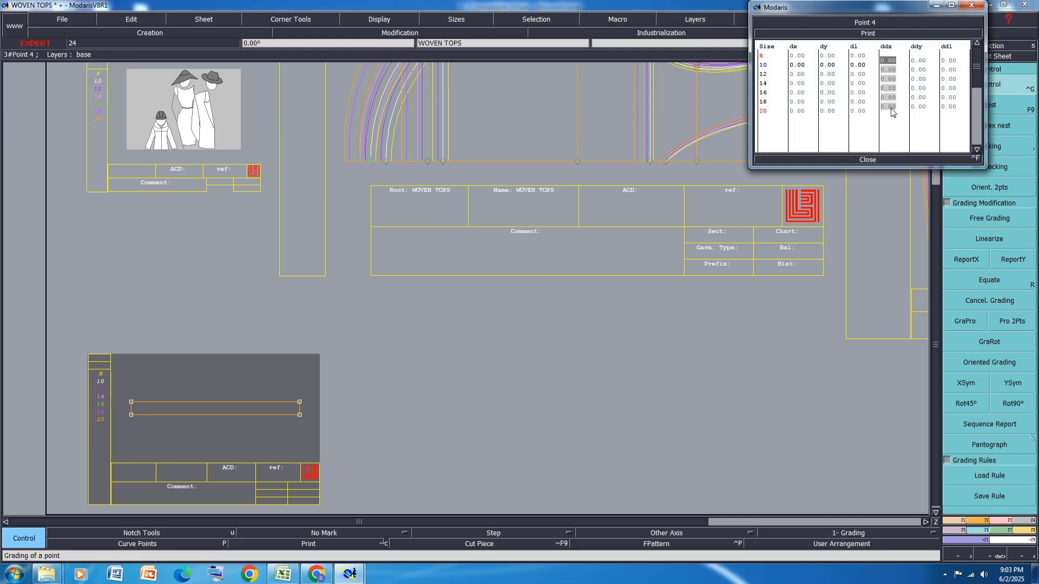
{"action": "key", "text": "Return"}
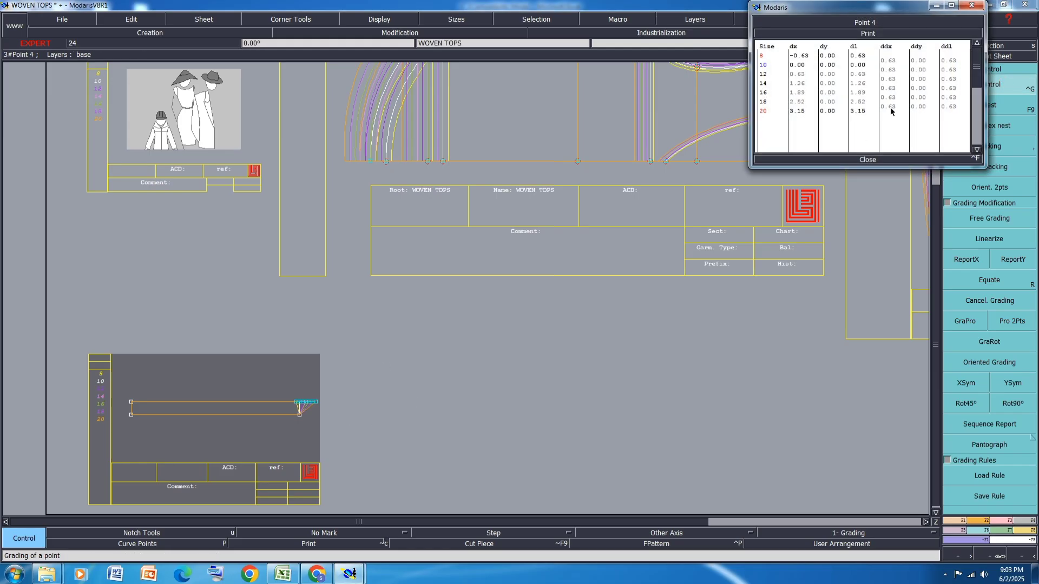
{"action": "left_click", "coordinate": [862, 167]}
- Report the X grading of the neckband's upper right corner to the corner below it and arrange all sheets
{"action": "left_click", "coordinate": [966, 260]}
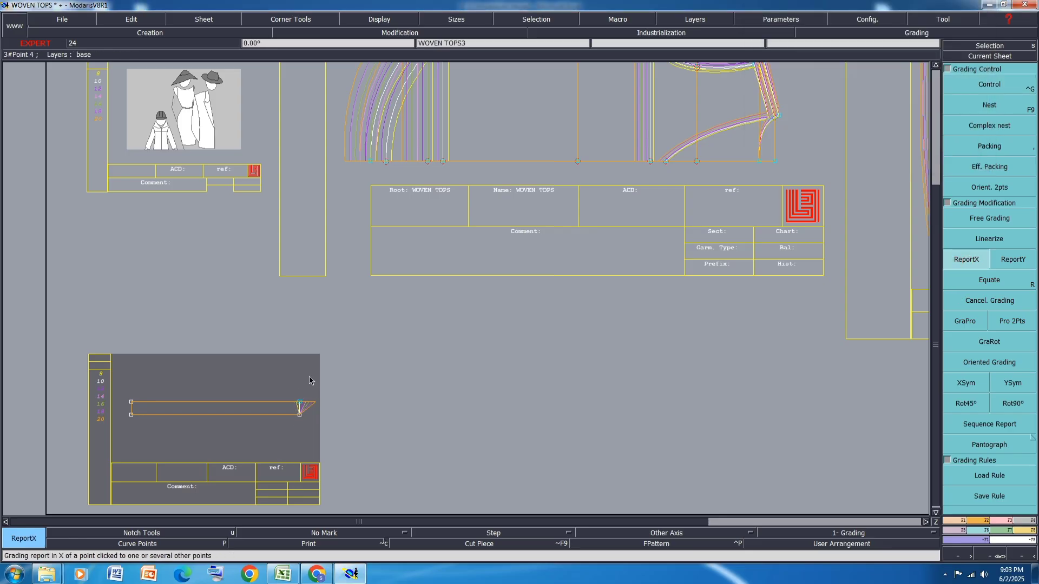
{"action": "left_click", "coordinate": [300, 407]}
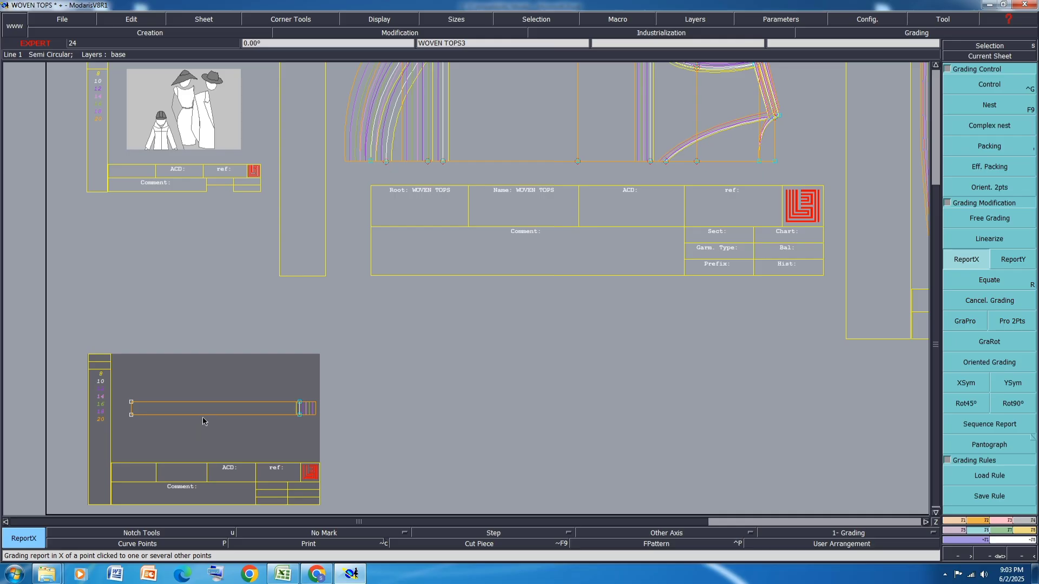
{"action": "key", "text": "j"}
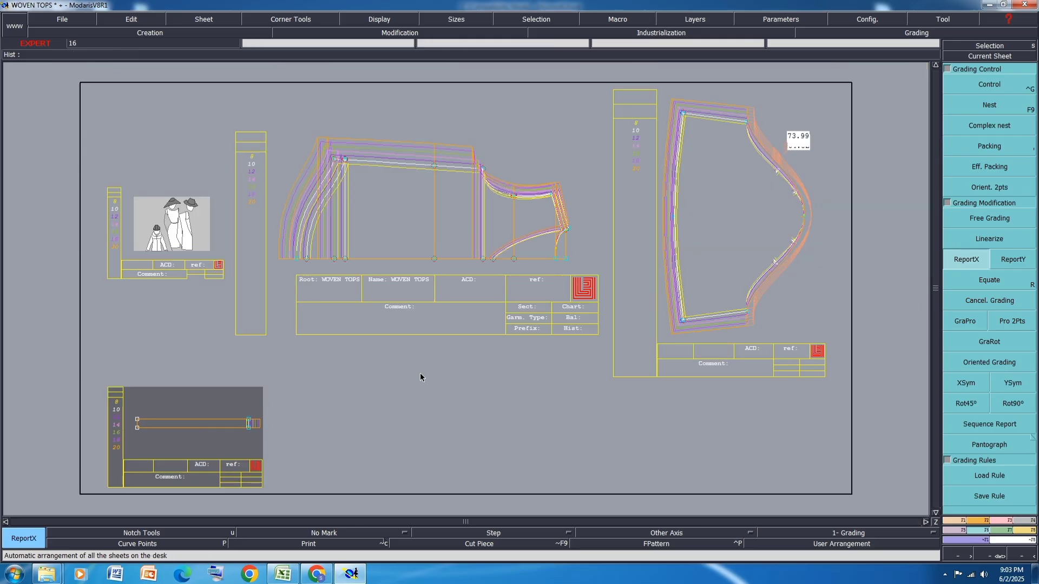
- Switch to the Excel measurement sheet and review the marked rows down to the garment sketches
{"action": "left_click", "coordinate": [282, 574]}
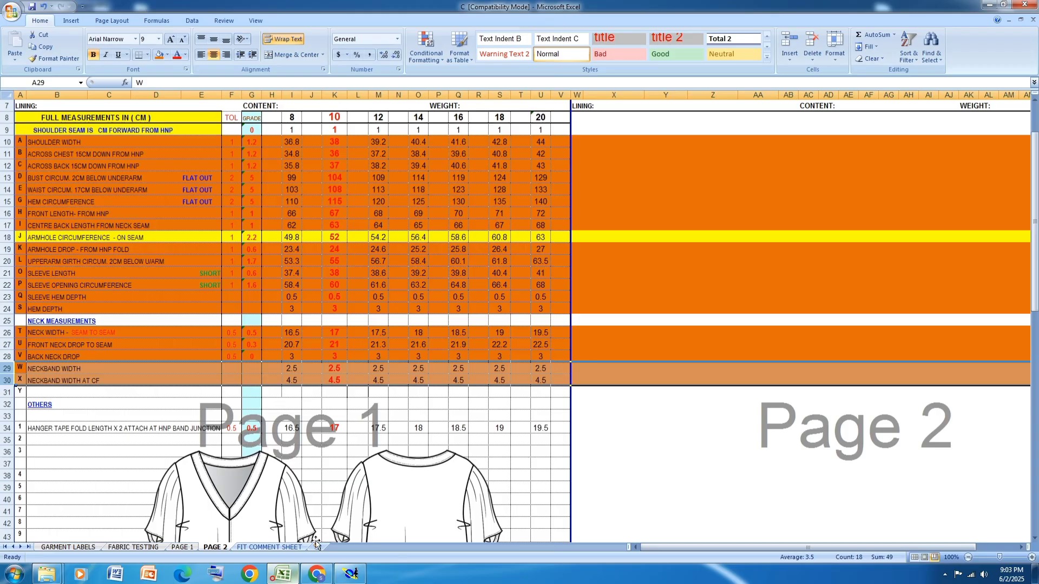
{"action": "left_click", "coordinate": [96, 416]}
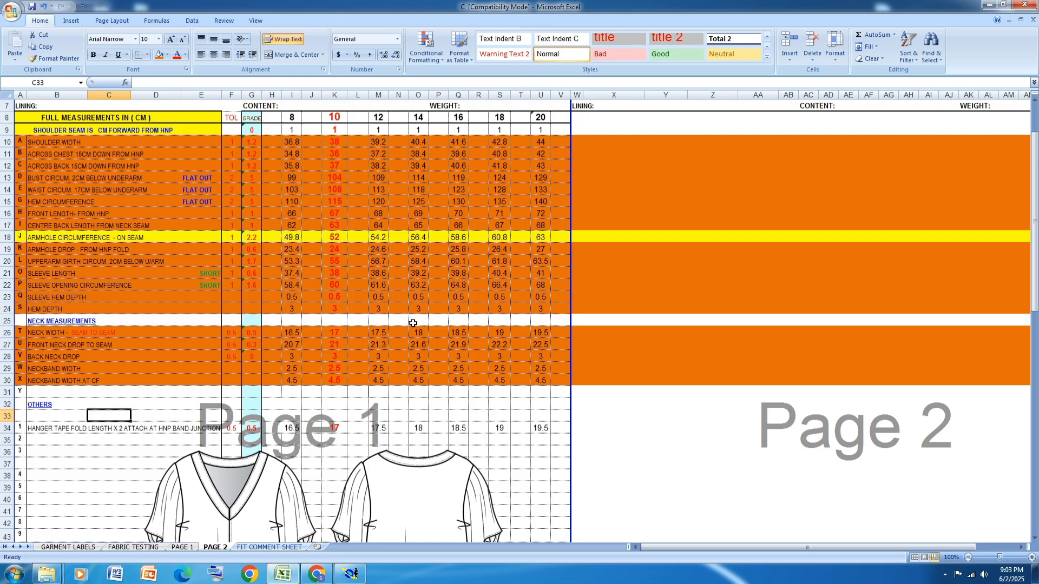
{"action": "scroll", "coordinate": [323, 327], "scroll_direction": "down", "scroll_amount": 5}
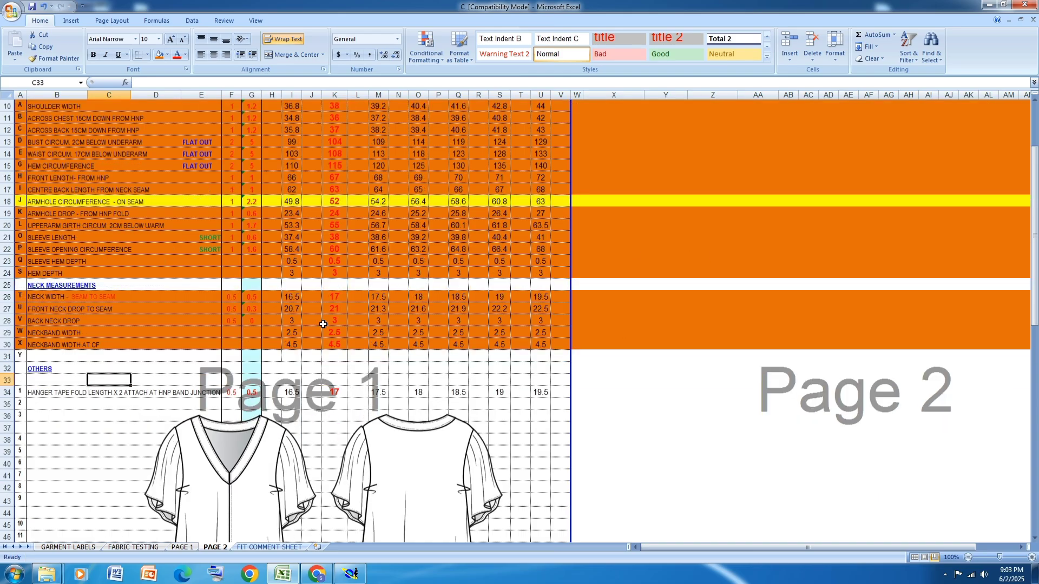
{"action": "scroll", "coordinate": [323, 327], "scroll_direction": "up", "scroll_amount": 5}
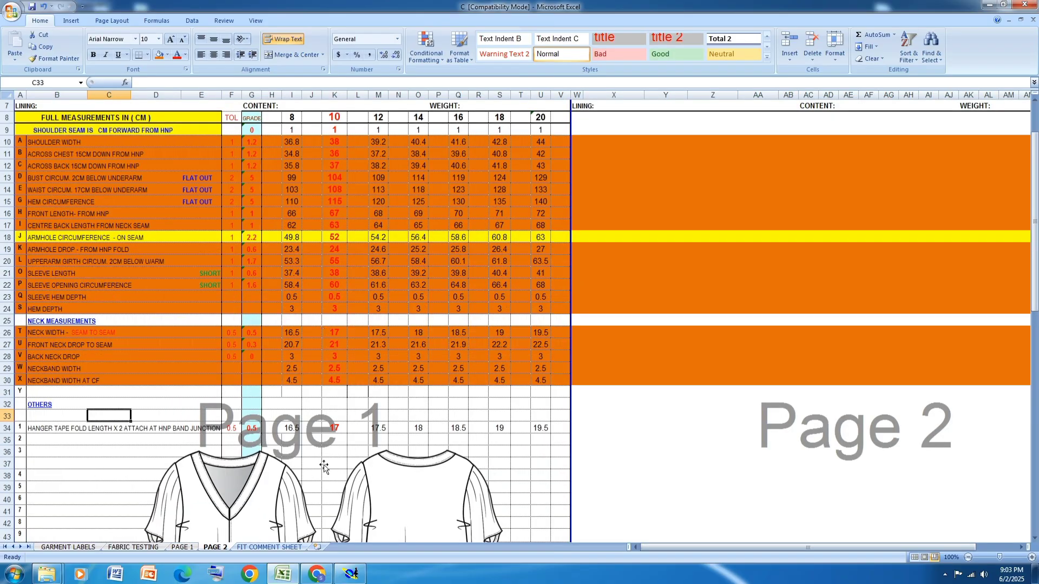
- Switch to Modaris, save the WOVEN TOPS model and display only the base size curves
{"action": "left_click", "coordinate": [351, 574]}
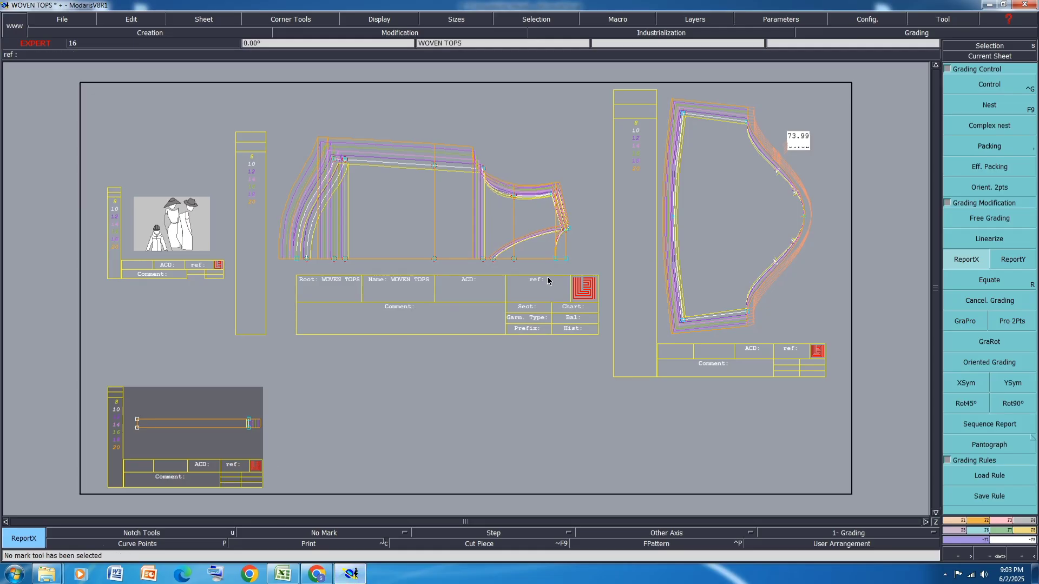
{"action": "key", "text": "ctrl+s"}
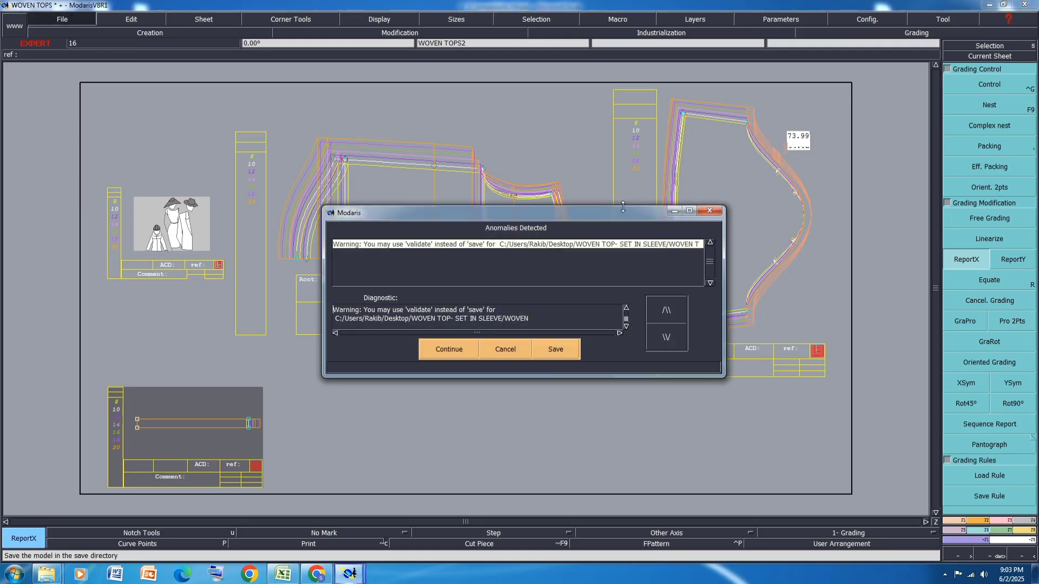
{"action": "left_click", "coordinate": [445, 355]}
{"action": "key", "text": "space"}
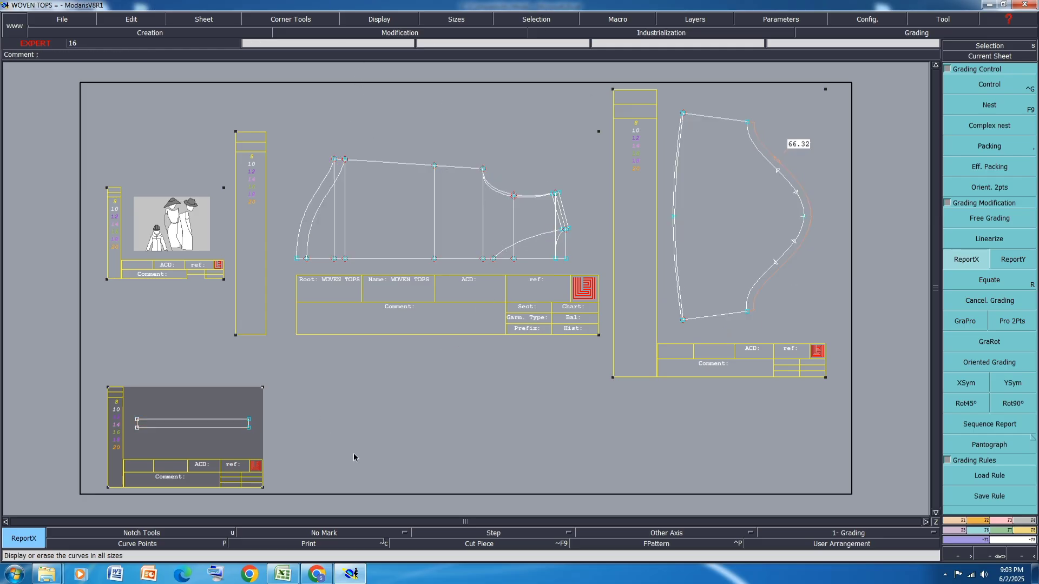
- Create parallel lines 2.5 cm inside the bodice's back neck curve and front neck curve for the neckband
{"action": "scroll", "coordinate": [533, 226], "scroll_direction": "up", "scroll_amount": 3}
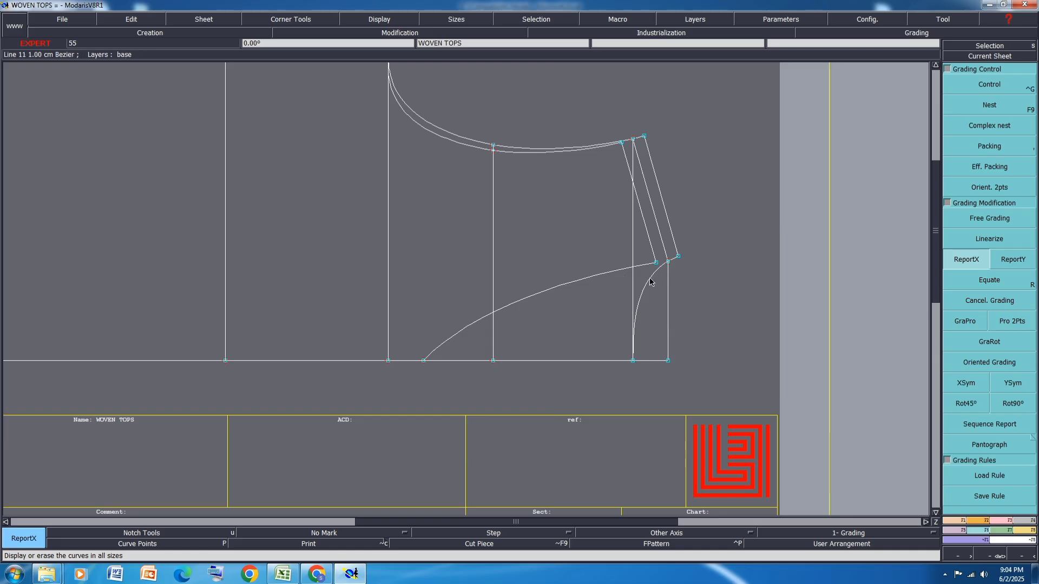
{"action": "left_click", "coordinate": [960, 520]}
{"action": "left_click", "coordinate": [1011, 308]}
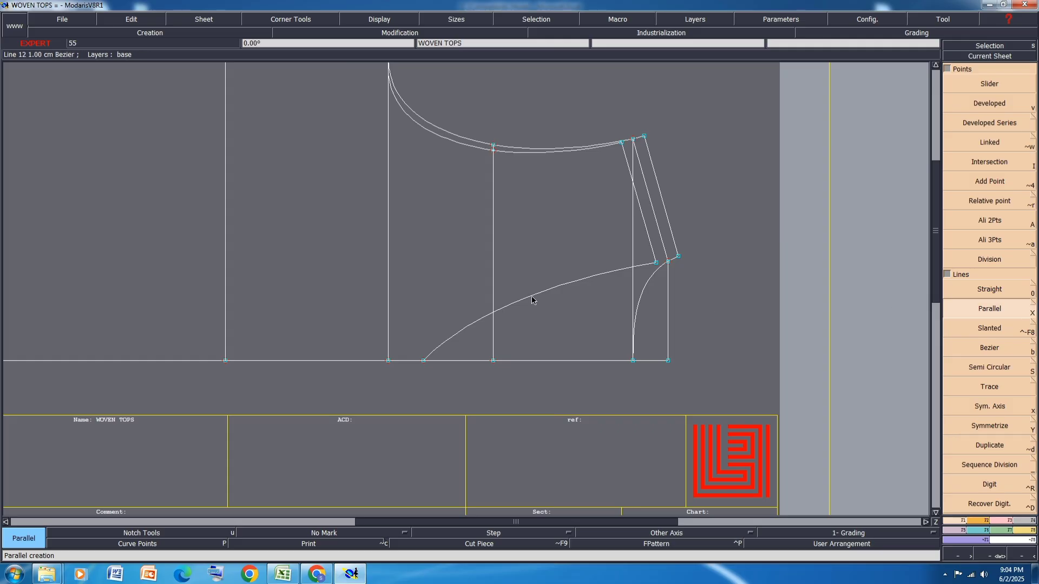
{"action": "left_click", "coordinate": [643, 282]}
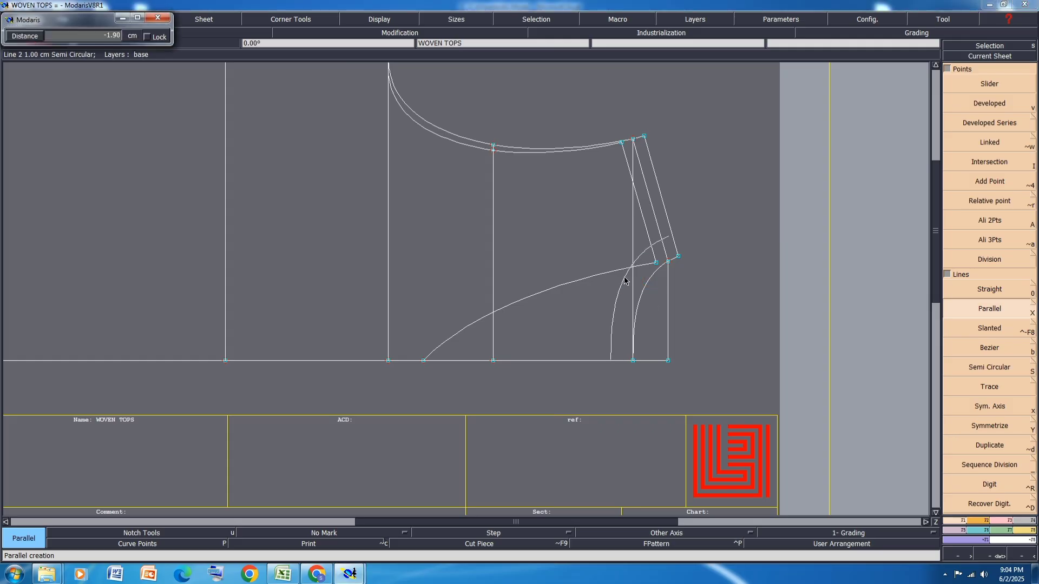
{"action": "type", "text": "-3.00"}
{"action": "key", "text": "Return"}
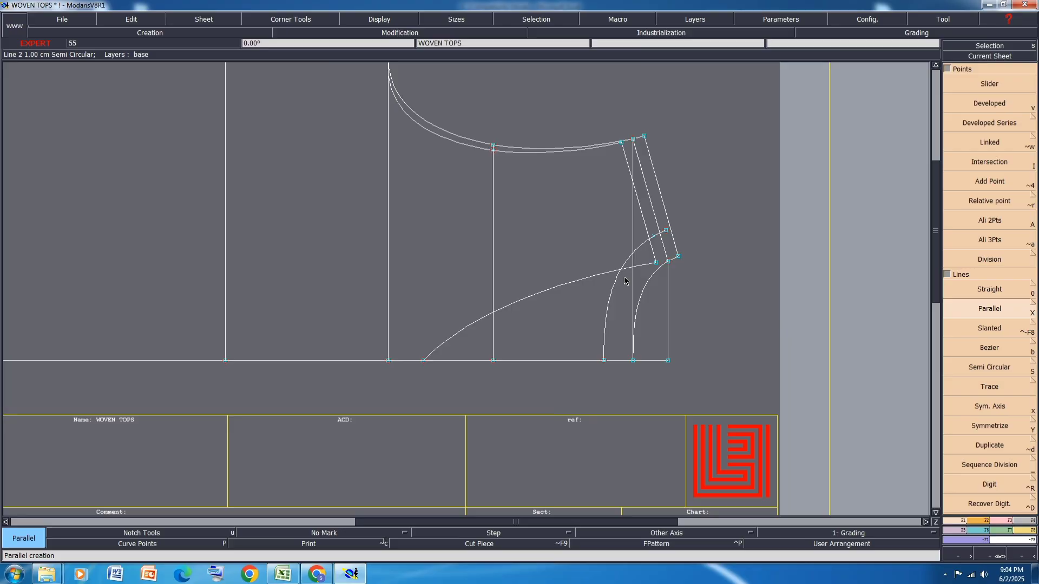
{"action": "left_click", "coordinate": [586, 277]}
{"action": "type", "text": "-2.50"}
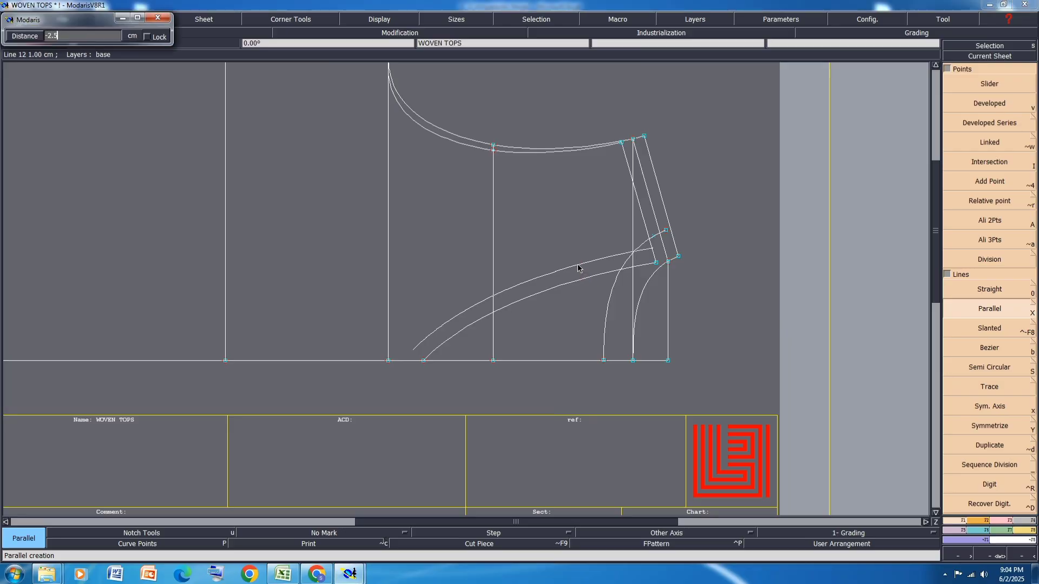
{"action": "key", "text": "Return"}
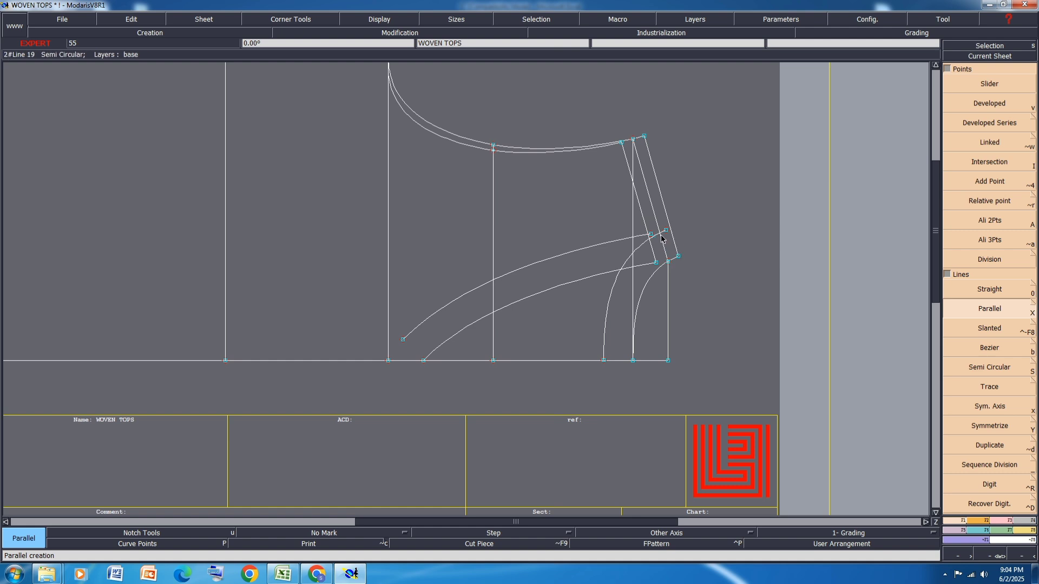
- Lengthen the shoulder end of the back neckband line to the outer shoulder line with Len.Str.Line
{"action": "scroll", "coordinate": [680, 228], "scroll_direction": "up", "scroll_amount": 2}
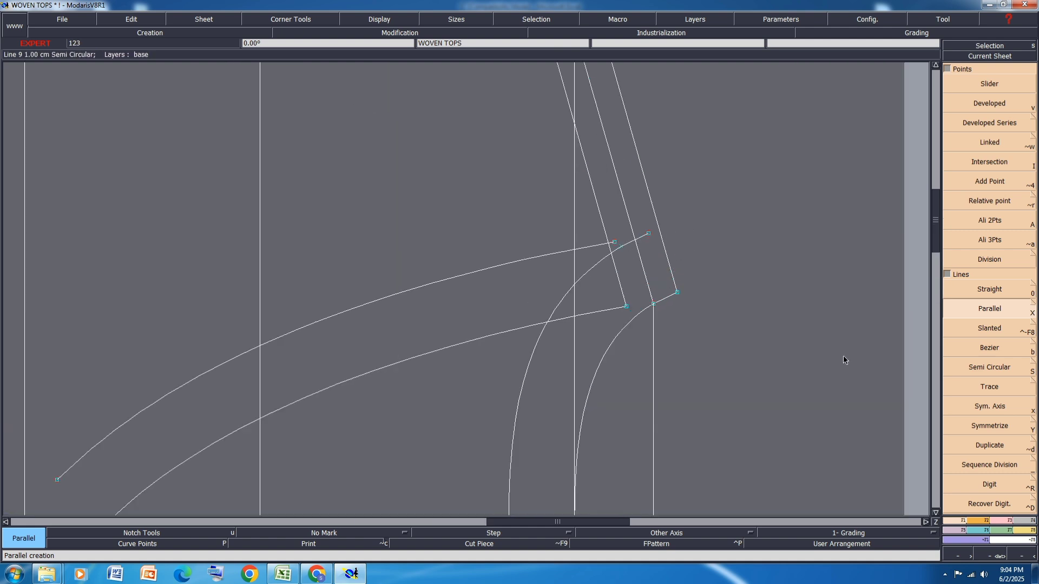
{"action": "key", "text": "equal"}
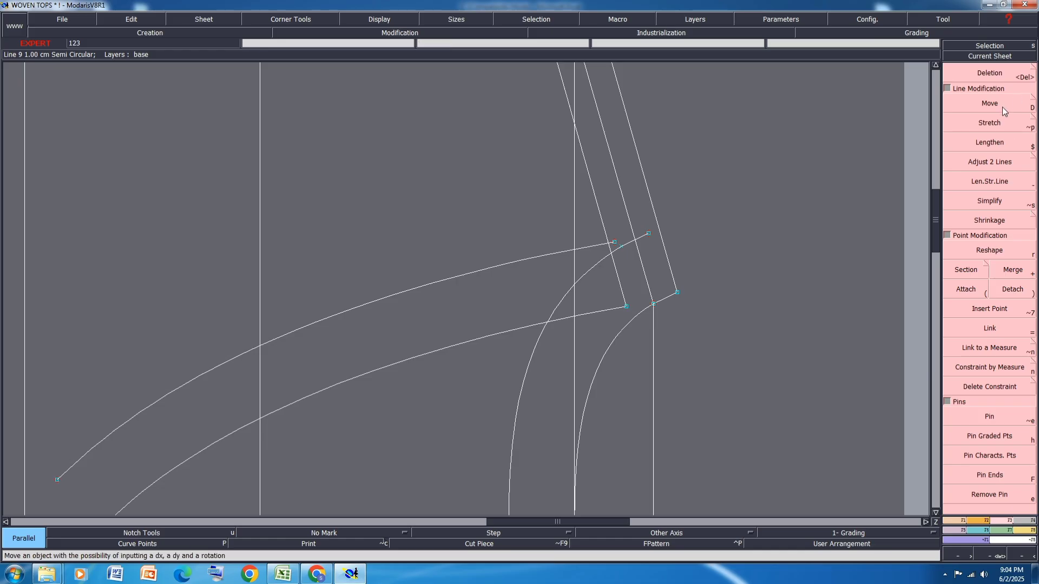
{"action": "left_click", "coordinate": [1017, 187]}
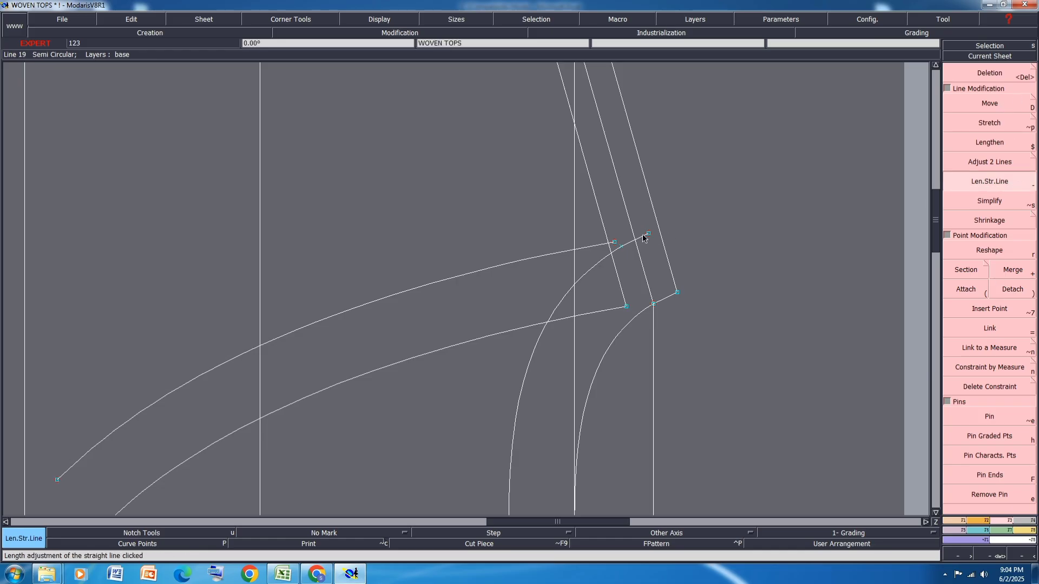
{"action": "left_click", "coordinate": [644, 236]}
{"action": "left_click", "coordinate": [660, 227]}
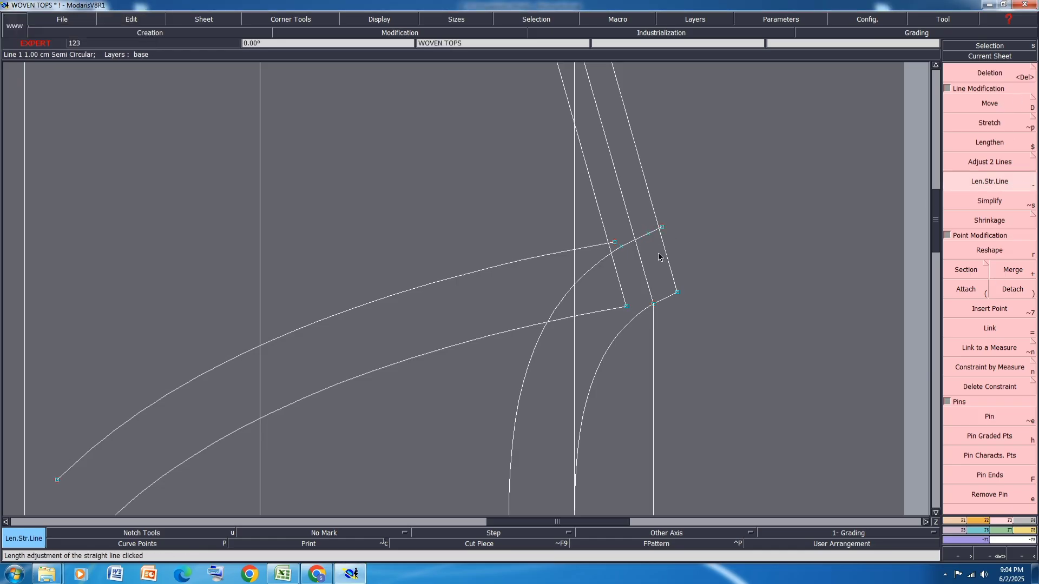
- Measure the neckband width along the back shoulder line and along the front shoulder line
{"action": "key", "text": "m"}
{"action": "left_click", "coordinate": [676, 293]}
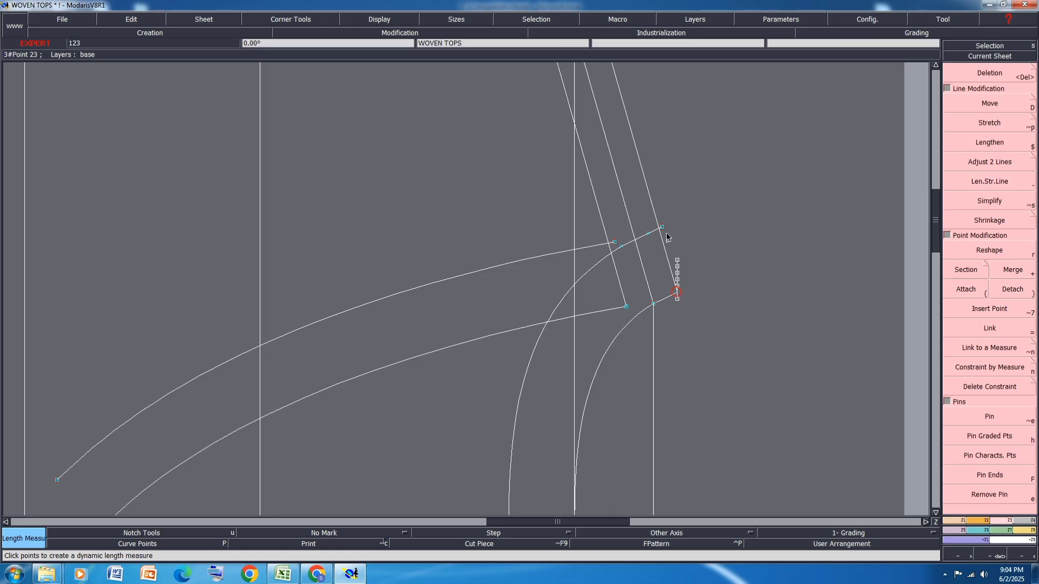
{"action": "key", "text": "ctrl+z"}
{"action": "left_click", "coordinate": [678, 293]}
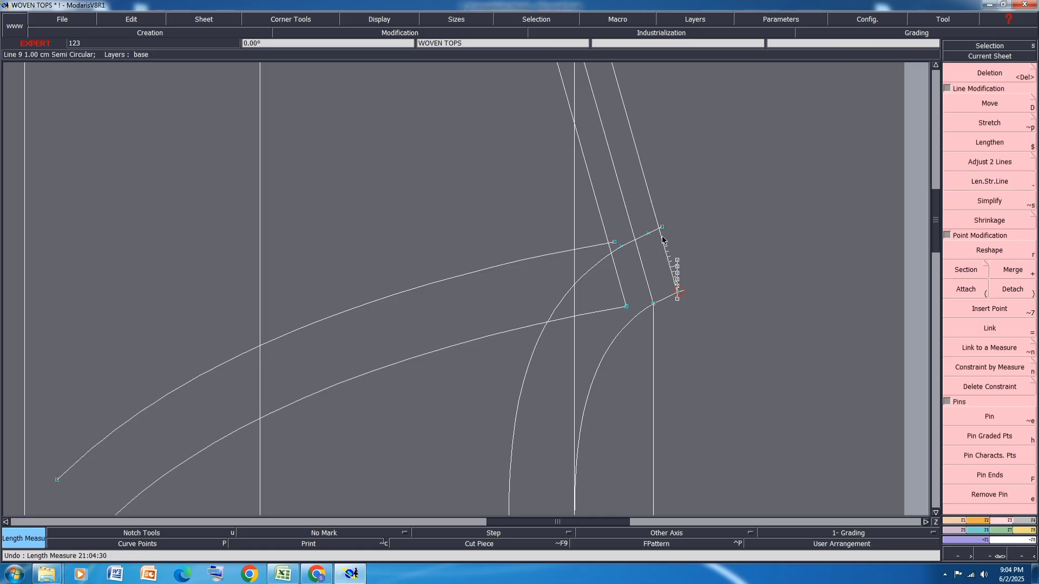
{"action": "left_click", "coordinate": [662, 227]}
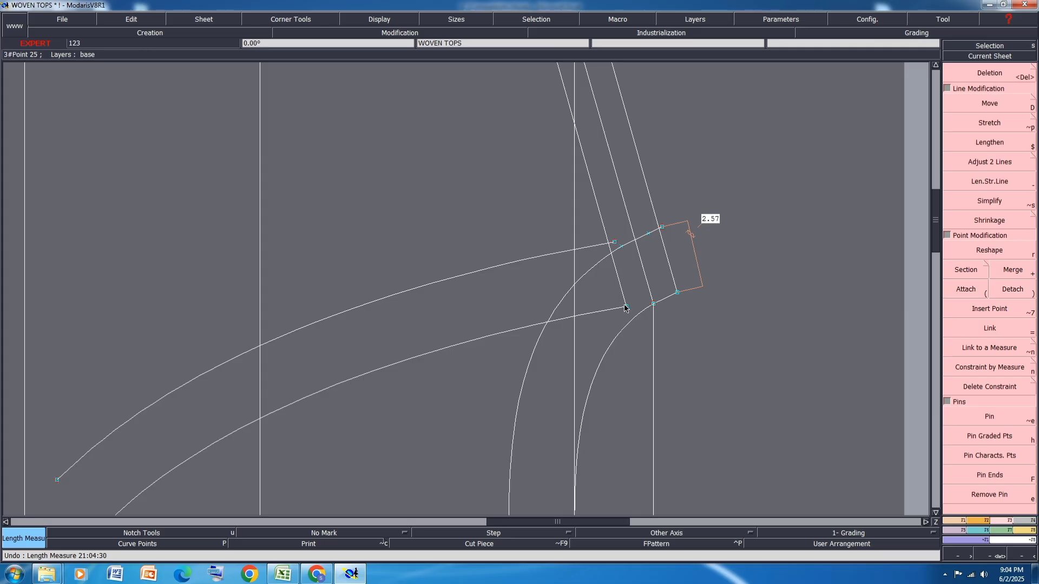
{"action": "left_click", "coordinate": [608, 243]}
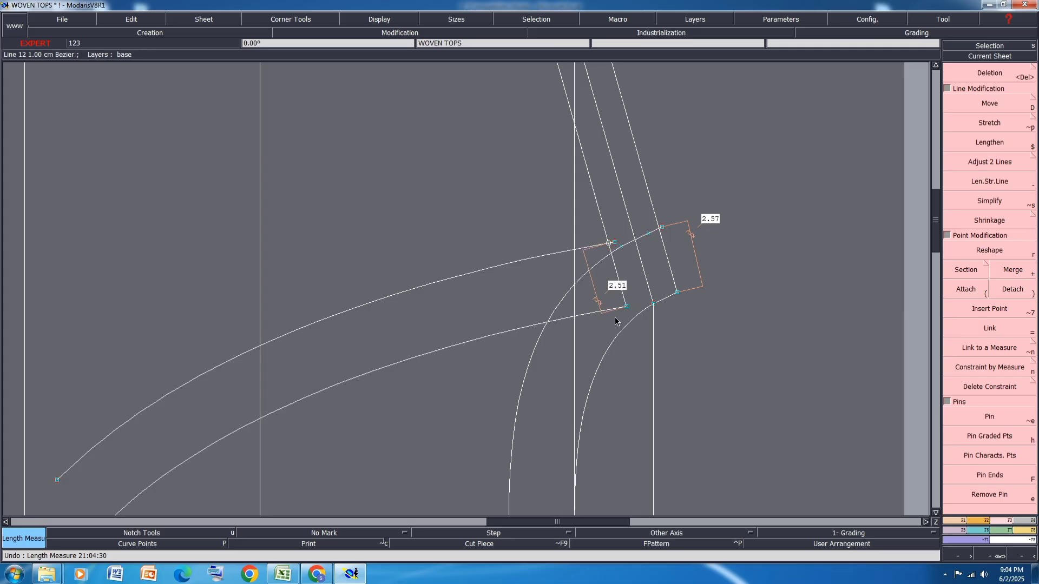
- Reshape the back neckband line by moving its shoulder end point slightly closer to the neck point
{"action": "key", "text": "r"}
{"action": "left_click", "coordinate": [662, 227]}
{"action": "left_click", "coordinate": [662, 229]}
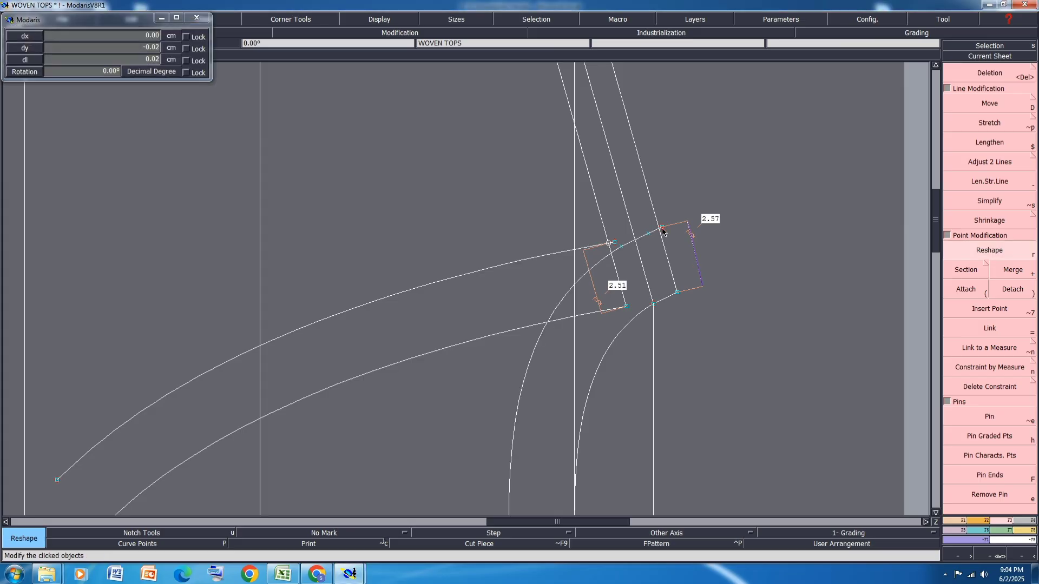
- Delete the two neckband width measures and the intersection point on the front shoulder line
{"action": "key", "text": "Delete"}
{"action": "left_click", "coordinate": [695, 252]}
{"action": "left_click", "coordinate": [597, 297]}
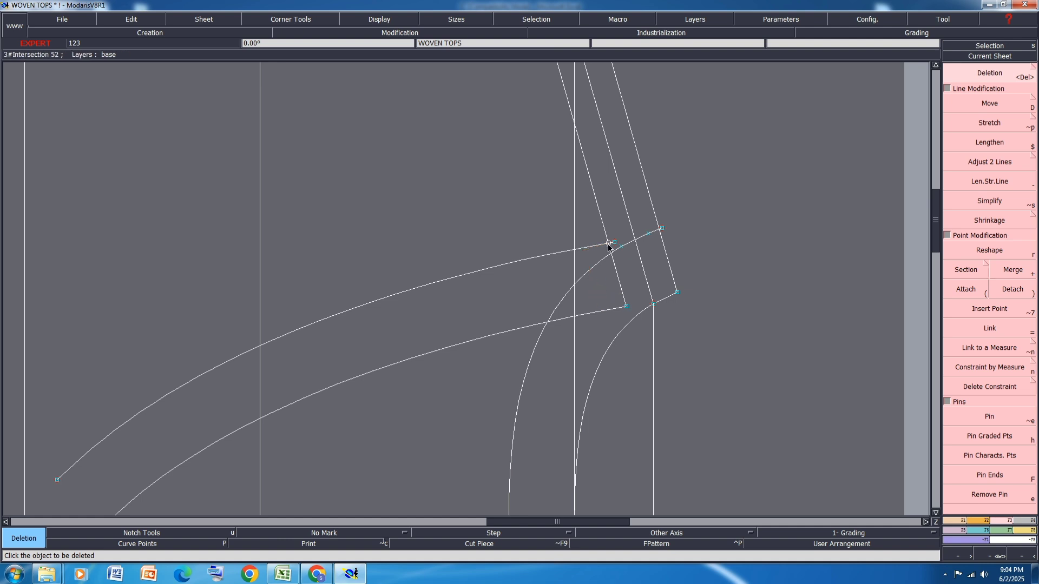
{"action": "left_click", "coordinate": [608, 244]}
- Lengthen the front neckband line just past the centre front line and delete its former end point
{"action": "scroll", "coordinate": [690, 220], "scroll_direction": "down", "scroll_amount": 1}
{"action": "scroll", "coordinate": [376, 352], "scroll_direction": "up", "scroll_amount": 1}
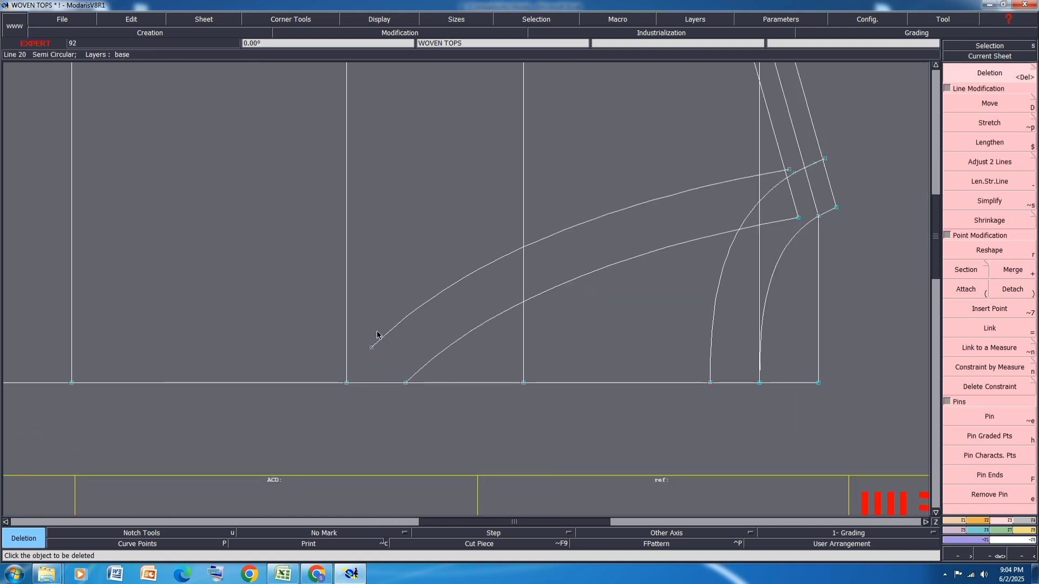
{"action": "key", "text": "minus"}
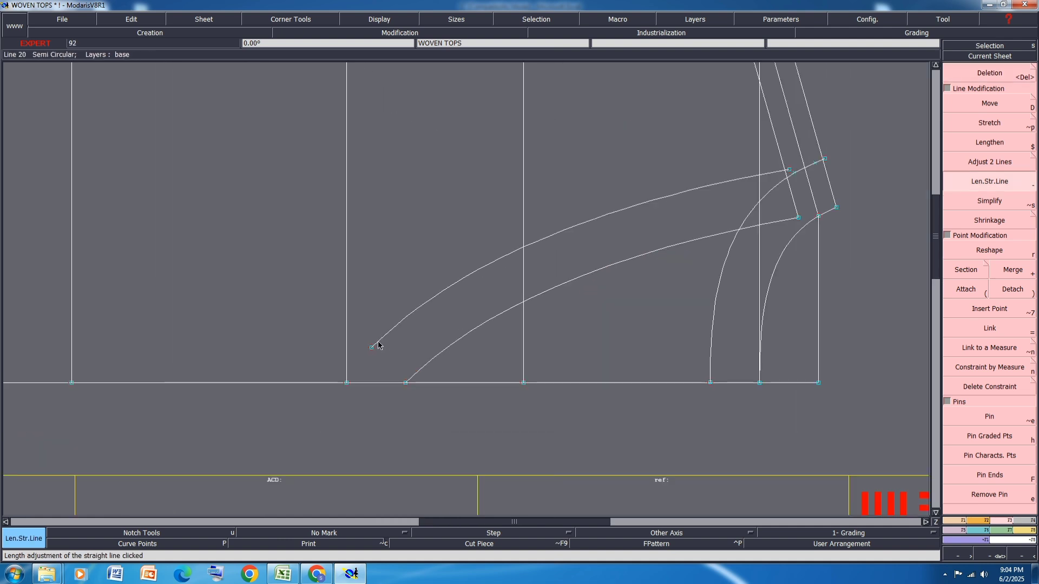
{"action": "left_click", "coordinate": [378, 345]}
{"action": "left_click", "coordinate": [336, 389]}
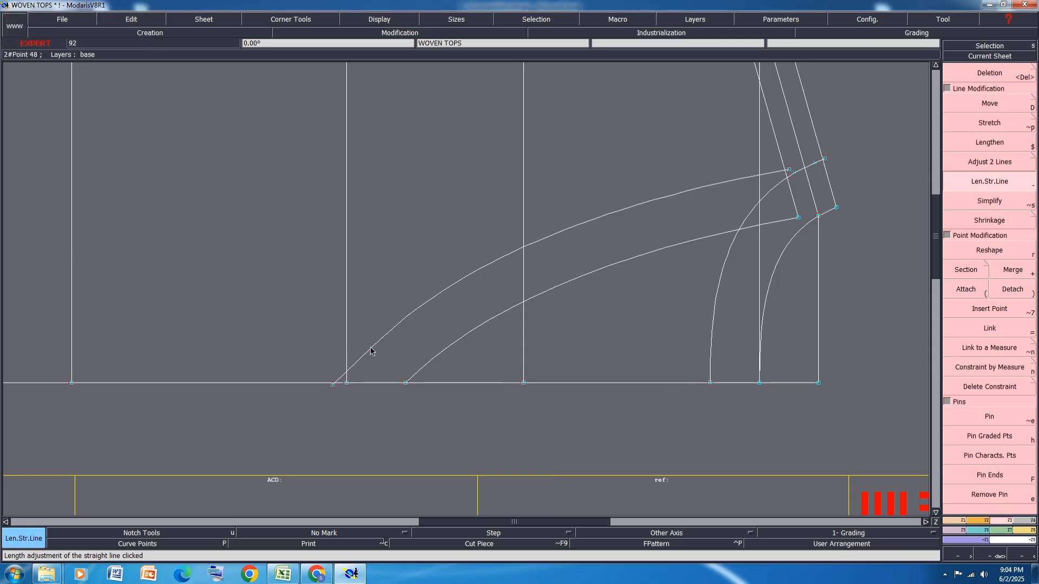
{"action": "key", "text": "Delete"}
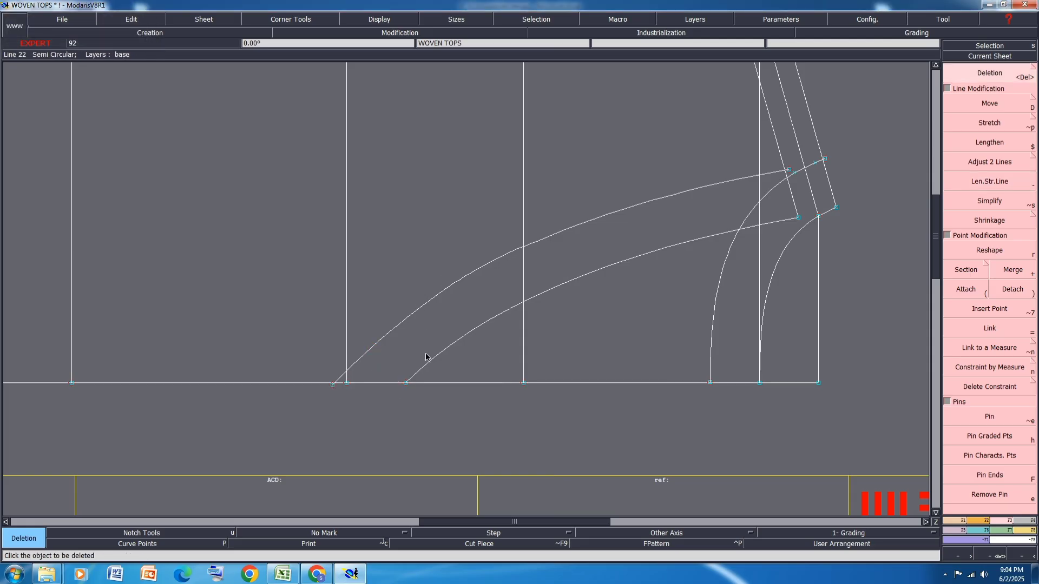
- Create a dynamic length measure along the centre front between the front neckline and the neckband line
{"action": "scroll", "coordinate": [426, 357], "scroll_direction": "up", "scroll_amount": 2}
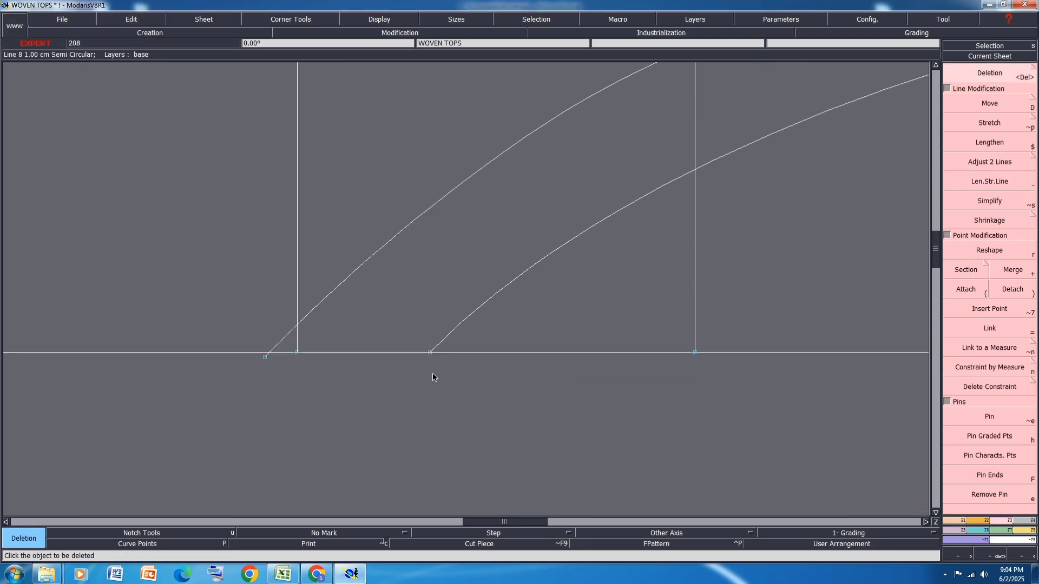
{"action": "left_click", "coordinate": [1028, 531]}
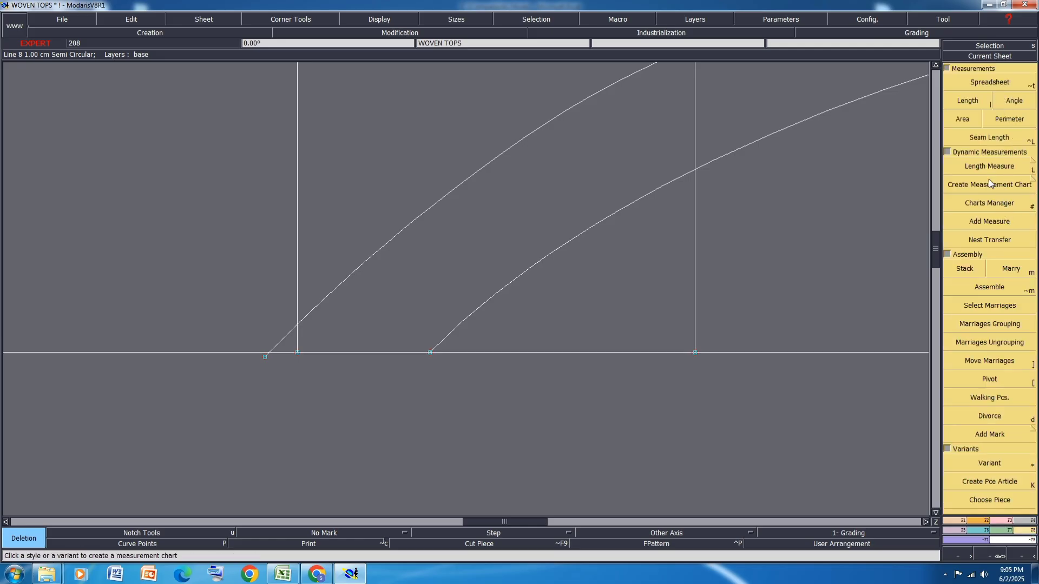
{"action": "left_click", "coordinate": [1002, 165]}
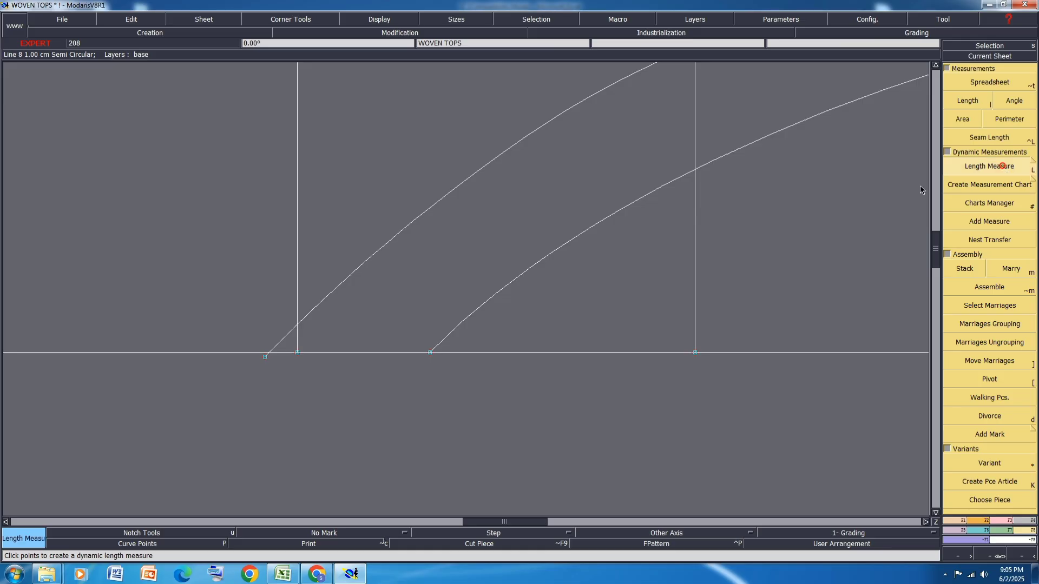
{"action": "left_click", "coordinate": [429, 352]}
{"action": "left_click", "coordinate": [271, 352]}
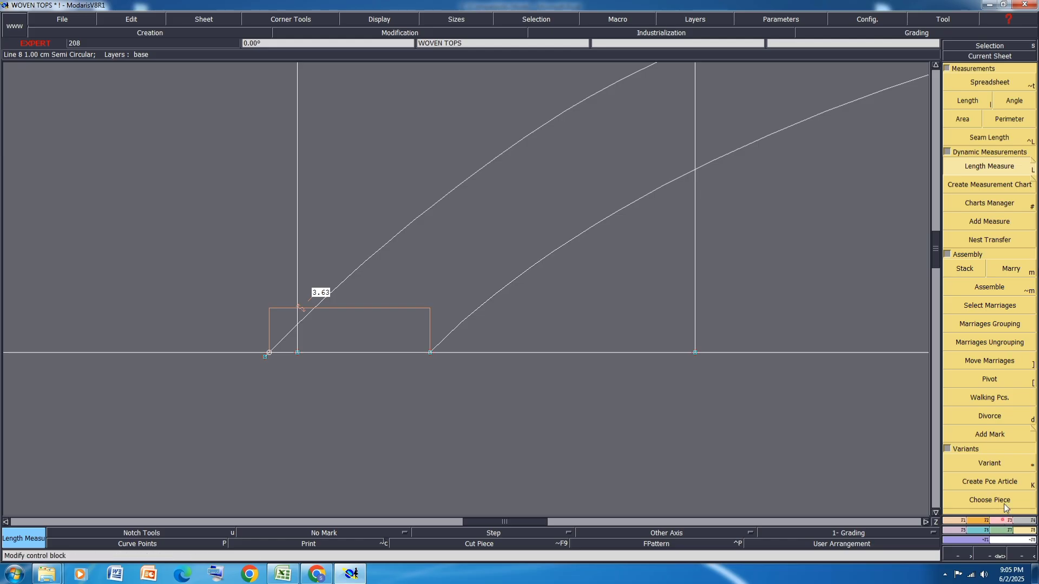
- Reshape the front neckband line's lower end along the centre front until the neckband width there is 4.50 cm
{"action": "left_click", "coordinate": [1005, 521]}
{"action": "left_click", "coordinate": [997, 252]}
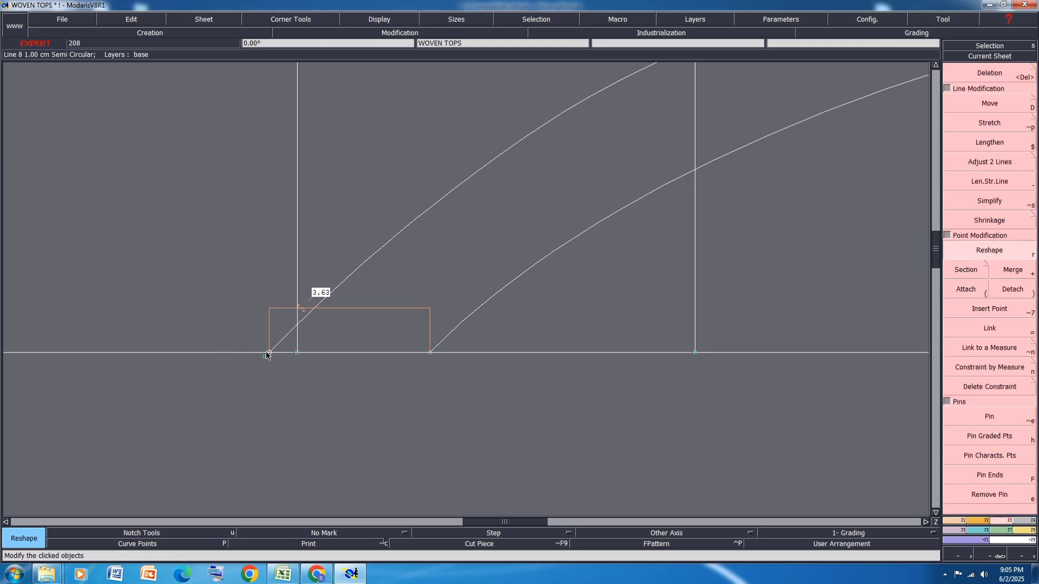
{"action": "left_click", "coordinate": [266, 355]}
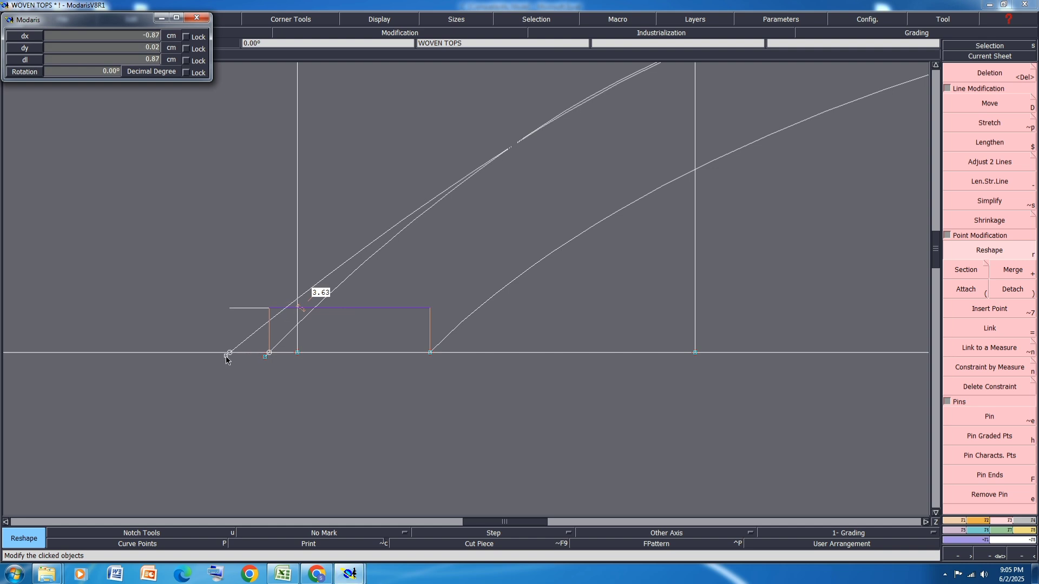
{"action": "left_click", "coordinate": [215, 357]}
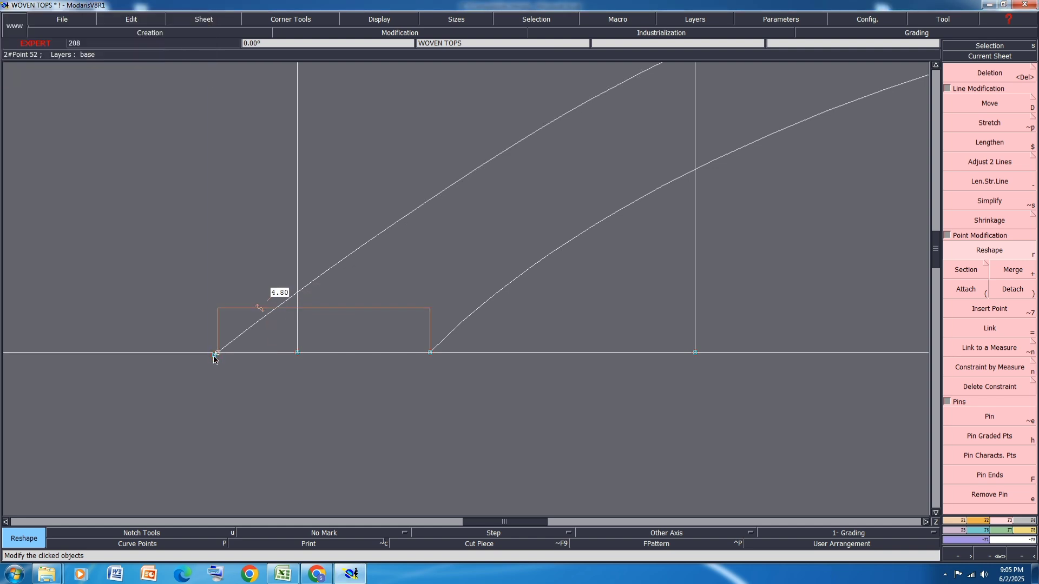
{"action": "left_click", "coordinate": [215, 357]}
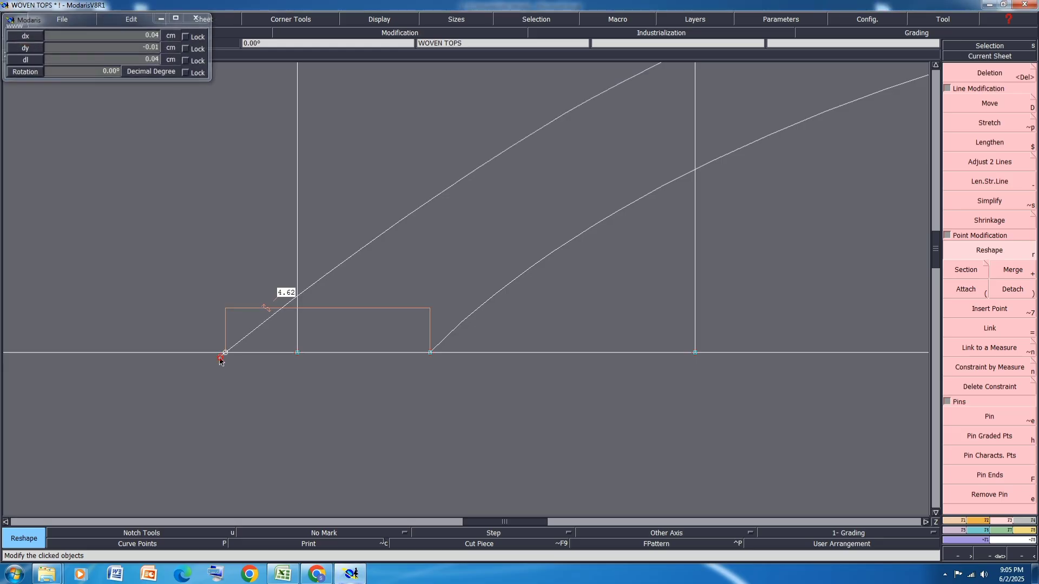
{"action": "left_click", "coordinate": [221, 360]}
{"action": "left_click", "coordinate": [220, 361]}
{"action": "left_click", "coordinate": [223, 357]}
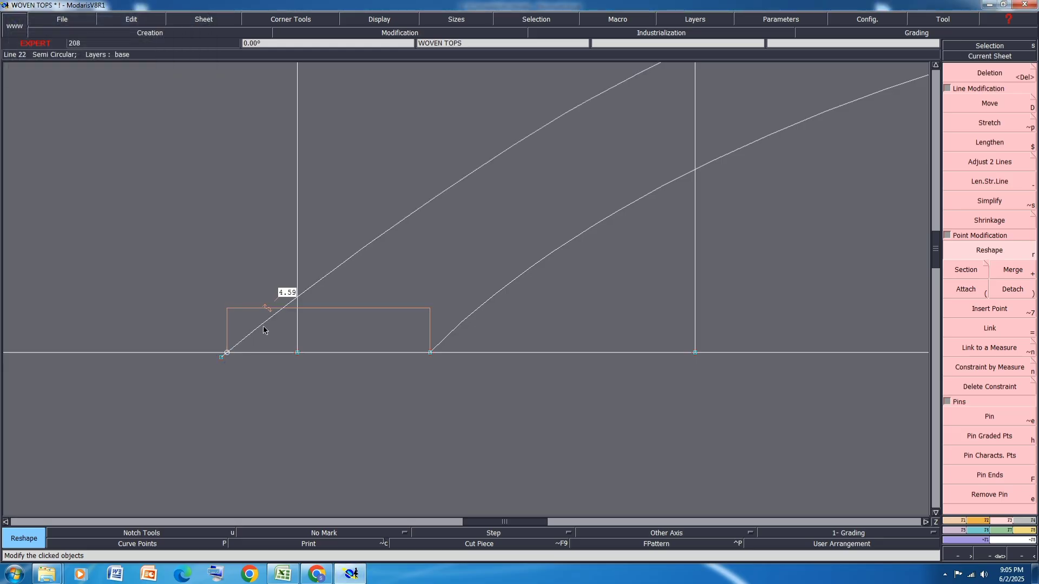
{"action": "left_click", "coordinate": [224, 360]}
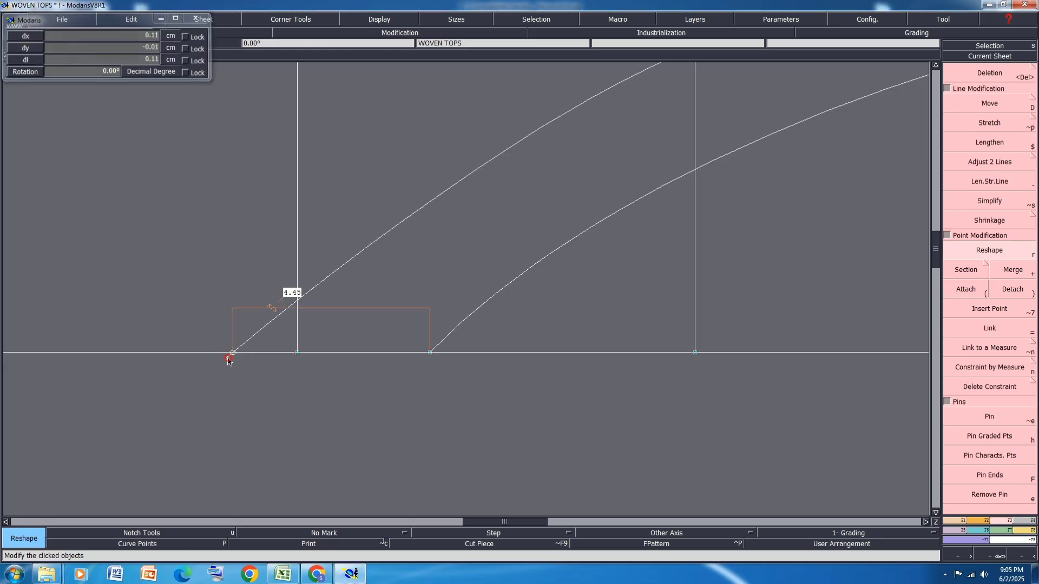
{"action": "left_click", "coordinate": [227, 361]}
{"action": "left_click", "coordinate": [227, 362]}
{"action": "left_click", "coordinate": [230, 360]}
- Display the curve points and reshape the front neckband line by moving its curve point nearest centre front, smoothing the lower curve
{"action": "scroll", "coordinate": [323, 337], "scroll_direction": "down", "scroll_amount": 1}
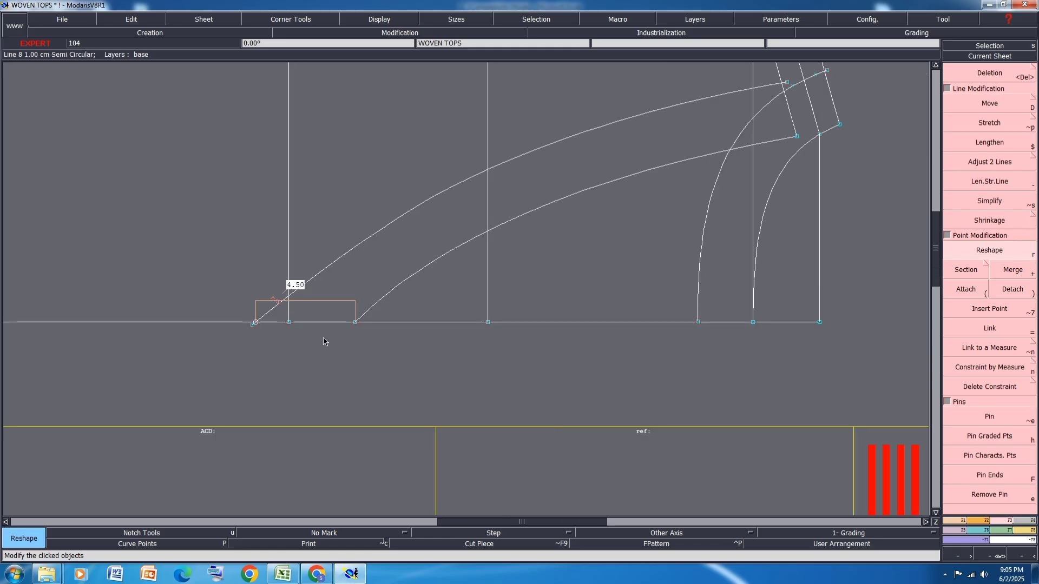
{"action": "left_click", "coordinate": [155, 549]}
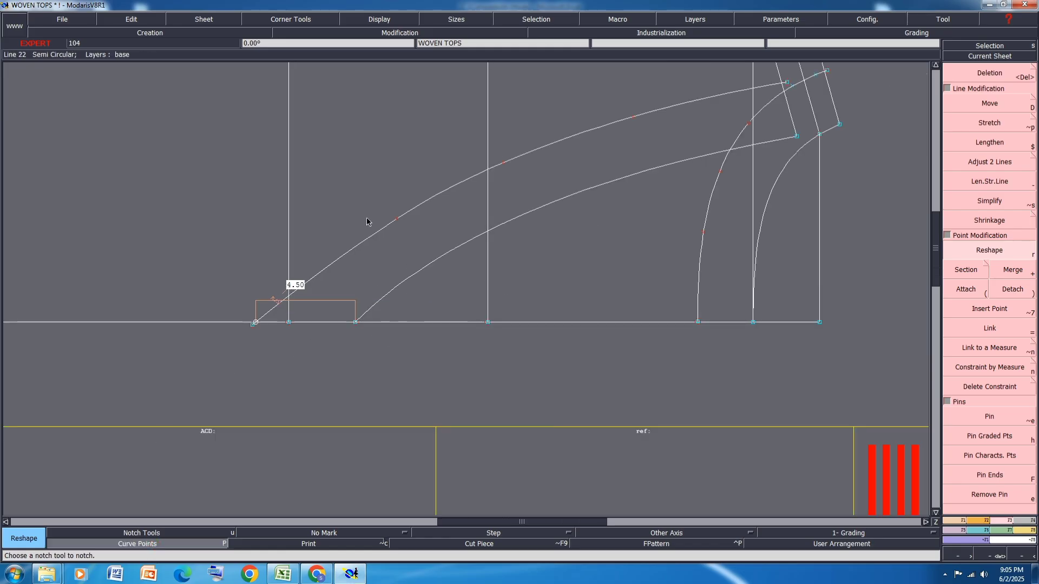
{"action": "left_click", "coordinate": [397, 219]}
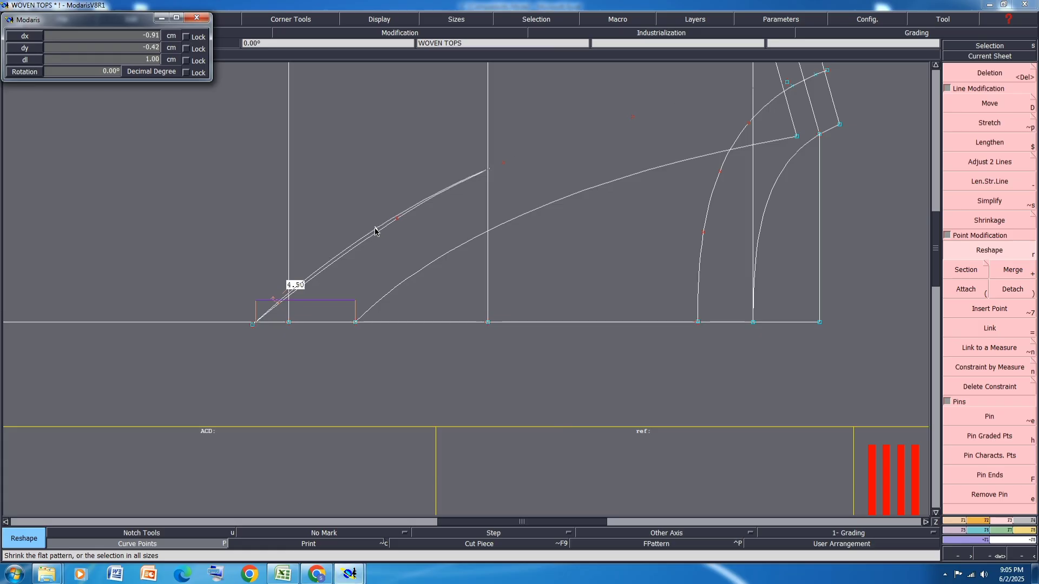
{"action": "left_click", "coordinate": [376, 231]}
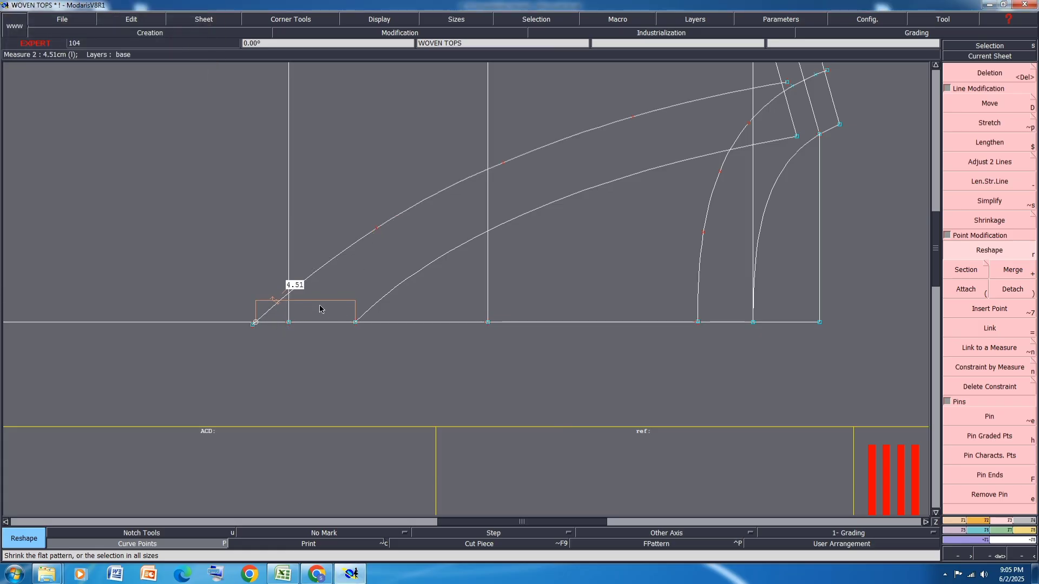
- Delete the neckband width measure at centre front and save the model
{"action": "key", "text": "Delete"}
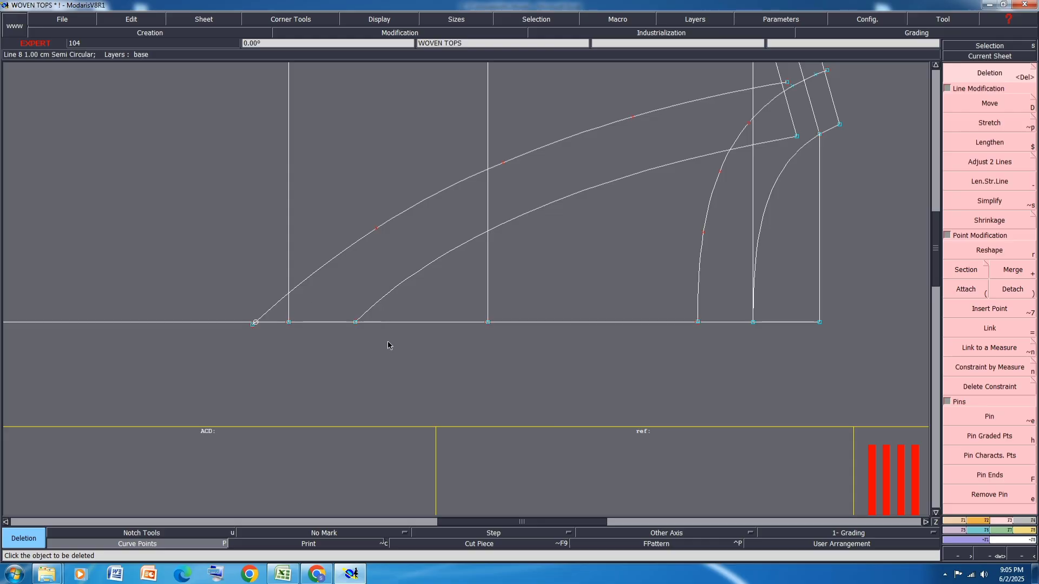
{"action": "key", "text": "ctrl+s"}
{"action": "left_click", "coordinate": [447, 347]}
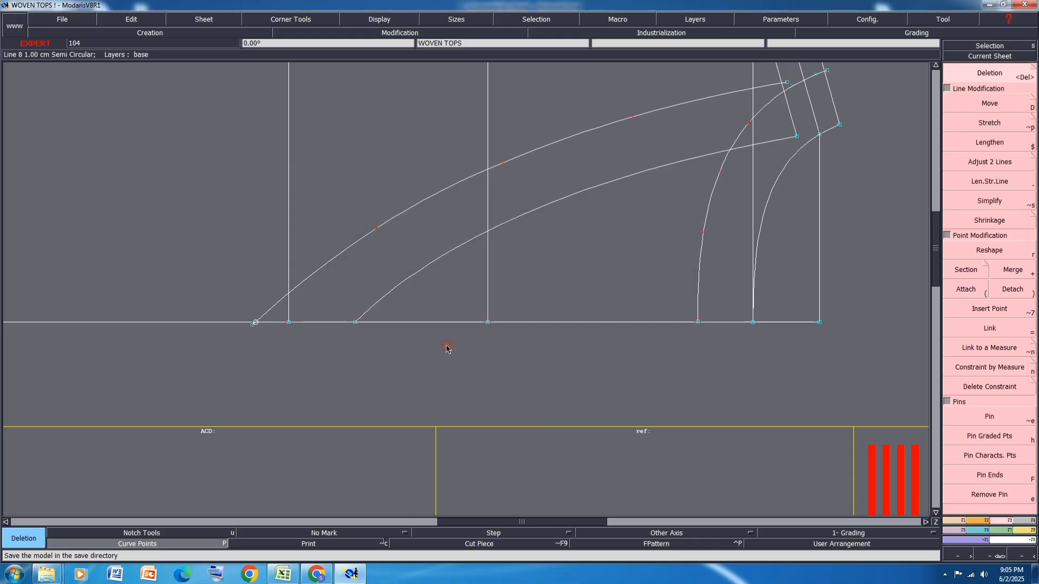
- Arrange all sheets, hide the curve points, and set the line seam value to 0 for all selected pattern lines
{"action": "key", "text": "j"}
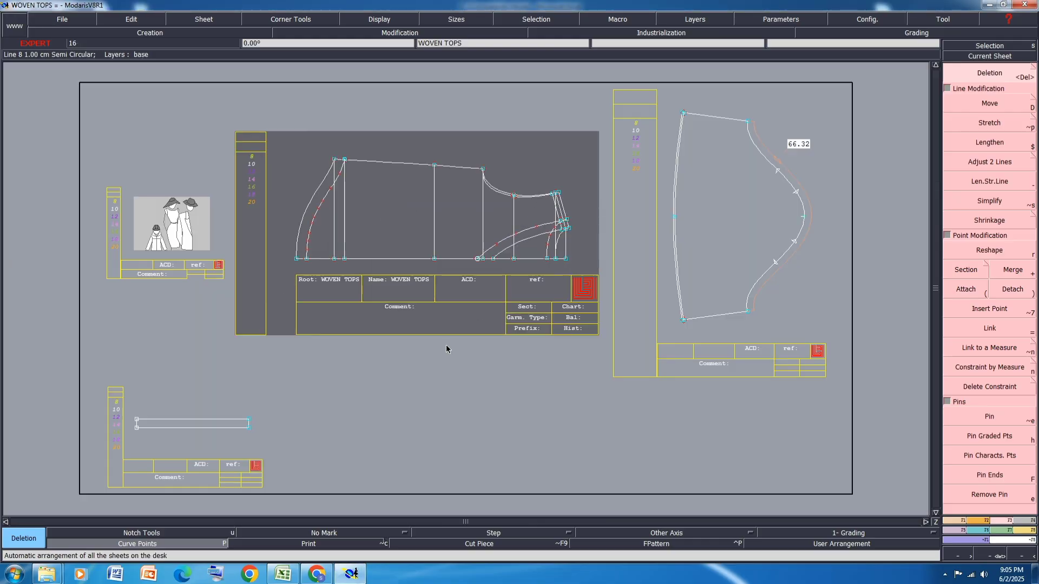
{"action": "left_click", "coordinate": [156, 545]}
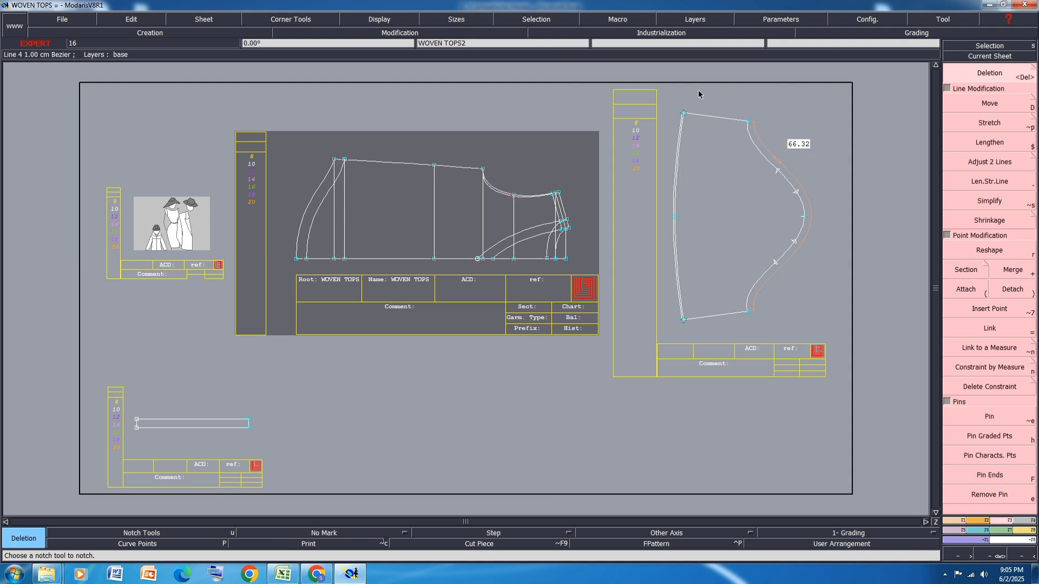
{"action": "left_click", "coordinate": [677, 297]}
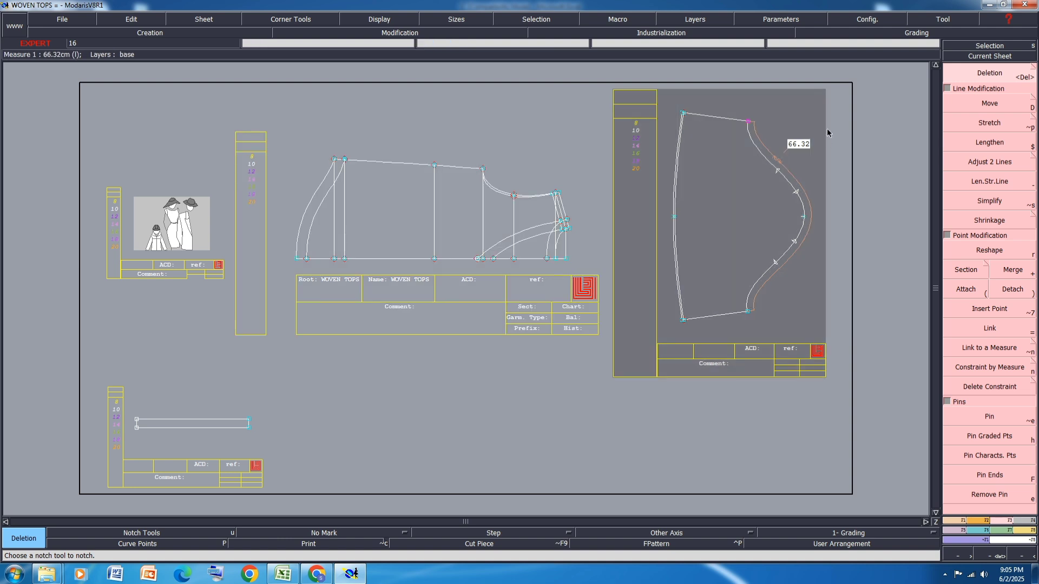
{"action": "left_click_drag", "start_coordinate": [830, 65], "coordinate": [70, 479]}
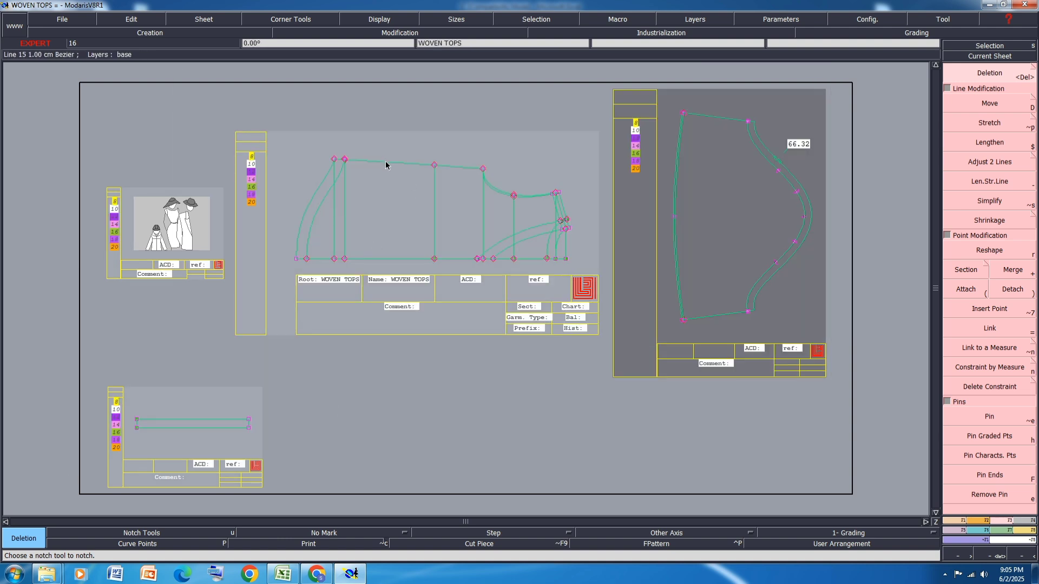
{"action": "key", "text": "l"}
{"action": "left_click", "coordinate": [385, 162]}
{"action": "key", "text": "Down"}
{"action": "type", "text": "0"}
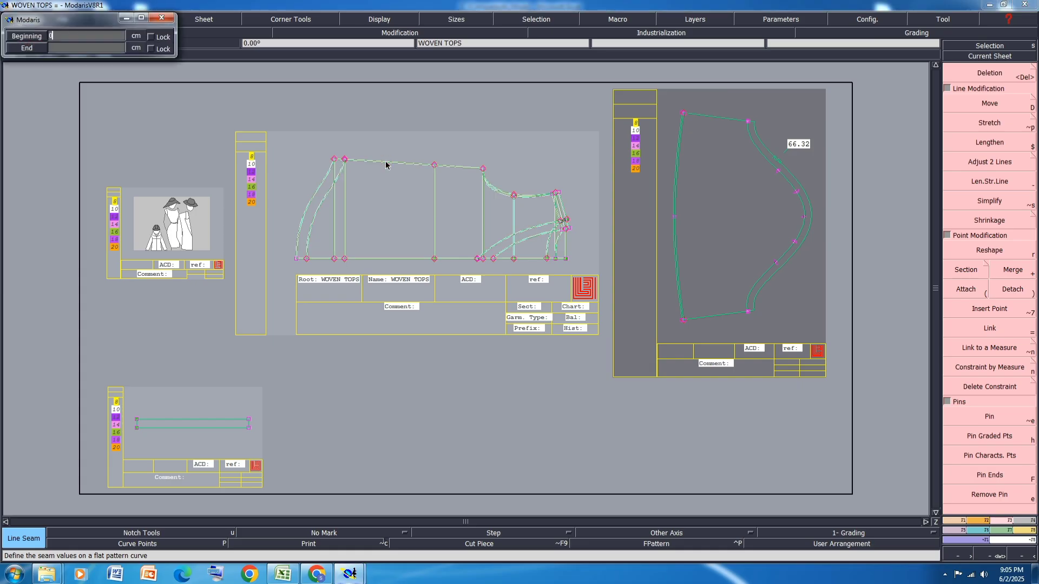
{"action": "key", "text": "Return"}
{"action": "left_click", "coordinate": [420, 380]}
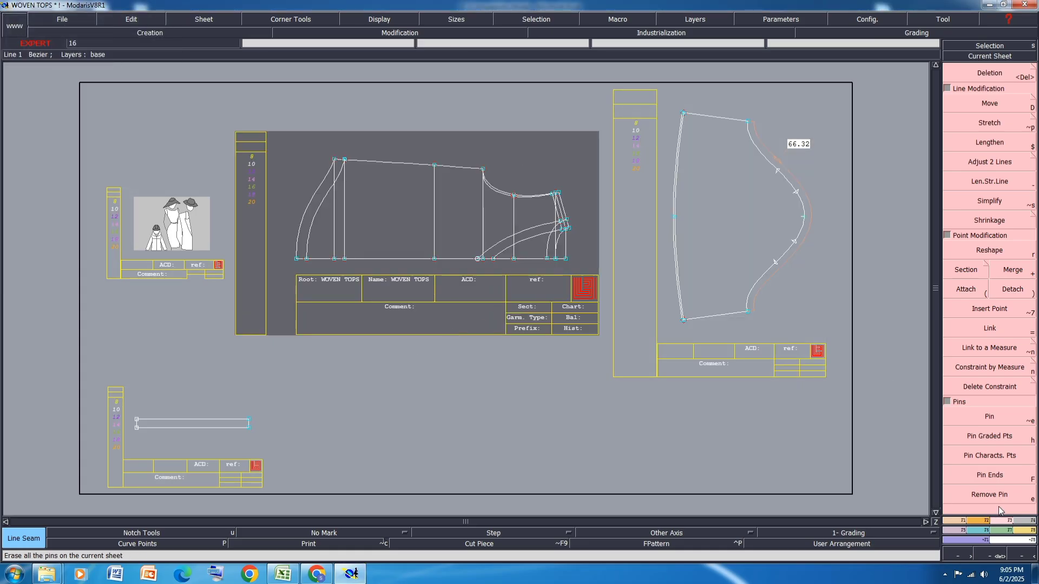
- Start a seam piece extraction with the middle shoulder line, inner hem curve, waist, chest and across-armhole lines as internal lines
{"action": "left_click", "coordinate": [1023, 525]}
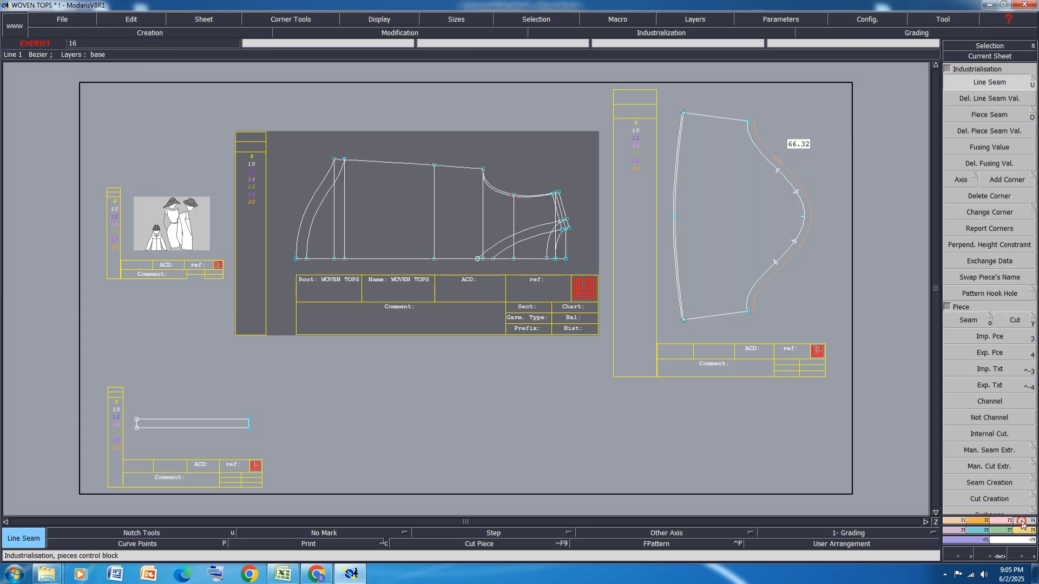
{"action": "left_click", "coordinate": [968, 320]}
{"action": "scroll", "coordinate": [377, 173], "scroll_direction": "up", "scroll_amount": 1}
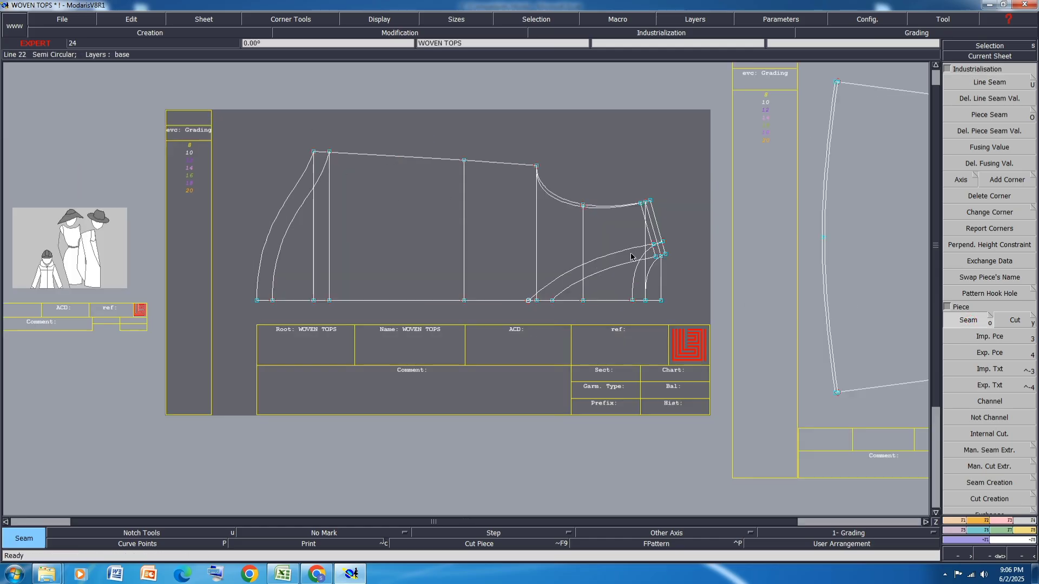
{"action": "scroll", "coordinate": [650, 224], "scroll_direction": "up", "scroll_amount": 1}
{"action": "left_click", "coordinate": [662, 233]}
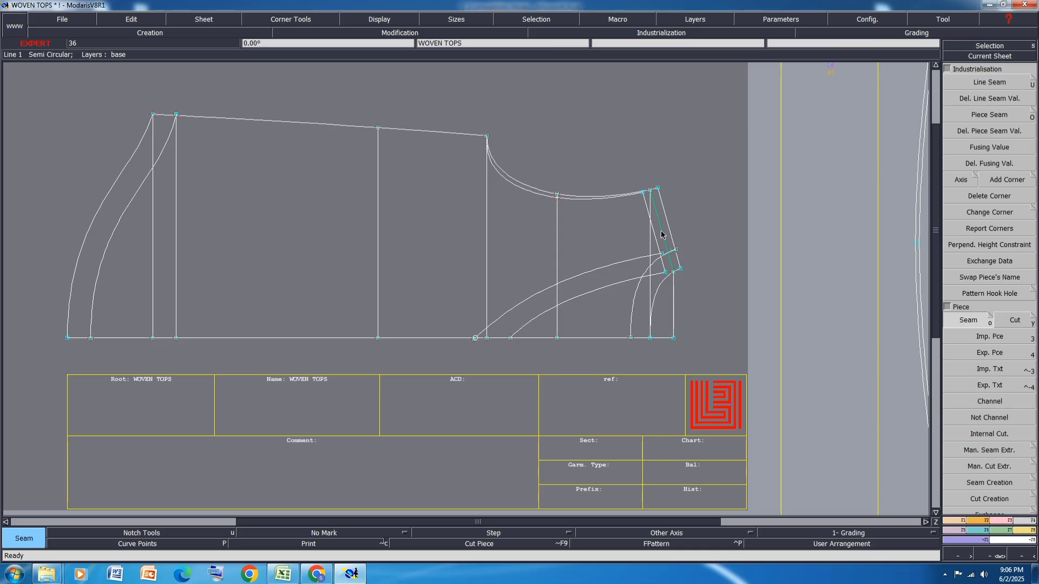
{"action": "left_click", "coordinate": [112, 241]}
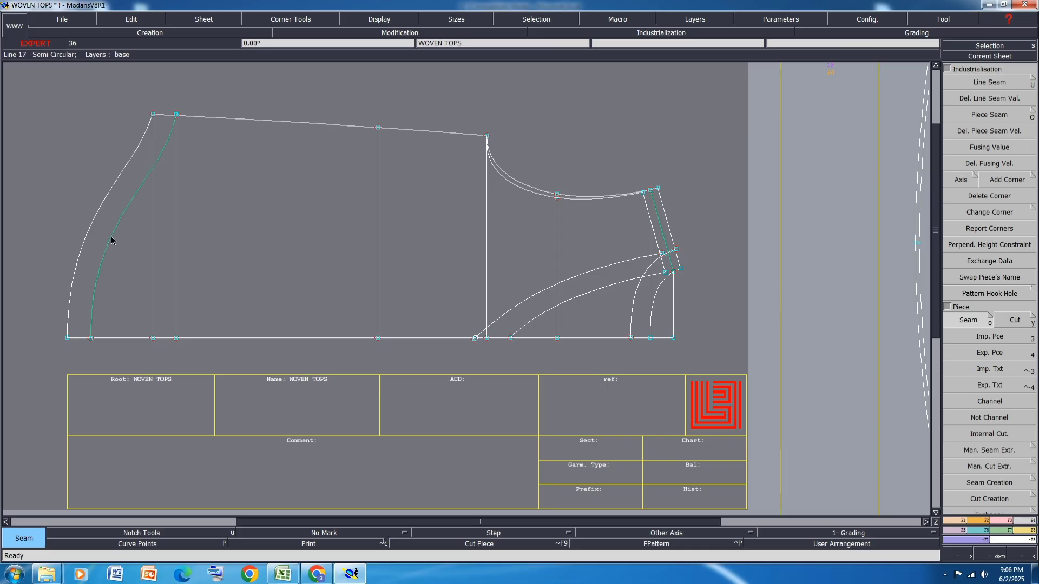
{"action": "left_click", "coordinate": [379, 248]}
{"action": "left_click", "coordinate": [489, 250]}
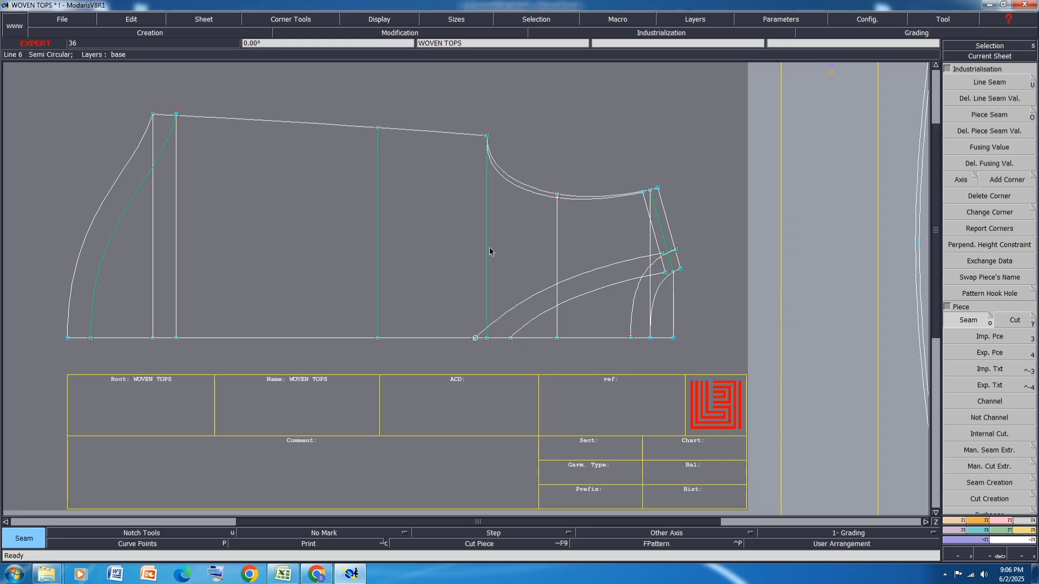
{"action": "left_click", "coordinate": [557, 244]}
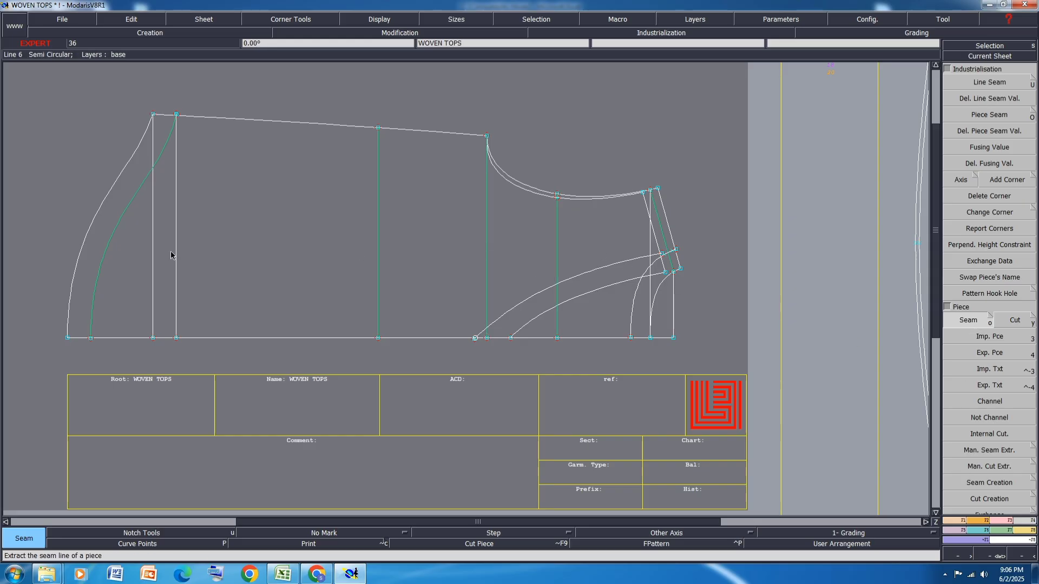
- Try to add the body areas from the outer hem to the shoulder to the extracted piece, and undo the extraction
{"action": "left_click", "coordinate": [86, 295]}
{"action": "left_click", "coordinate": [241, 232]}
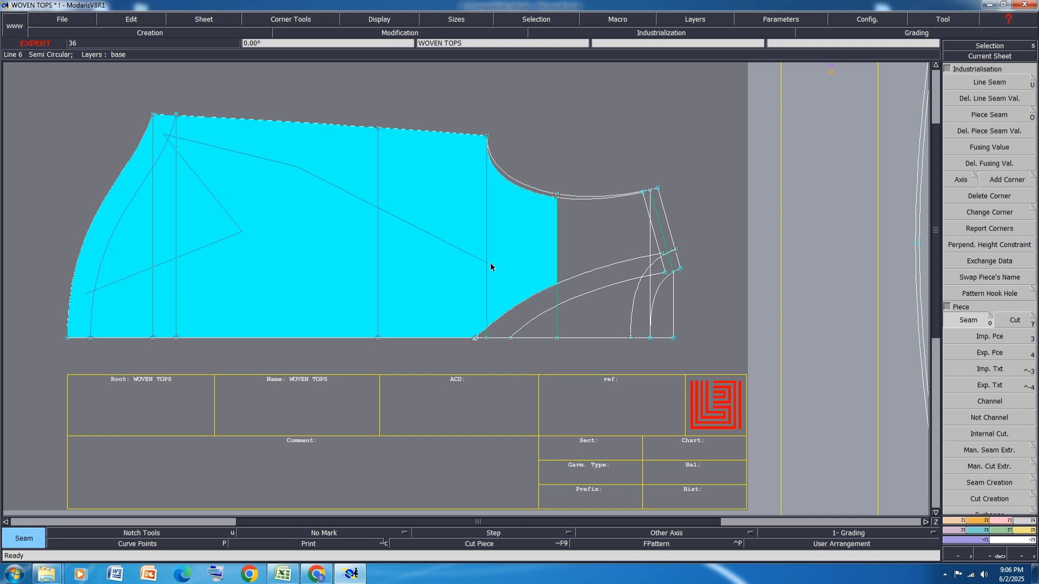
{"action": "left_click", "coordinate": [586, 317]}
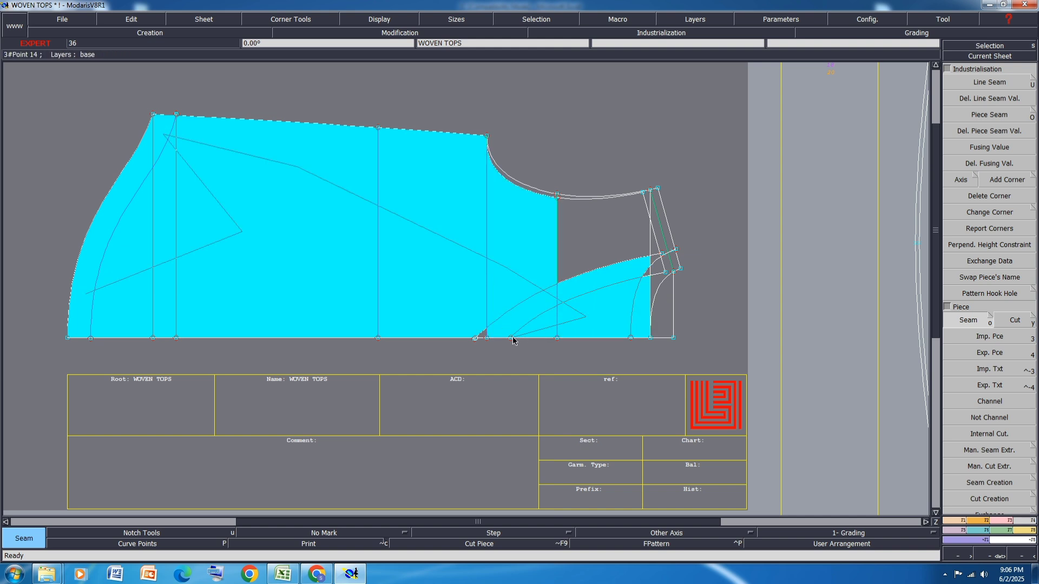
{"action": "left_click", "coordinate": [483, 333]}
{"action": "scroll", "coordinate": [593, 271], "scroll_direction": "up", "scroll_amount": 3}
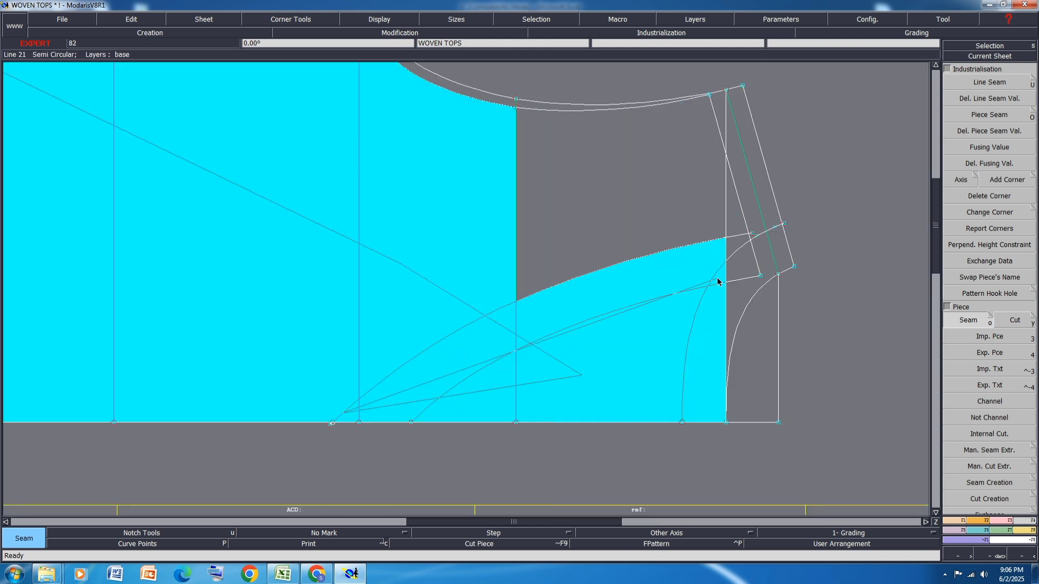
{"action": "left_click", "coordinate": [742, 265]}
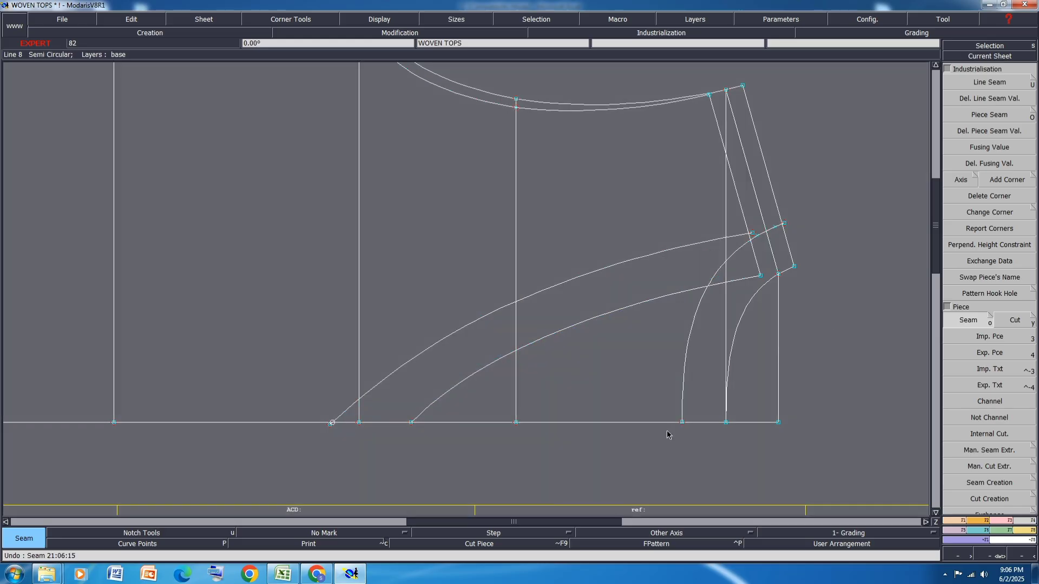
- Lengthen the back neckband line slightly past the centre back line
{"action": "key", "text": "l"}
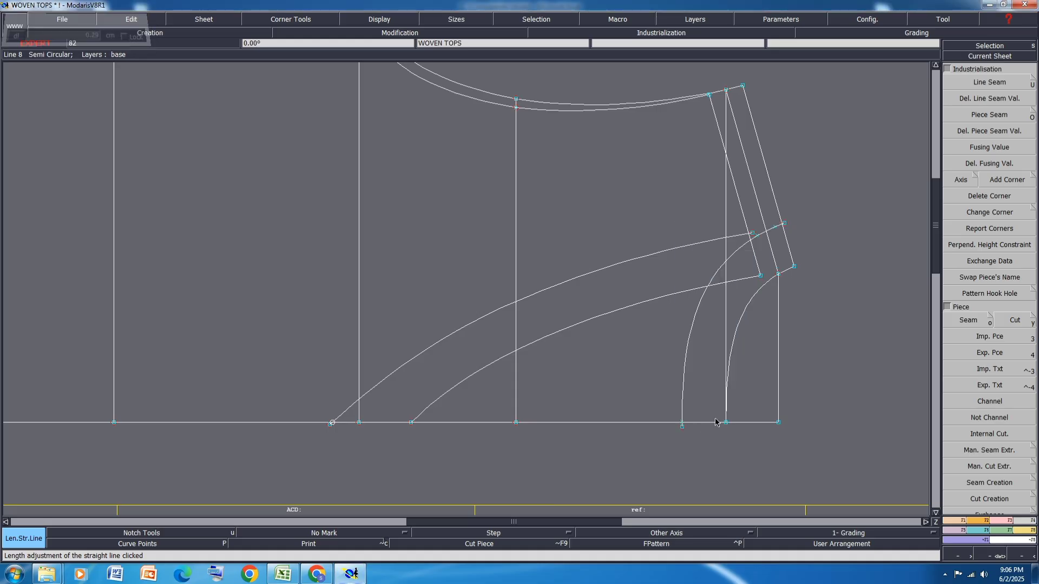
{"action": "scroll", "coordinate": [719, 423], "scroll_direction": "down", "scroll_amount": 5}
{"action": "scroll", "coordinate": [723, 389], "scroll_direction": "up", "scroll_amount": 3}
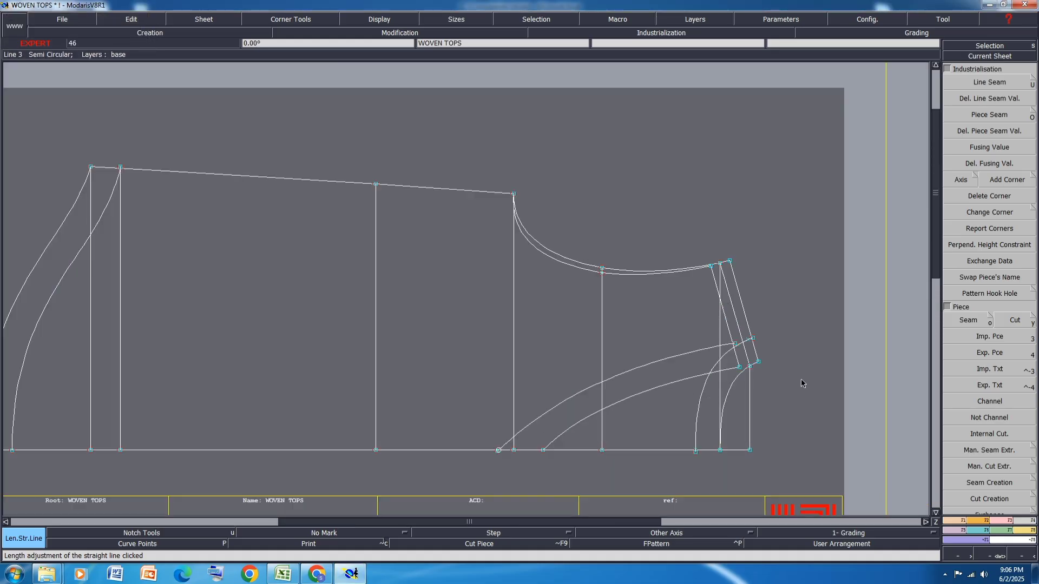
- Restart the seam extraction of the back piece, picking the middle shoulder, across-armhole, chest, waist and inner hem lines as internal lines
{"action": "key", "text": "o"}
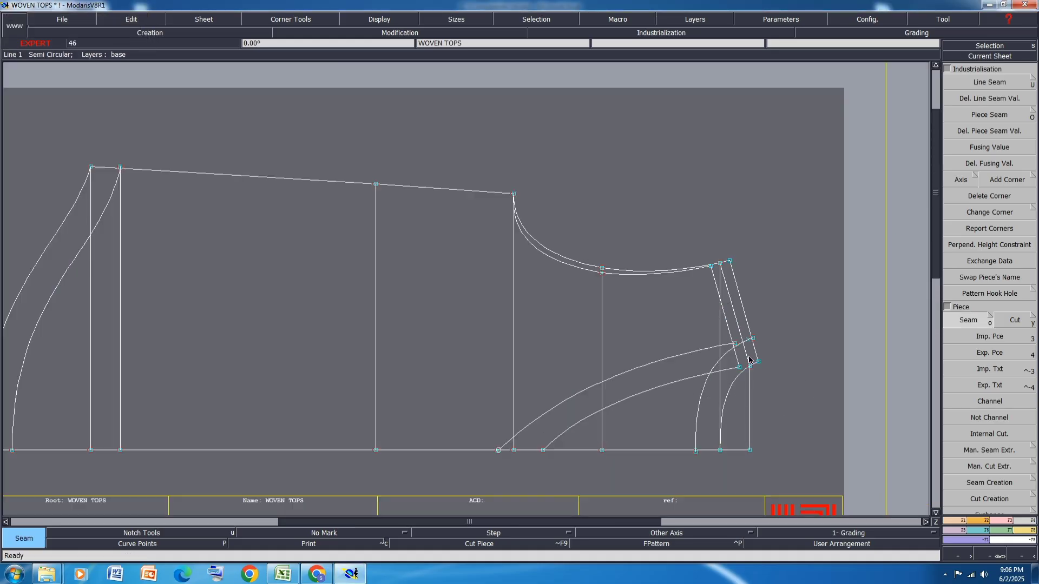
{"action": "left_click", "coordinate": [739, 320]}
{"action": "left_click", "coordinate": [602, 329]}
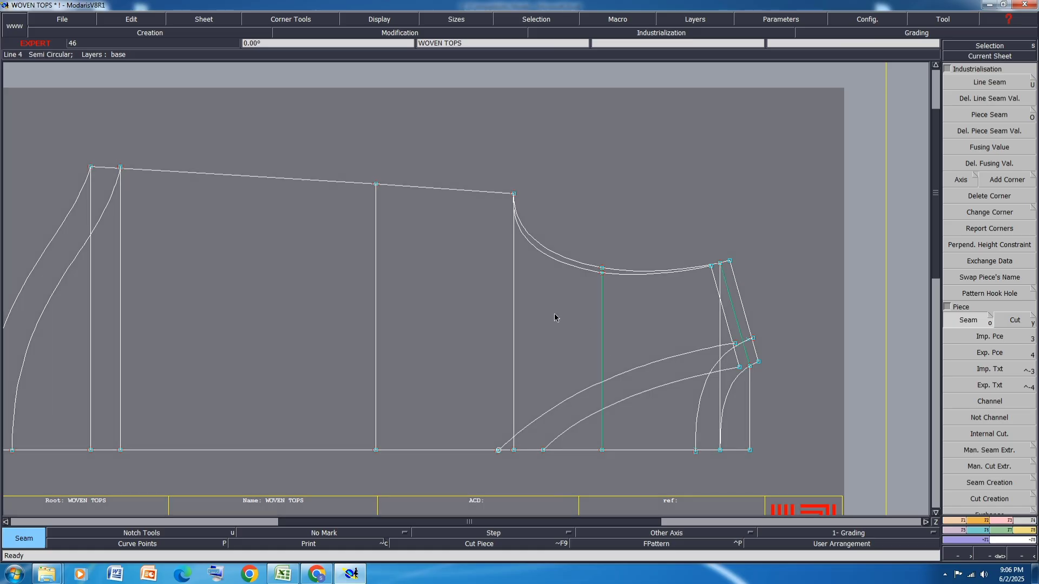
{"action": "left_click", "coordinate": [513, 322]}
{"action": "scroll", "coordinate": [513, 303], "scroll_direction": "down", "scroll_amount": 1}
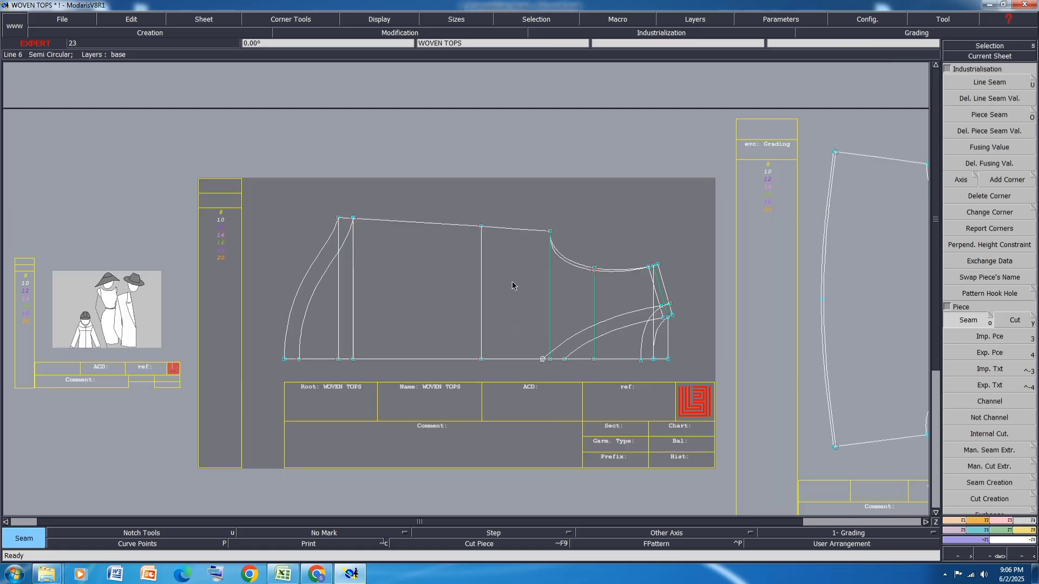
{"action": "left_click", "coordinate": [482, 297]}
{"action": "left_click", "coordinate": [316, 290]}
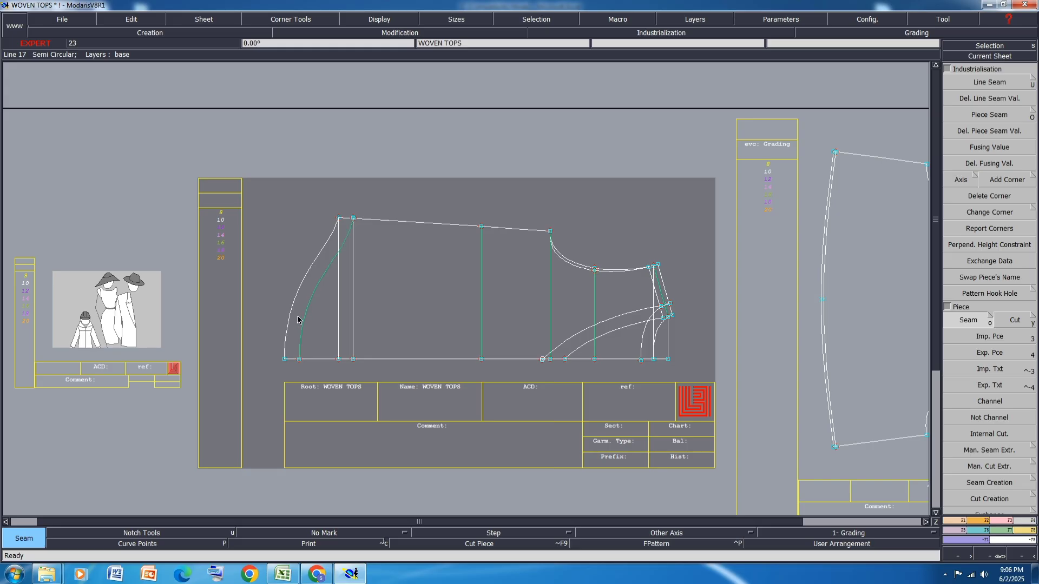
- Add the body areas between the outer hem, the centre line and the back neckband curve to the seam piece
{"action": "left_click_drag", "start_coordinate": [296, 317], "coordinate": [594, 321]}
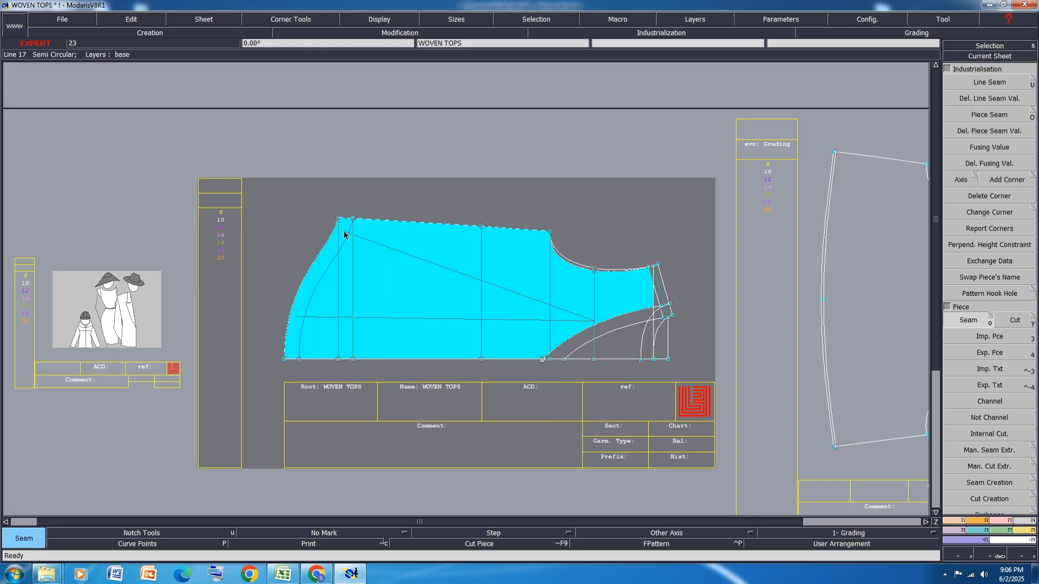
{"action": "left_click", "coordinate": [343, 231]}
{"action": "left_click", "coordinate": [615, 349]}
{"action": "scroll", "coordinate": [611, 350], "scroll_direction": "up", "scroll_amount": 4}
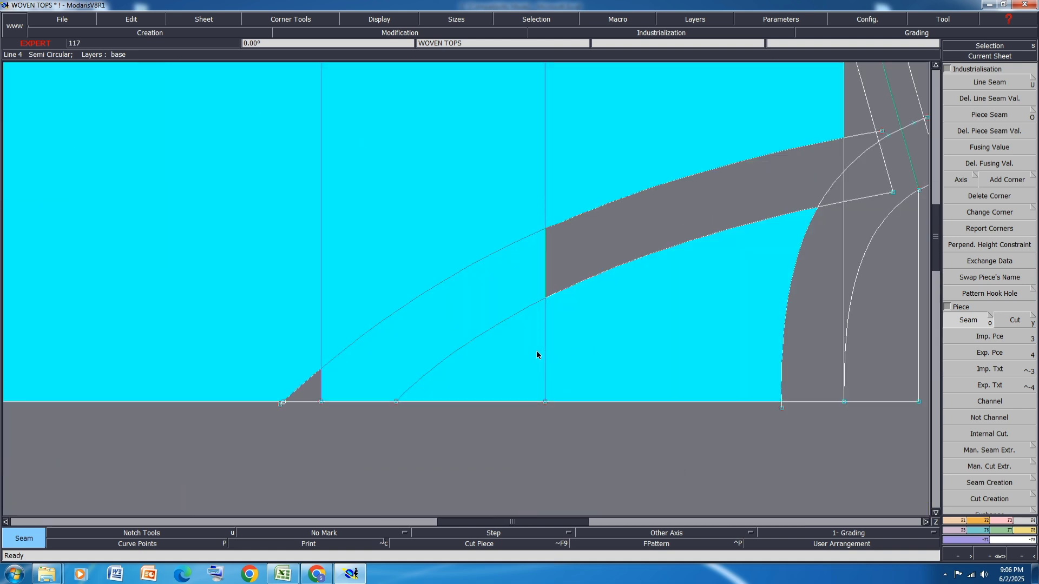
{"action": "left_click", "coordinate": [300, 392]}
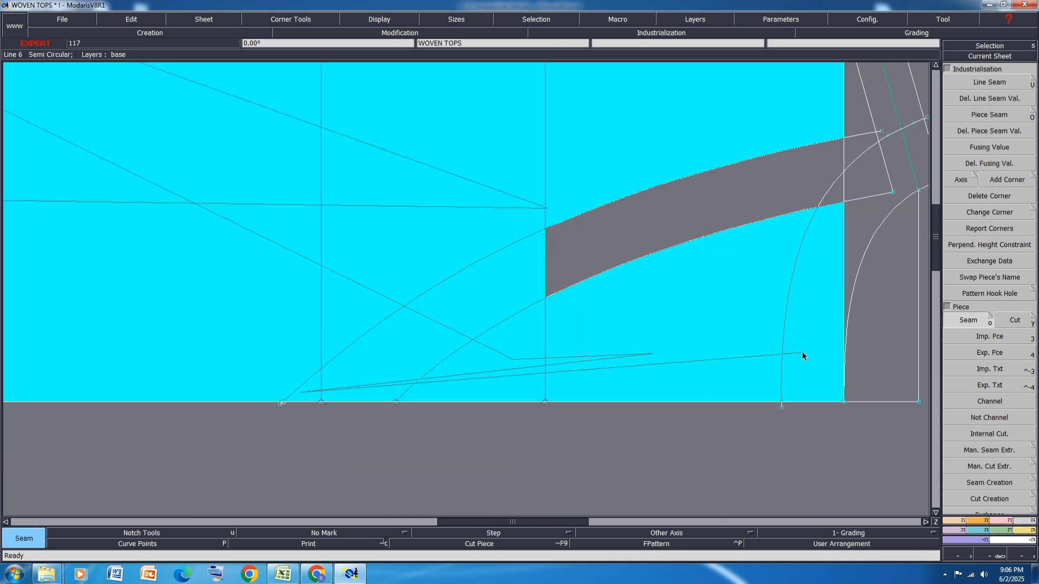
{"action": "left_click", "coordinate": [725, 204]}
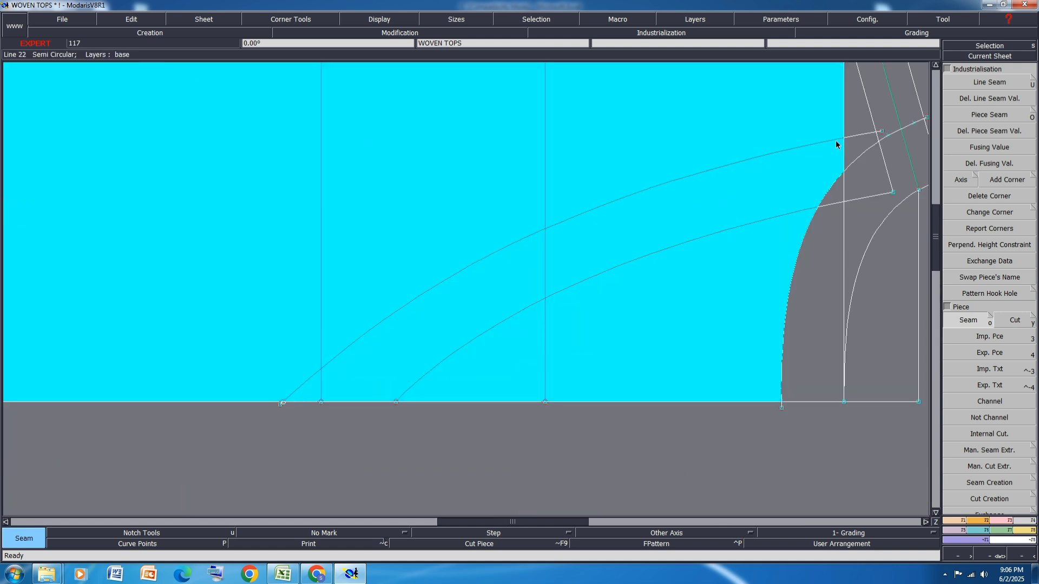
- Add the areas between the shoulder lines and along the back armhole curve to the back seam piece
{"action": "left_click", "coordinate": [865, 132]}
{"action": "left_click", "coordinate": [898, 106]}
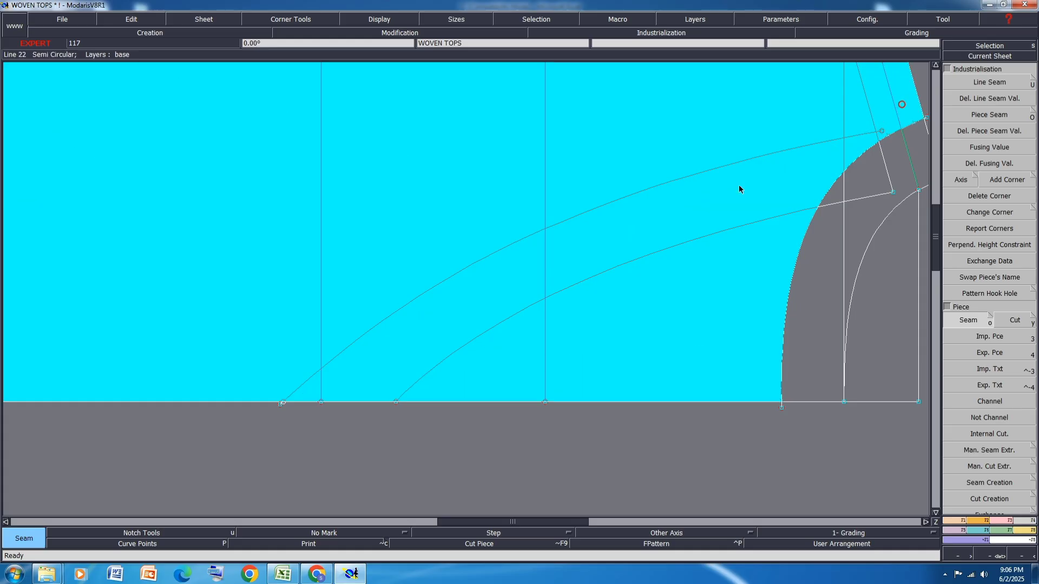
{"action": "scroll", "coordinate": [670, 303], "scroll_direction": "down", "scroll_amount": 2}
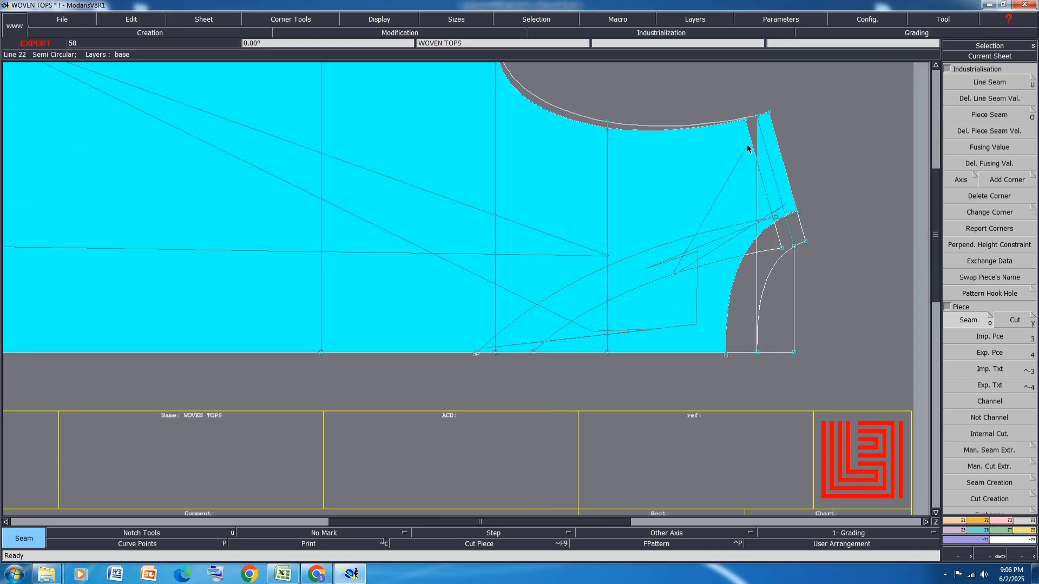
{"action": "left_click", "coordinate": [648, 149]}
{"action": "left_click", "coordinate": [612, 124]}
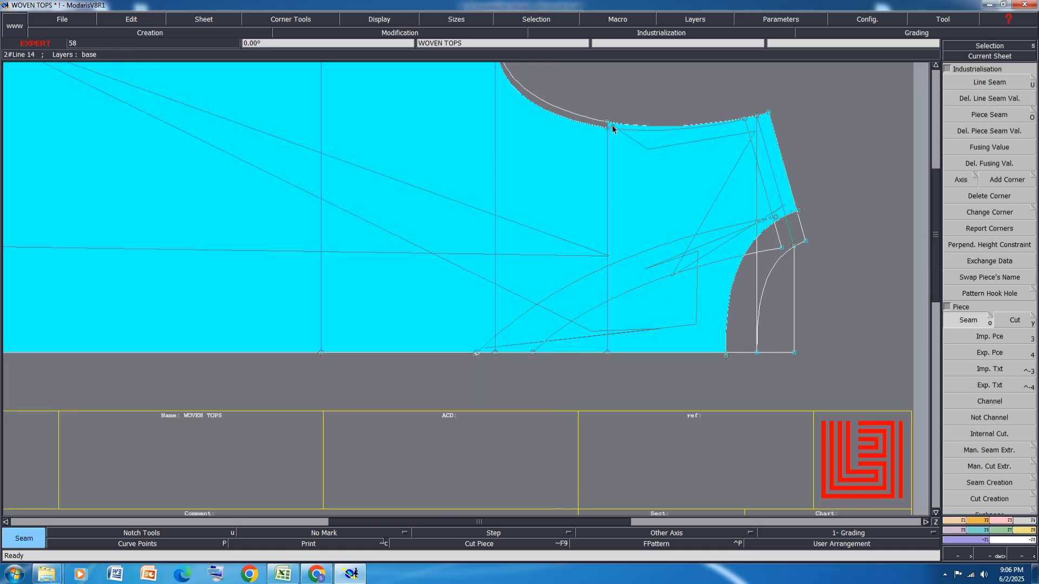
{"action": "left_click", "coordinate": [590, 126]}
{"action": "left_click", "coordinate": [634, 223]}
- Add the thin sliver at the underarm corner, finish extracting the back seam piece and arrange all sheets on the desk
{"action": "scroll", "coordinate": [634, 223], "scroll_direction": "down", "scroll_amount": 1}
{"action": "scroll", "coordinate": [551, 165], "scroll_direction": "up", "scroll_amount": 4}
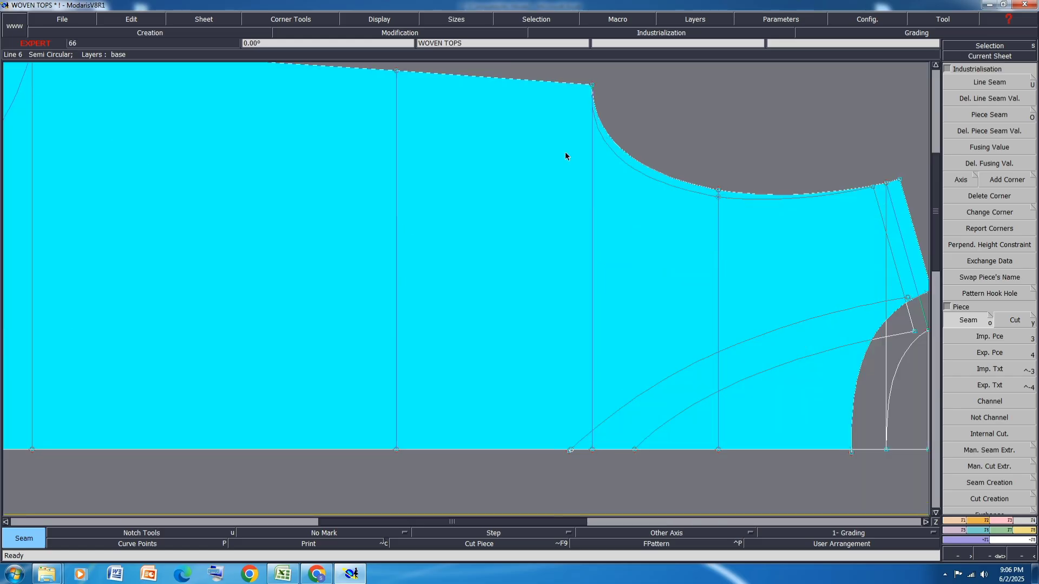
{"action": "scroll", "coordinate": [599, 303], "scroll_direction": "down", "scroll_amount": 3}
{"action": "scroll", "coordinate": [599, 323], "scroll_direction": "up", "scroll_amount": 8}
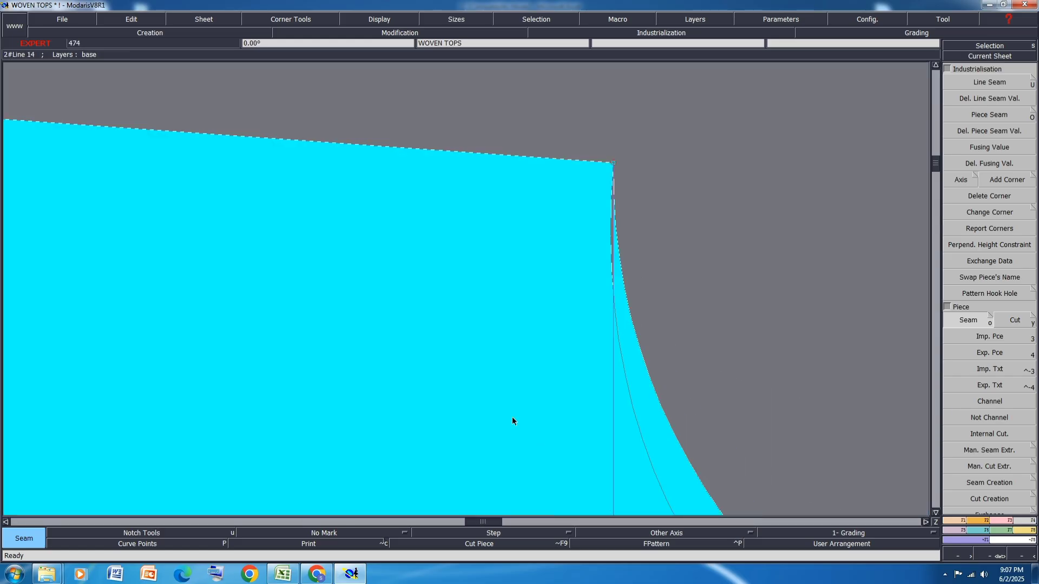
{"action": "left_click", "coordinate": [279, 404]}
{"action": "left_click", "coordinate": [612, 236]}
{"action": "right_click", "coordinate": [540, 247]}
{"action": "key", "text": "j"}
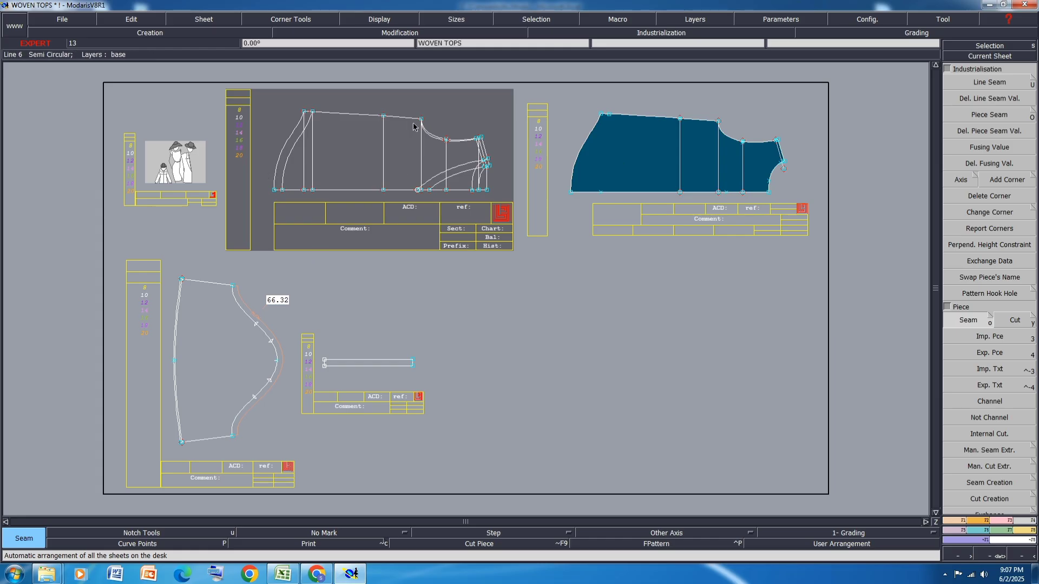
- Extract the front seam piece between the straight hem and front neckband curve, with inner hem, waist, chest and across-armhole lines as internal lines
{"action": "scroll", "coordinate": [312, 125], "scroll_direction": "up", "scroll_amount": 2}
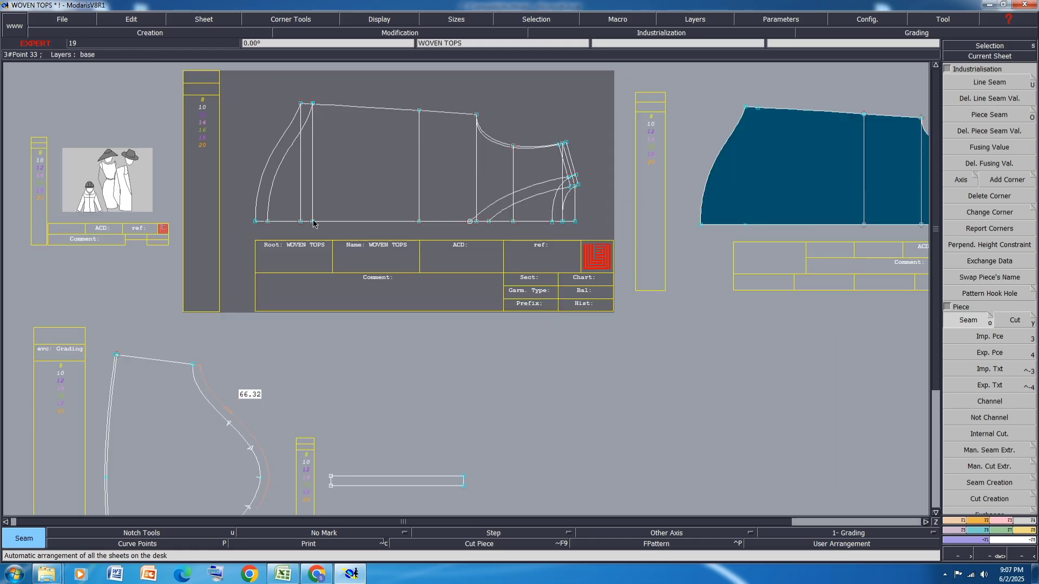
{"action": "left_click", "coordinate": [312, 176]}
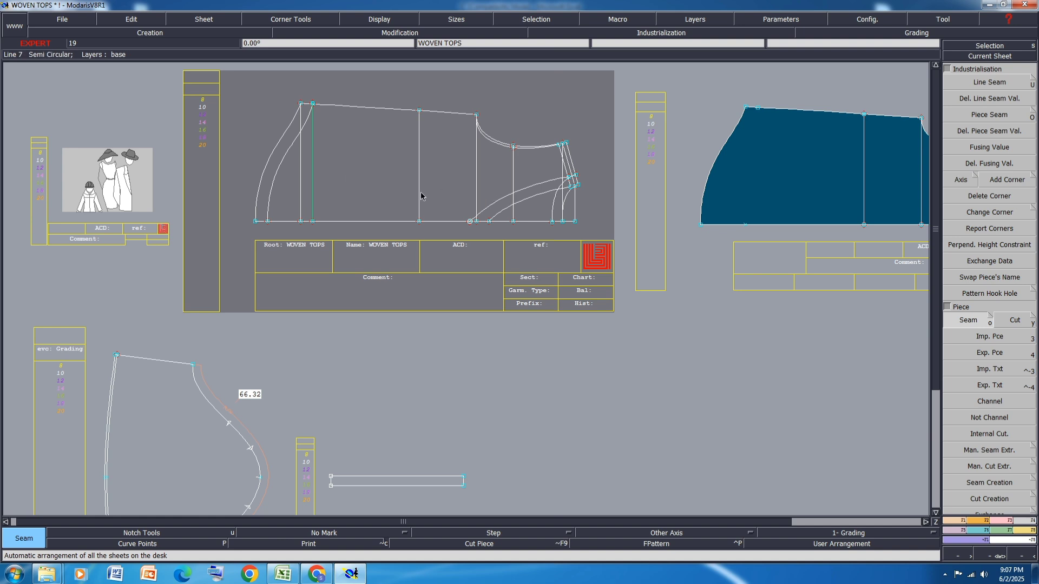
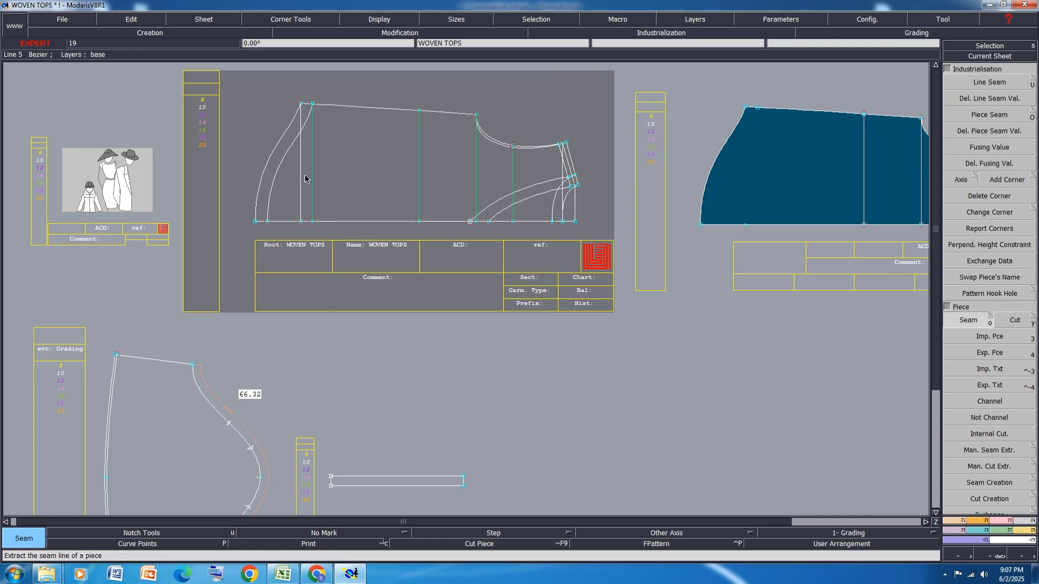
{"action": "scroll", "coordinate": [325, 130], "scroll_direction": "up", "scroll_amount": 3}
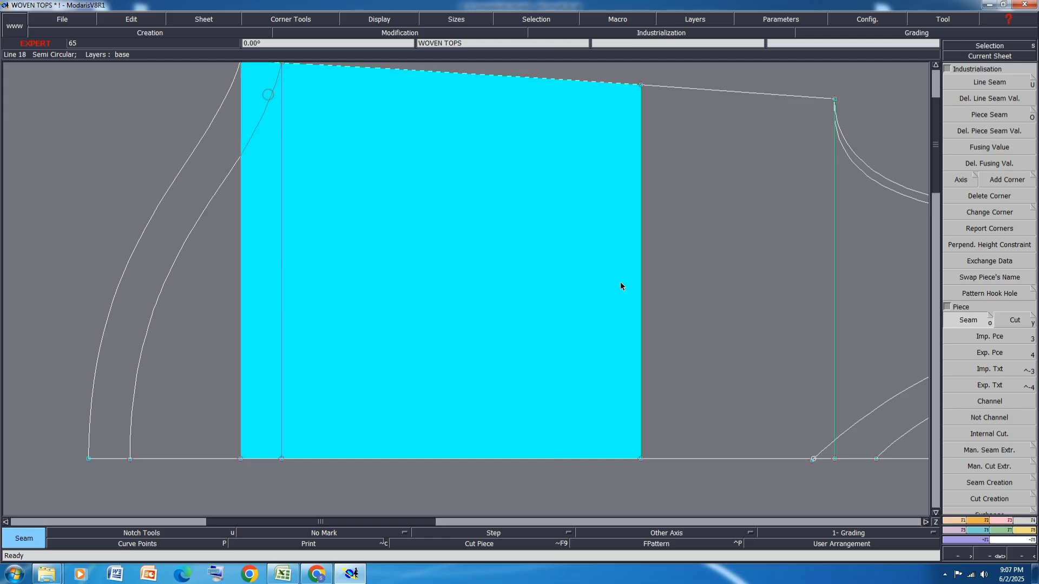
{"action": "scroll", "coordinate": [531, 262], "scroll_direction": "down", "scroll_amount": 3}
{"action": "scroll", "coordinate": [682, 304], "scroll_direction": "up", "scroll_amount": 2}
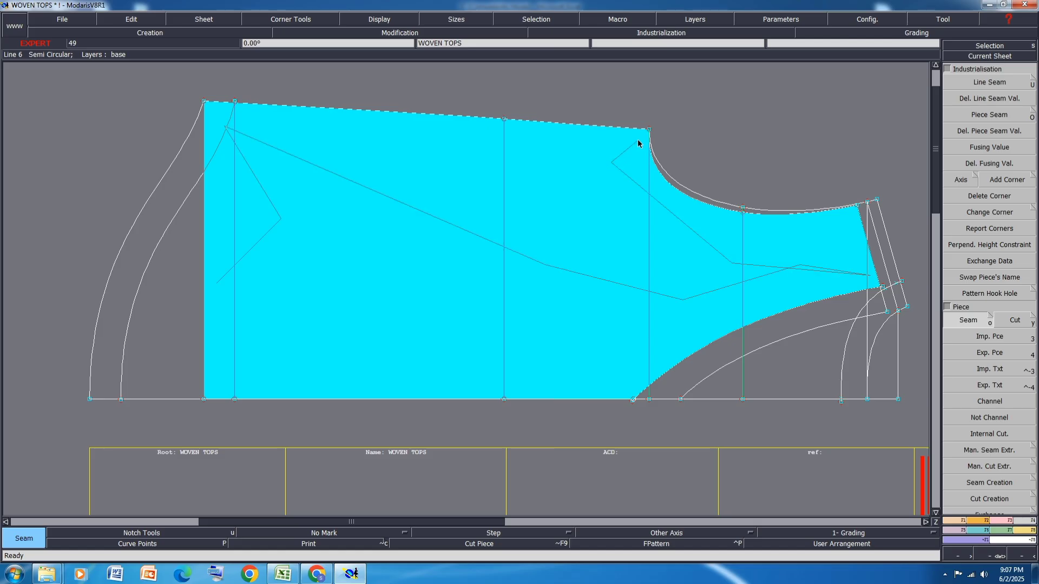
{"action": "scroll", "coordinate": [628, 148], "scroll_direction": "up", "scroll_amount": 4}
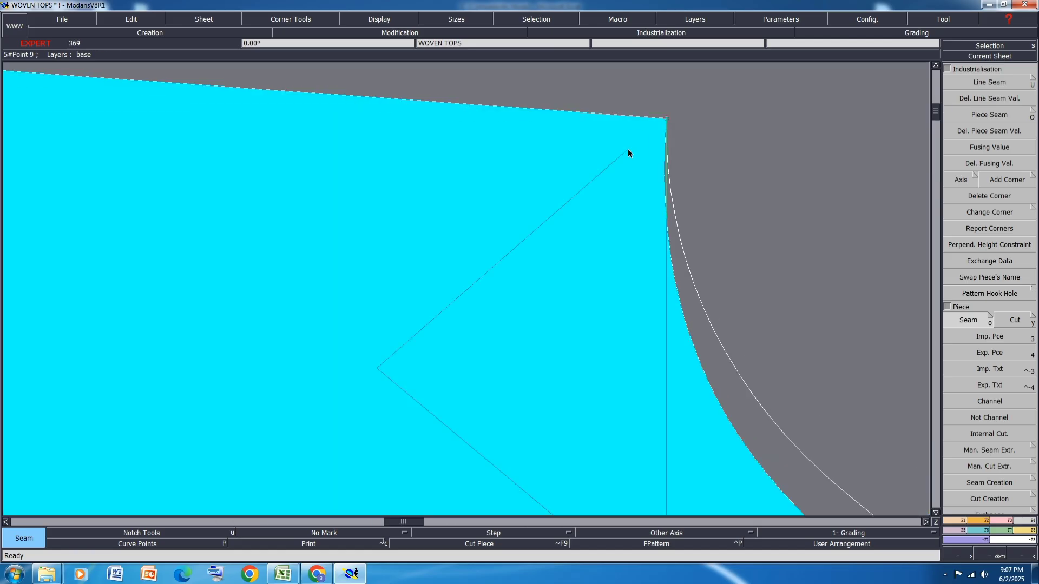
{"action": "right_click", "coordinate": [616, 186]}
{"action": "key", "text": "8"}
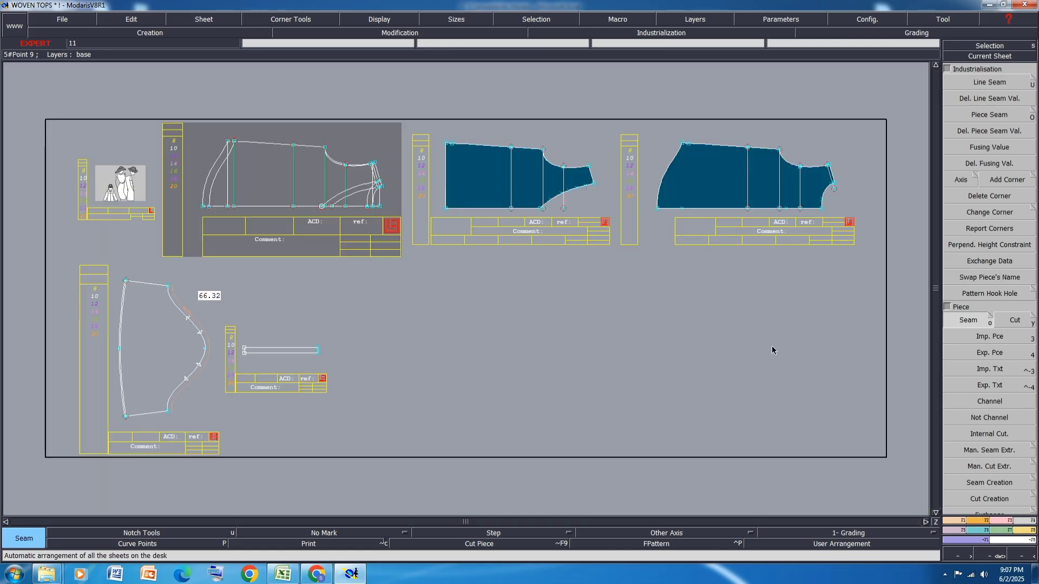
- Compare the extracted front piece with the base draft
{"action": "scroll", "coordinate": [606, 169], "scroll_direction": "up", "scroll_amount": 1}
{"action": "scroll", "coordinate": [371, 149], "scroll_direction": "up", "scroll_amount": 1}
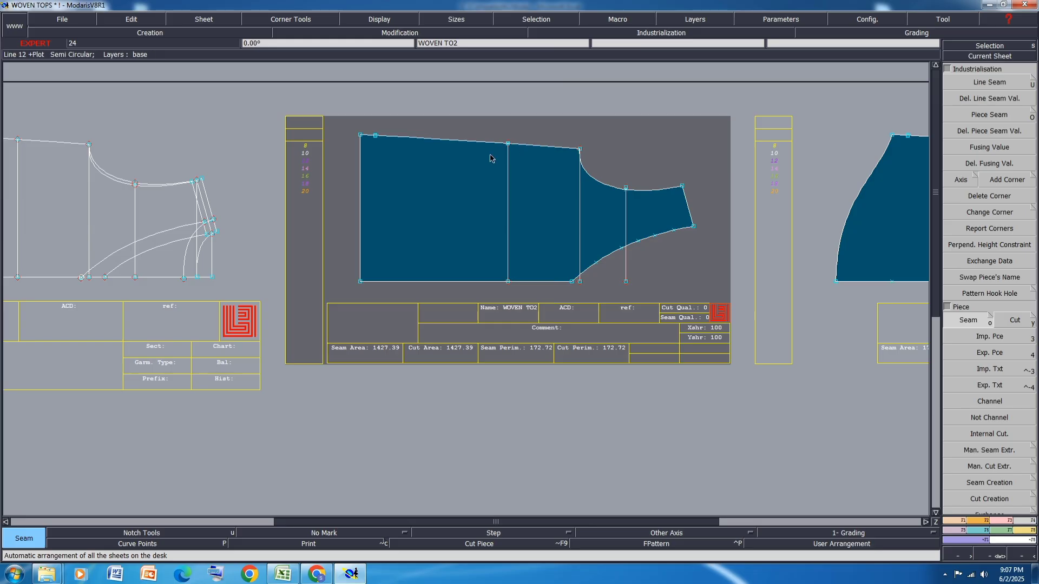
{"action": "scroll", "coordinate": [371, 150], "scroll_direction": "down", "scroll_amount": 2}
{"action": "scroll", "coordinate": [141, 162], "scroll_direction": "up", "scroll_amount": 2}
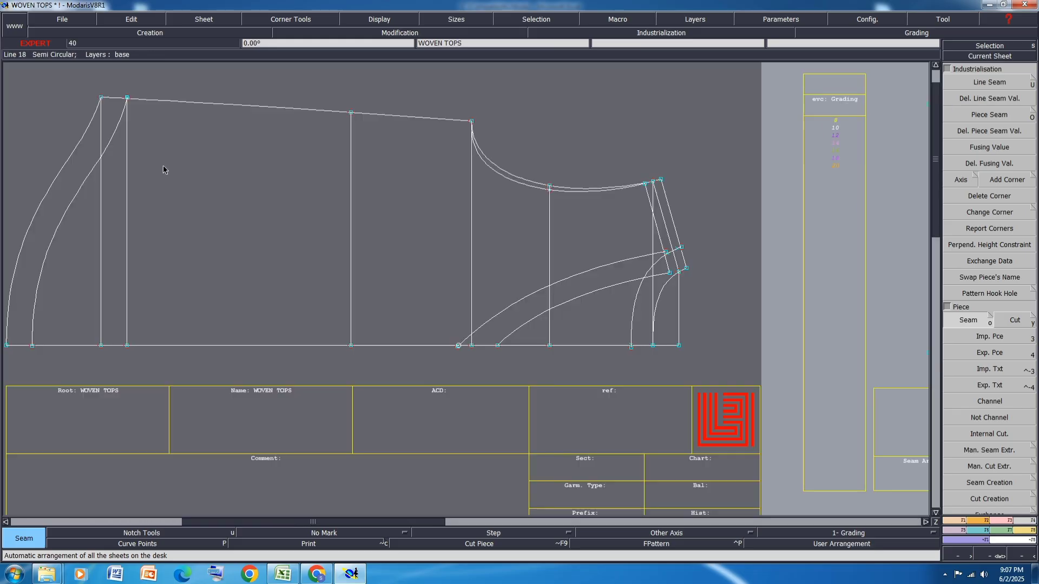
{"action": "scroll", "coordinate": [140, 171], "scroll_direction": "down", "scroll_amount": 2}
{"action": "scroll", "coordinate": [364, 163], "scroll_direction": "up", "scroll_amount": 1}
{"action": "scroll", "coordinate": [230, 170], "scroll_direction": "up", "scroll_amount": 1}
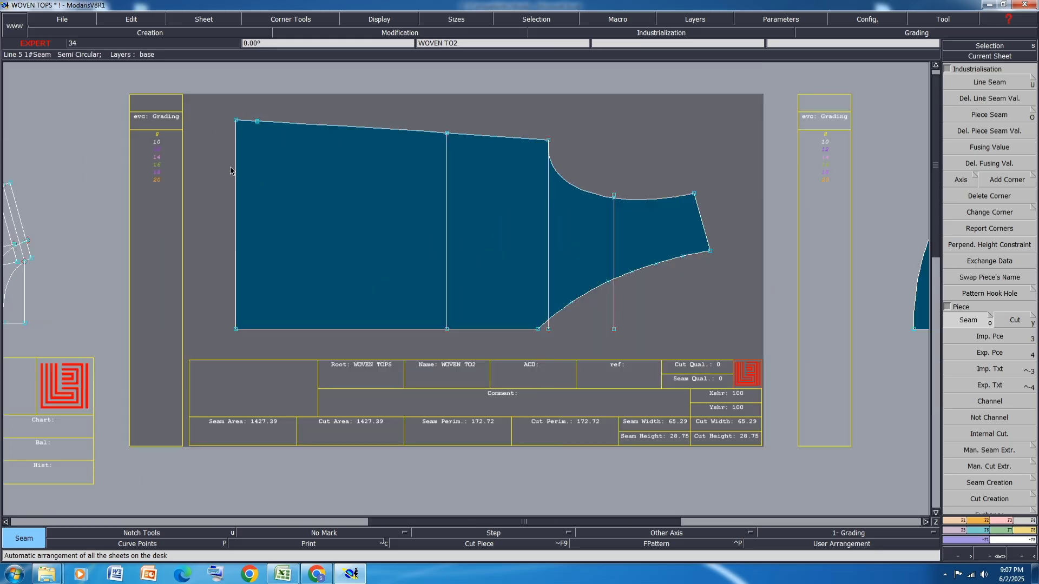
- Merge the points of the tiny gap on the front piece's side seam near the hem and delete the leftover point
{"action": "scroll", "coordinate": [264, 133], "scroll_direction": "up", "scroll_amount": 2}
{"action": "scroll", "coordinate": [495, 186], "scroll_direction": "up", "scroll_amount": 1}
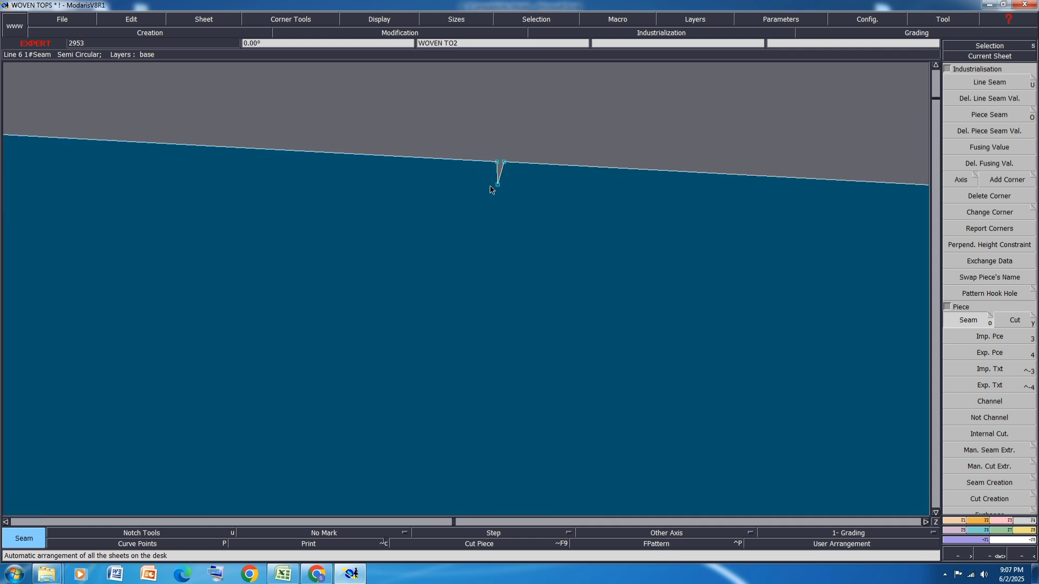
{"action": "key", "text": "m"}
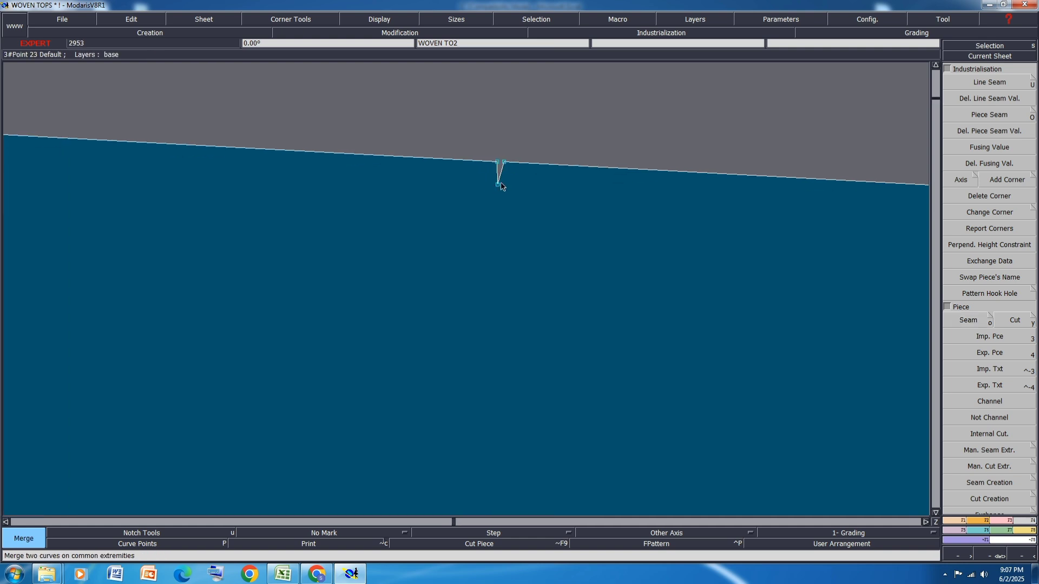
{"action": "left_click", "coordinate": [499, 184]}
{"action": "left_click", "coordinate": [497, 161]}
{"action": "left_click", "coordinate": [501, 162]}
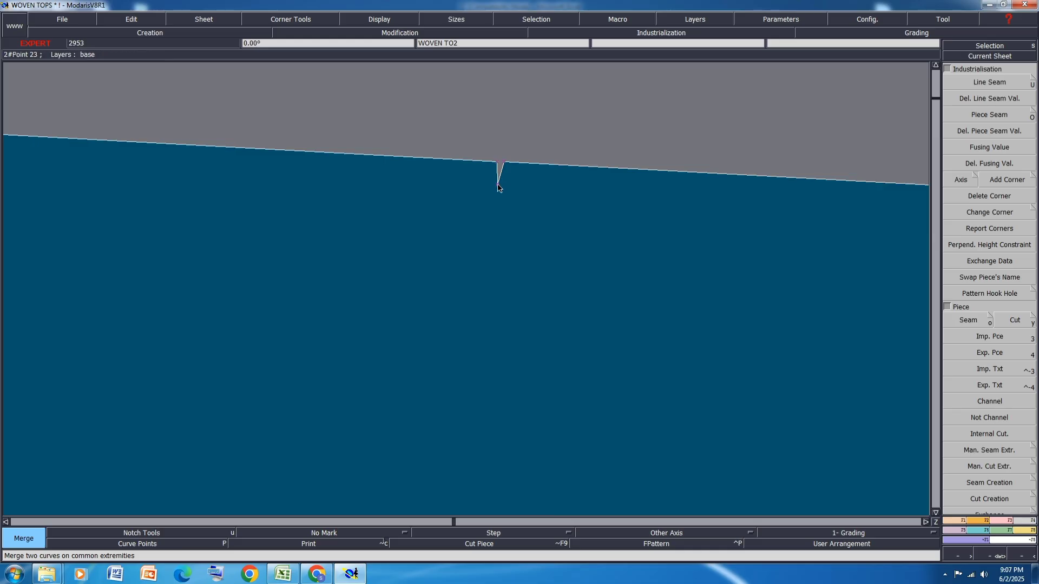
{"action": "key", "text": "Delete"}
{"action": "left_click", "coordinate": [498, 184]}
{"action": "scroll", "coordinate": [509, 181], "scroll_direction": "down", "scroll_amount": 1}
{"action": "key", "text": "8"}
{"action": "key", "text": "j"}
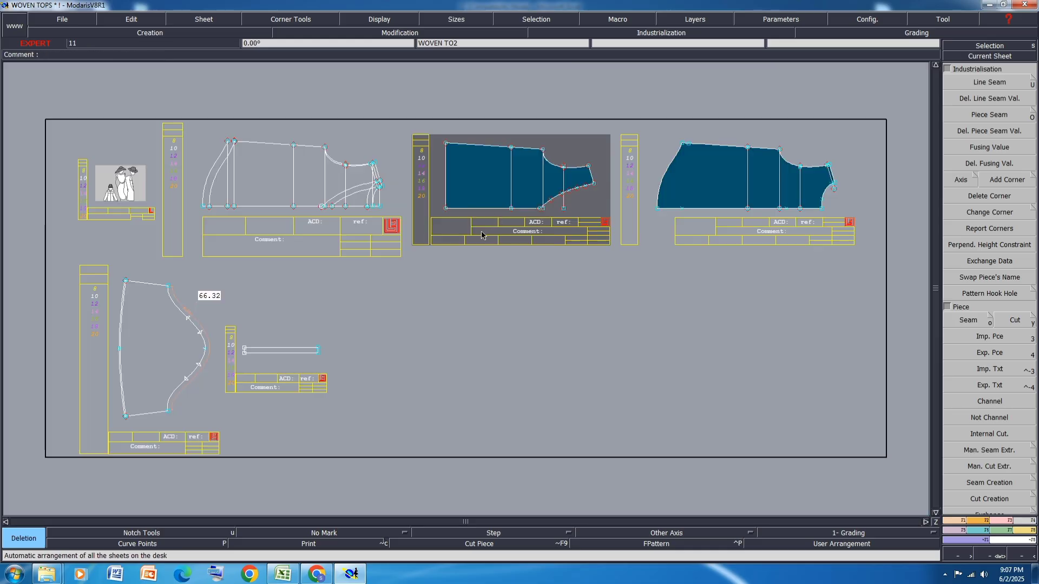
- Create a line parallel to the front piece's hem edge at a distance of -3 cm
{"action": "scroll", "coordinate": [251, 171], "scroll_direction": "up", "scroll_amount": 4}
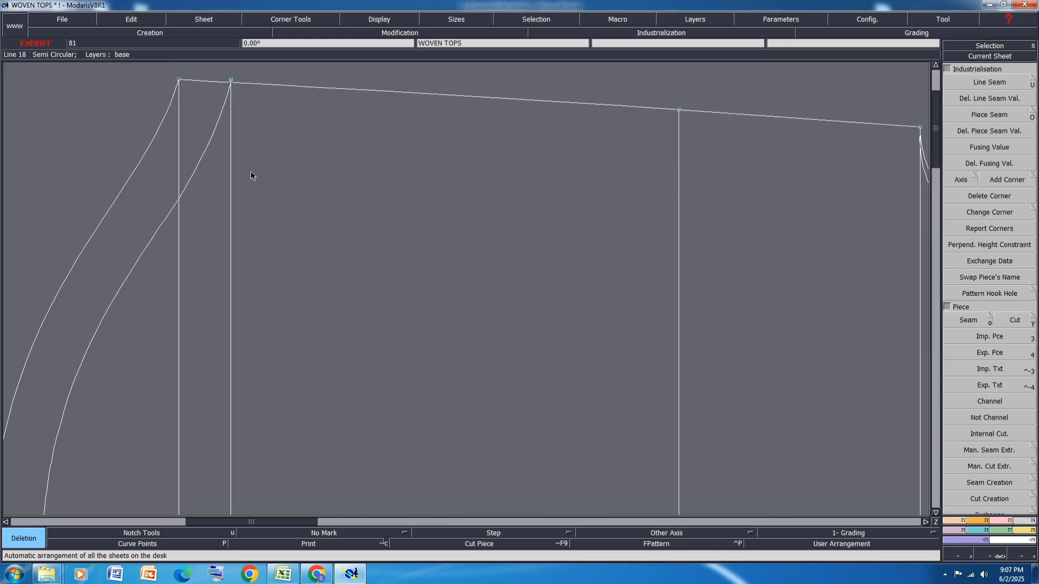
{"action": "scroll", "coordinate": [229, 93], "scroll_direction": "up", "scroll_amount": 1}
{"action": "scroll", "coordinate": [226, 93], "scroll_direction": "up", "scroll_amount": 1}
{"action": "scroll", "coordinate": [249, 199], "scroll_direction": "down", "scroll_amount": 3}
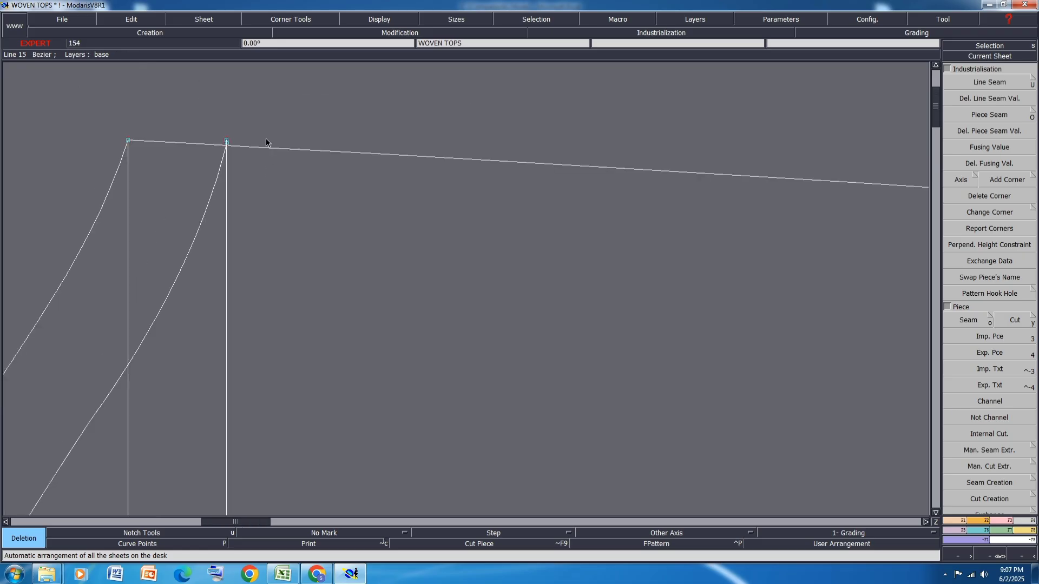
{"action": "key", "text": "j"}
{"action": "scroll", "coordinate": [581, 169], "scroll_direction": "up", "scroll_amount": 1}
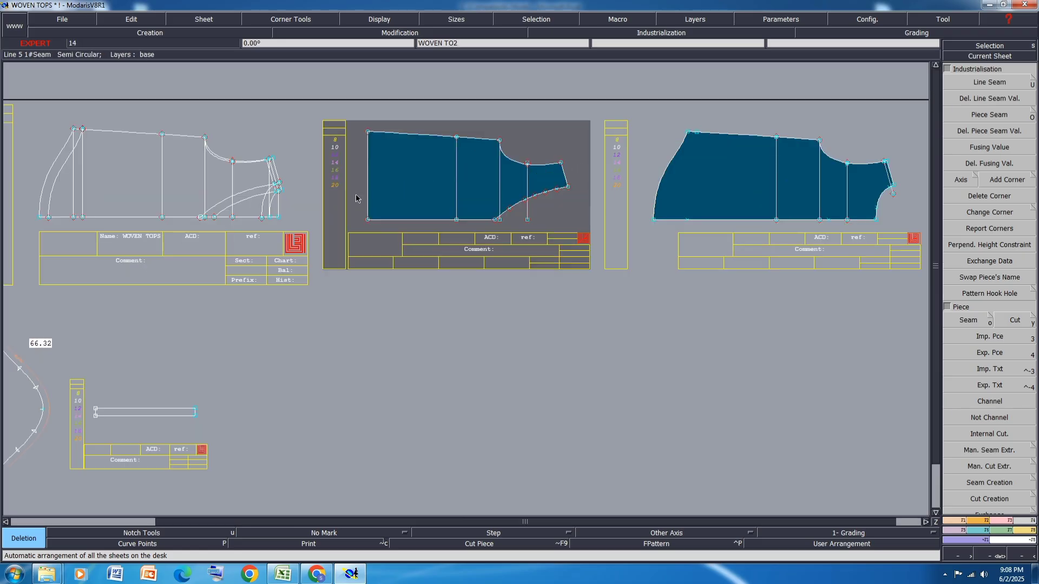
{"action": "left_click", "coordinate": [961, 521]}
{"action": "left_click", "coordinate": [986, 307]}
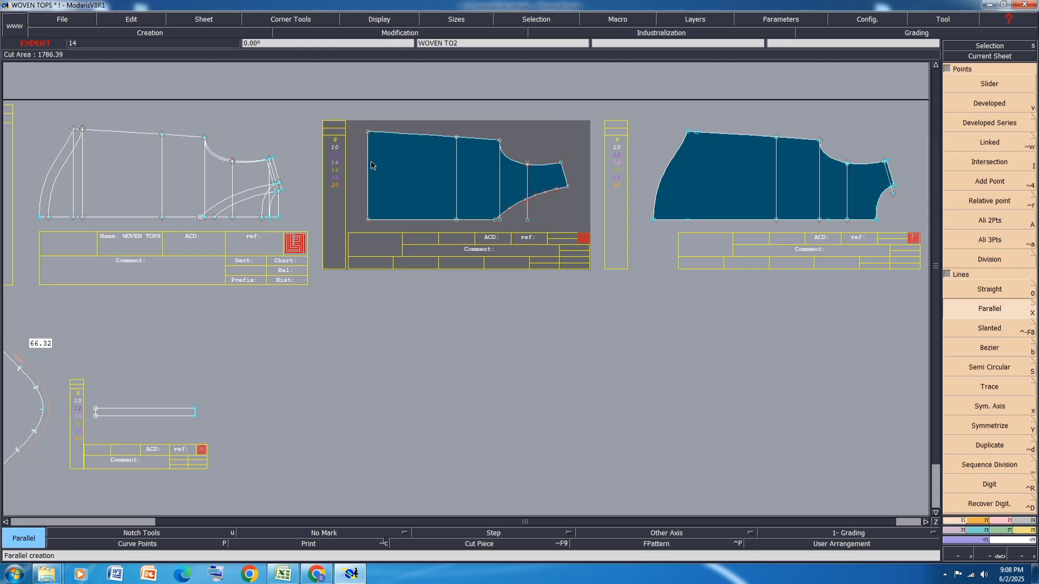
{"action": "left_click", "coordinate": [371, 164]}
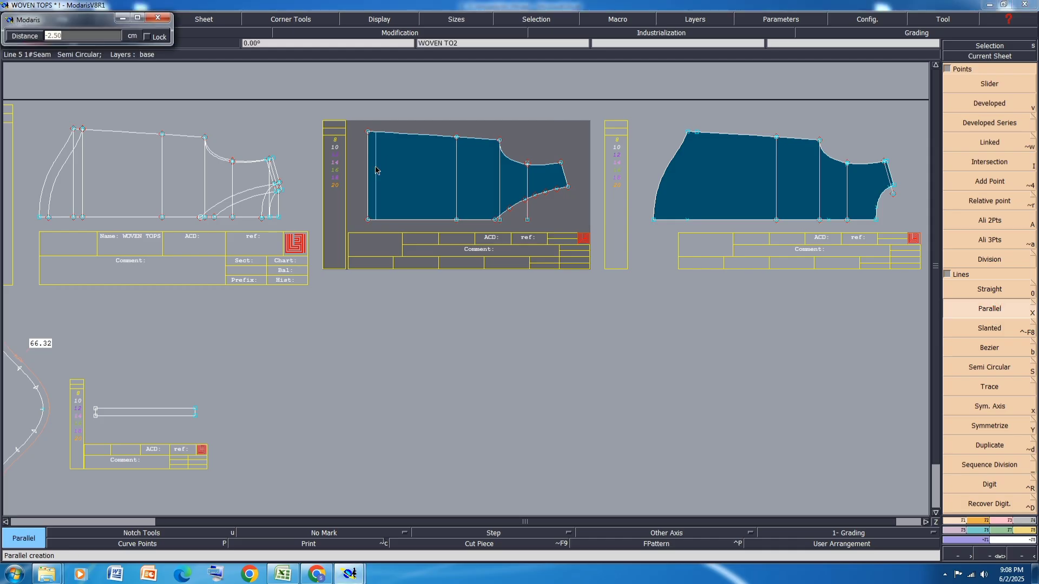
{"action": "type", "text": "-3"}
{"action": "key", "text": "Return"}
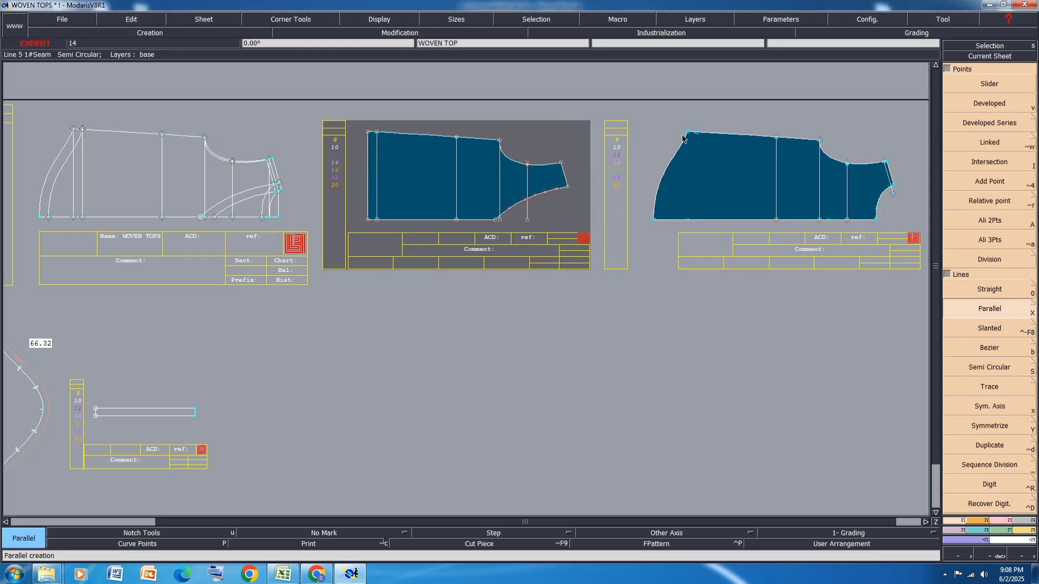
- Close the tiny gap on the back piece's side seam near the hem by merging its points and deleting the leftover
{"action": "scroll", "coordinate": [710, 133], "scroll_direction": "up", "scroll_amount": 5}
{"action": "scroll", "coordinate": [662, 156], "scroll_direction": "up", "scroll_amount": 2}
{"action": "scroll", "coordinate": [547, 173], "scroll_direction": "up", "scroll_amount": 3}
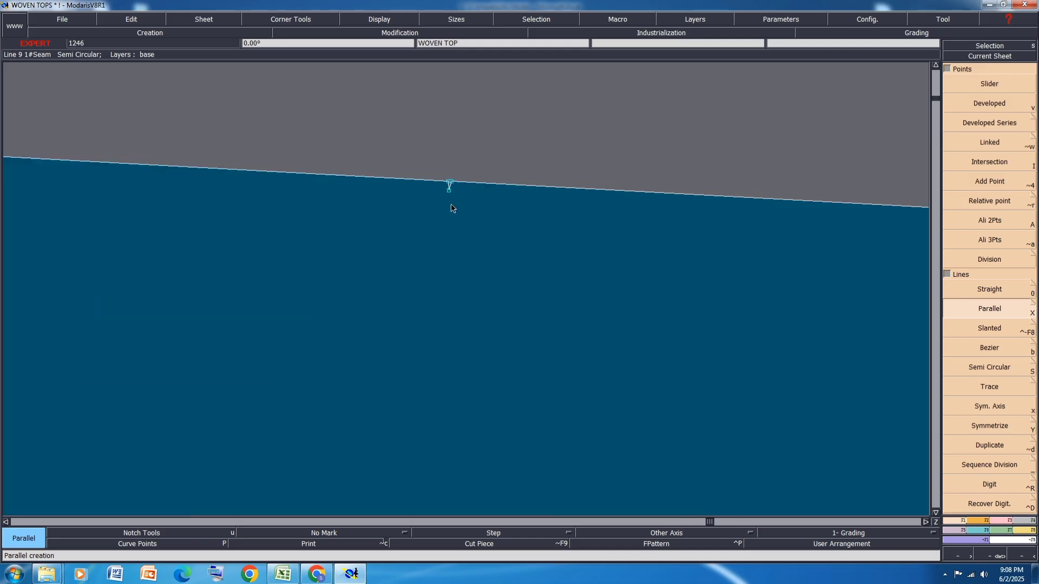
{"action": "scroll", "coordinate": [451, 198], "scroll_direction": "up", "scroll_amount": 3}
{"action": "key", "text": "m"}
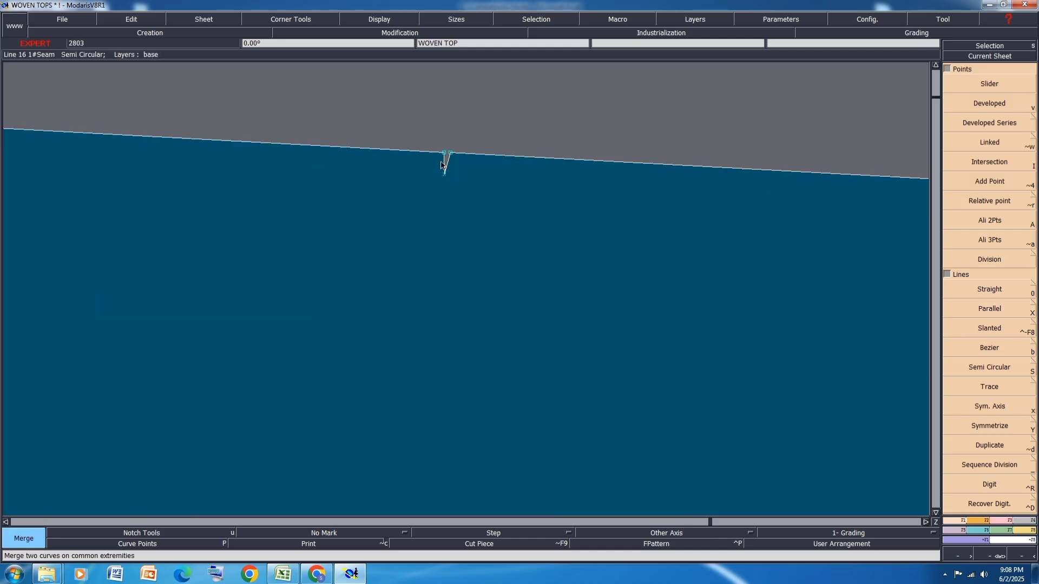
{"action": "left_click", "coordinate": [450, 153]}
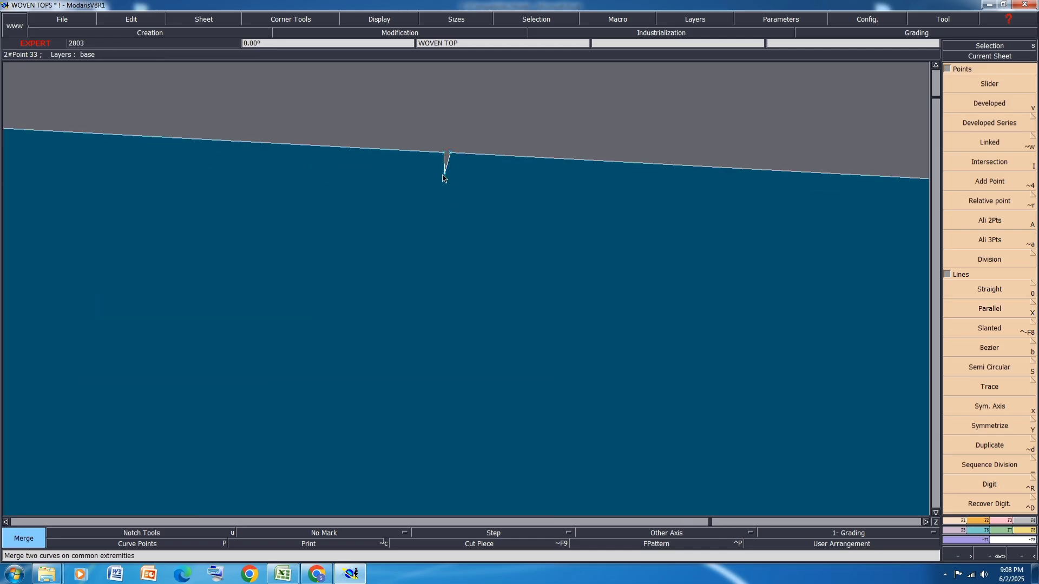
{"action": "key", "text": "Delete"}
{"action": "scroll", "coordinate": [485, 223], "scroll_direction": "down", "scroll_amount": 10}
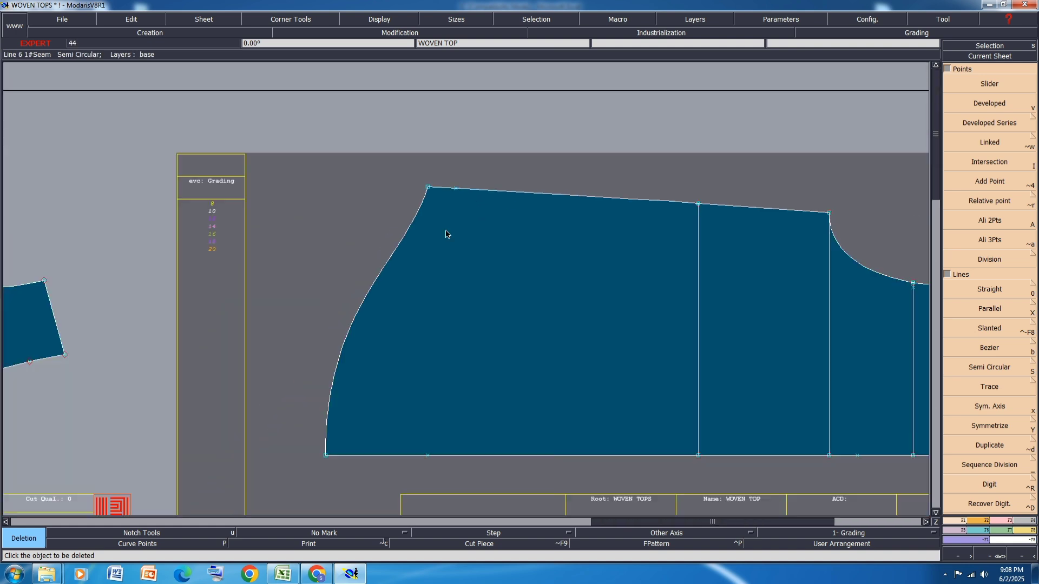
- Create a curve parallel to the back piece's curved hem at a distance of -3 cm
{"action": "key", "text": "shift+x"}
{"action": "left_click", "coordinate": [360, 312]}
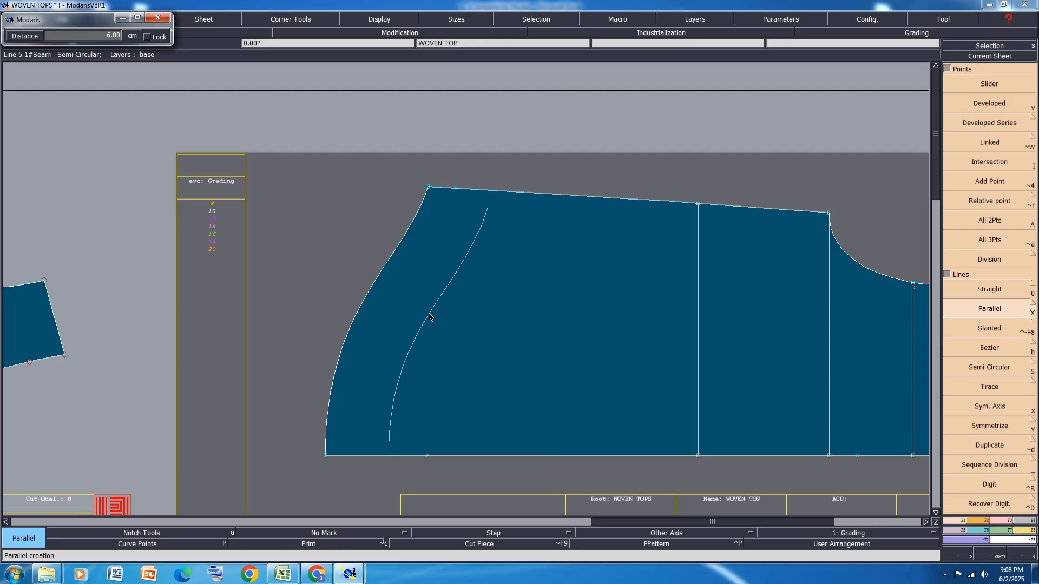
{"action": "type", "text": "-3"}
{"action": "key", "text": "Return"}
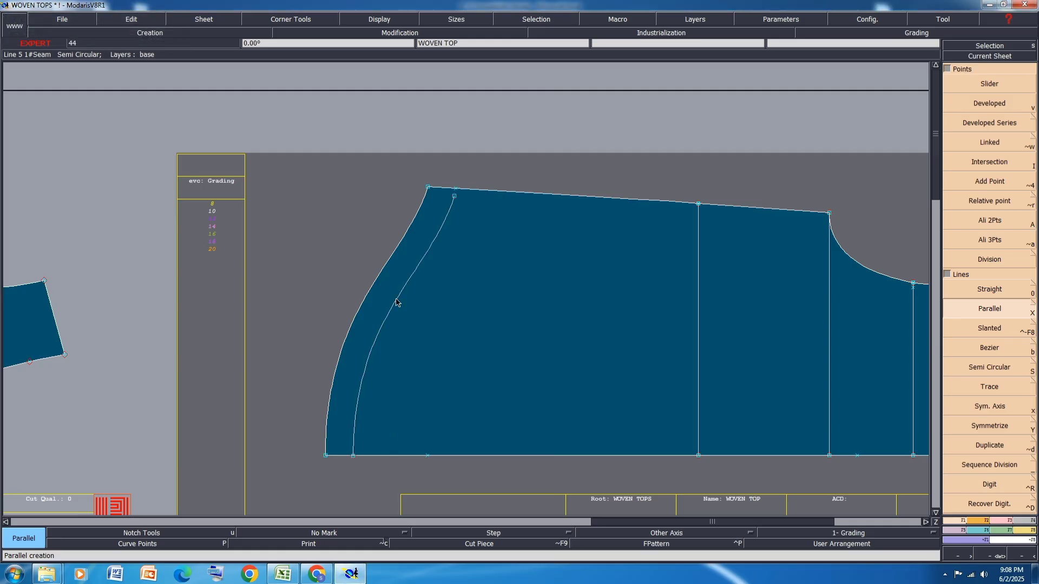
- Select the whole back piece and unfold it into a full symmetrical piece about its centre back line, from hem to neckline
{"action": "scroll", "coordinate": [362, 286], "scroll_direction": "down", "scroll_amount": 1}
{"action": "left_click_drag", "start_coordinate": [747, 208], "coordinate": [329, 411]}
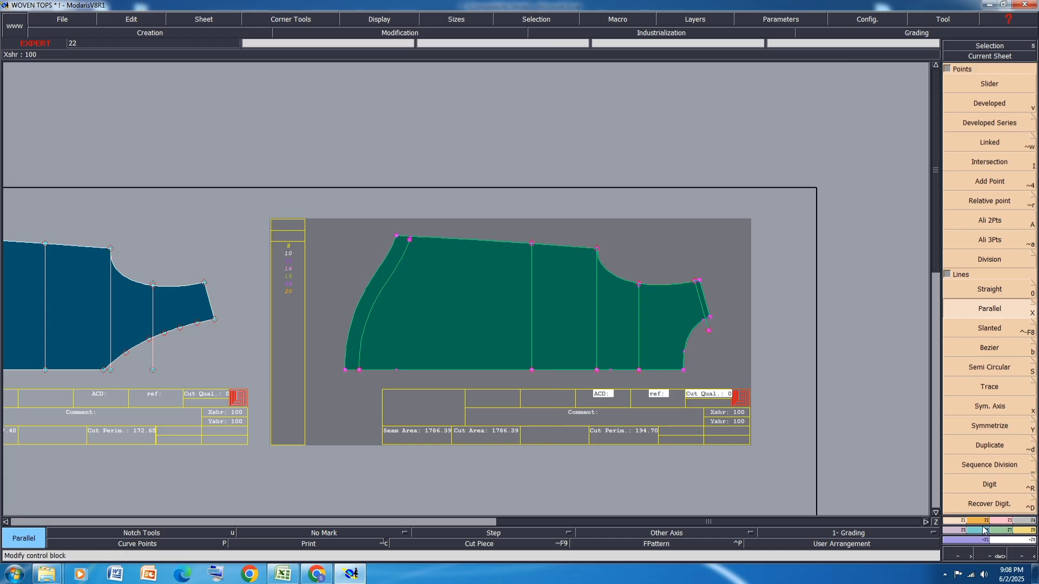
{"action": "left_click", "coordinate": [957, 531]}
{"action": "left_click", "coordinate": [994, 170]}
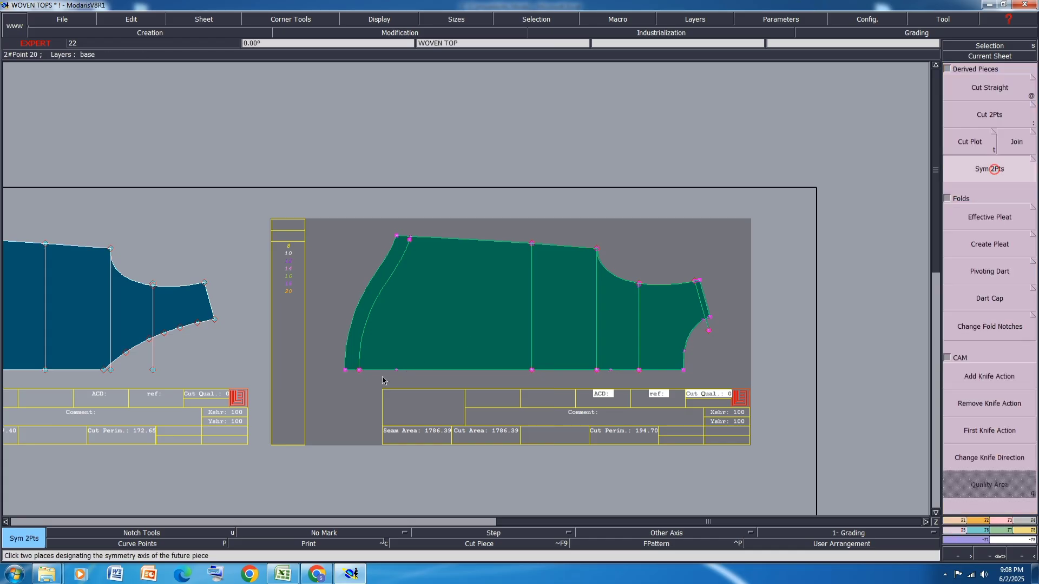
{"action": "left_click", "coordinate": [345, 370]}
{"action": "left_click", "coordinate": [683, 370]}
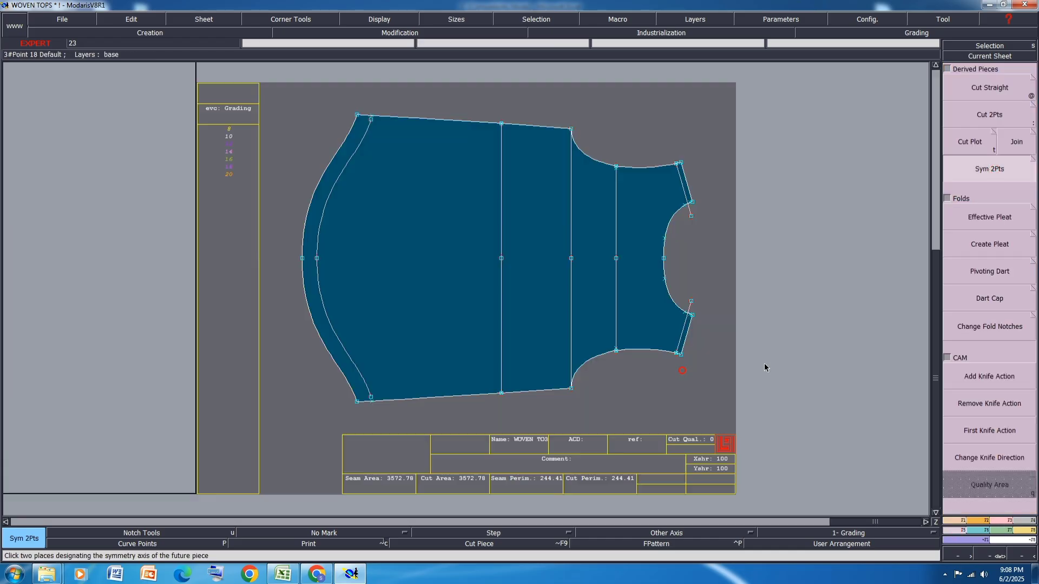
- Delete the sheet of the leftover half back piece and rearrange all the sheets on the desk
{"action": "key", "text": "j"}
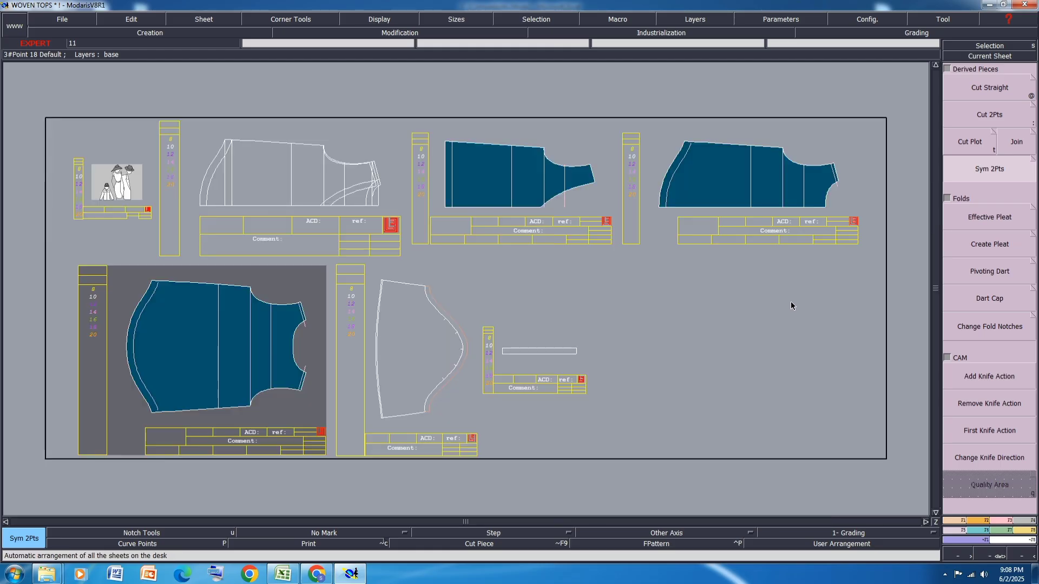
{"action": "left_click", "coordinate": [810, 211]}
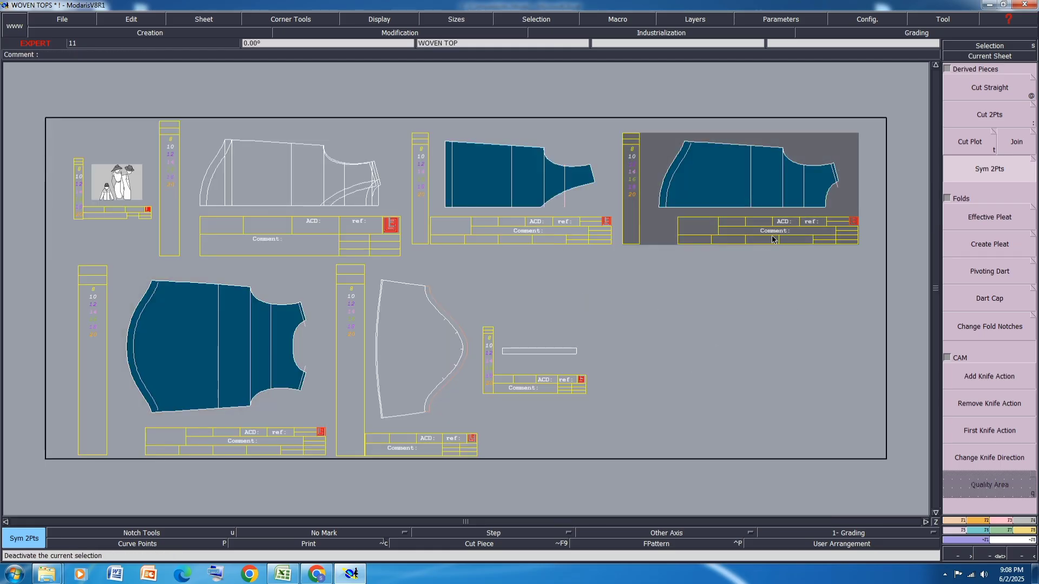
{"action": "key", "text": "Delete"}
{"action": "left_click", "coordinate": [755, 210]}
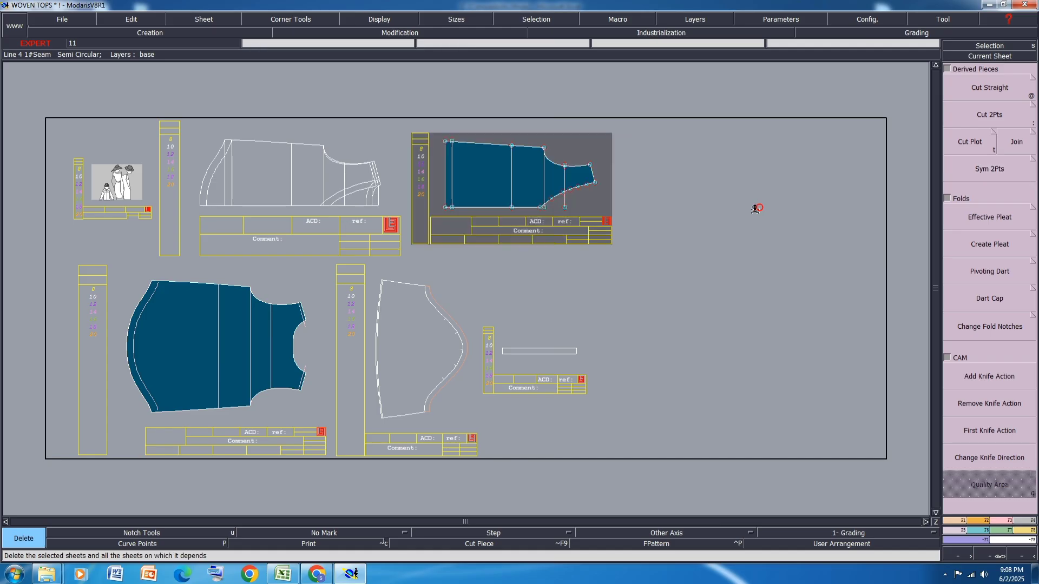
{"action": "key", "text": "Delete"}
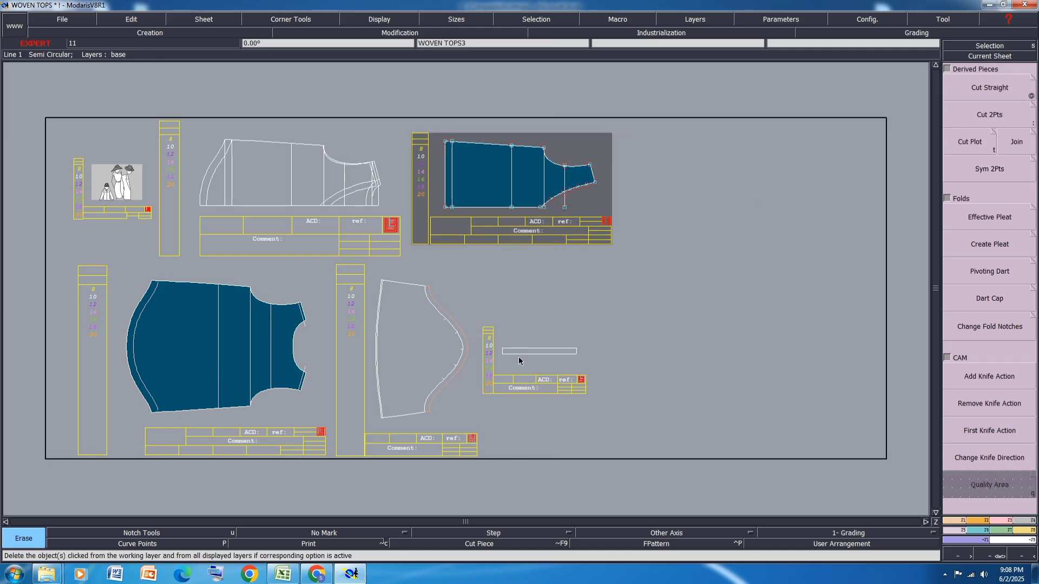
{"action": "key", "text": "j"}
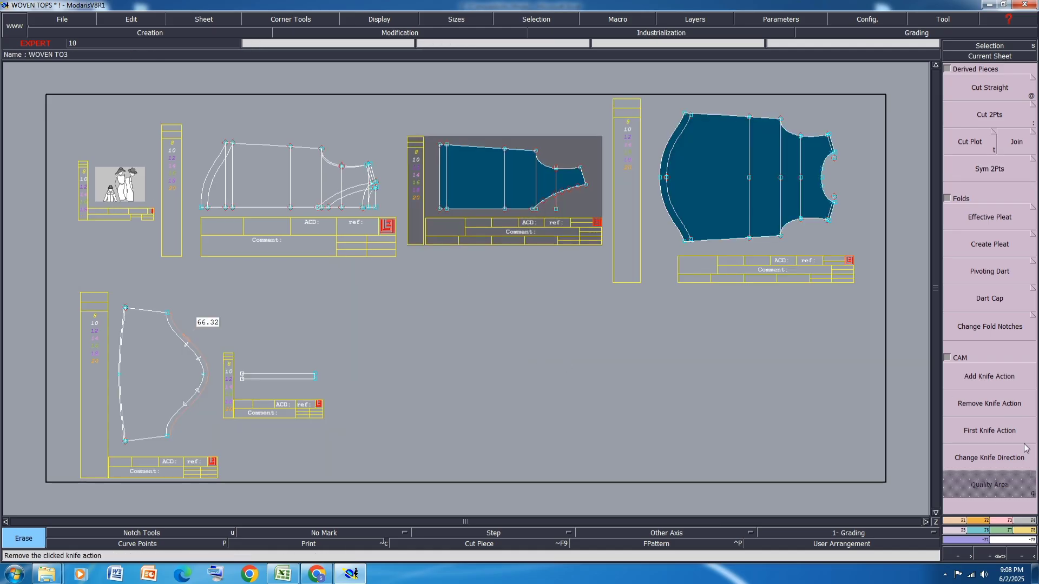
- Extract the sleeve, including its hem strip, as a seam piece from the sleeve base pattern
{"action": "left_click", "coordinate": [1021, 521]}
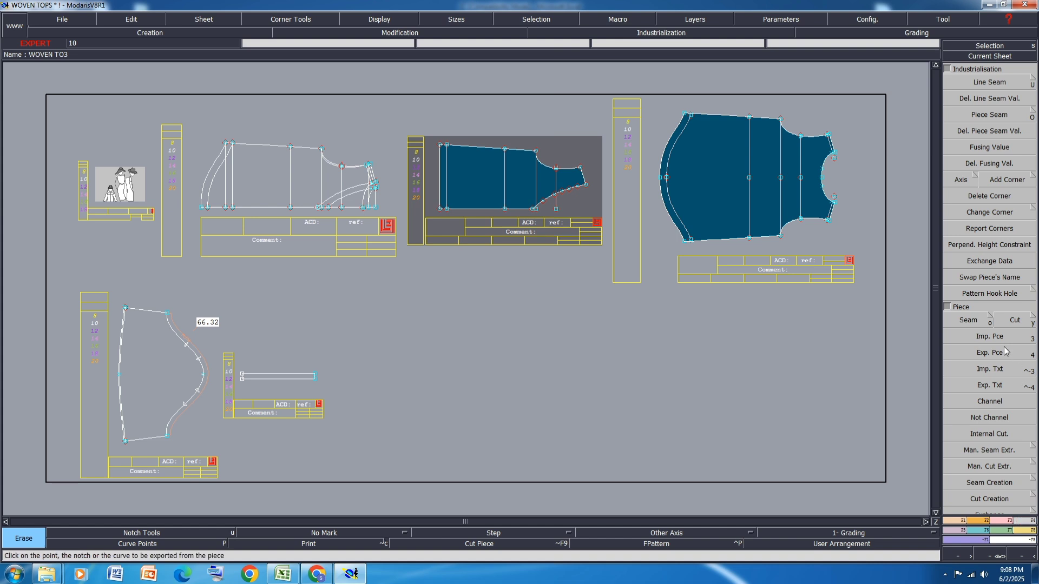
{"action": "left_click", "coordinate": [968, 320]}
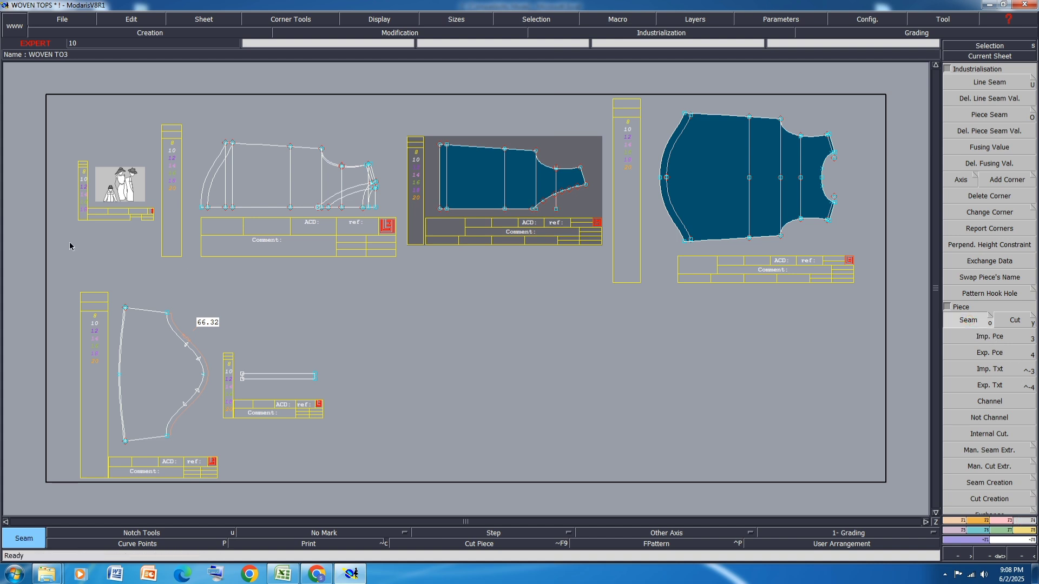
{"action": "left_click", "coordinate": [161, 367]}
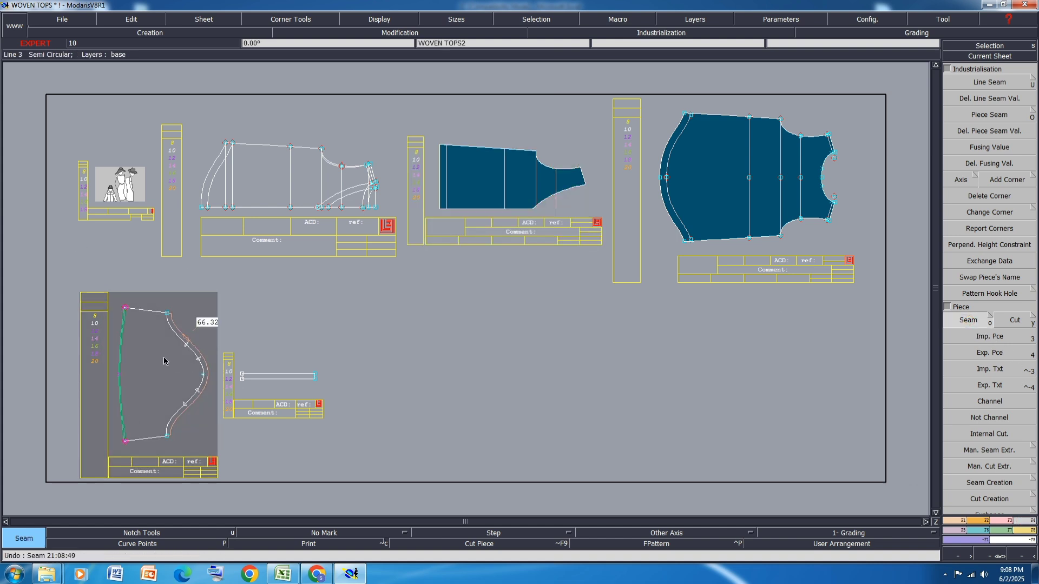
{"action": "scroll", "coordinate": [154, 351], "scroll_direction": "up", "scroll_amount": 4}
{"action": "scroll", "coordinate": [488, 289], "scroll_direction": "down", "scroll_amount": 2}
{"action": "scroll", "coordinate": [310, 297], "scroll_direction": "up", "scroll_amount": 1}
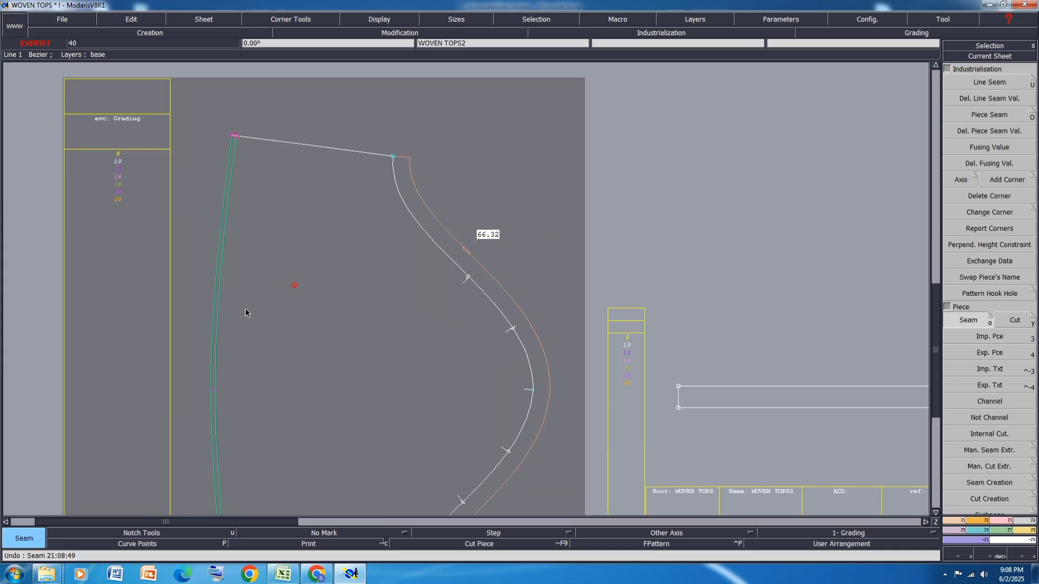
{"action": "left_click", "coordinate": [213, 325]}
{"action": "left_click", "coordinate": [349, 315]}
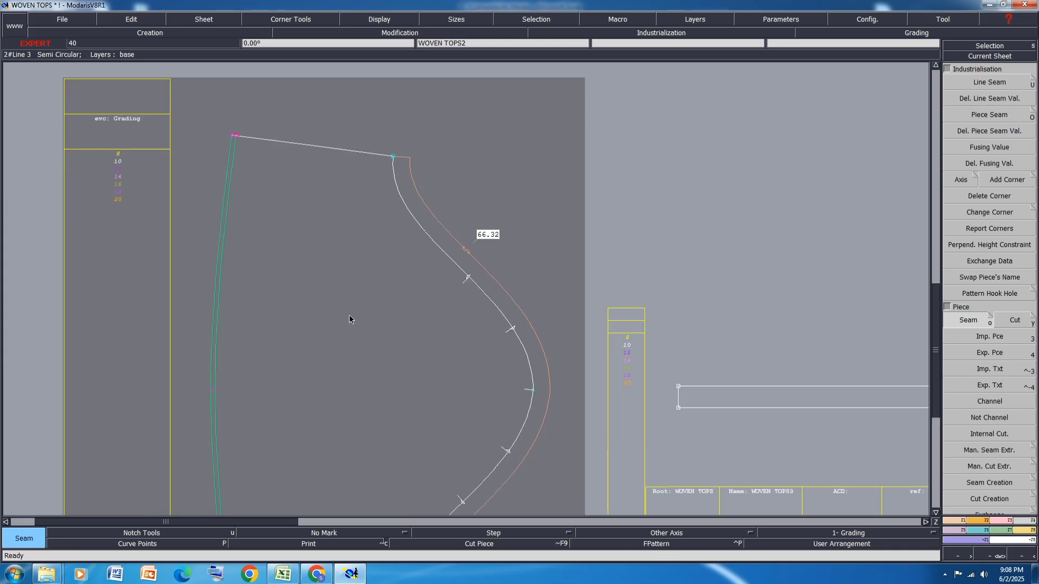
- Extract the narrow rectangular band as a seam piece from its base pattern
{"action": "key", "text": "j"}
{"action": "scroll", "coordinate": [432, 377], "scroll_direction": "up", "scroll_amount": 2}
{"action": "left_click", "coordinate": [430, 371]}
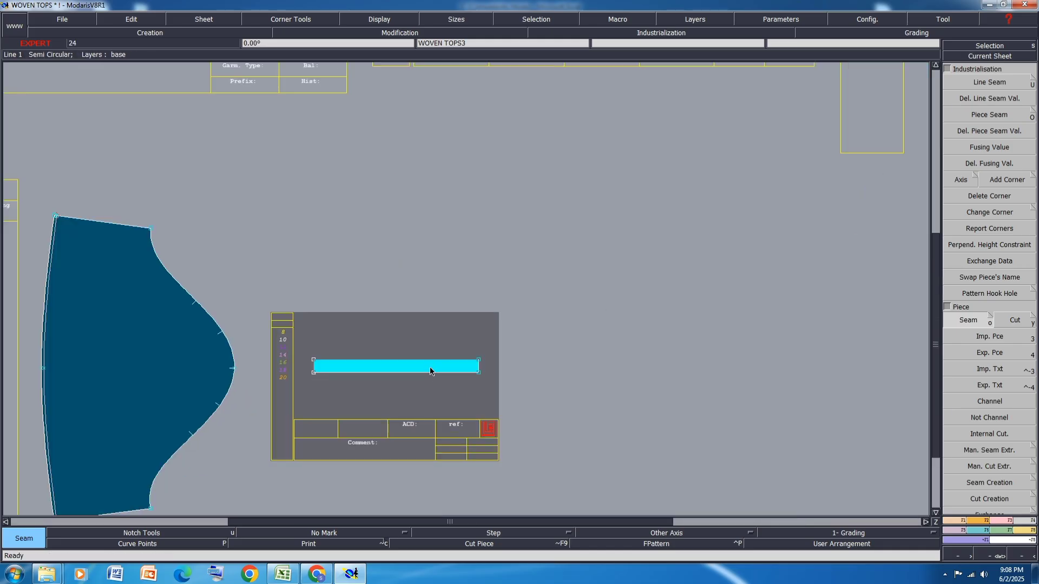
{"action": "right_click", "coordinate": [431, 371]}
- Extract the front's straight hem strip and the back's curved hem strip as seam pieces from the body base pattern
{"action": "key", "text": "j"}
{"action": "scroll", "coordinate": [210, 143], "scroll_direction": "up", "scroll_amount": 1}
{"action": "scroll", "coordinate": [210, 142], "scroll_direction": "up", "scroll_amount": 3}
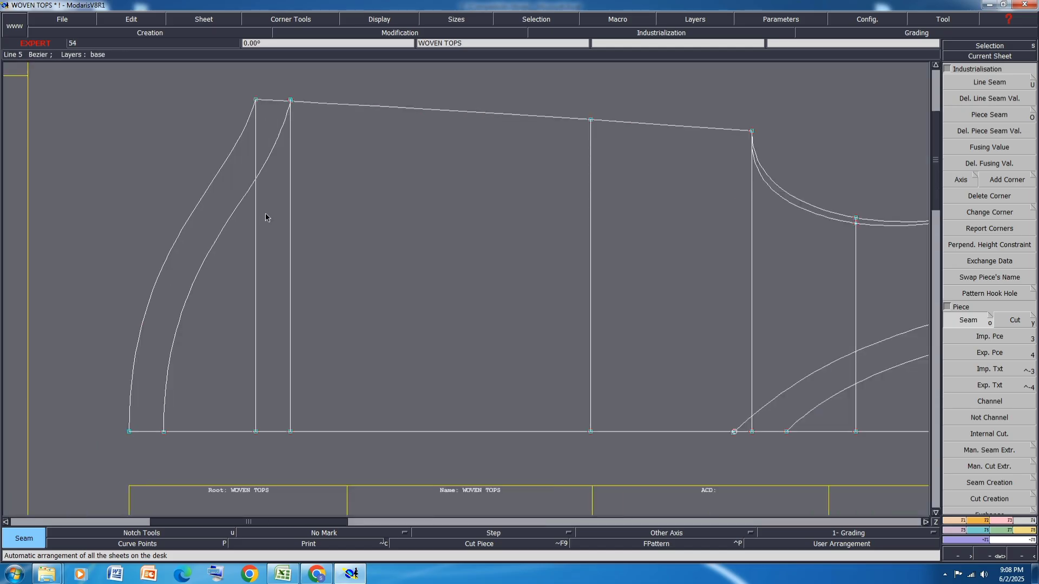
{"action": "left_click", "coordinate": [266, 229]}
{"action": "right_click", "coordinate": [267, 140]}
{"action": "left_click", "coordinate": [220, 217]}
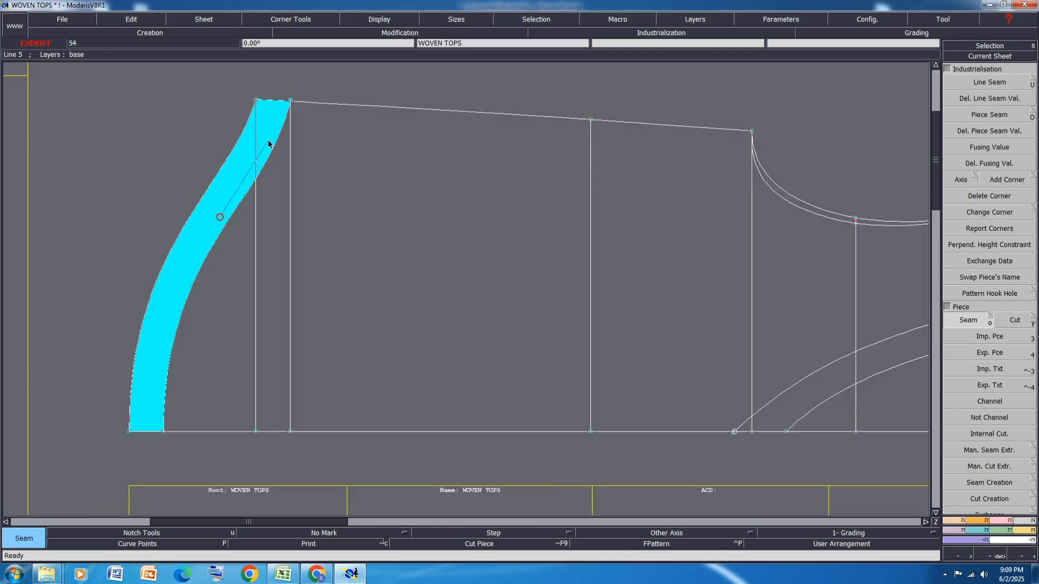
{"action": "right_click", "coordinate": [273, 131]}
{"action": "key", "text": "j"}
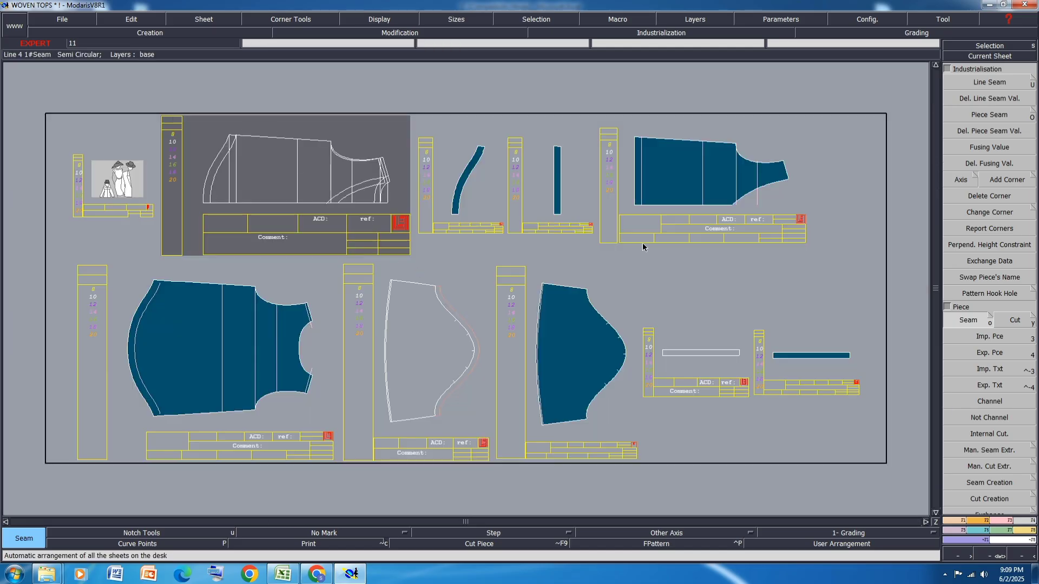
- Unfold the straight and the curved hem strips into full symmetrical pieces about their centre edges
{"action": "scroll", "coordinate": [555, 179], "scroll_direction": "up", "scroll_amount": 3}
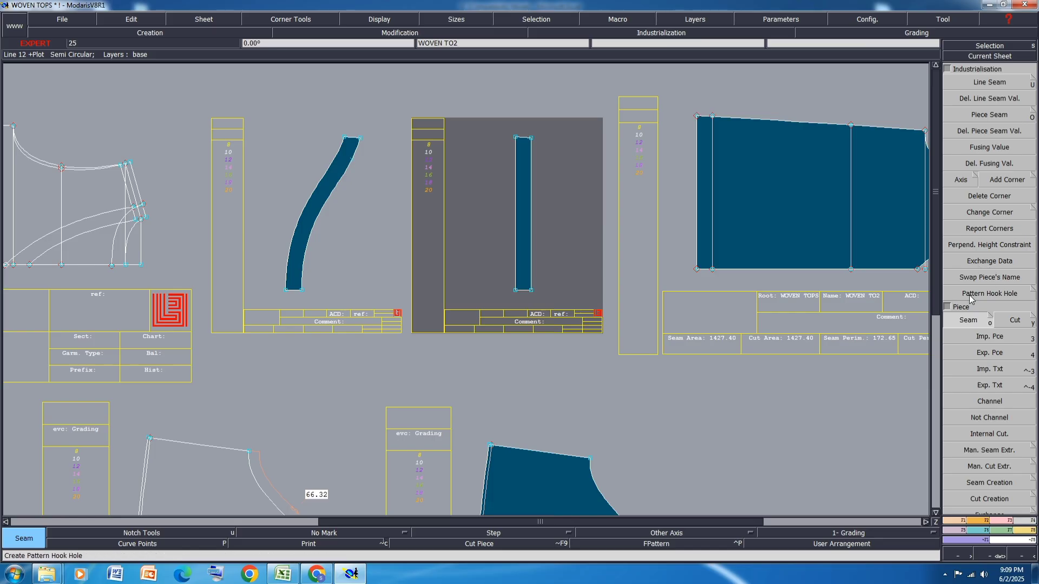
{"action": "left_click", "coordinate": [956, 536]}
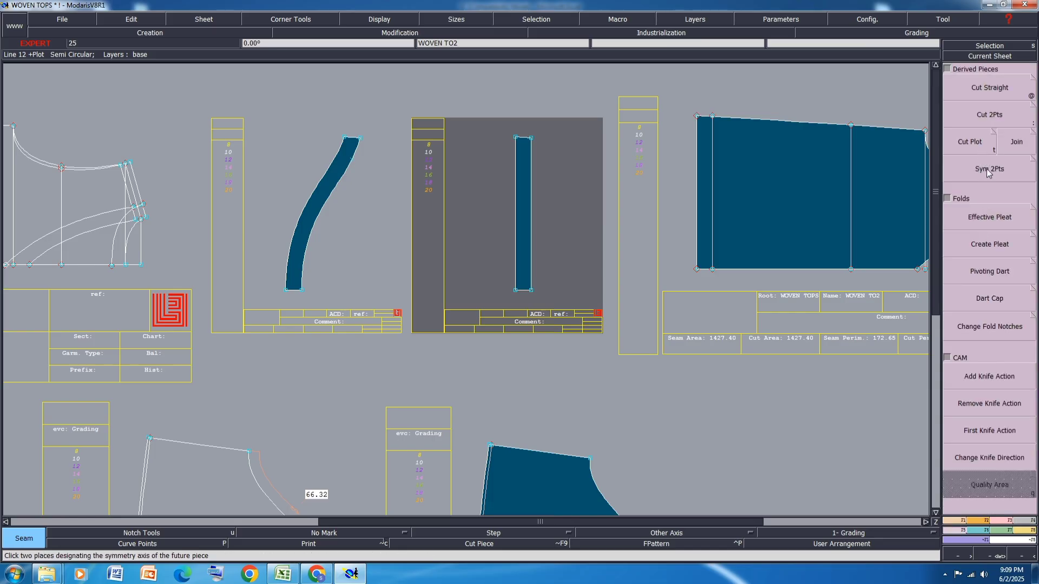
{"action": "left_click", "coordinate": [989, 169]}
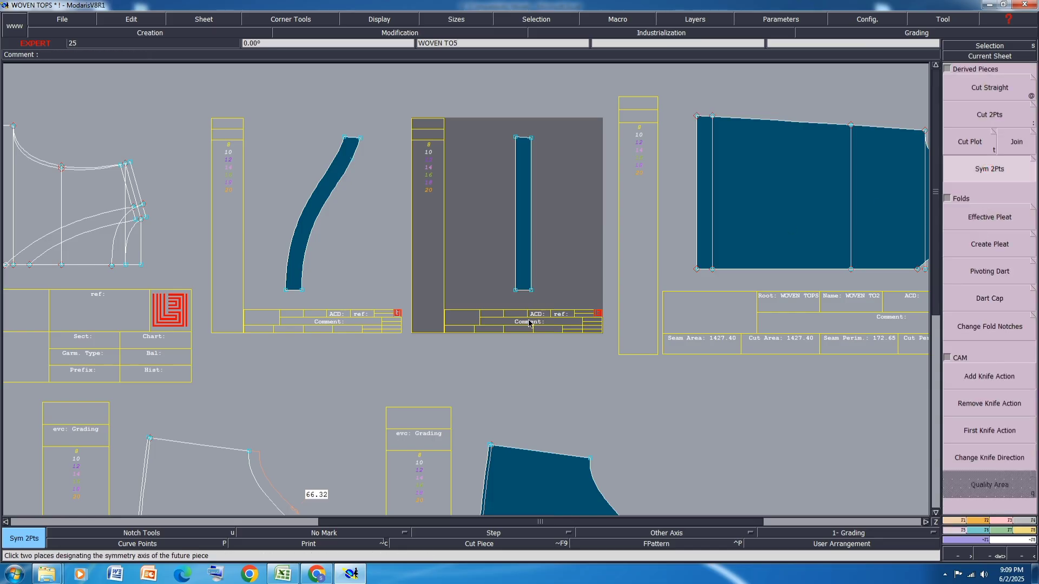
{"action": "left_click", "coordinate": [531, 289]}
{"action": "key", "text": "j"}
{"action": "scroll", "coordinate": [437, 223], "scroll_direction": "up", "scroll_amount": 6}
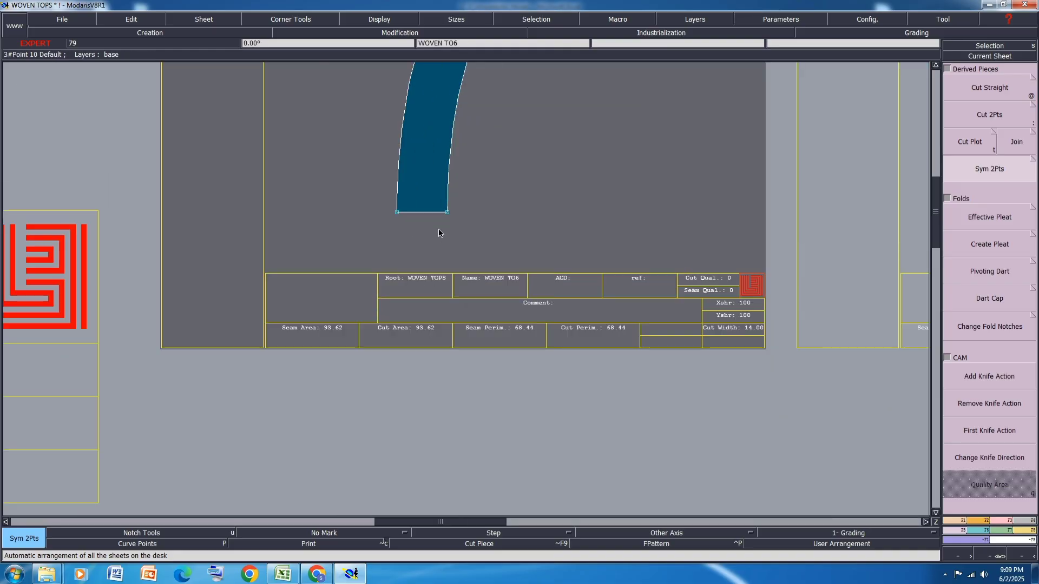
{"action": "scroll", "coordinate": [448, 216], "scroll_direction": "down", "scroll_amount": 6}
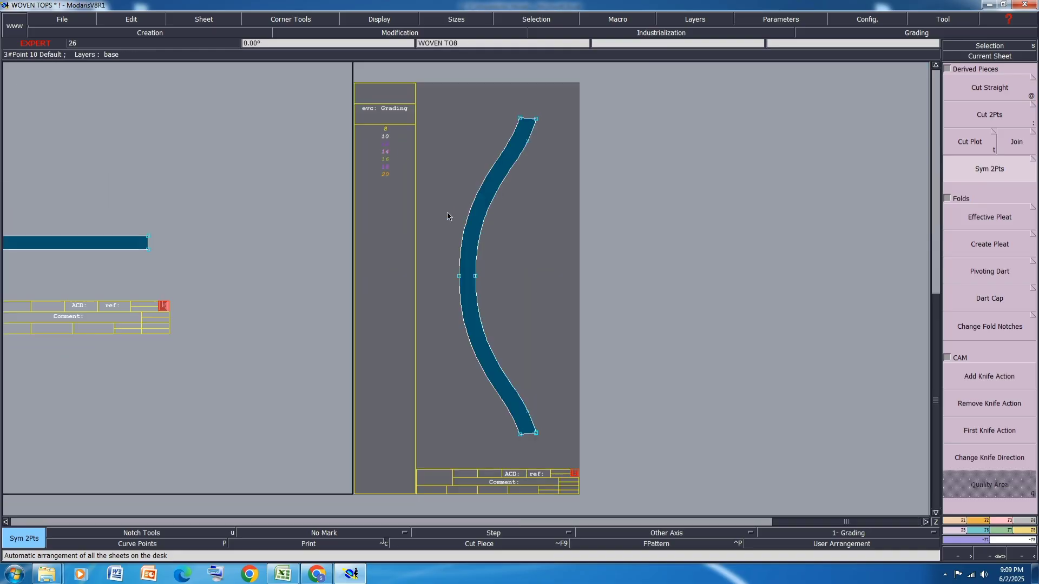
- Delete the sheets of the two half hem strips and rearrange the remaining sheets
{"action": "key", "text": "Delete"}
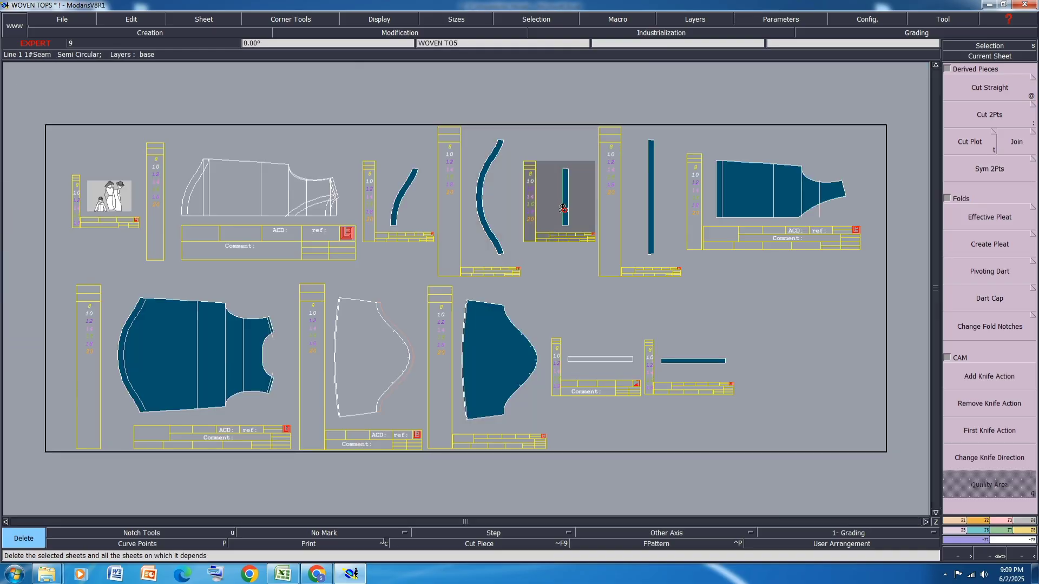
{"action": "left_click", "coordinate": [564, 208]}
{"action": "key", "text": "j"}
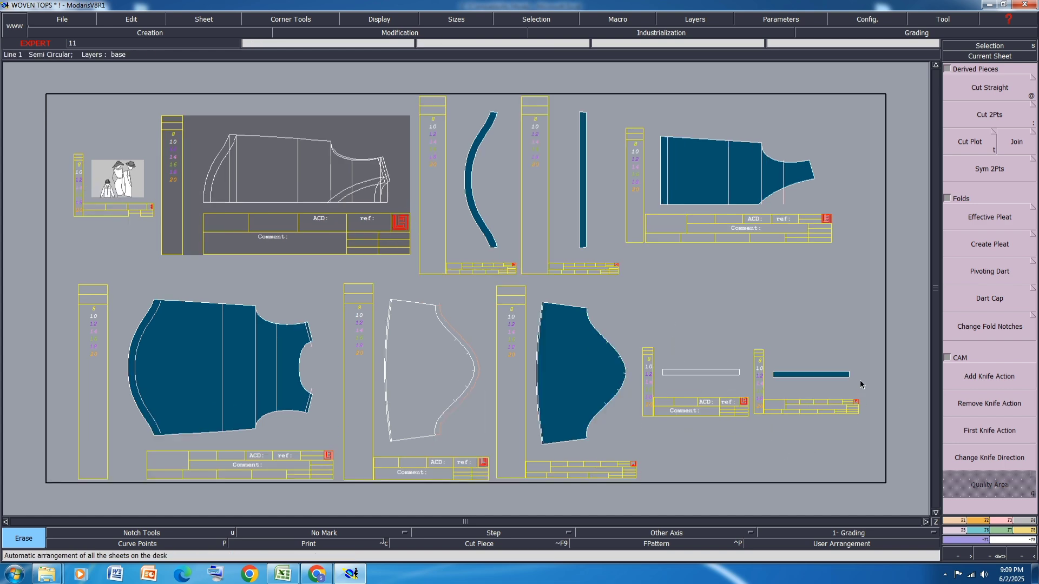
- Unfold the rectangular band about its ungraded short edge and mirror the result about its upper long edge
{"action": "scroll", "coordinate": [848, 377], "scroll_direction": "up", "scroll_amount": 4}
{"action": "key", "text": "F9"}
{"action": "key", "text": "F10"}
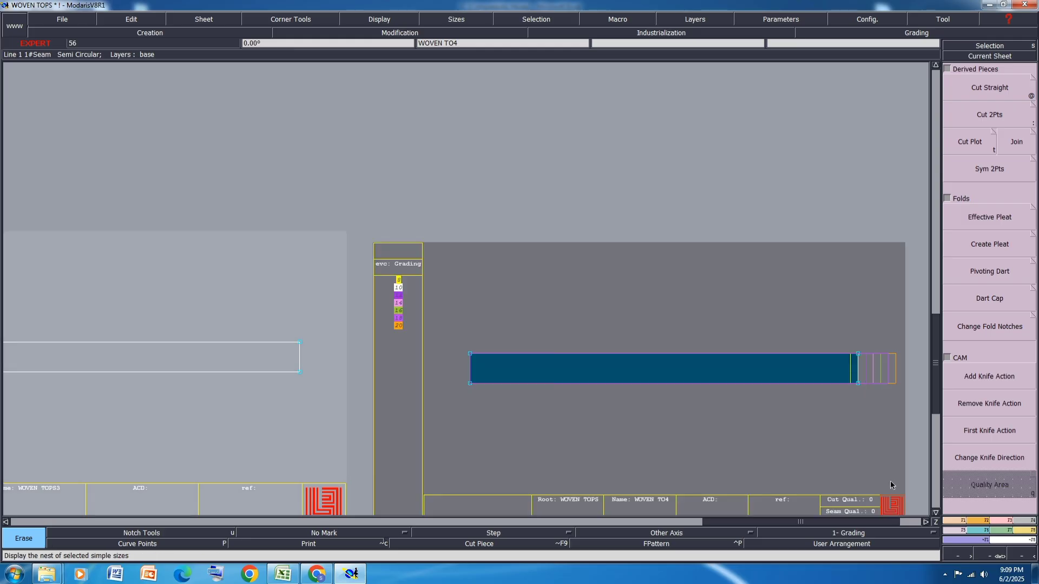
{"action": "left_click", "coordinate": [988, 167]}
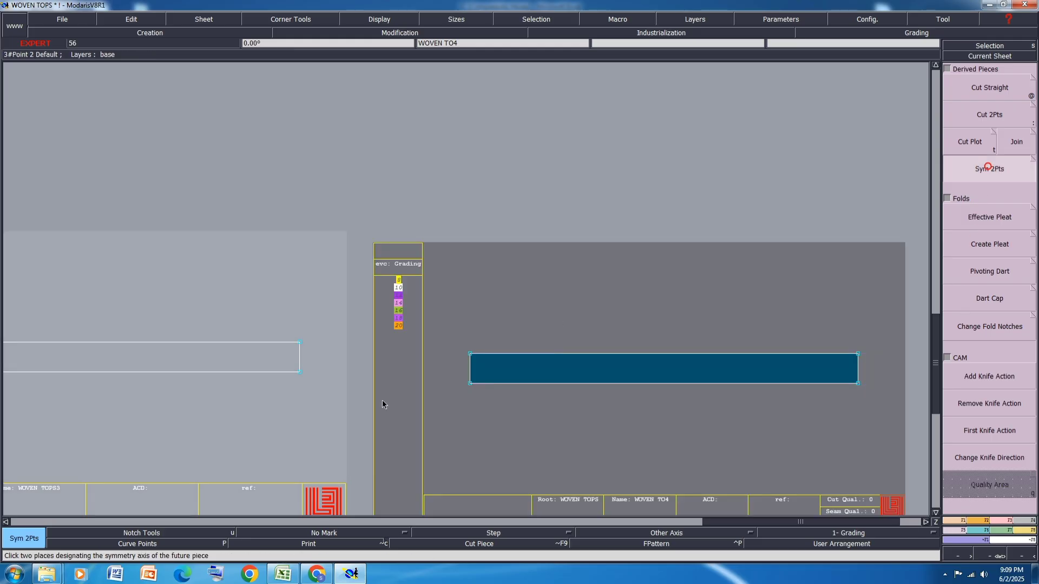
{"action": "left_click", "coordinate": [470, 383]}
{"action": "left_click", "coordinate": [470, 354]}
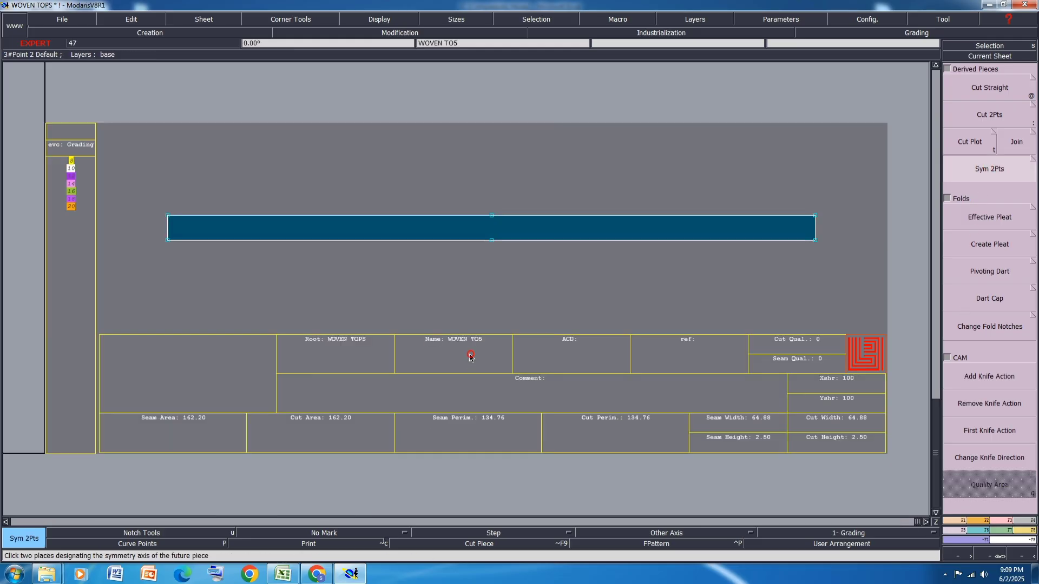
{"action": "left_click", "coordinate": [167, 215]}
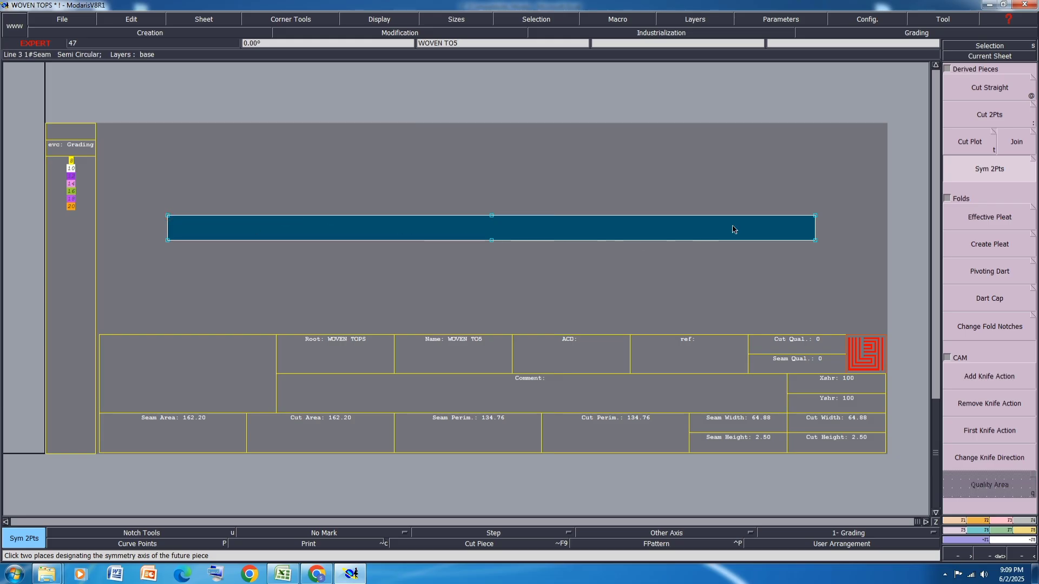
{"action": "left_click", "coordinate": [816, 215]}
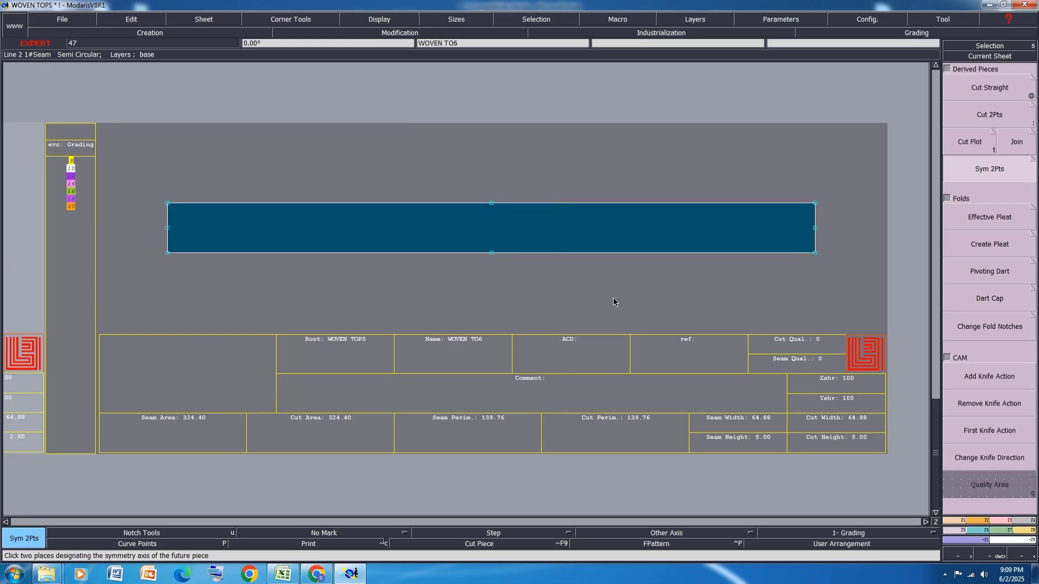
- Delete the sheets of the half-length and half-width bands and rearrange the remaining sheets
{"action": "key", "text": "j"}
{"action": "left_click", "coordinate": [233, 470]}
{"action": "key", "text": "Delete"}
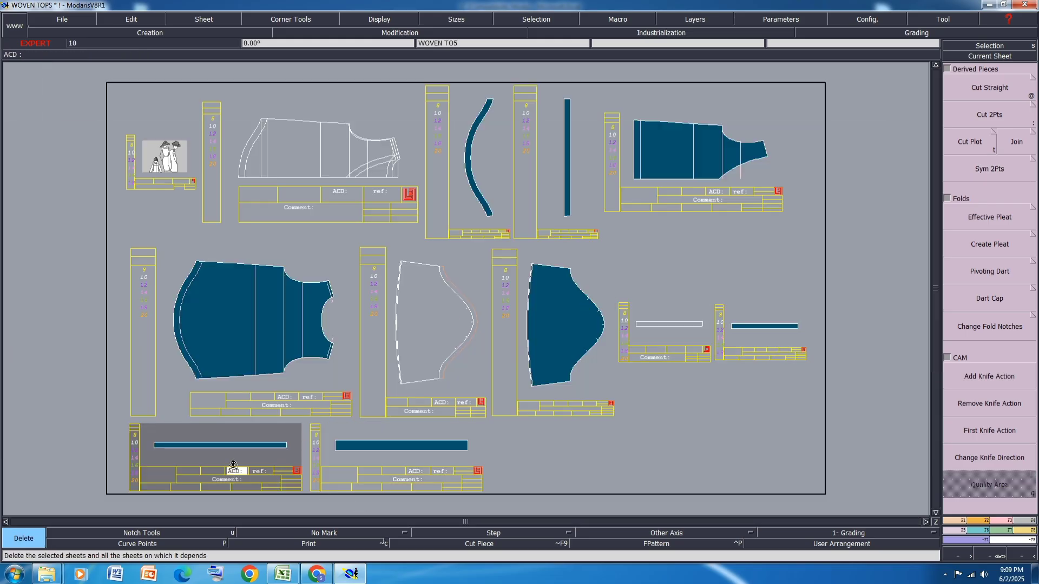
{"action": "left_click", "coordinate": [234, 466]}
{"action": "left_click", "coordinate": [723, 353]}
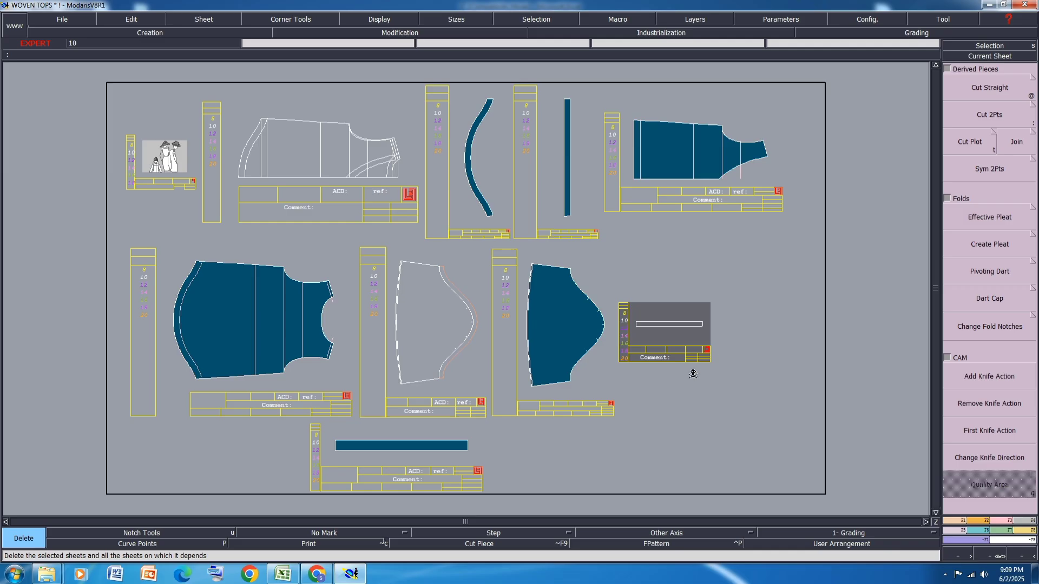
{"action": "key", "text": "j"}
- Marry the band and sleeve base patterns onto the body base pattern's sheet
{"action": "key", "text": "m"}
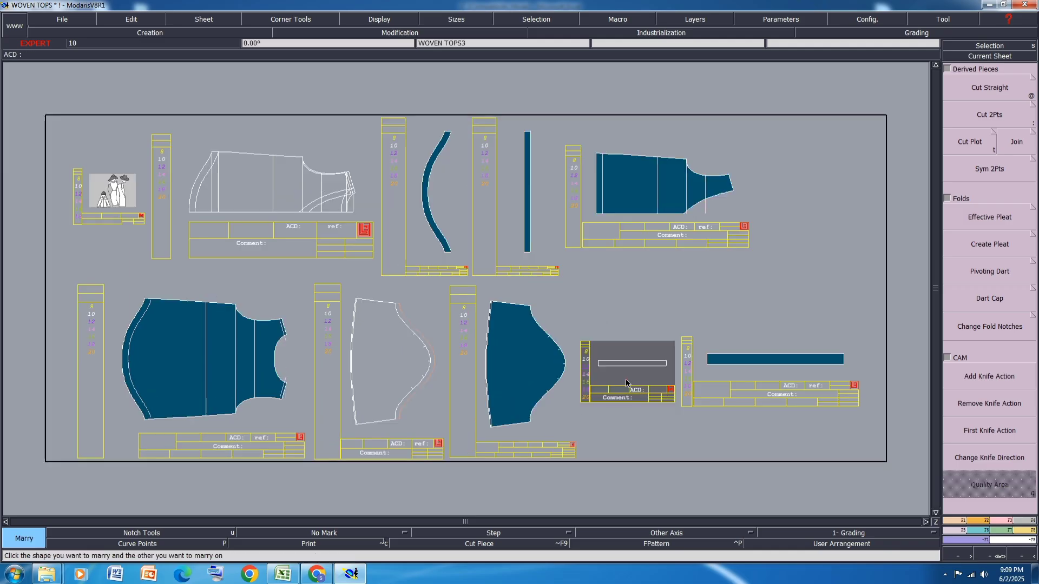
{"action": "left_click", "coordinate": [274, 216]}
{"action": "left_click", "coordinate": [359, 372]}
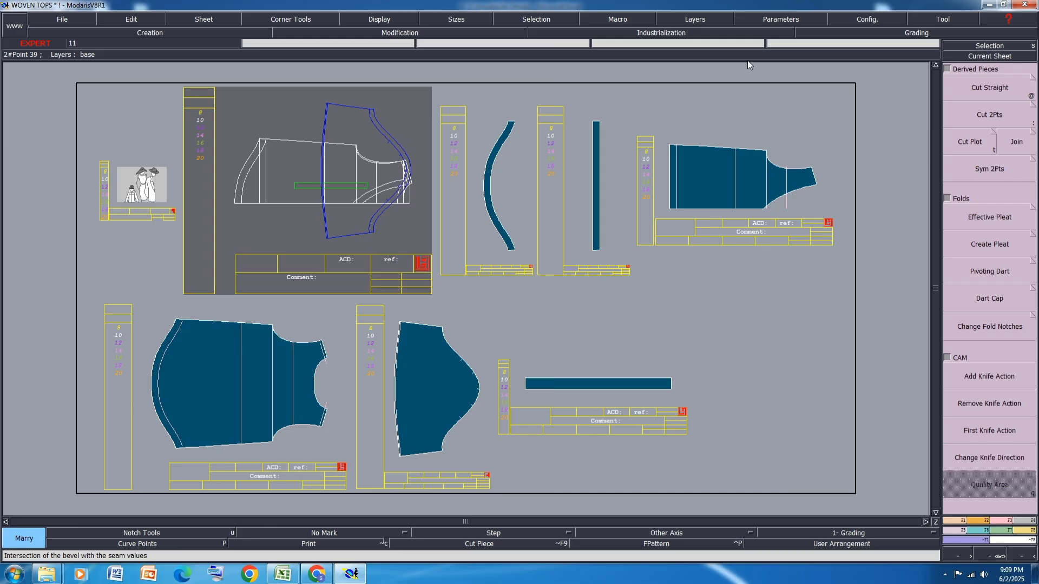
- Apply a 1 cm line seam value to all edges of the half front piece
{"action": "left_click", "coordinate": [994, 145]}
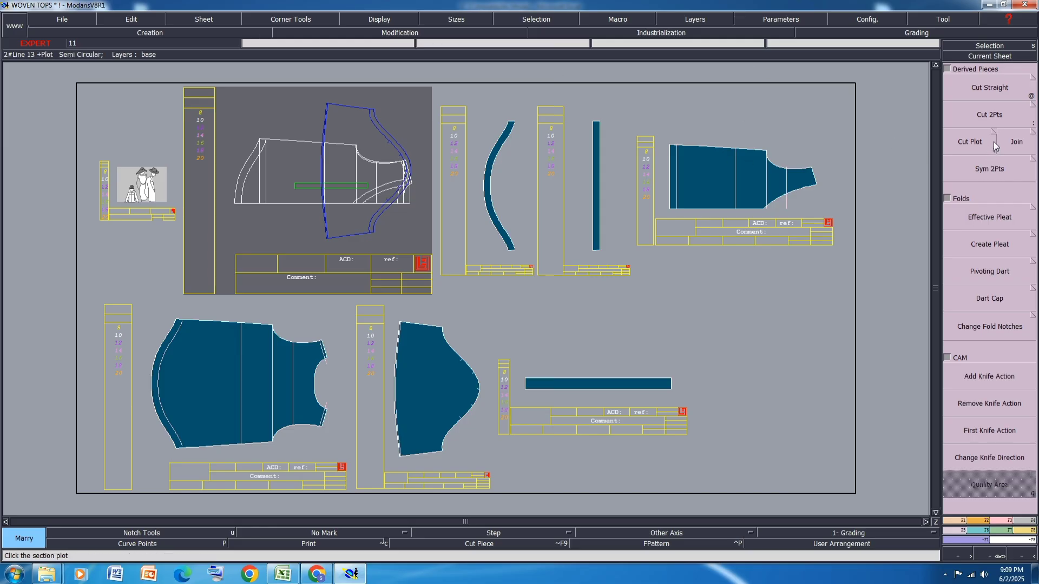
{"action": "left_click", "coordinate": [1022, 521]}
{"action": "left_click", "coordinate": [999, 80]}
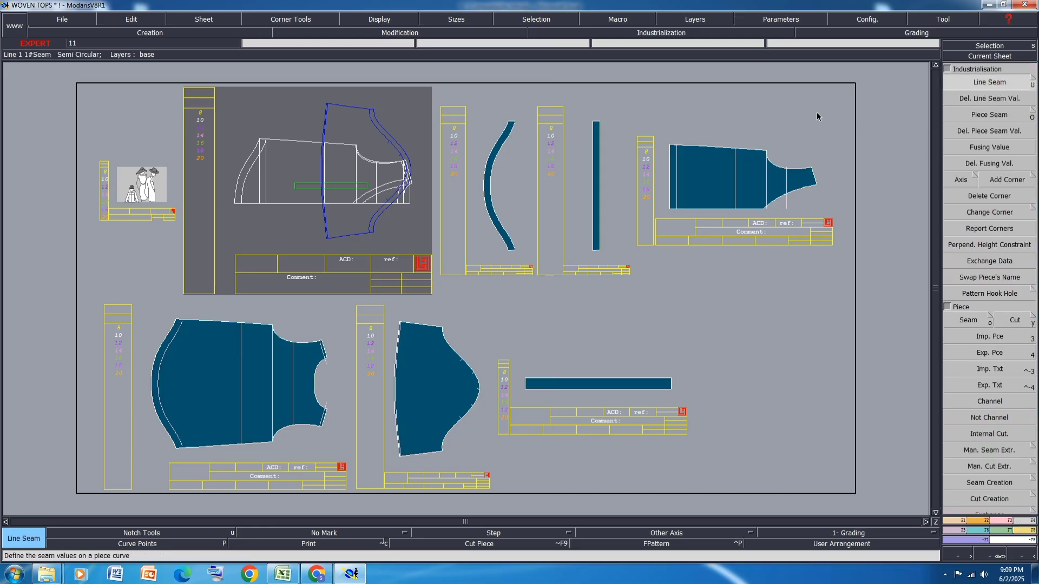
{"action": "left_click_drag", "start_coordinate": [842, 103], "coordinate": [656, 227]}
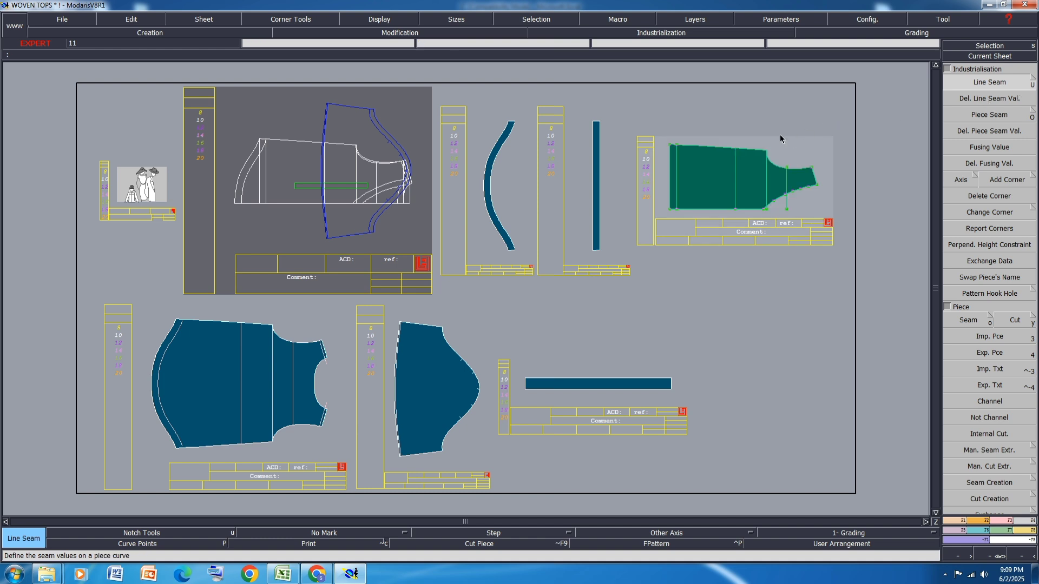
{"action": "left_click", "coordinate": [744, 149]}
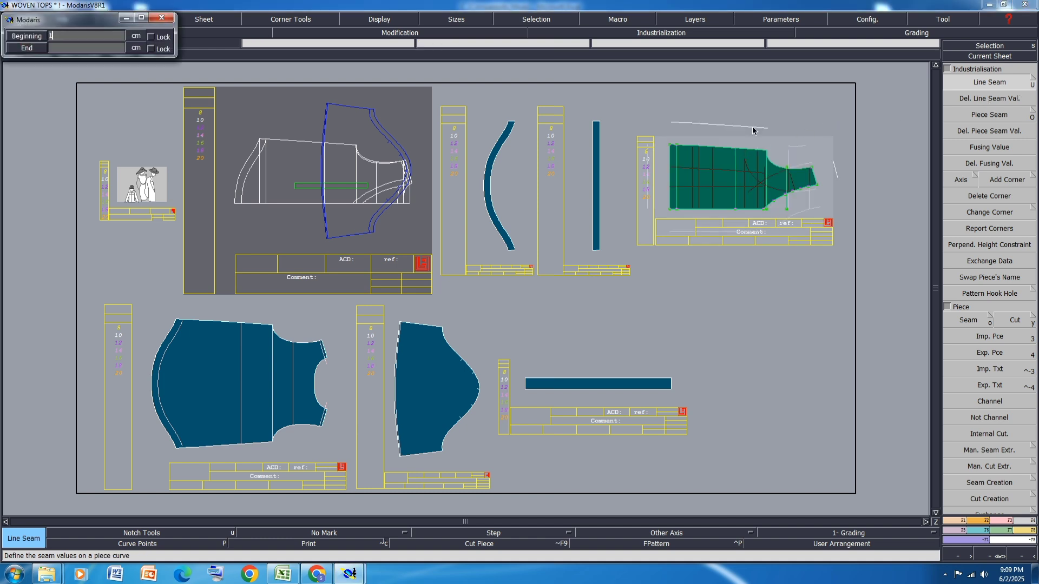
{"action": "type", "text": "1"}
{"action": "key", "text": "Return"}
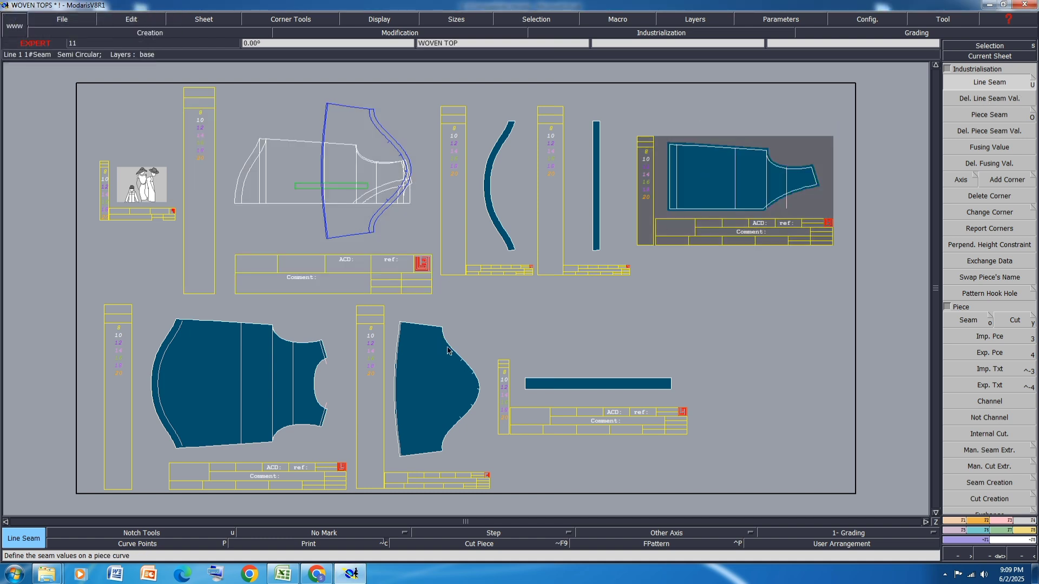
- Apply a 1 cm line seam to all edges of the full sleeve and set its curved hem edge to 1.5 cm
{"action": "left_click_drag", "start_coordinate": [488, 302], "coordinate": [397, 480]}
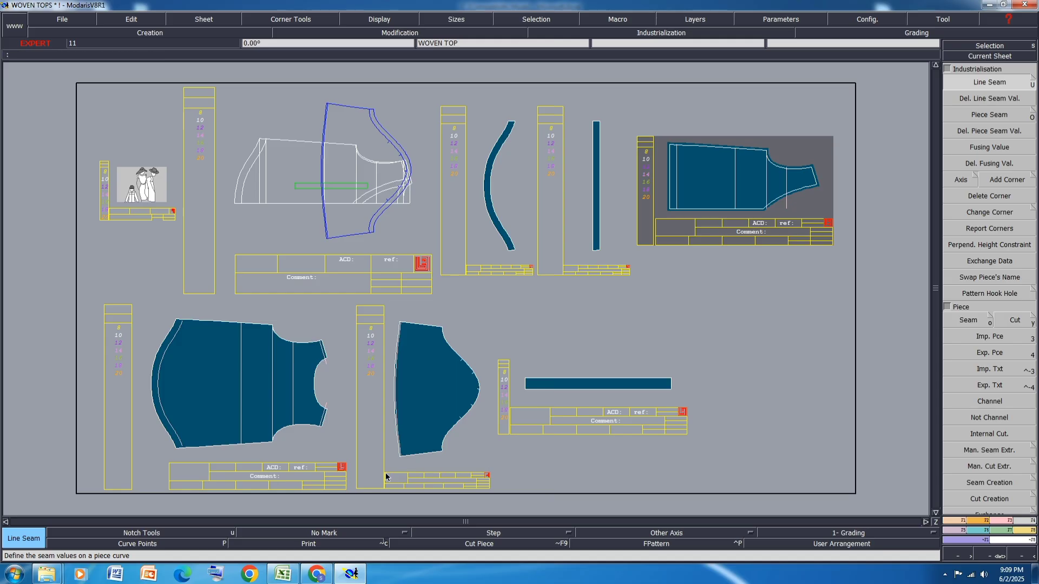
{"action": "left_click", "coordinate": [414, 328]}
{"action": "key", "text": "Return"}
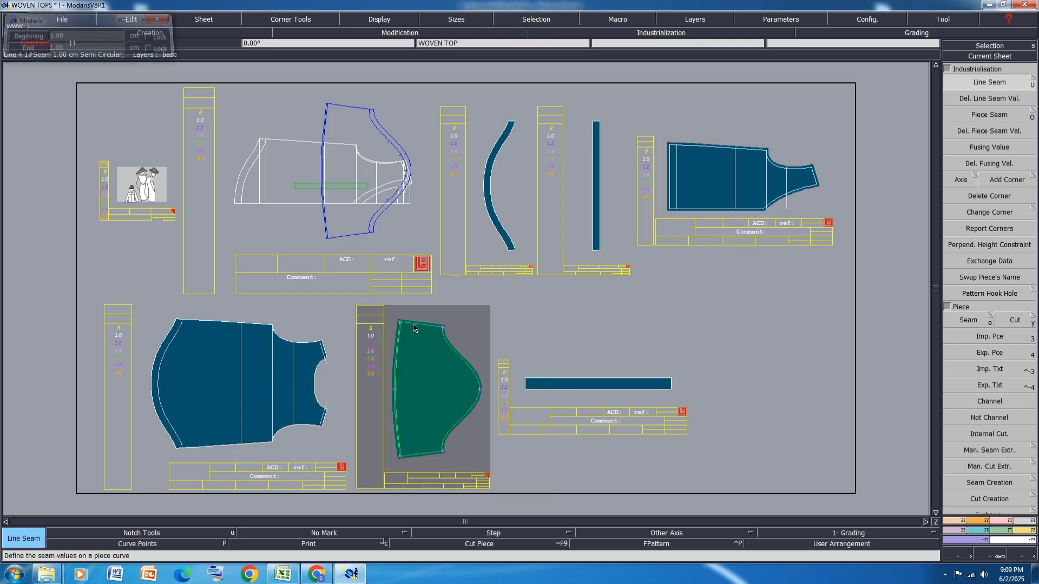
{"action": "left_click", "coordinate": [388, 380]}
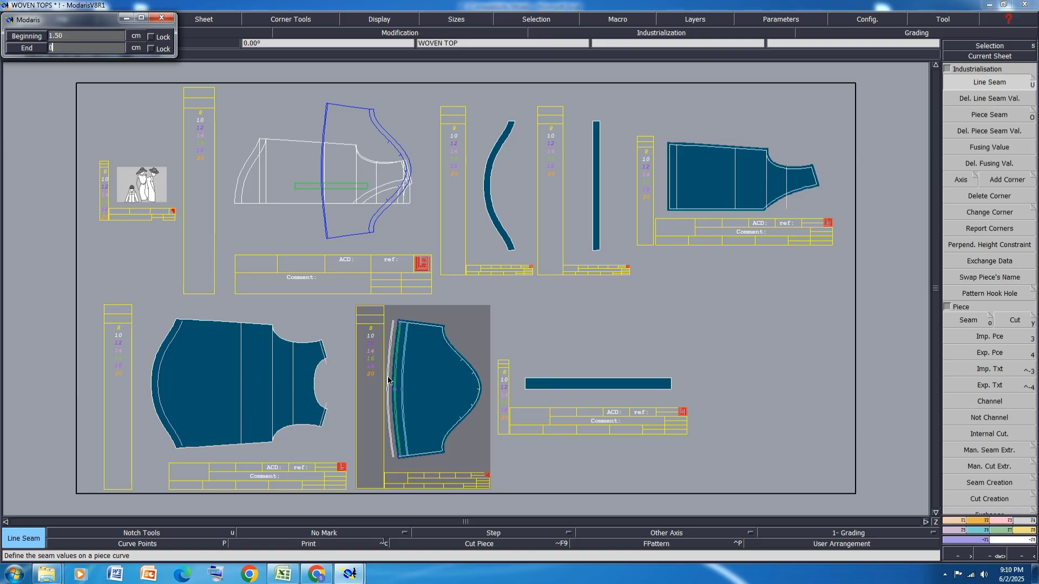
{"action": "type", "text": "11"}
{"action": "key", "text": "Return"}
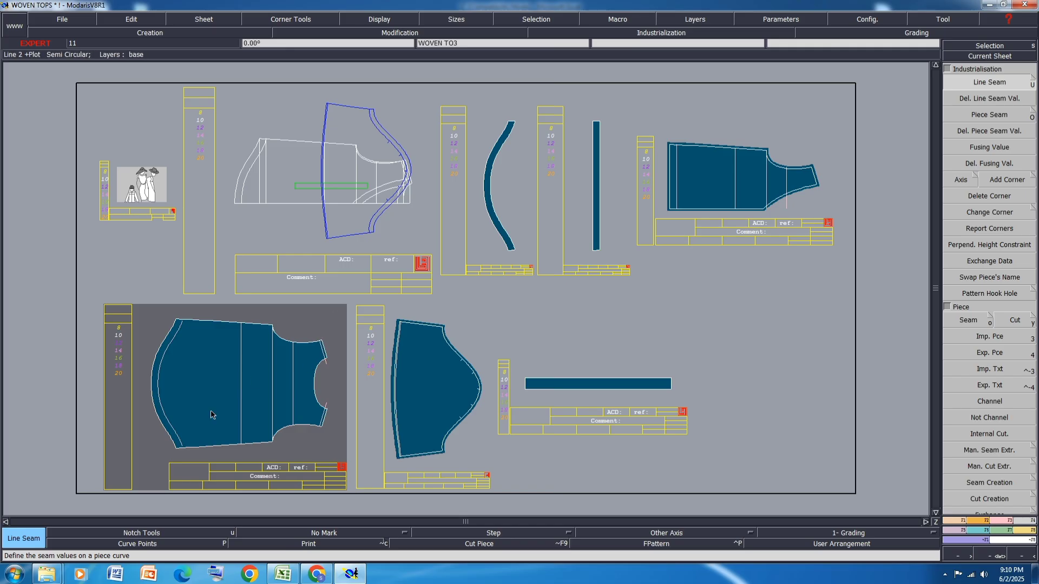
- Apply a 1 cm line seam value to all edges of the full back piece
{"action": "left_click_drag", "start_coordinate": [129, 480], "coordinate": [343, 300]}
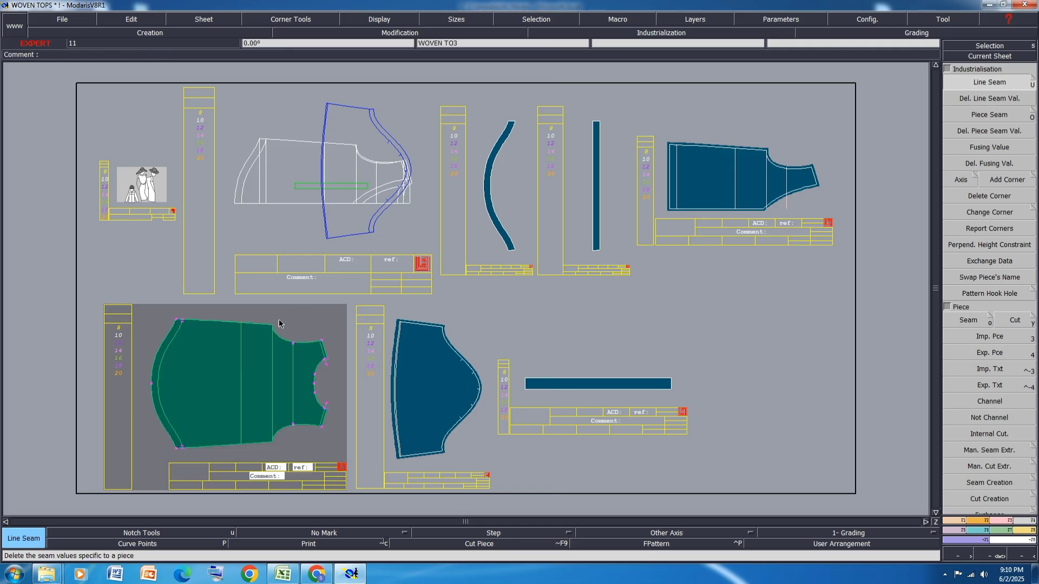
{"action": "left_click", "coordinate": [260, 319]}
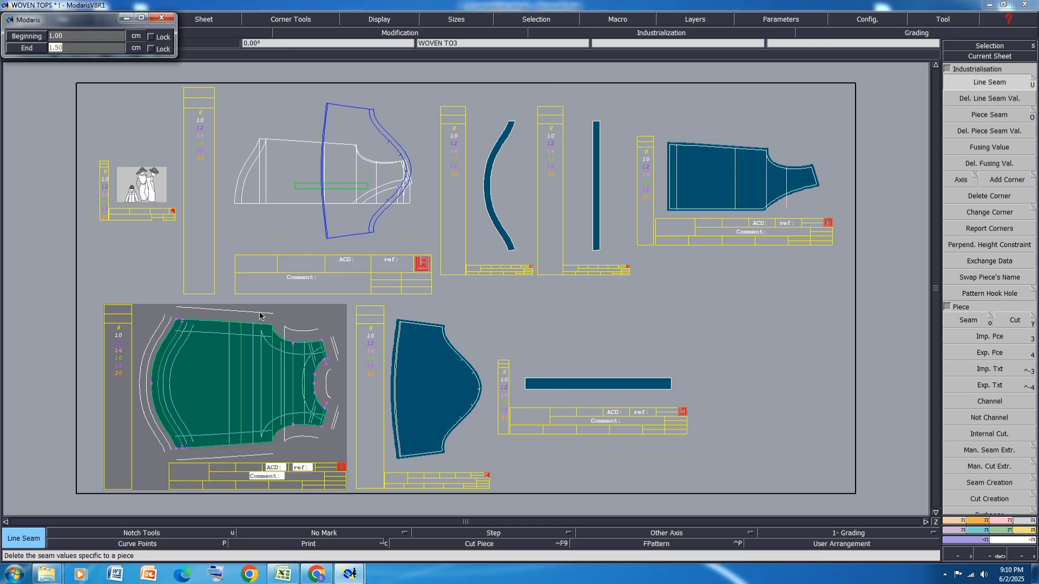
{"action": "key", "text": "Return"}
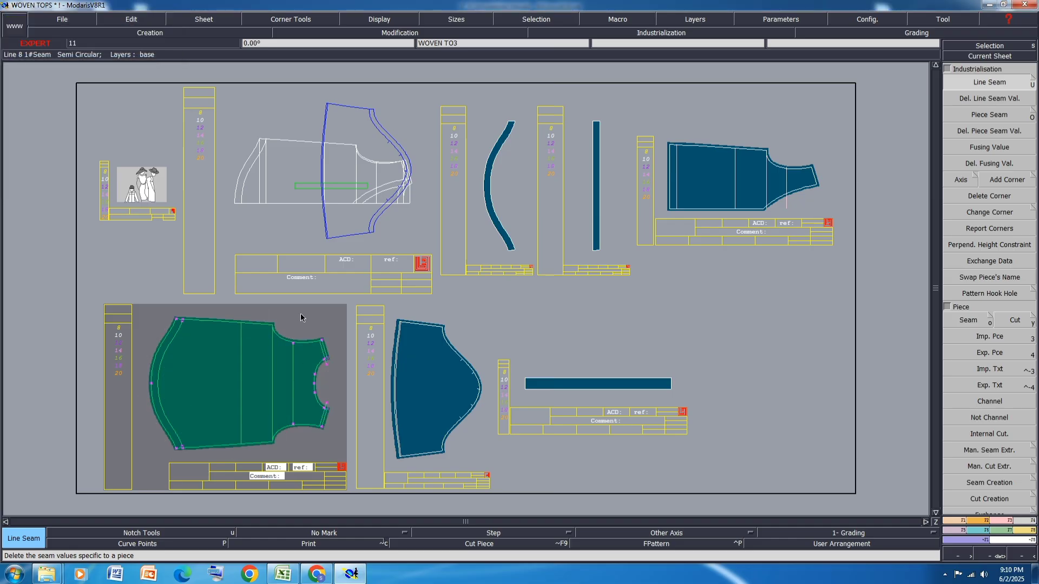
{"action": "left_click", "coordinate": [686, 366]}
- Apply a 1 cm line seam value to all edges of the horizontal rectangular neck band
{"action": "left_click", "coordinate": [541, 391]}
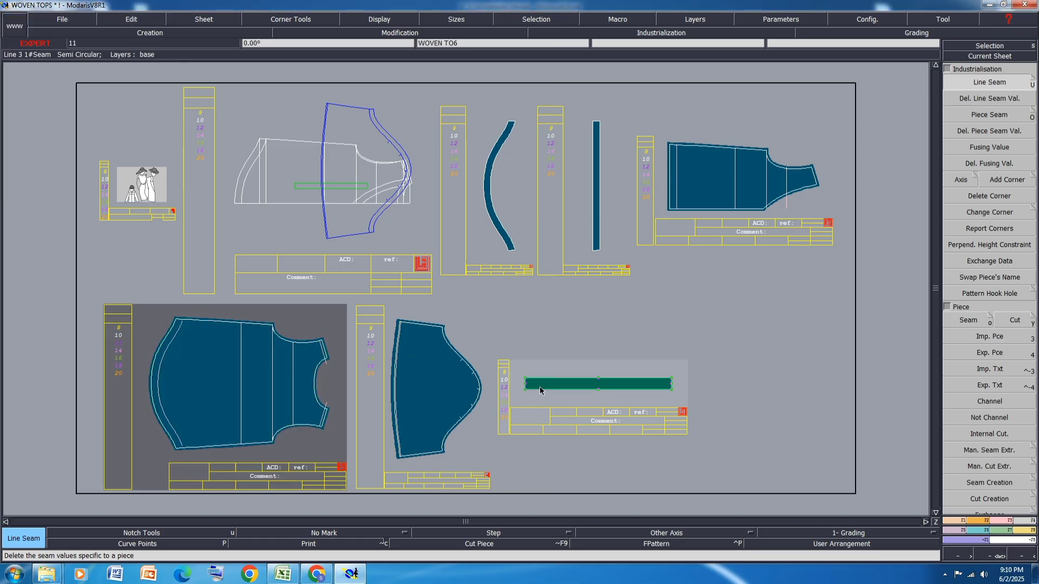
{"action": "left_click", "coordinate": [545, 382]}
{"action": "key", "text": "Return"}
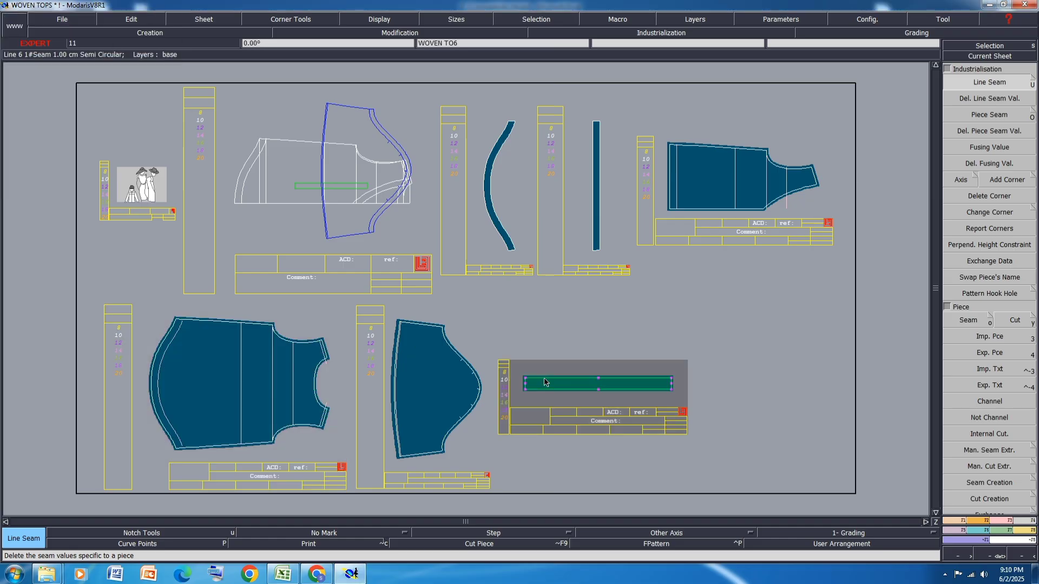
{"action": "left_click", "coordinate": [722, 346]}
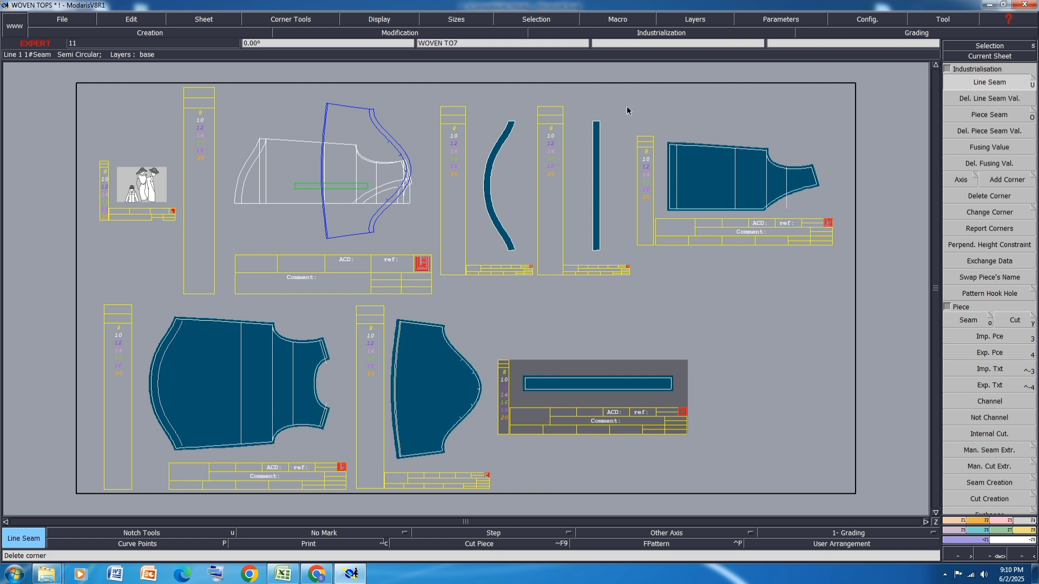
- Apply a 1 cm line seam value to all edges of the curved strip and the straight vertical strip together
{"action": "left_click", "coordinate": [476, 273]}
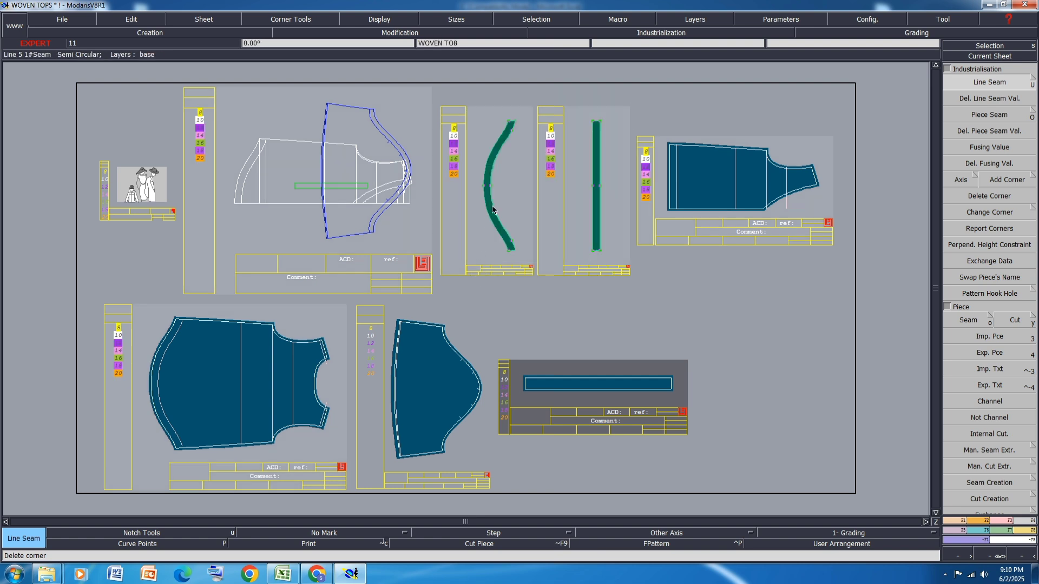
{"action": "left_click", "coordinate": [493, 207]}
{"action": "key", "text": "Return"}
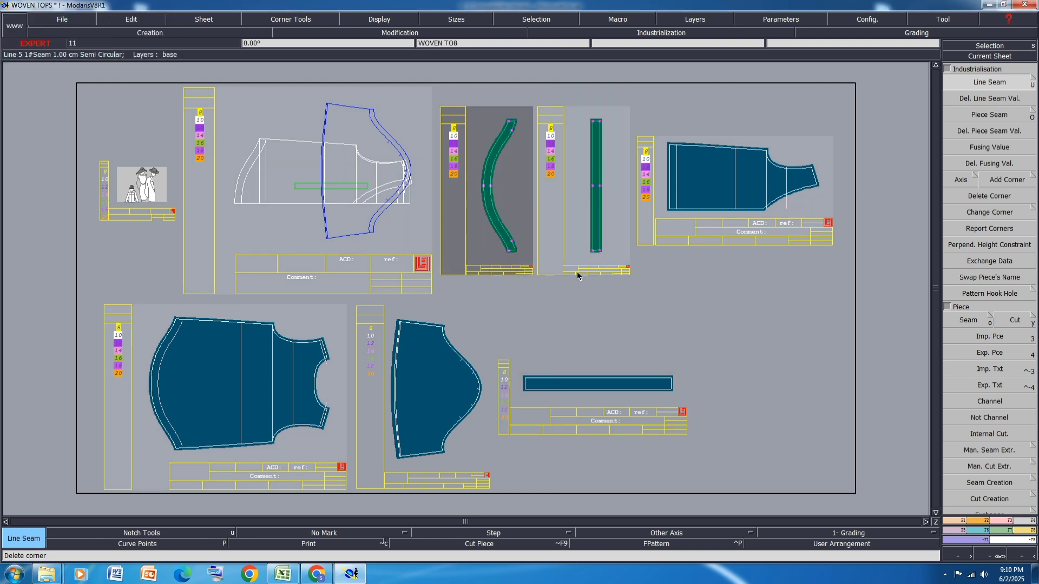
{"action": "left_click", "coordinate": [744, 299]}
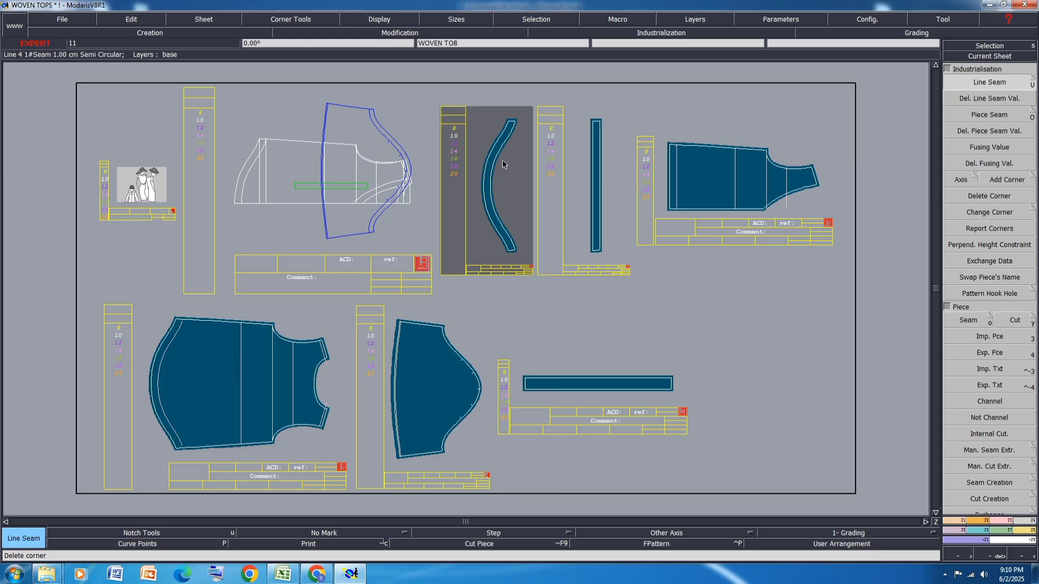
- Add a horizontal Grain Line Axis 'DF' across the middle of the curved strip
{"action": "scroll", "coordinate": [502, 160], "scroll_direction": "up", "scroll_amount": 5}
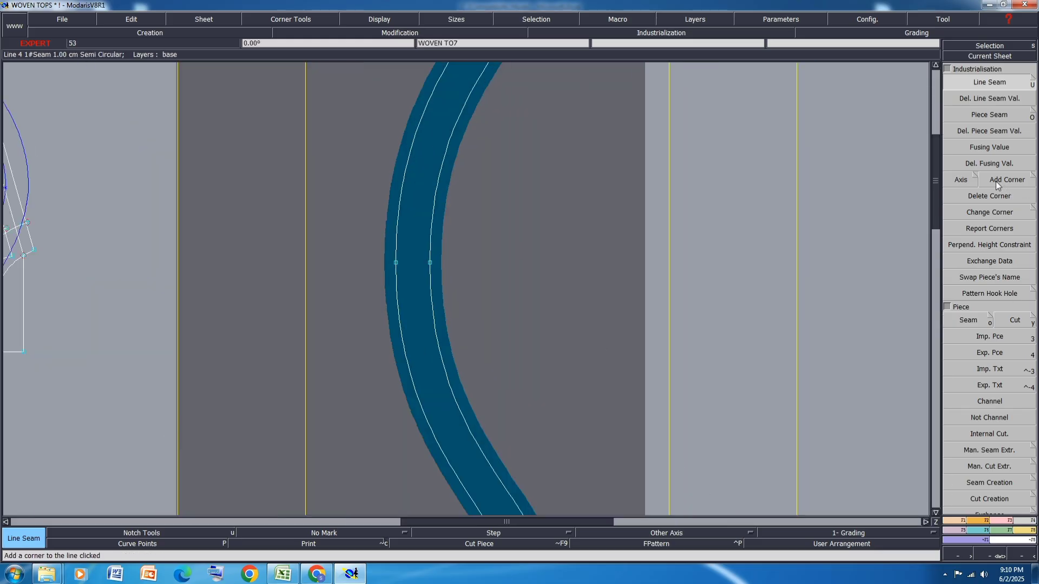
{"action": "left_click", "coordinate": [961, 180]}
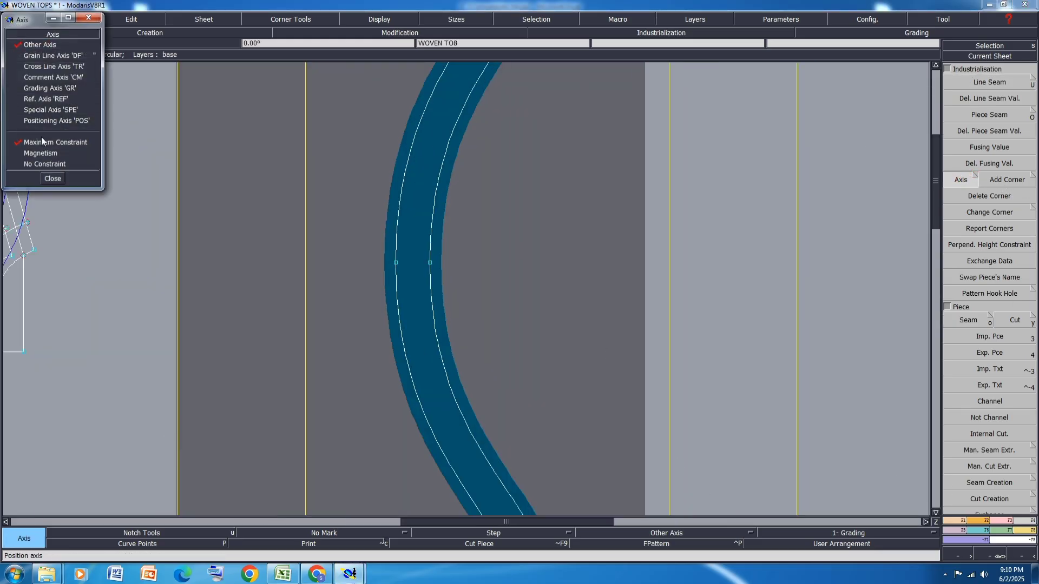
{"action": "left_click", "coordinate": [47, 56]}
{"action": "scroll", "coordinate": [408, 247], "scroll_direction": "up", "scroll_amount": 3}
{"action": "left_click", "coordinate": [407, 264]}
{"action": "left_click", "coordinate": [423, 263]}
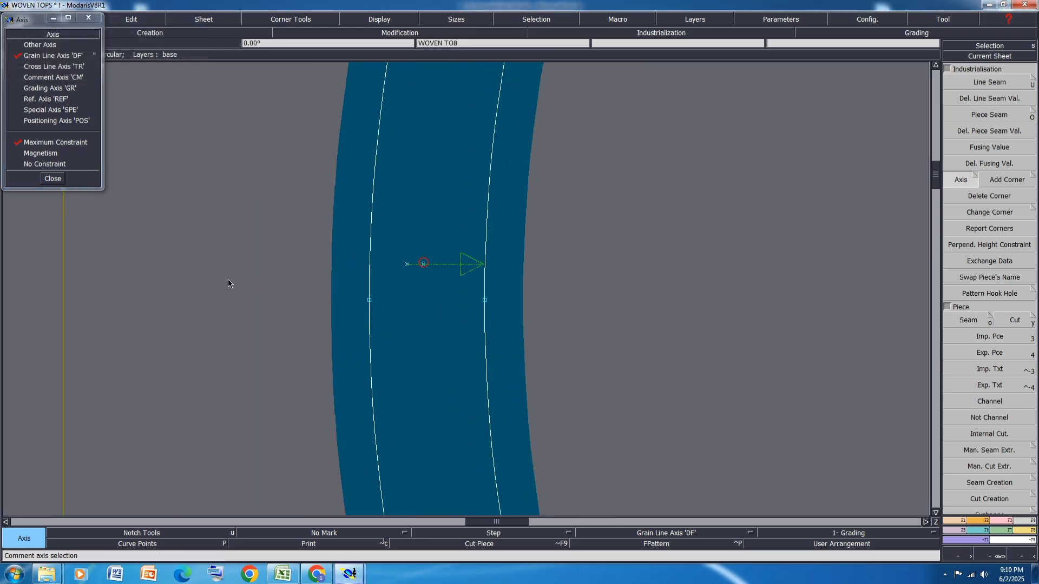
- Add a horizontal grain line axis across the middle of the straight vertical strip
{"action": "scroll", "coordinate": [226, 279], "scroll_direction": "down", "scroll_amount": 4}
{"action": "scroll", "coordinate": [489, 271], "scroll_direction": "up", "scroll_amount": 1}
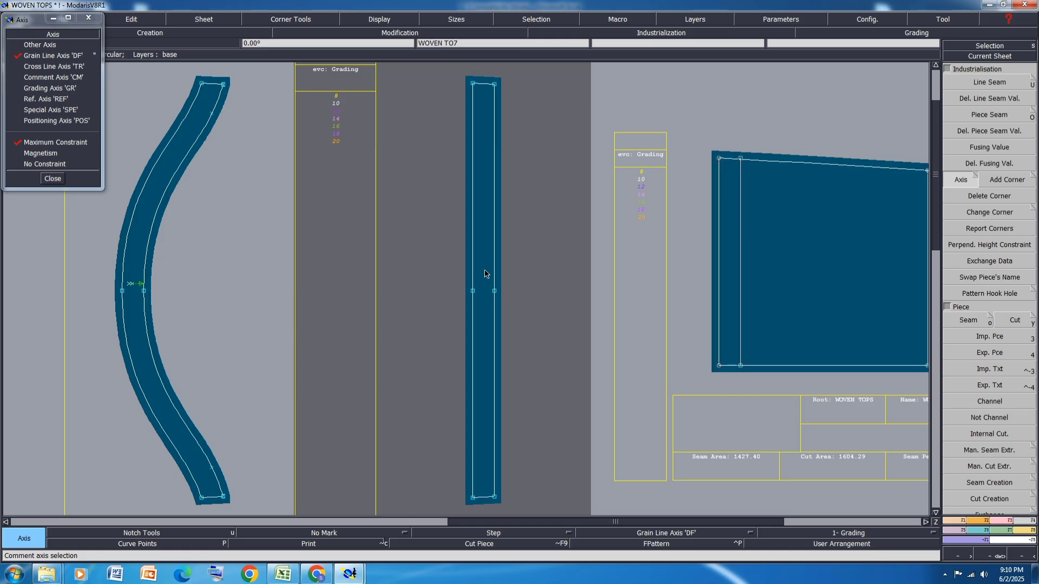
{"action": "scroll", "coordinate": [483, 273], "scroll_direction": "up", "scroll_amount": 4}
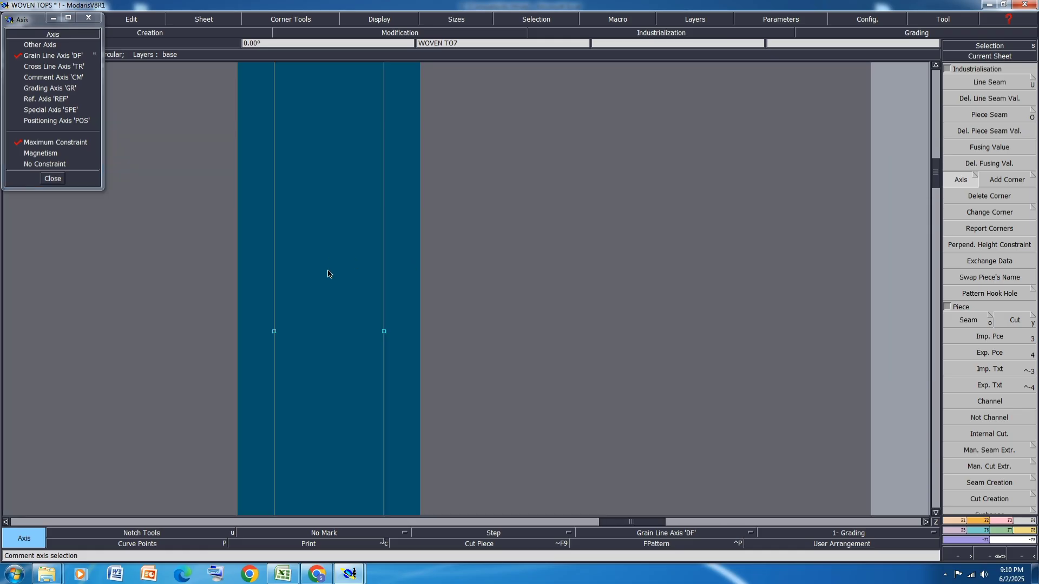
{"action": "left_click", "coordinate": [306, 273]}
{"action": "left_click", "coordinate": [378, 274]}
- Add a horizontal grain line axis about 37 cm long along the body of the half front piece
{"action": "scroll", "coordinate": [176, 258], "scroll_direction": "down", "scroll_amount": 5}
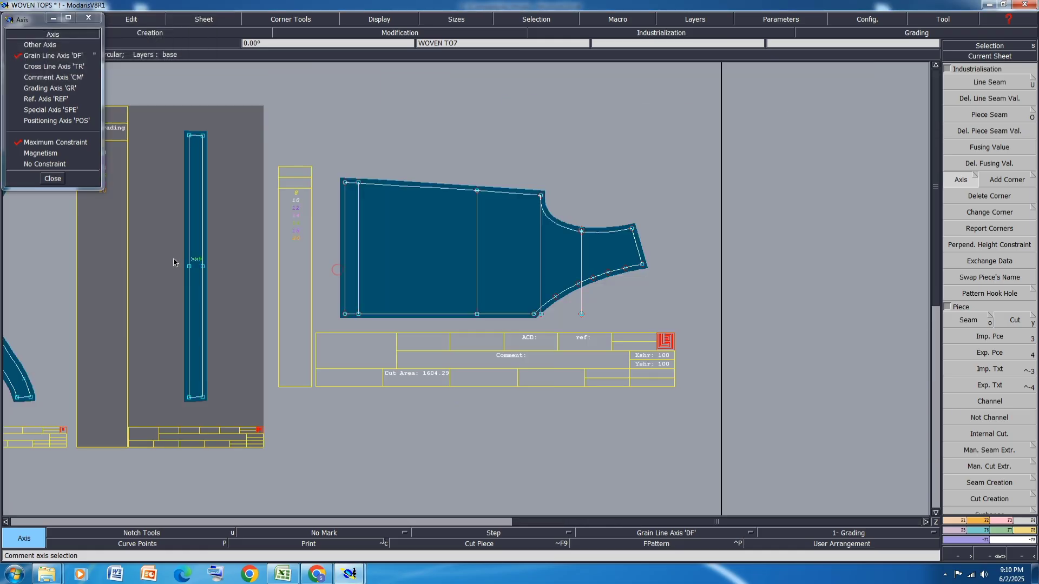
{"action": "left_click", "coordinate": [388, 250]}
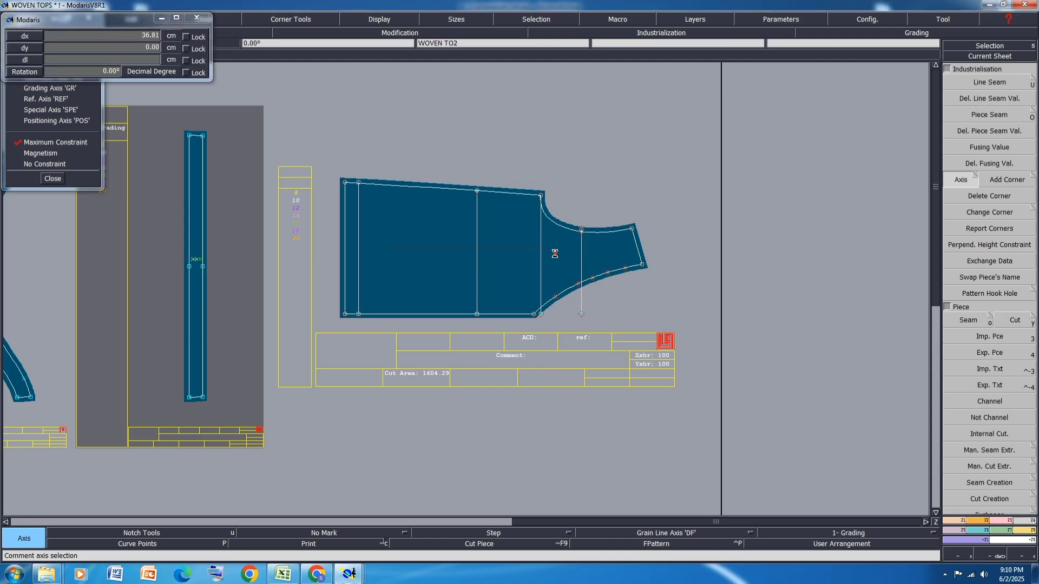
{"action": "left_click", "coordinate": [555, 250]}
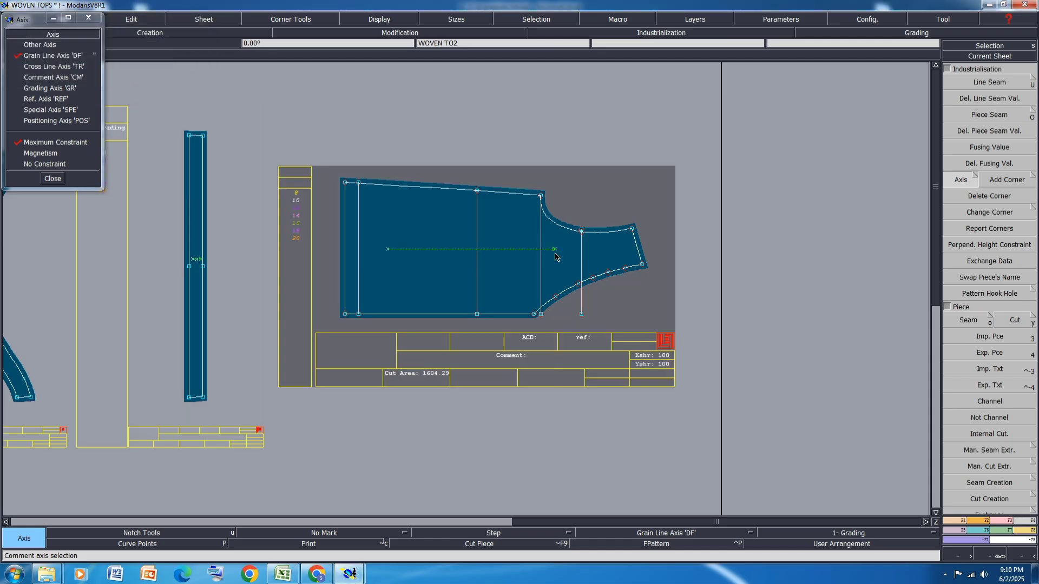
- Add horizontal grain line axes along the length of the full back piece and the sleeve
{"action": "scroll", "coordinate": [510, 227], "scroll_direction": "down", "scroll_amount": 4}
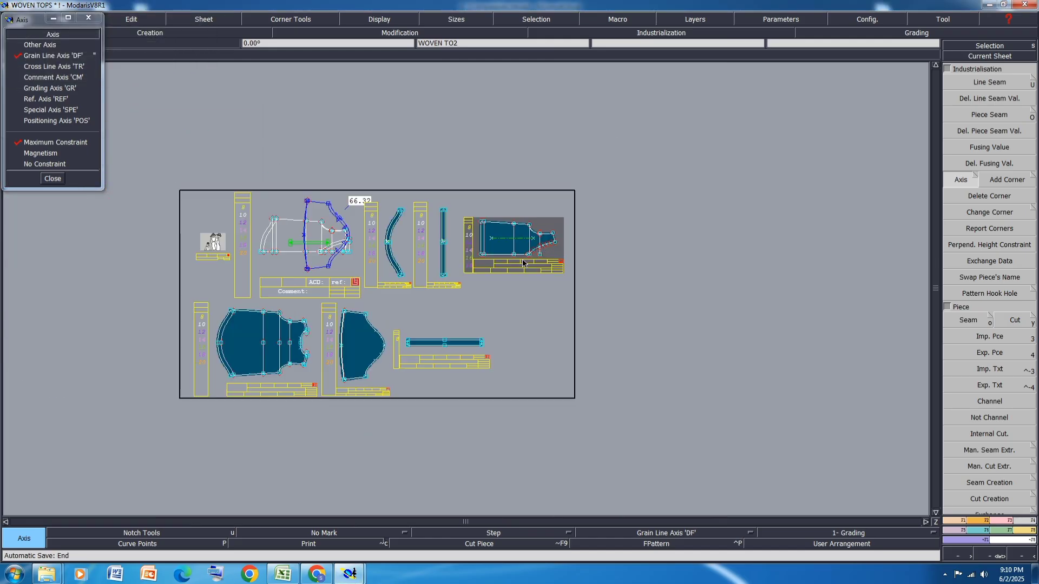
{"action": "scroll", "coordinate": [253, 329], "scroll_direction": "up", "scroll_amount": 2}
{"action": "scroll", "coordinate": [185, 351], "scroll_direction": "up", "scroll_amount": 1}
{"action": "left_click", "coordinate": [206, 296]}
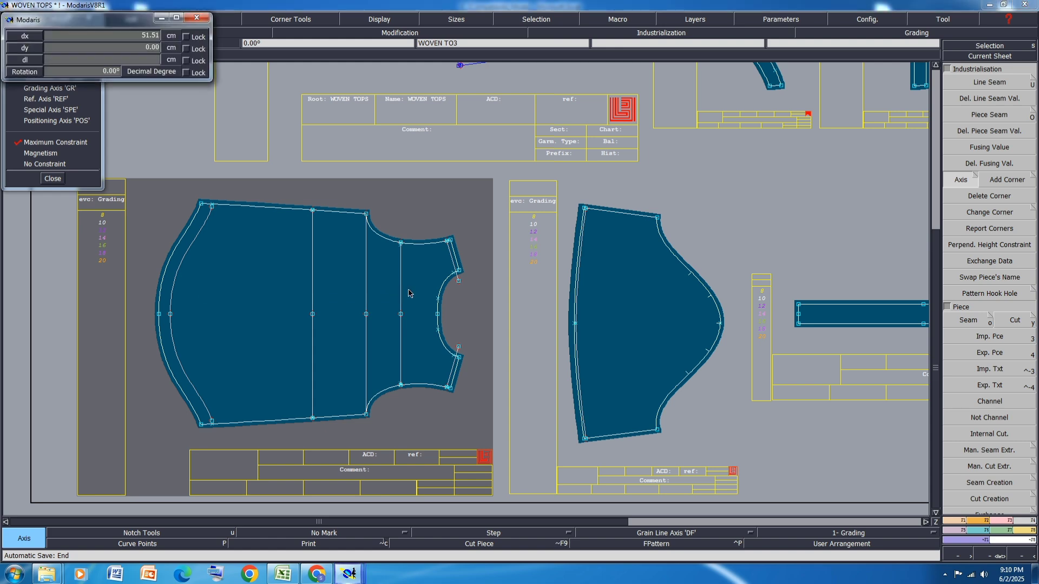
{"action": "left_click", "coordinate": [419, 297]}
- Add a short vertical grain line axis across the width of the horizontal neck band and finish the axis settings
{"action": "scroll", "coordinate": [351, 301], "scroll_direction": "down", "scroll_amount": 2}
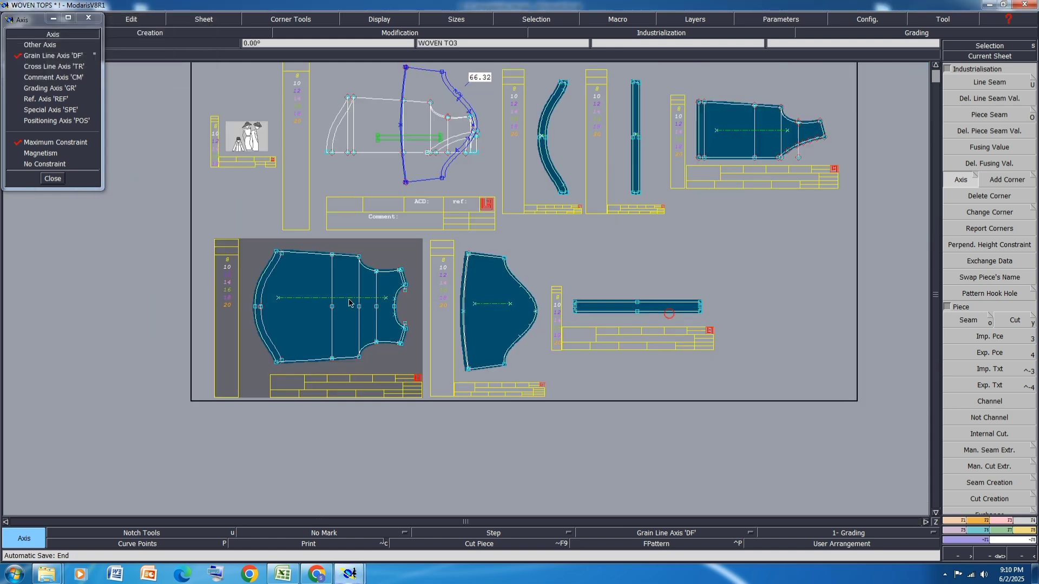
{"action": "scroll", "coordinate": [675, 324], "scroll_direction": "up", "scroll_amount": 5}
{"action": "left_click", "coordinate": [546, 341]}
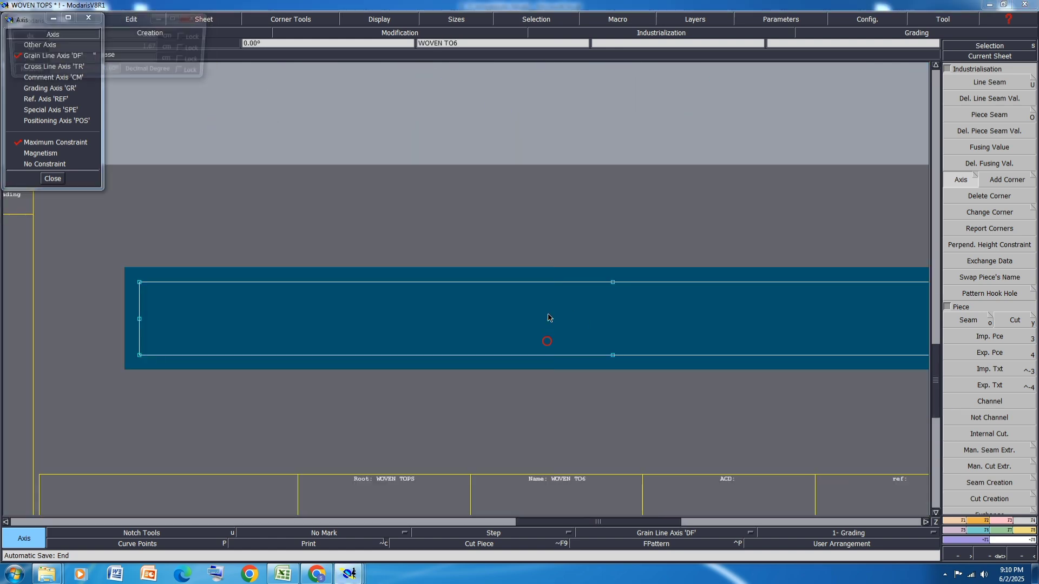
{"action": "left_click", "coordinate": [547, 310]}
{"action": "scroll", "coordinate": [547, 310], "scroll_direction": "down", "scroll_amount": 5}
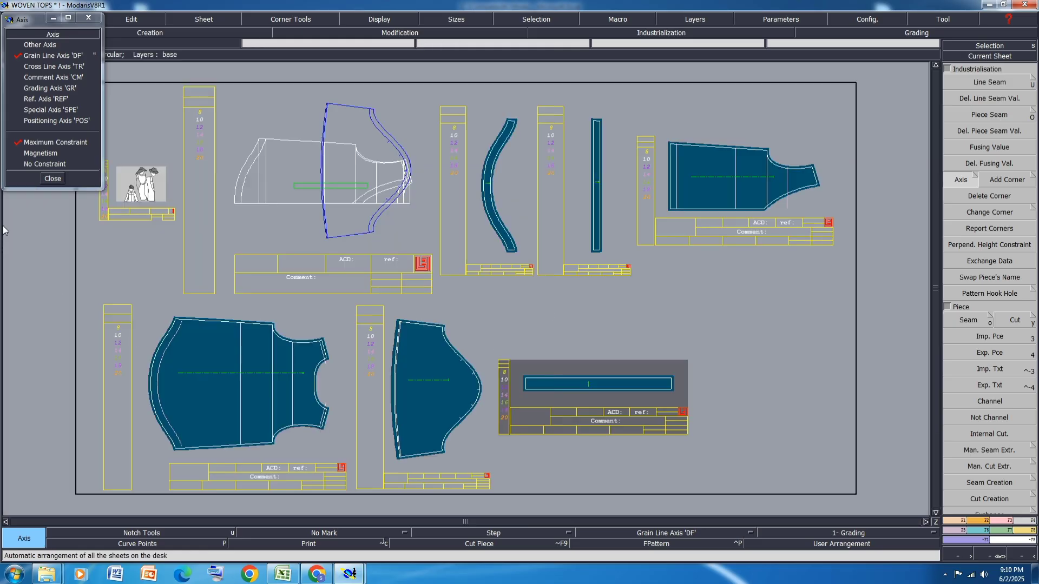
{"action": "left_click", "coordinate": [53, 179]}
- Enter the comment BK FACING 1X1 in the title block of the curved strip's sheet
{"action": "scroll", "coordinate": [522, 252], "scroll_direction": "up", "scroll_amount": 3}
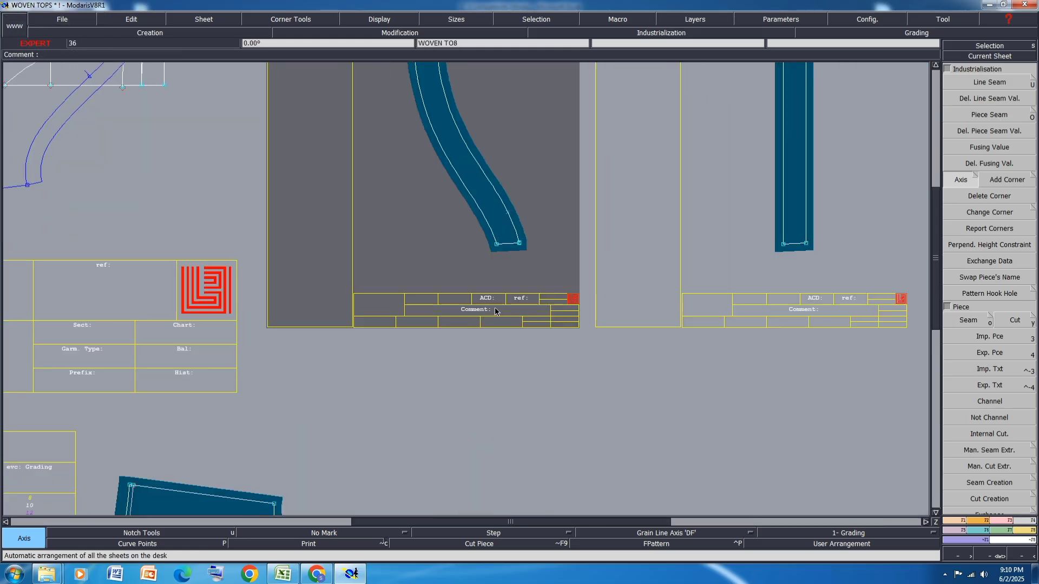
{"action": "left_click", "coordinate": [496, 312]}
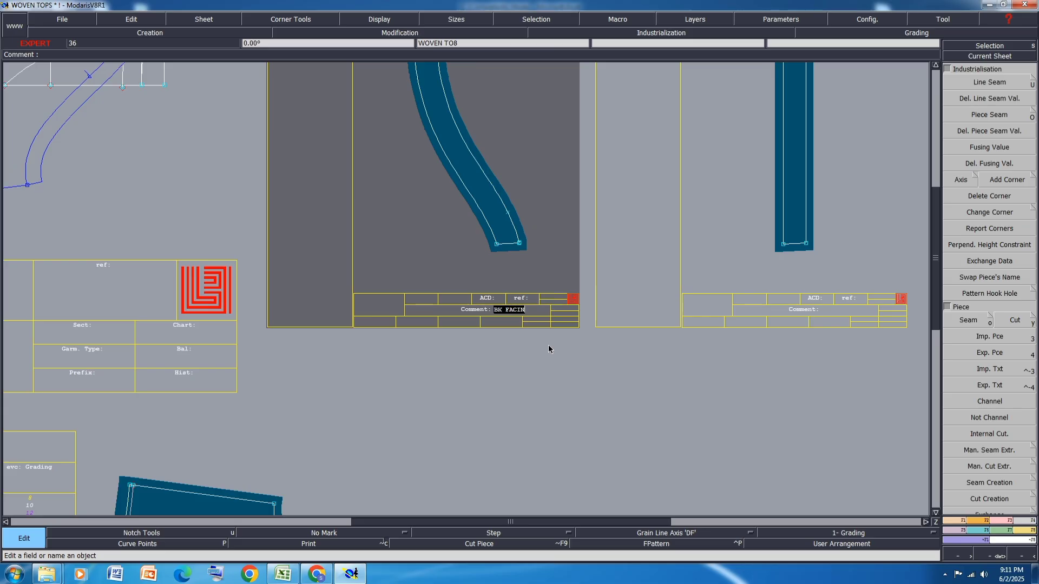
{"action": "type", "text": "BK FACING 1X1"}
{"action": "key", "text": "Return"}
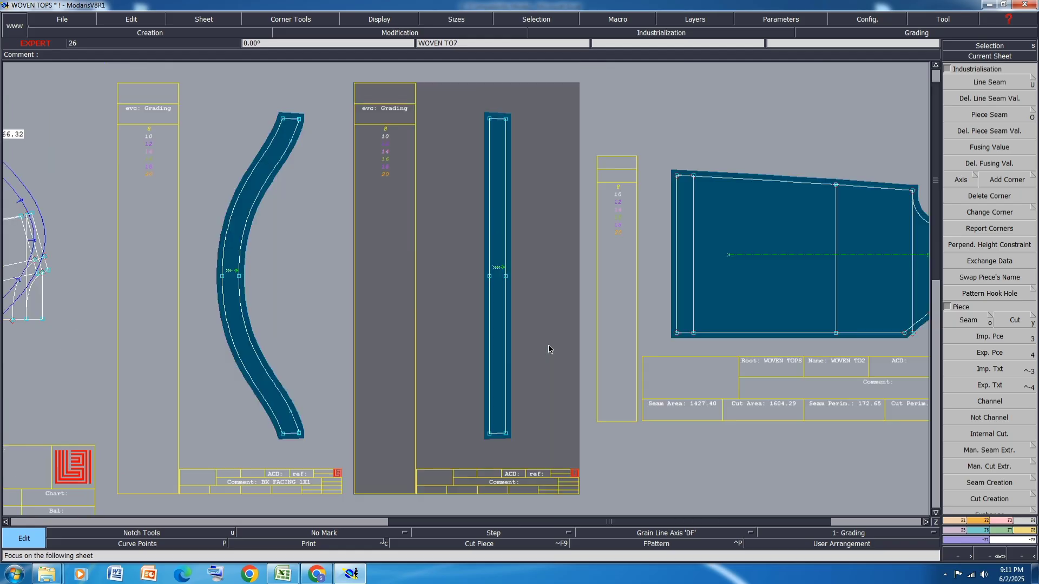
- Enter the comment FRONT FASING 1X1 in the title block of the straight strip's sheet
{"action": "left_click", "coordinate": [520, 481]}
{"action": "type", "text": "FRONT FASING 1X1"}
{"action": "key", "text": "Return"}
- Enter the comment FRONT 1X2 in the title block of the half front's sheet
{"action": "scroll", "coordinate": [474, 427], "scroll_direction": "down", "scroll_amount": 2}
{"action": "scroll", "coordinate": [698, 407], "scroll_direction": "up", "scroll_amount": 2}
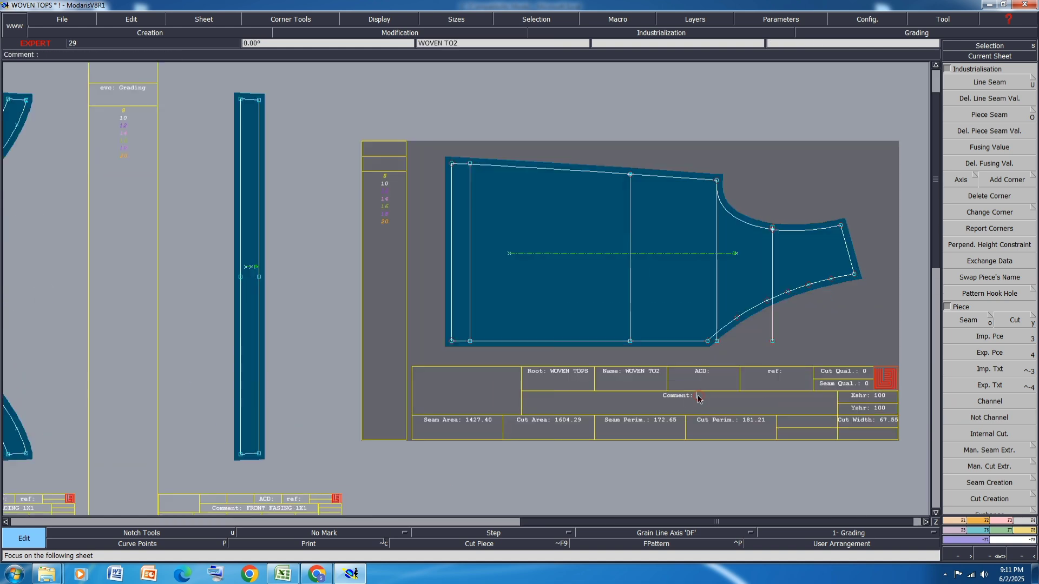
{"action": "type", "text": "FRONT 1X1"}
{"action": "key", "text": "Return"}
- Enter the comment BACK 1X1 on the full back's sheet and SLEEVE 1X2 on the sleeve's sheet
{"action": "key", "text": "Page_Down"}
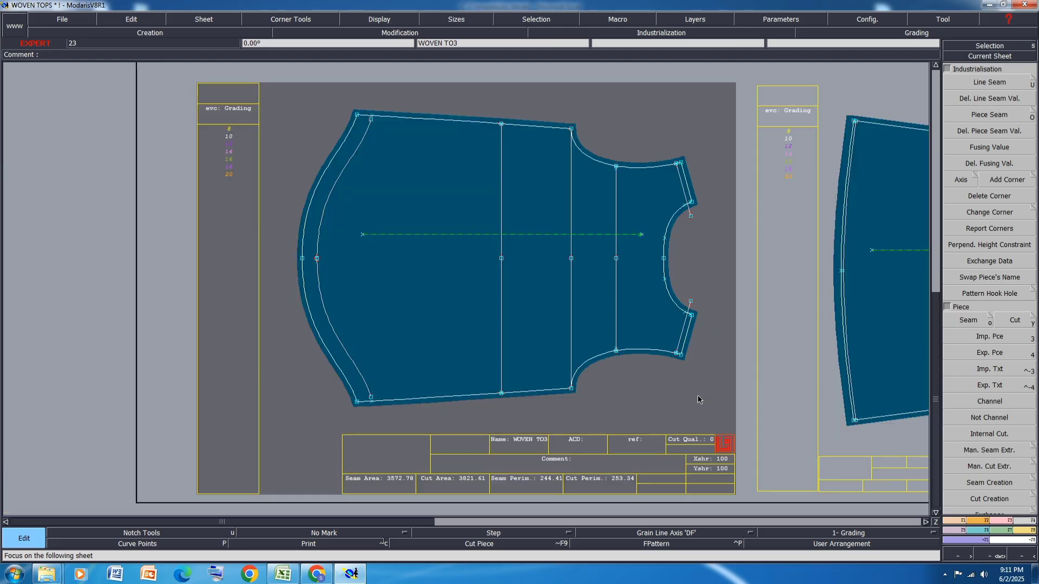
{"action": "left_click", "coordinate": [576, 461]}
{"action": "type", "text": "BACK 1X1"}
{"action": "key", "text": "Return"}
{"action": "key", "text": "Page_Down"}
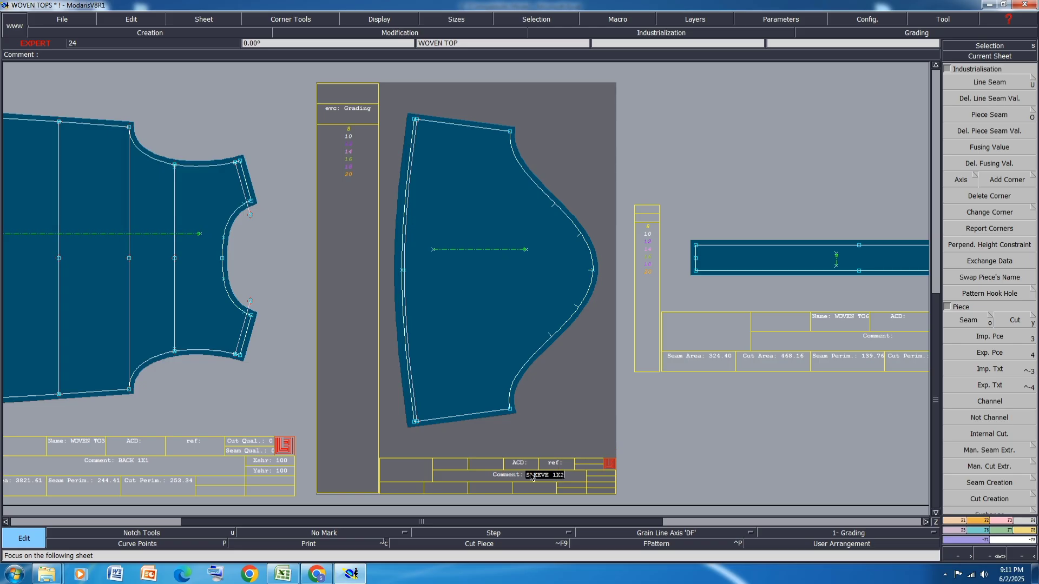
{"action": "key", "text": "Return"}
- Enter the comment NECK 1X1 on the neck band's sheet and return to the arrangement of all sheets
{"action": "key", "text": "Page_Down"}
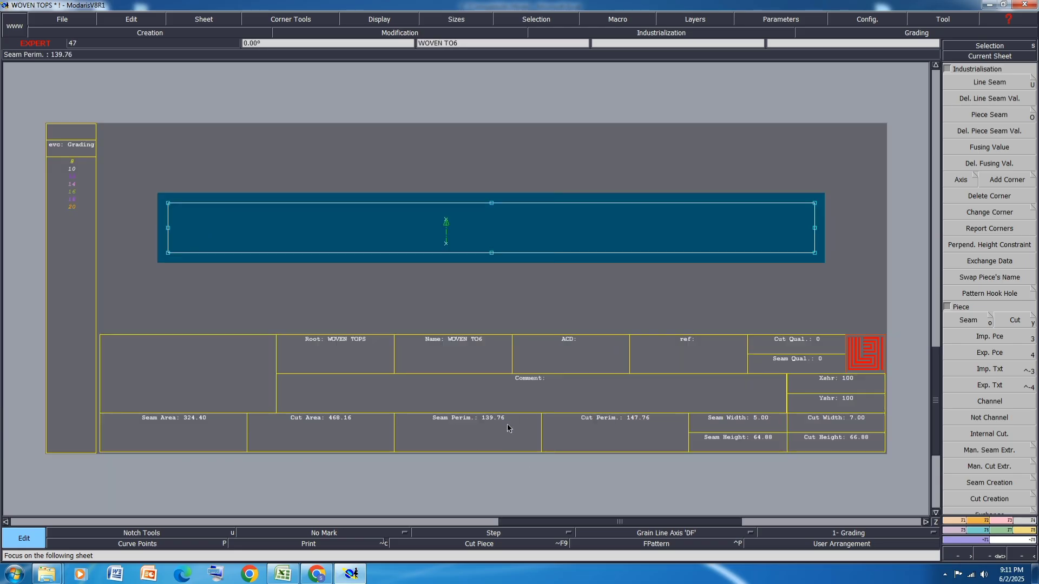
{"action": "left_click", "coordinate": [555, 380]}
{"action": "type", "text": "NECK  1X1"}
{"action": "key", "text": "Return"}
{"action": "key", "text": "Page_Down"}
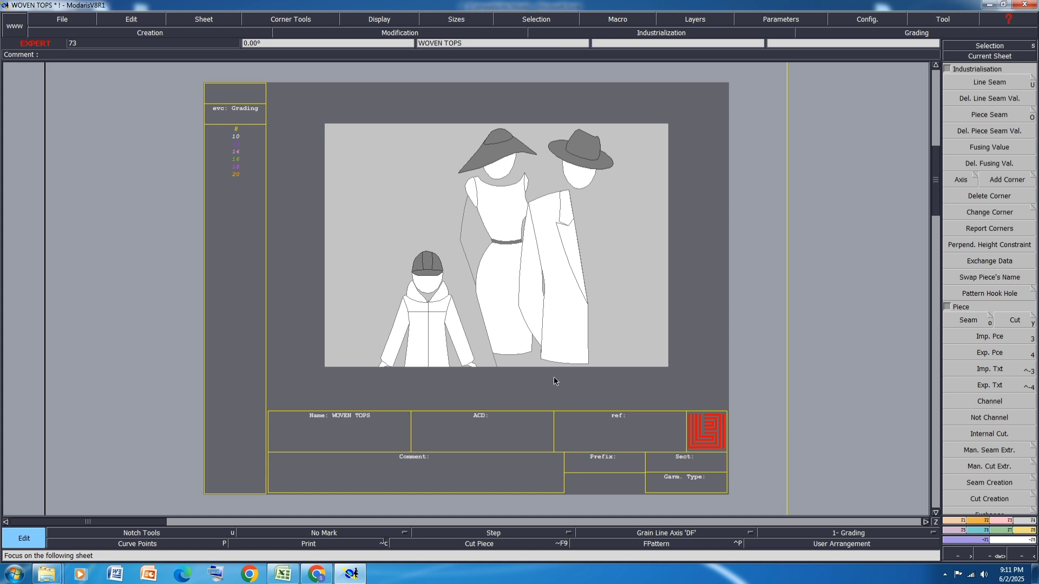
{"action": "key", "text": "j"}
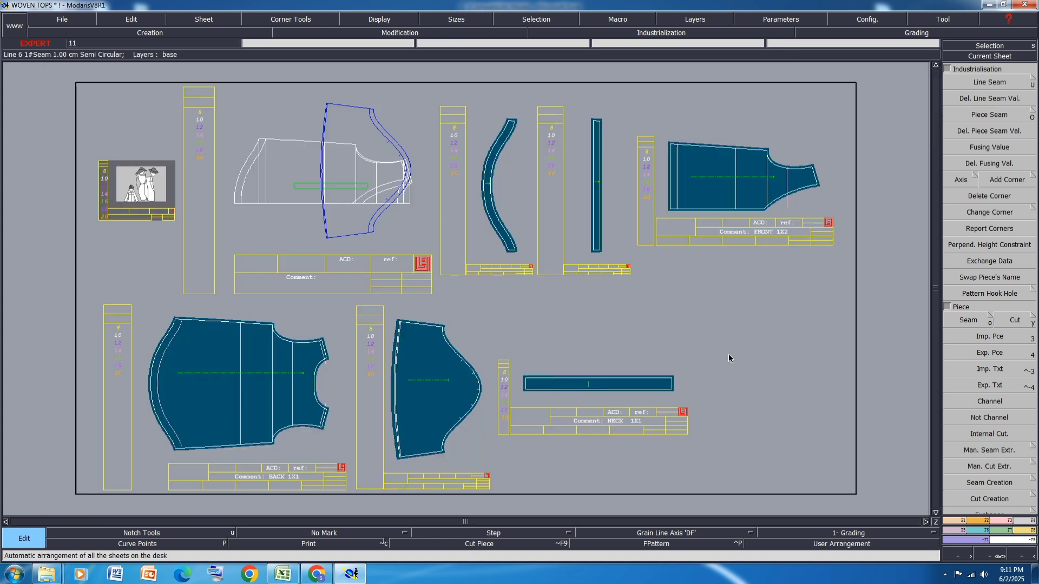
- Create a variant named TOPS and close its empty piece table
{"action": "left_click", "coordinate": [1024, 523]}
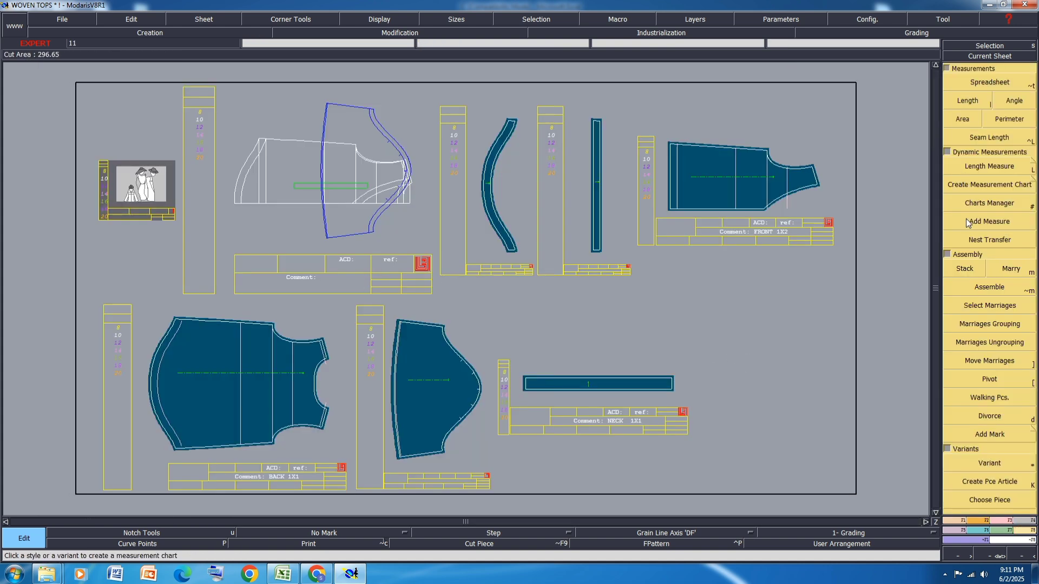
{"action": "left_click", "coordinate": [1000, 463]}
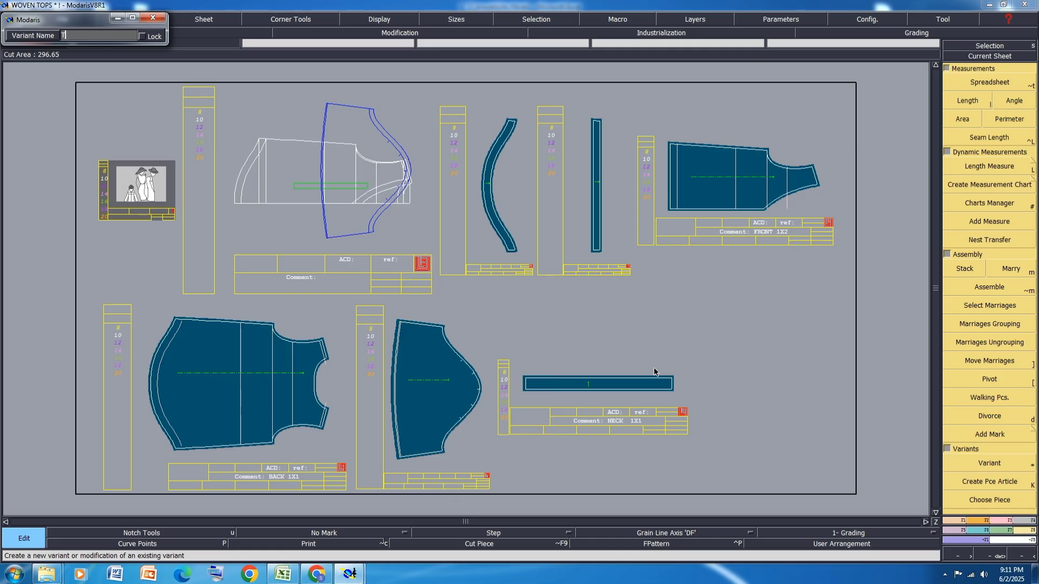
{"action": "key", "text": "Return"}
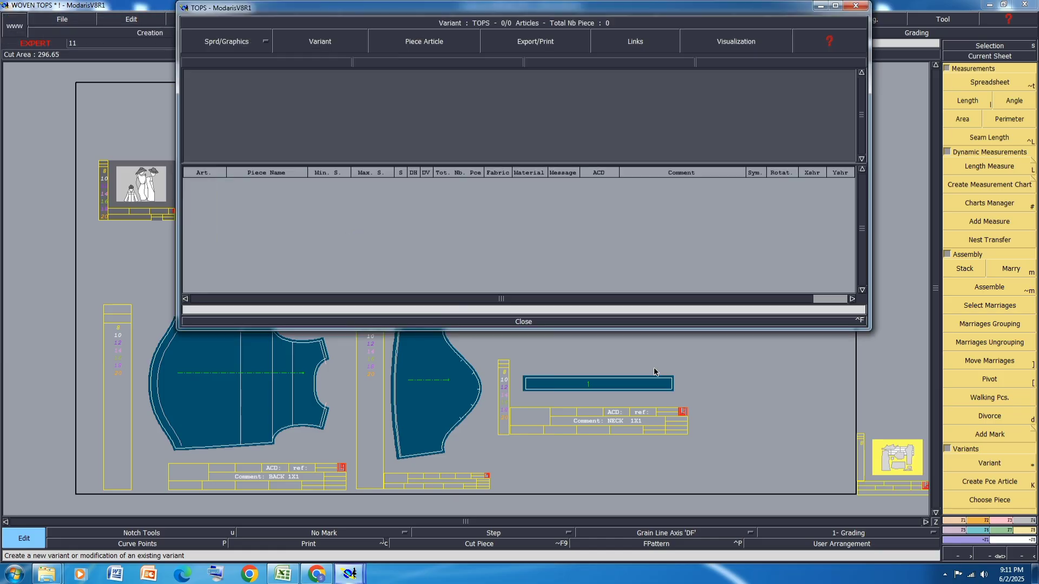
{"action": "left_click", "coordinate": [524, 319]}
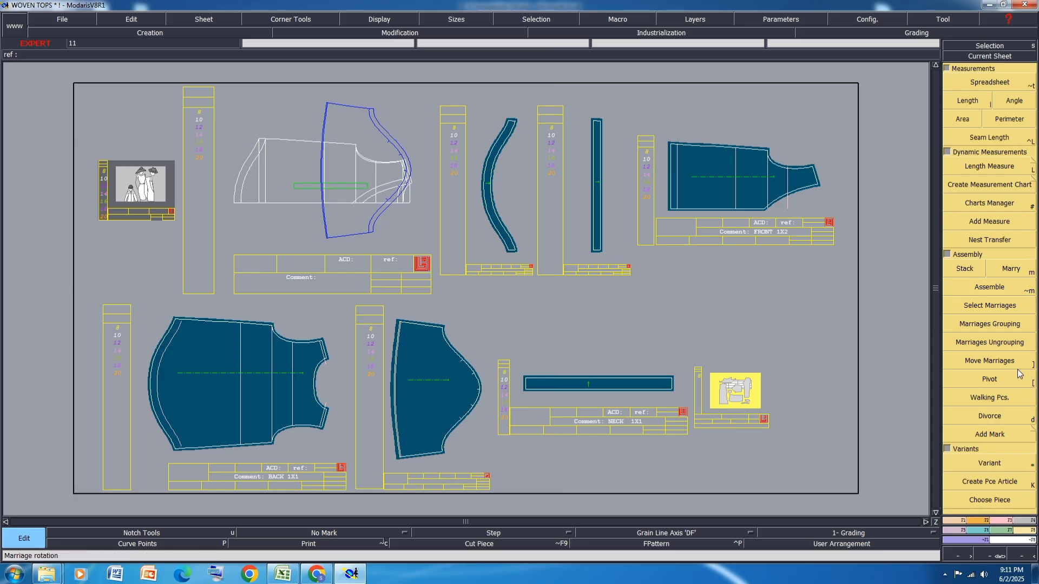
- Add the back, sleeve, front, both facings and neck band to the TOPS variant as piece articles, and save the model despite the anomalies
{"action": "left_click", "coordinate": [984, 480]}
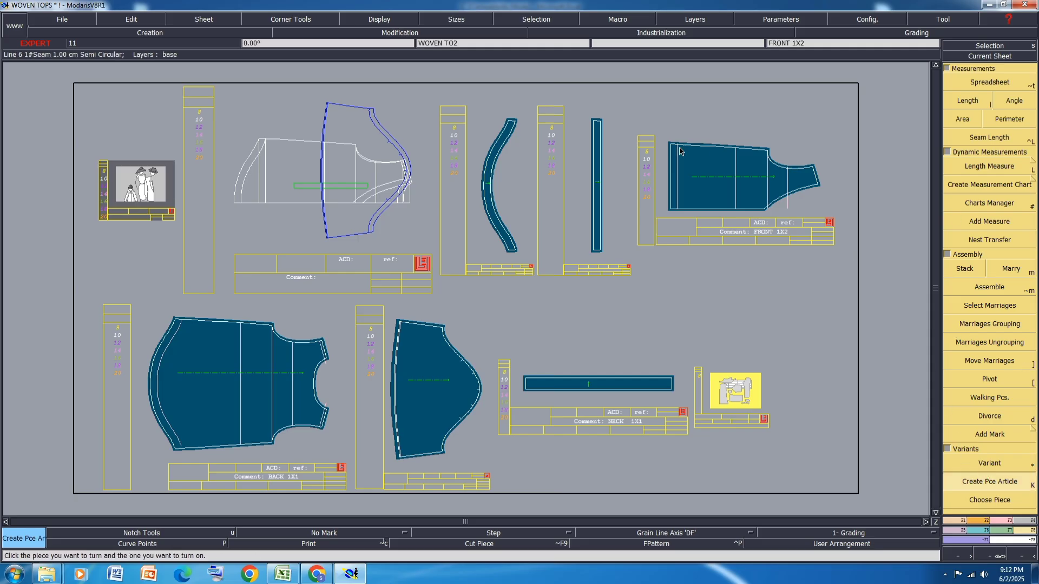
{"action": "left_click", "coordinate": [242, 382]}
{"action": "left_click", "coordinate": [423, 400]}
{"action": "left_click", "coordinate": [742, 178]}
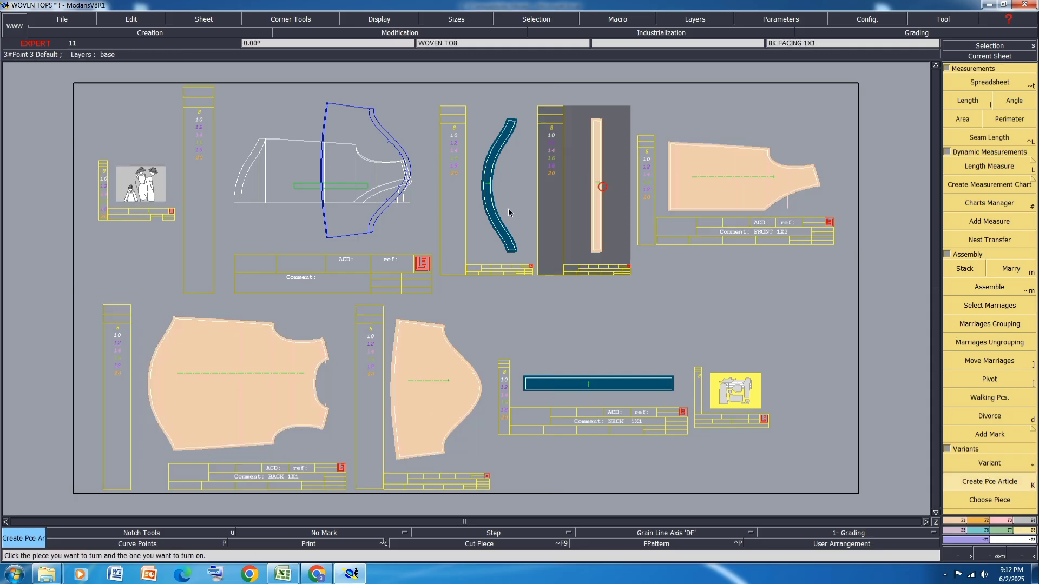
{"action": "left_click", "coordinate": [596, 184]}
{"action": "left_click", "coordinate": [497, 193]}
{"action": "left_click", "coordinate": [598, 385]}
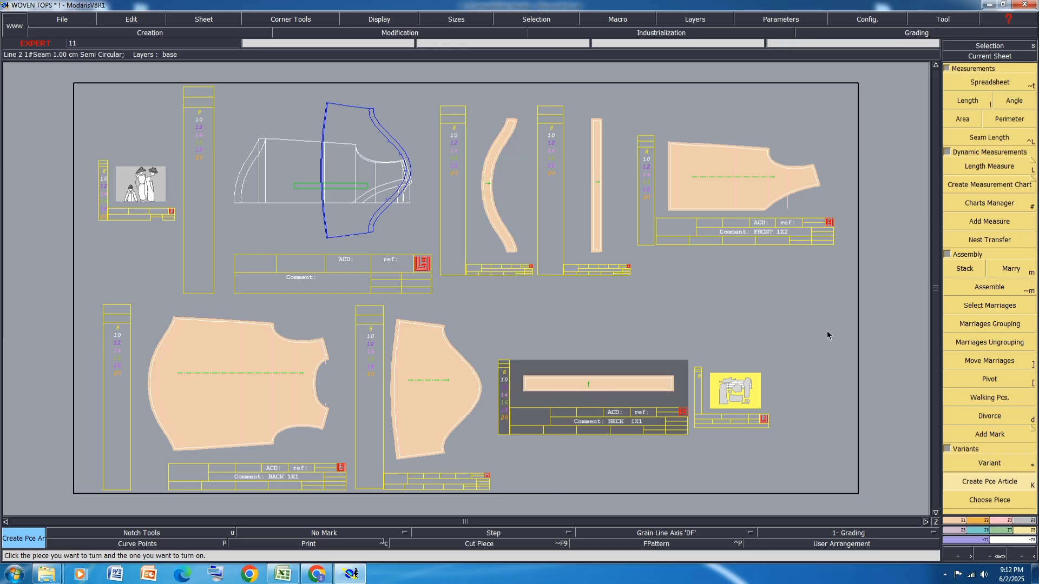
{"action": "key", "text": "ctrl+s"}
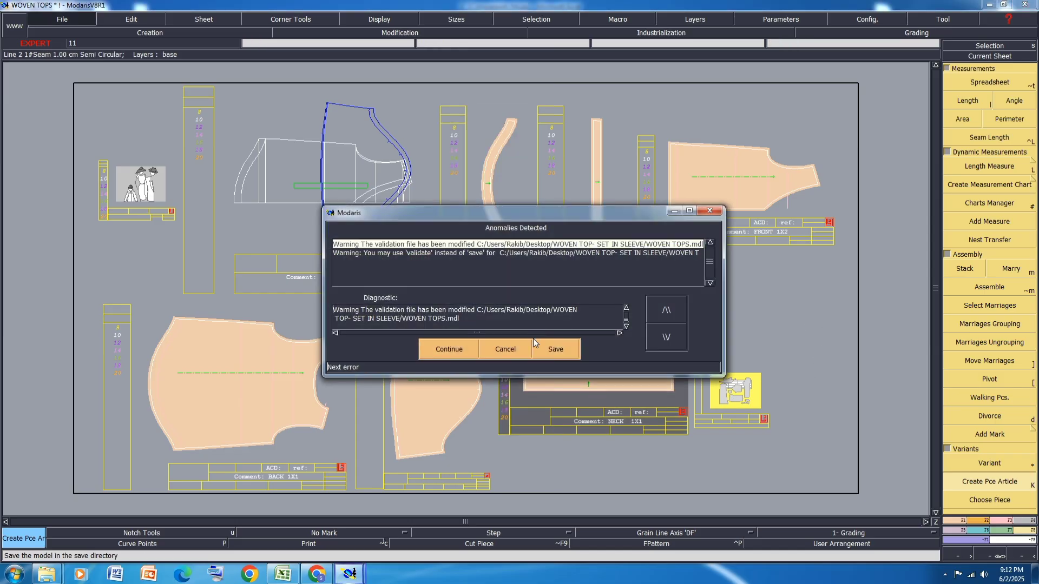
{"action": "left_click", "coordinate": [459, 349]}
- Copy the curved back facing and the straight front facing onto new sheets placed beside the existing arrangement
{"action": "key", "text": "c"}
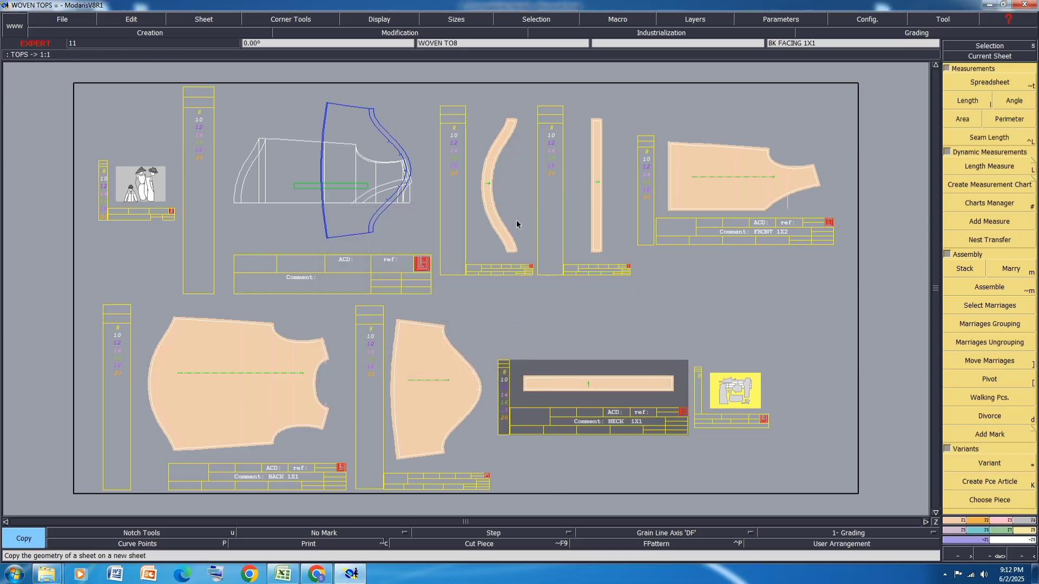
{"action": "left_click", "coordinate": [489, 213]}
{"action": "left_click", "coordinate": [591, 183]}
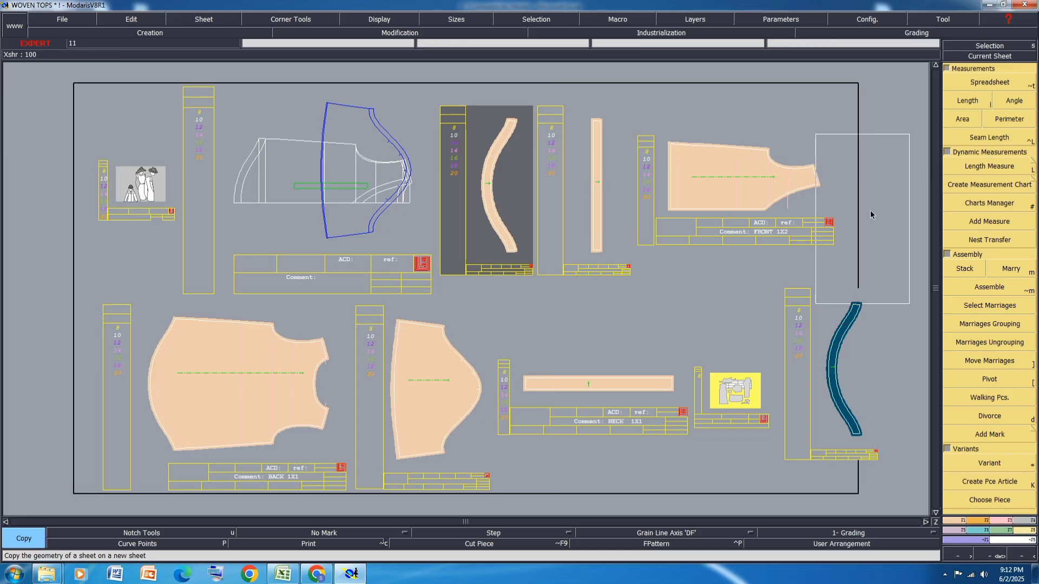
{"action": "left_click", "coordinate": [920, 203]}
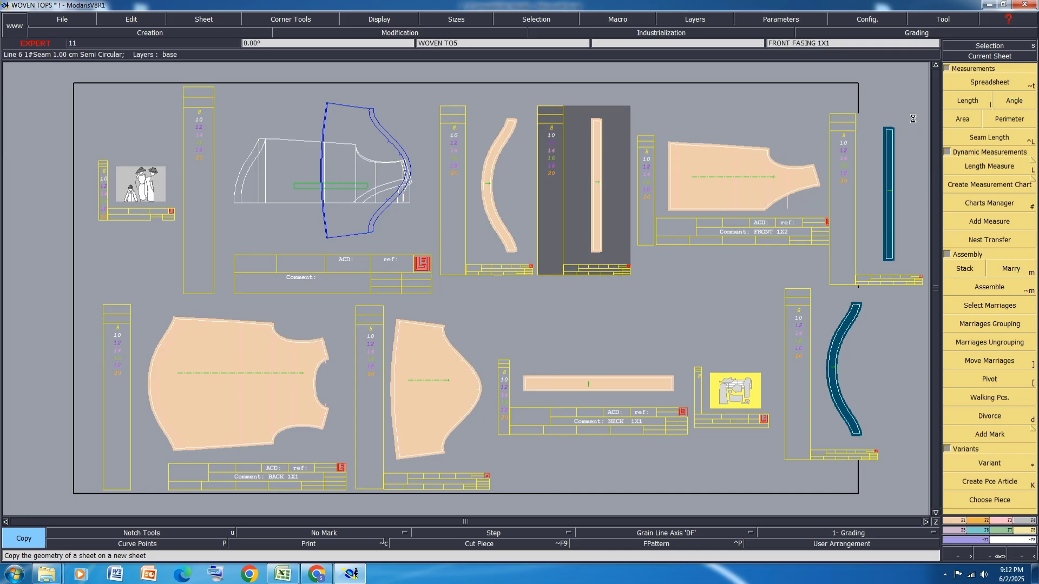
- Delete the line seam values along the long edges of the copied front facing and back facing
{"action": "key", "text": "i"}
{"action": "left_click", "coordinate": [1016, 522]}
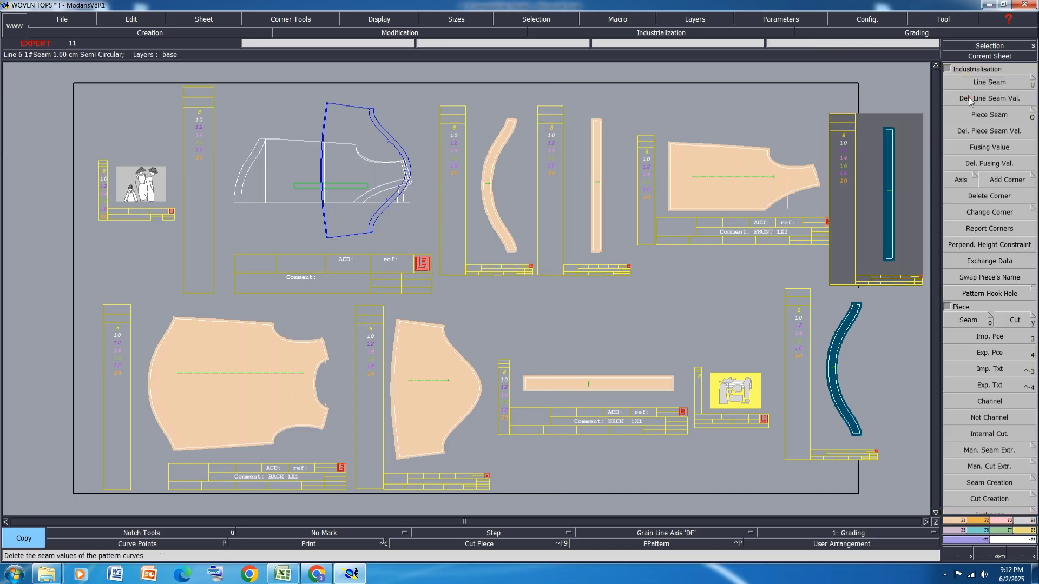
{"action": "left_click", "coordinate": [968, 100]}
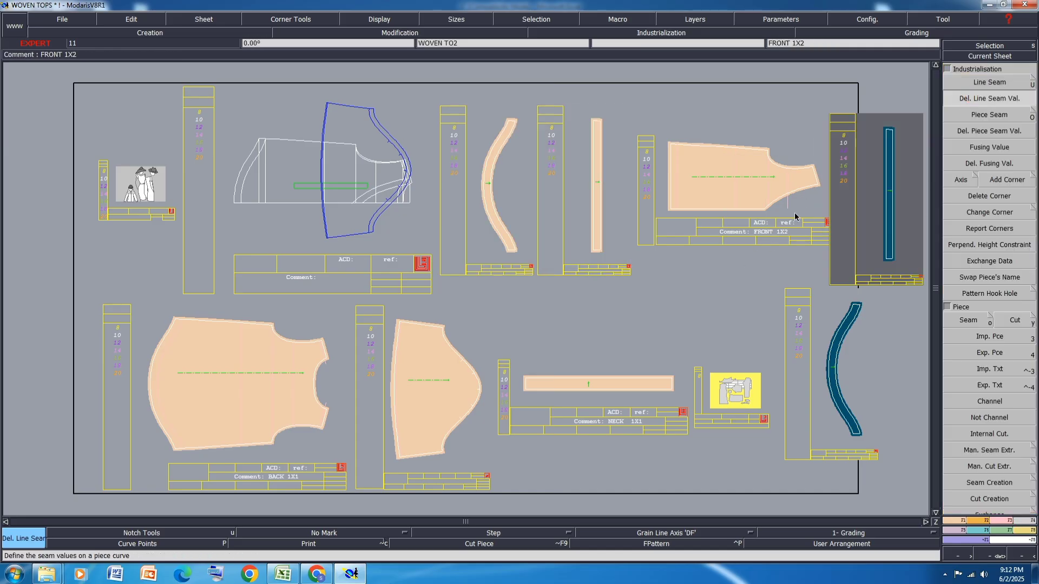
{"action": "left_click", "coordinate": [890, 212]}
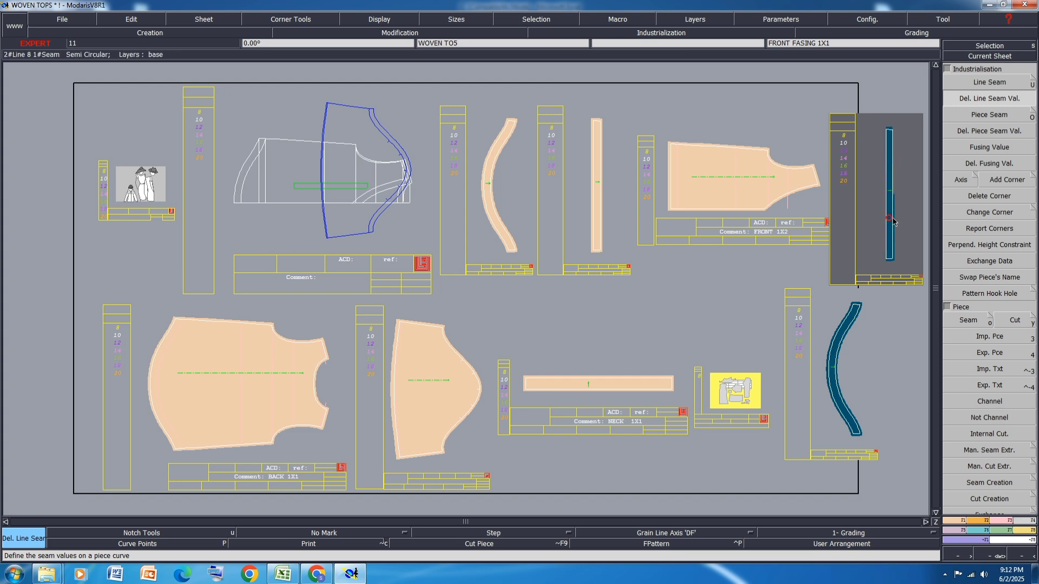
{"action": "left_click", "coordinate": [895, 218]}
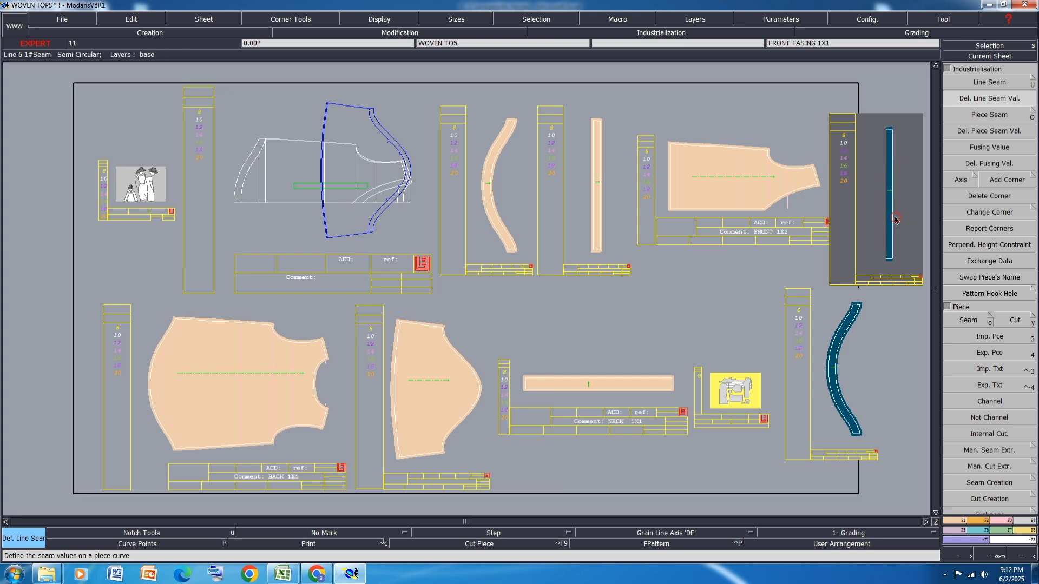
{"action": "left_click", "coordinate": [847, 327]}
{"action": "left_click", "coordinate": [838, 334]}
{"action": "left_click", "coordinate": [839, 406]}
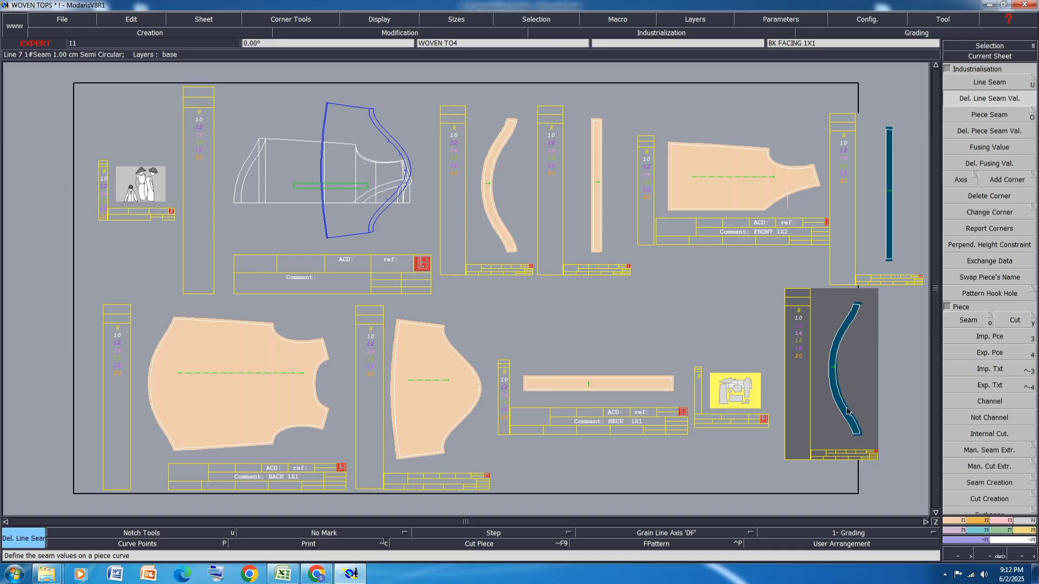
{"action": "left_click", "coordinate": [846, 409]}
- Change the comment of the copied front facing's sheet to FRONT FASING FINI
{"action": "scroll", "coordinate": [898, 274], "scroll_direction": "up", "scroll_amount": 2}
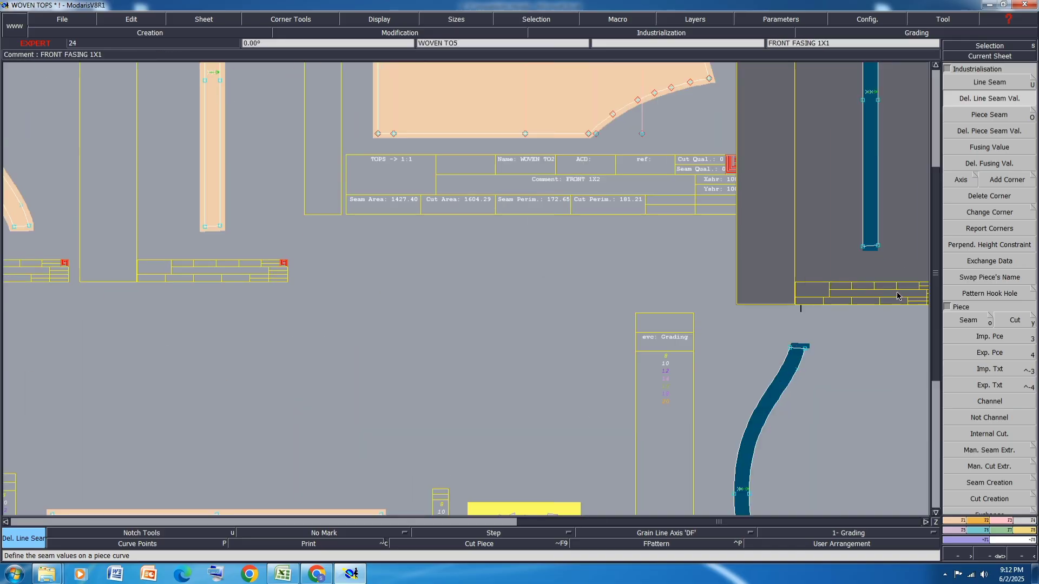
{"action": "key", "text": "e"}
{"action": "left_click", "coordinate": [898, 293]}
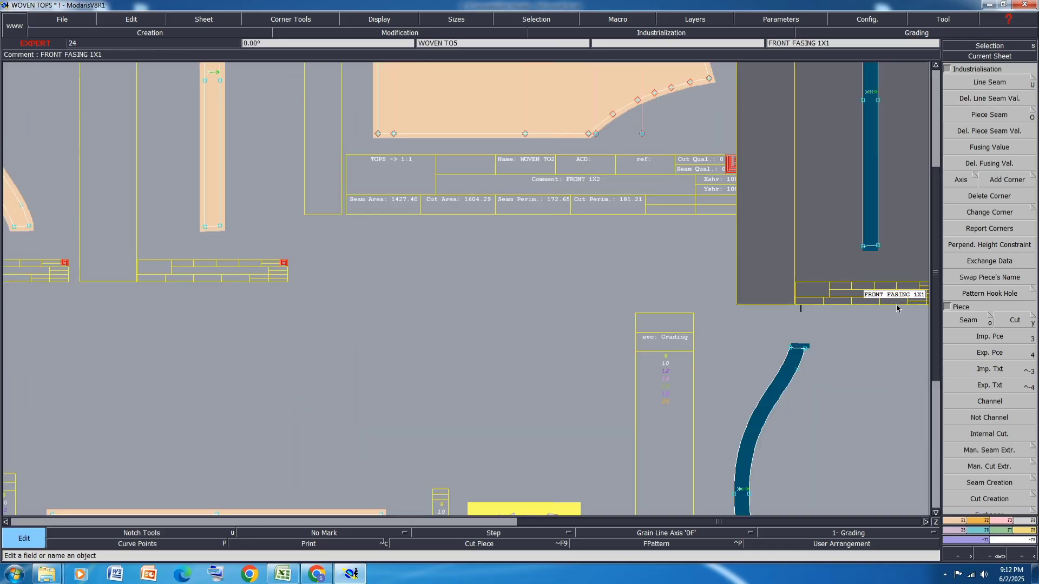
{"action": "key", "text": "ctrl+a"}
{"action": "key", "text": "Return"}
- Change the comment of the copied back facing's sheet to BK FACING FINI and return to the arrangement of all sheets
{"action": "scroll", "coordinate": [773, 313], "scroll_direction": "down", "scroll_amount": 2}
{"action": "scroll", "coordinate": [762, 403], "scroll_direction": "up", "scroll_amount": 2}
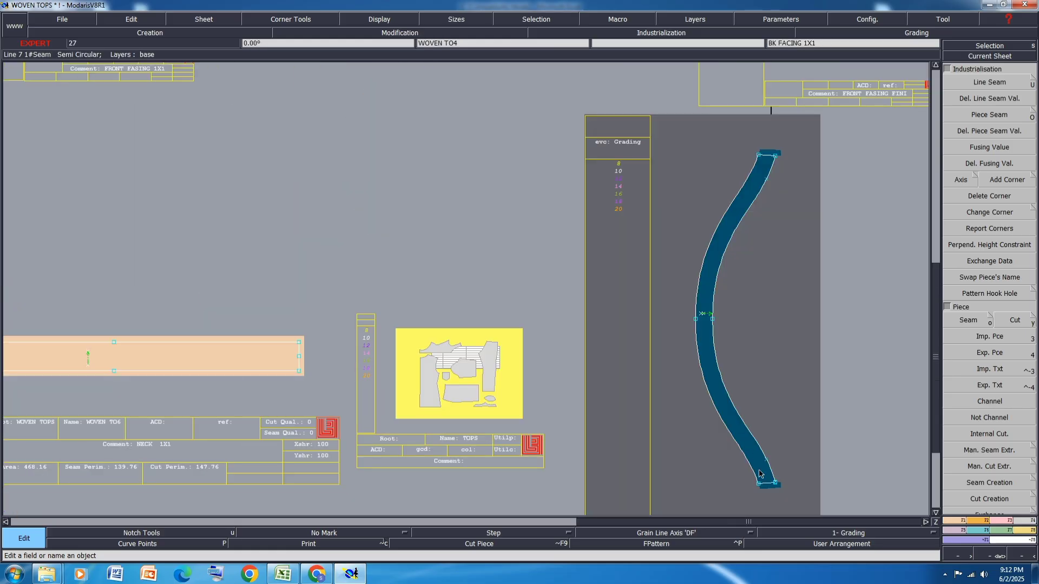
{"action": "scroll", "coordinate": [760, 474], "scroll_direction": "down", "scroll_amount": 2}
{"action": "scroll", "coordinate": [663, 354], "scroll_direction": "up", "scroll_amount": 3}
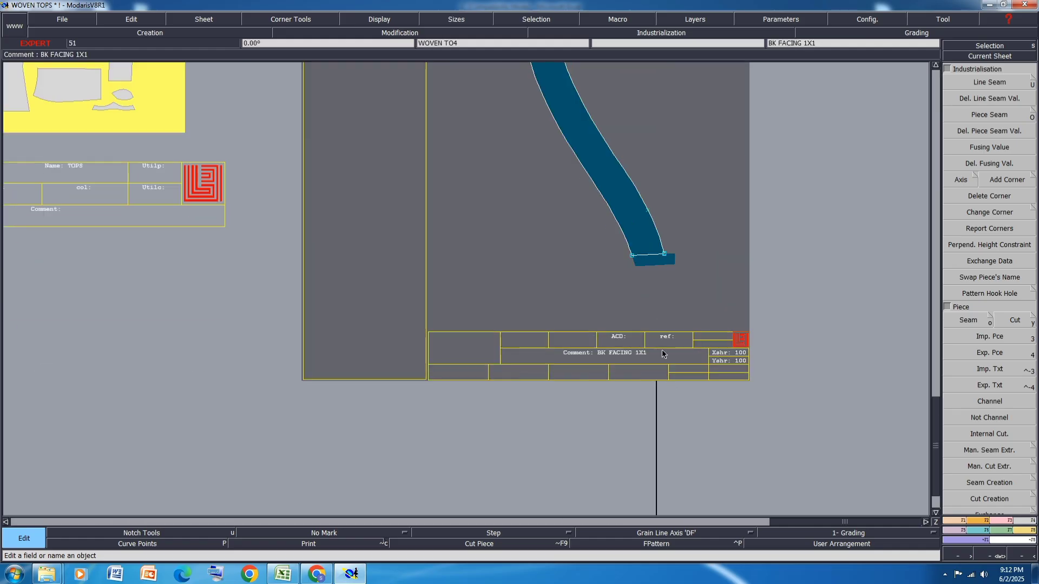
{"action": "left_click", "coordinate": [652, 356]}
{"action": "key", "text": "ctrl+a"}
{"action": "key", "text": "Return"}
{"action": "scroll", "coordinate": [651, 352], "scroll_direction": "down", "scroll_amount": 2}
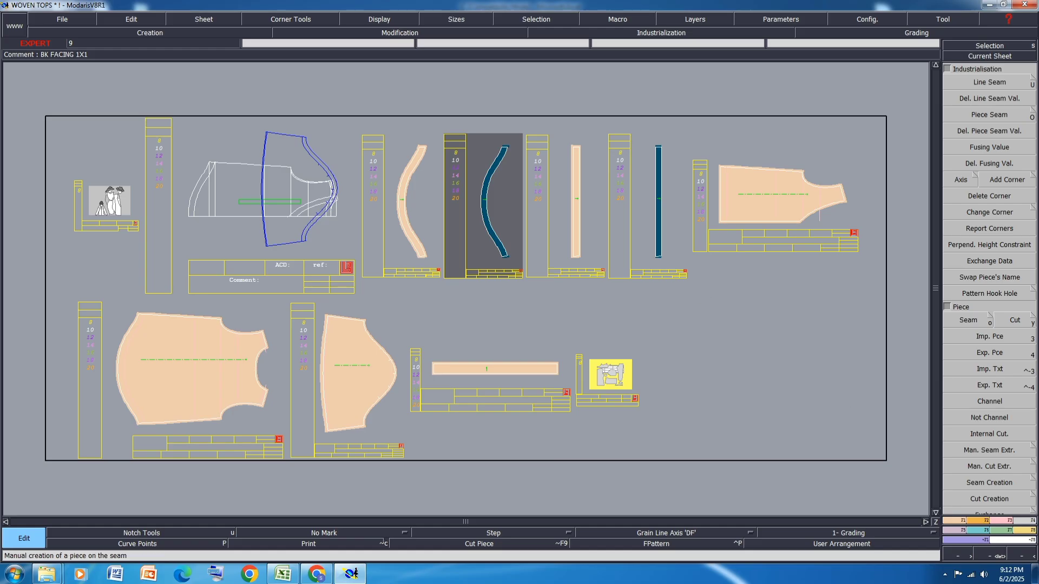
- Add the copied back facing and front facing without long-edge seams to the TOPS variant as piece articles
{"action": "left_click", "coordinate": [991, 262]}
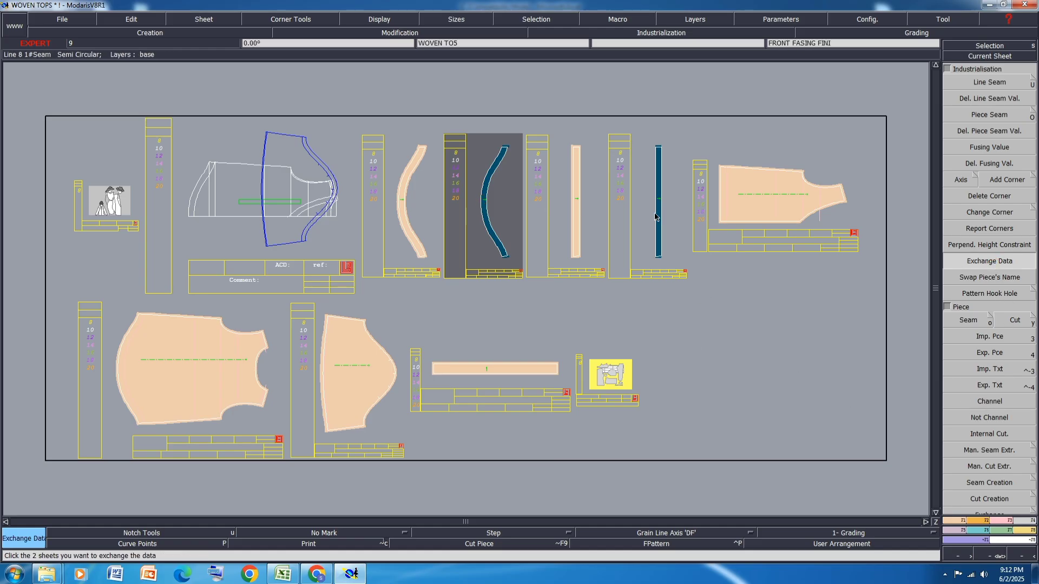
{"action": "left_click", "coordinate": [1024, 524]}
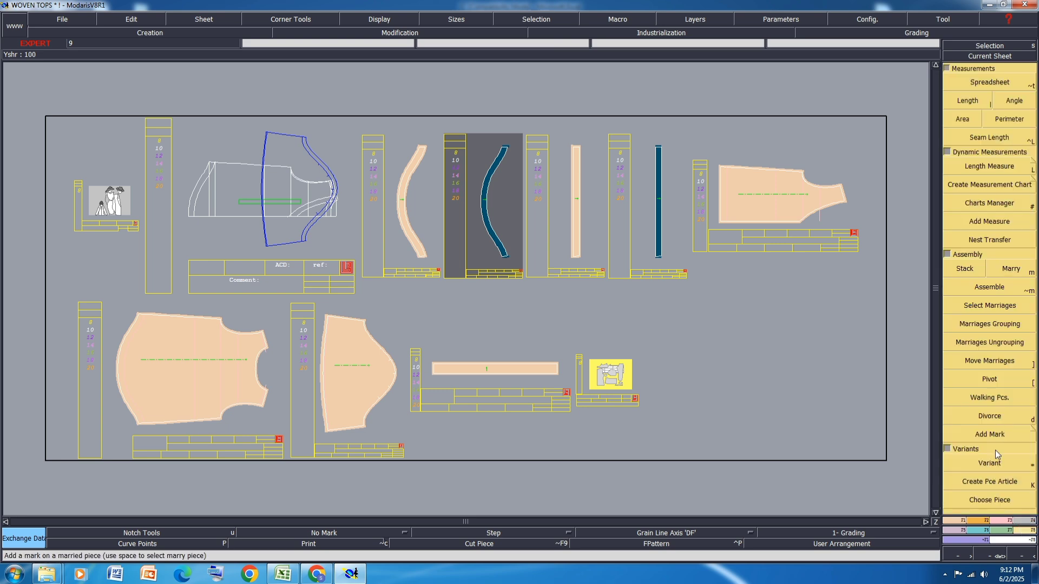
{"action": "left_click", "coordinate": [993, 483]}
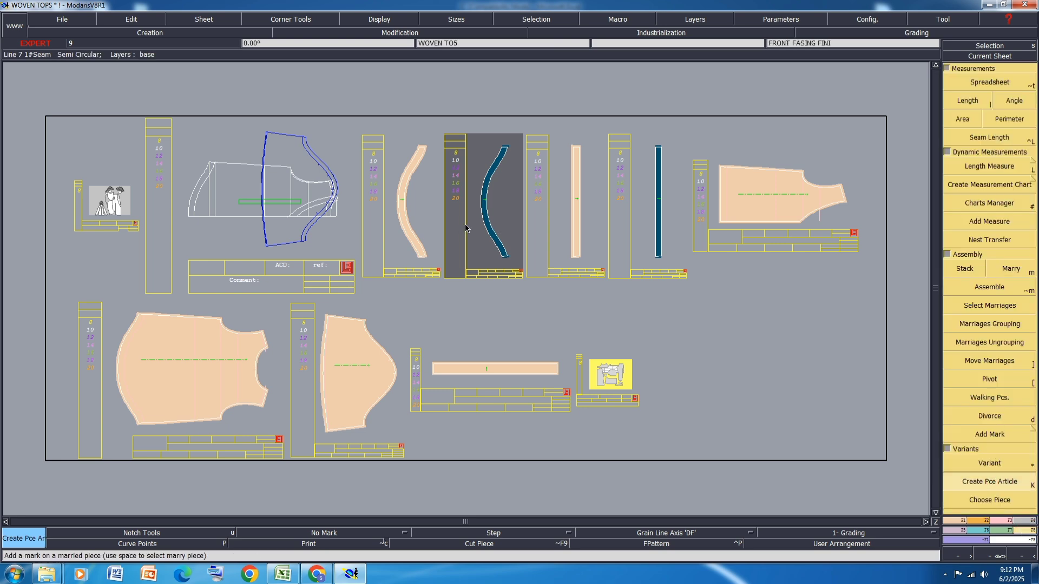
{"action": "left_click", "coordinate": [658, 220]}
- Open the TOPS variant table full size and set the fabric to F for FRONT FASING FINI and BK FACING FINI
{"action": "left_click", "coordinate": [990, 463]}
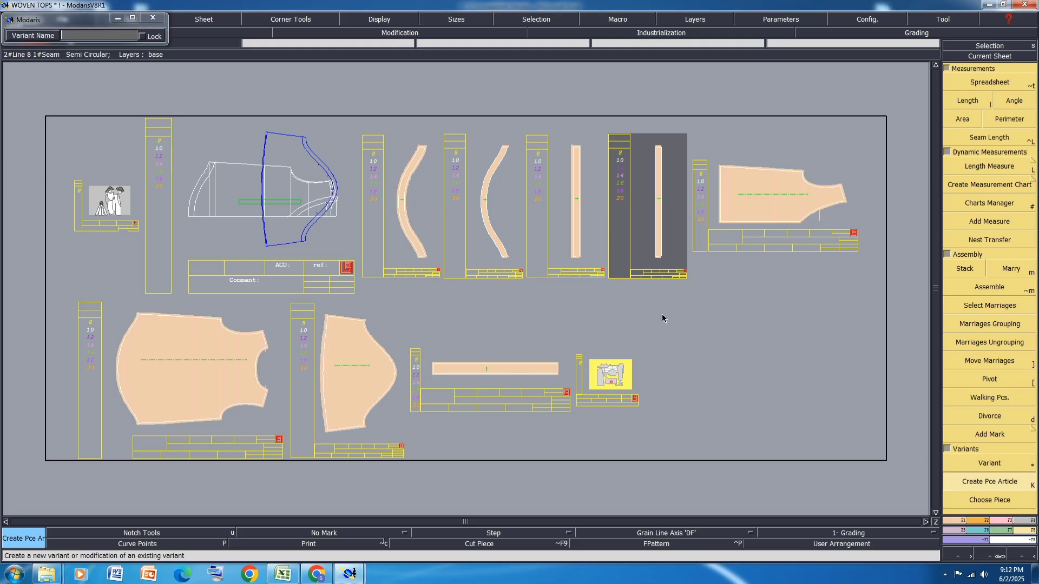
{"action": "left_click", "coordinate": [835, 5]}
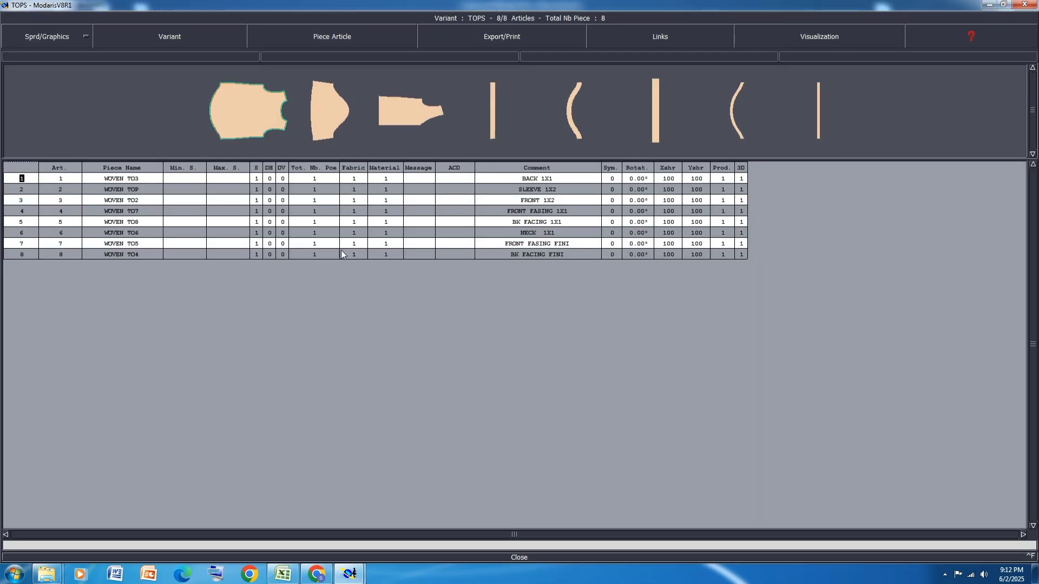
{"action": "left_click_drag", "start_coordinate": [354, 245], "coordinate": [351, 260]}
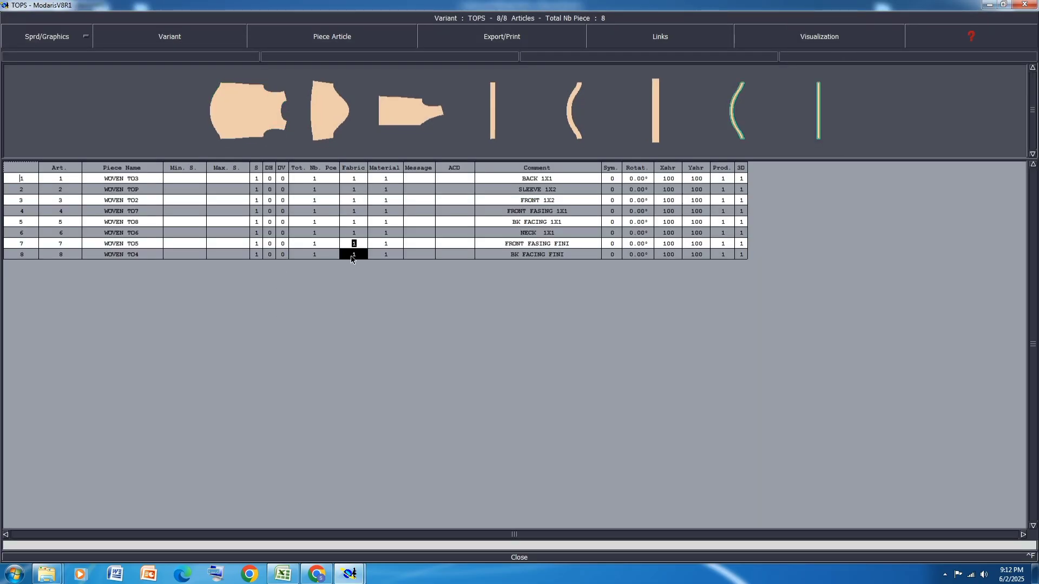
{"action": "type", "text": "F"}
{"action": "key", "text": "Return"}
- Set S to 0 and DH to 1 for the SLEEVE 1X2 and FRONT 1X2 articles, and close the variant table
{"action": "left_click", "coordinate": [271, 189]}
{"action": "type", "text": "1"}
{"action": "key", "text": "Return"}
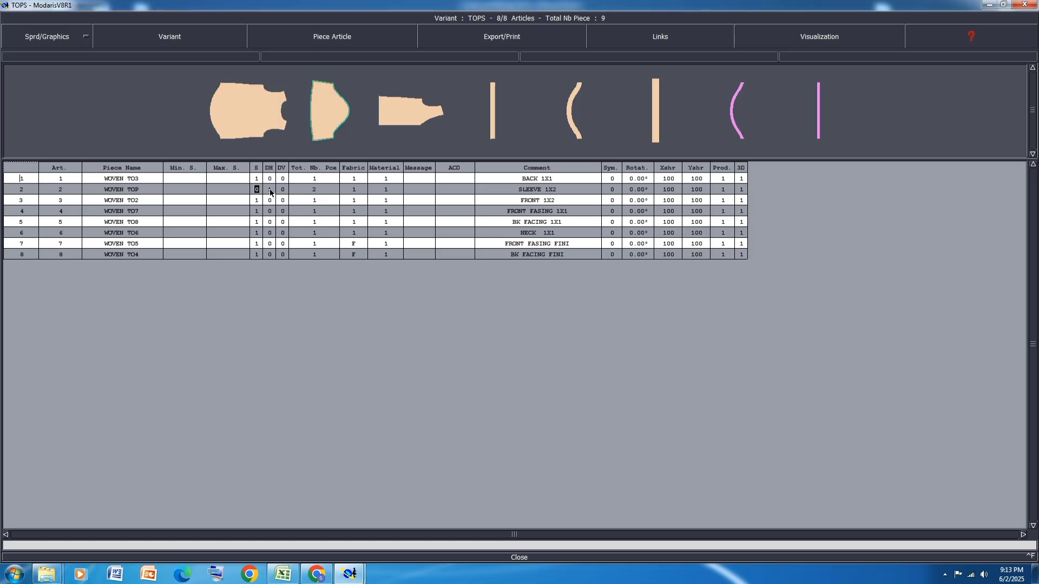
{"action": "left_click", "coordinate": [270, 200]}
{"action": "type", "text": "1"}
{"action": "key", "text": "Return"}
{"action": "left_click", "coordinate": [270, 212]}
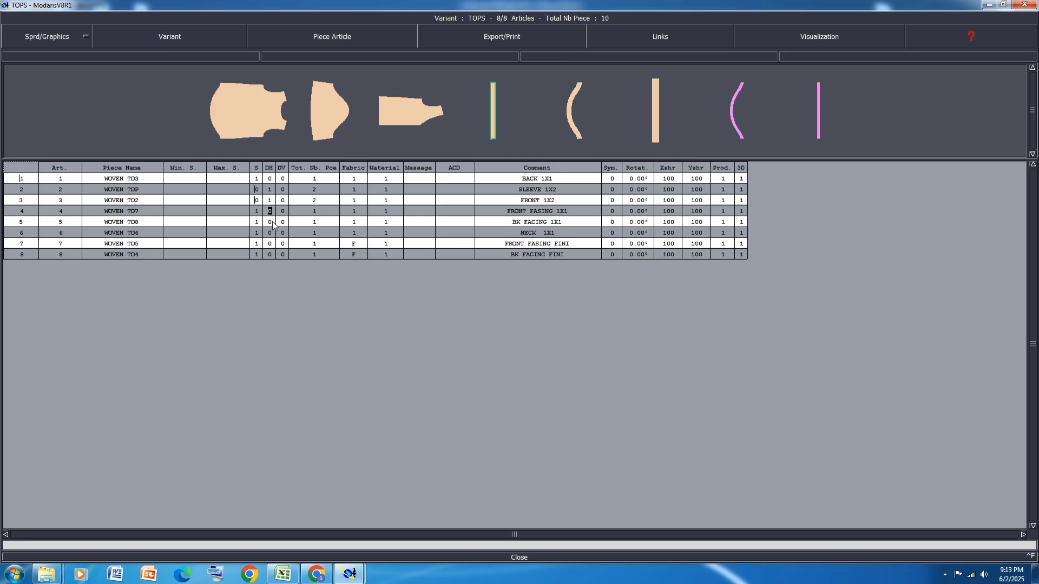
{"action": "left_click", "coordinate": [272, 222]}
{"action": "left_click", "coordinate": [270, 233]}
{"action": "left_click", "coordinate": [271, 244]}
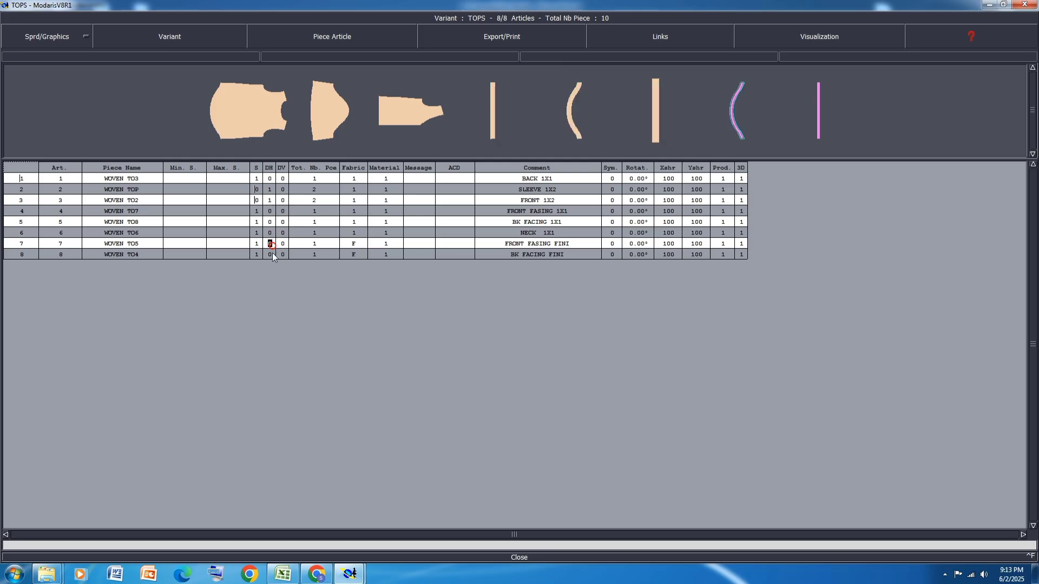
{"action": "left_click", "coordinate": [509, 557]}
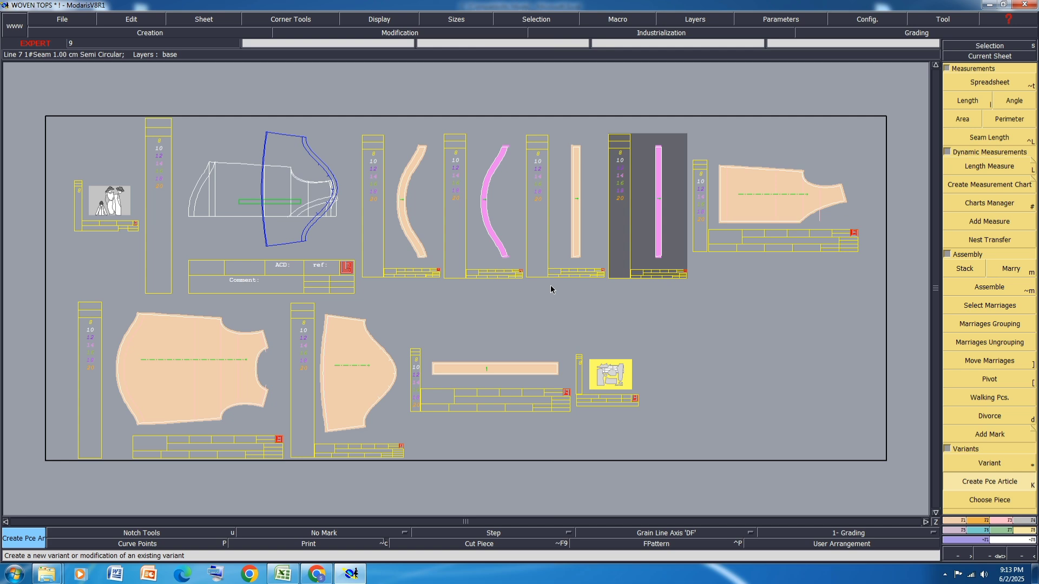
- Confirm the WOVEN TOP- SET IN SLEEVE folder for all access paths and save the model
{"action": "key", "text": "ctrl+a"}
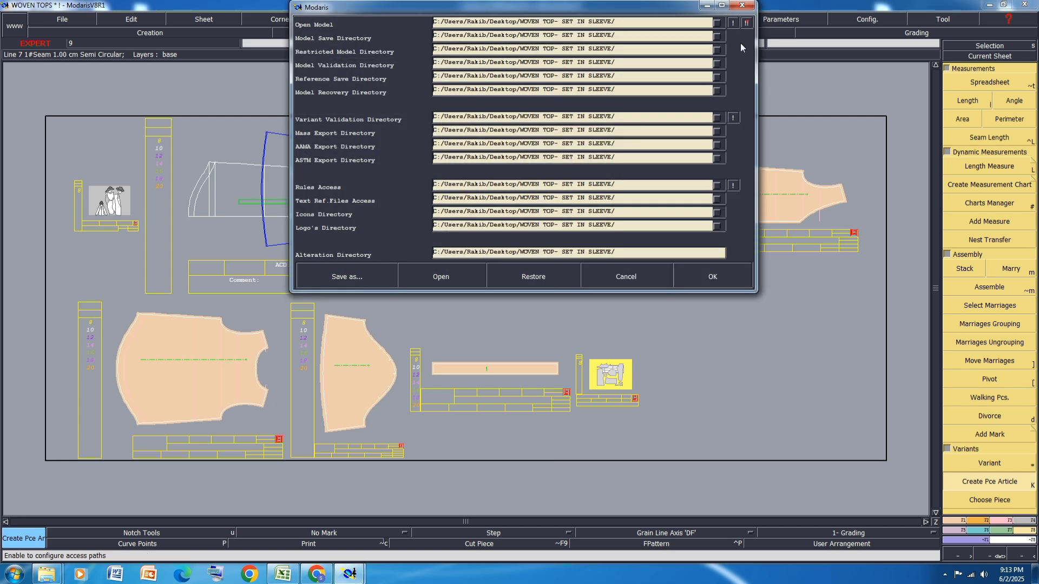
{"action": "left_click", "coordinate": [712, 276]}
{"action": "key", "text": "ctrl+s"}
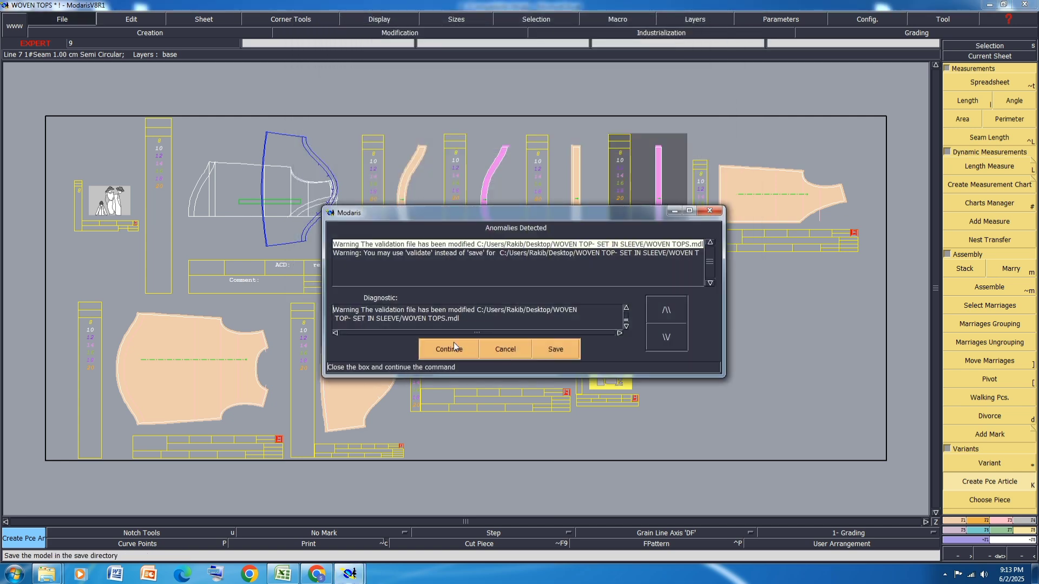